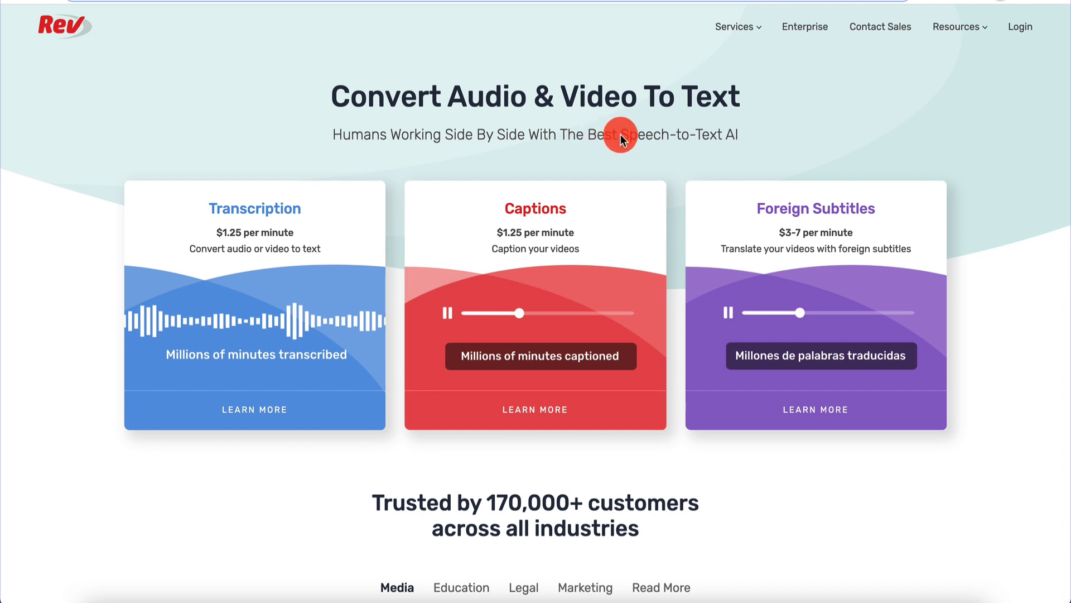
# - Highlight 'Speech-to-Text AI' on the Rev homepage, then clear the selection
pyautogui.moveTo(621, 136); pyautogui.dragTo(743, 155)
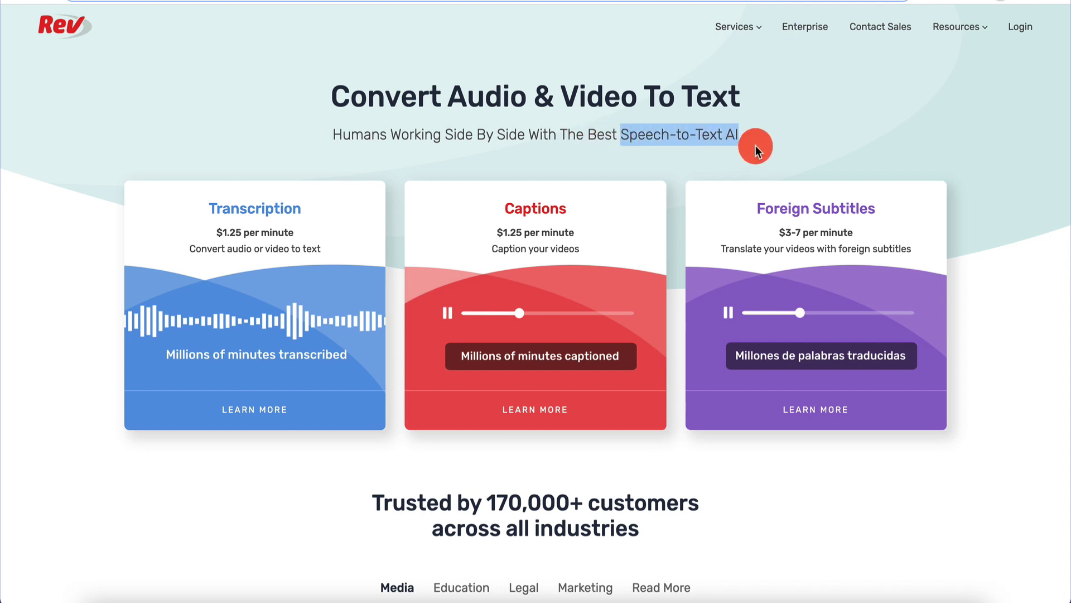
pyautogui.click(755, 145)
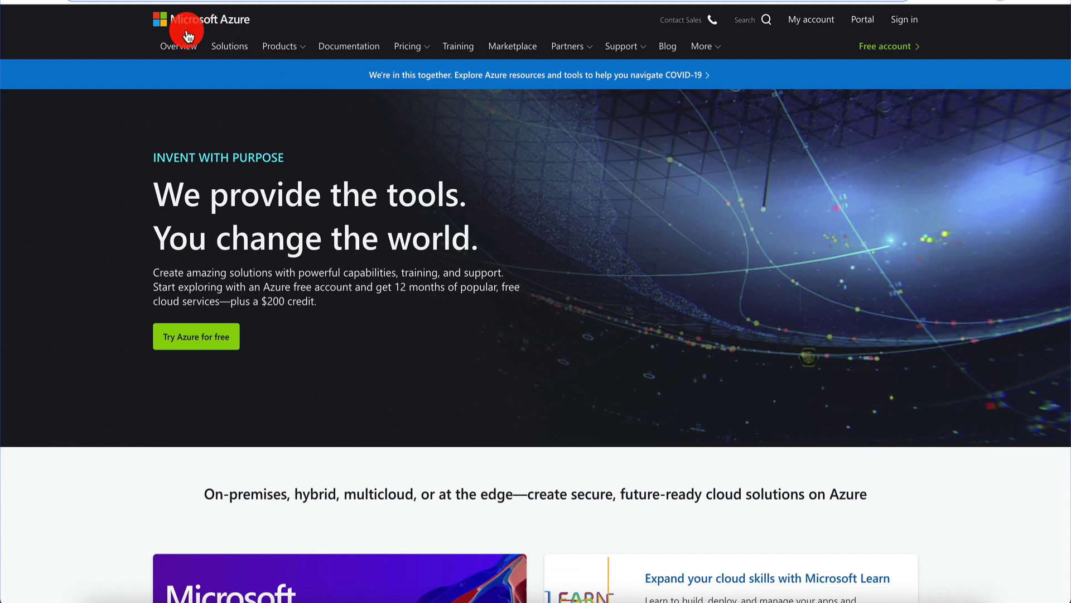
# - Go from the Microsoft Azure homepage tab to the Azure Cognitive Services tab
pyautogui.click(213, 64)
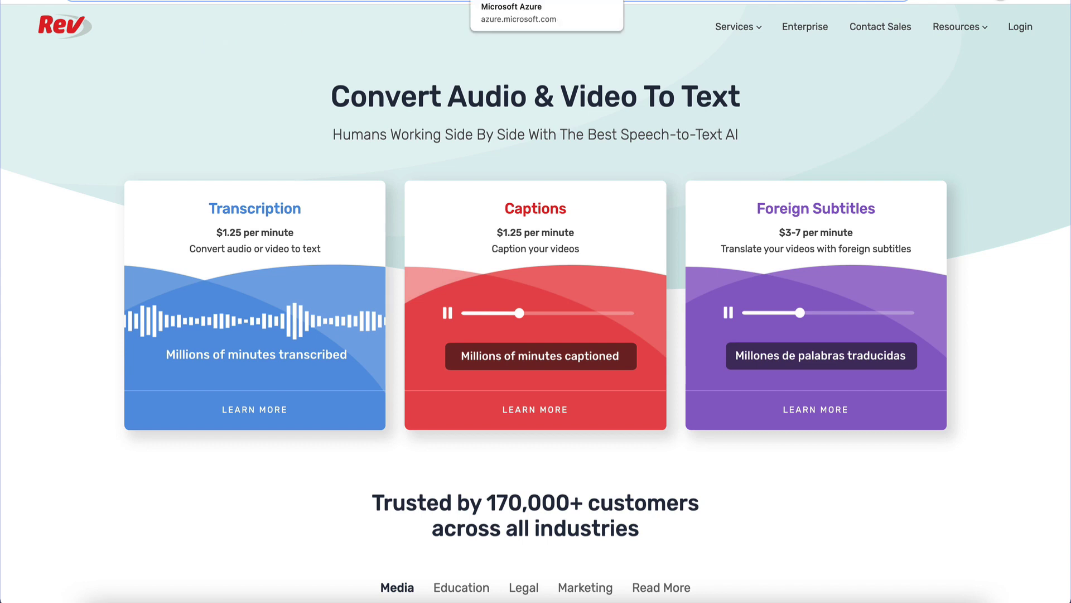
pyautogui.click(614, 1)
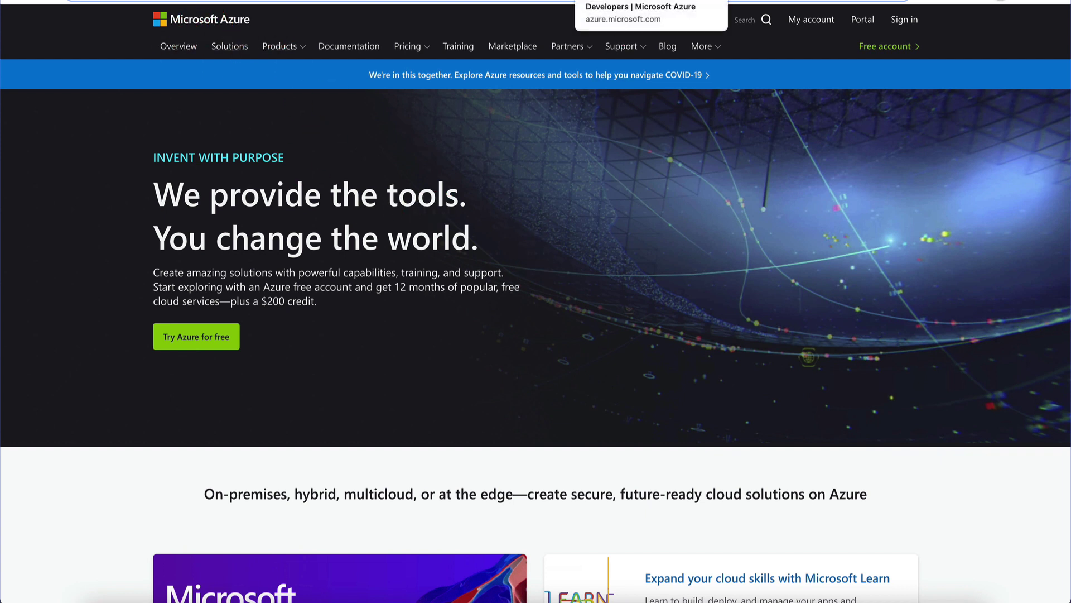
pyautogui.click(619, 1)
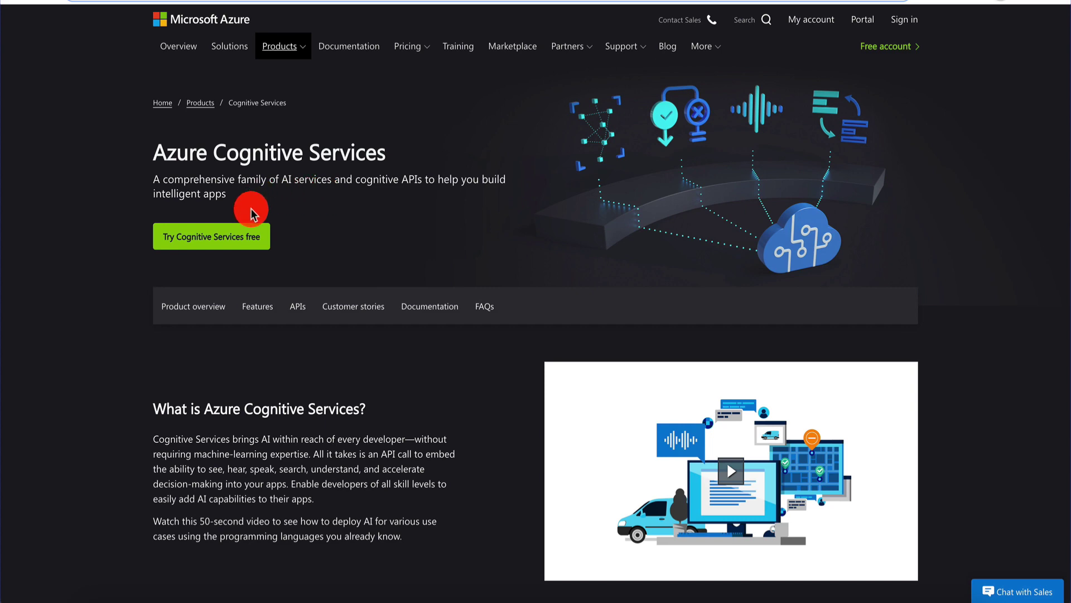
# - Browse the Decision, Language, Vision and Speech categories, then reload the Cognitive Services page
pyautogui.scroll(-15, 250, 213)
pyautogui.scroll(3, 249, 211)
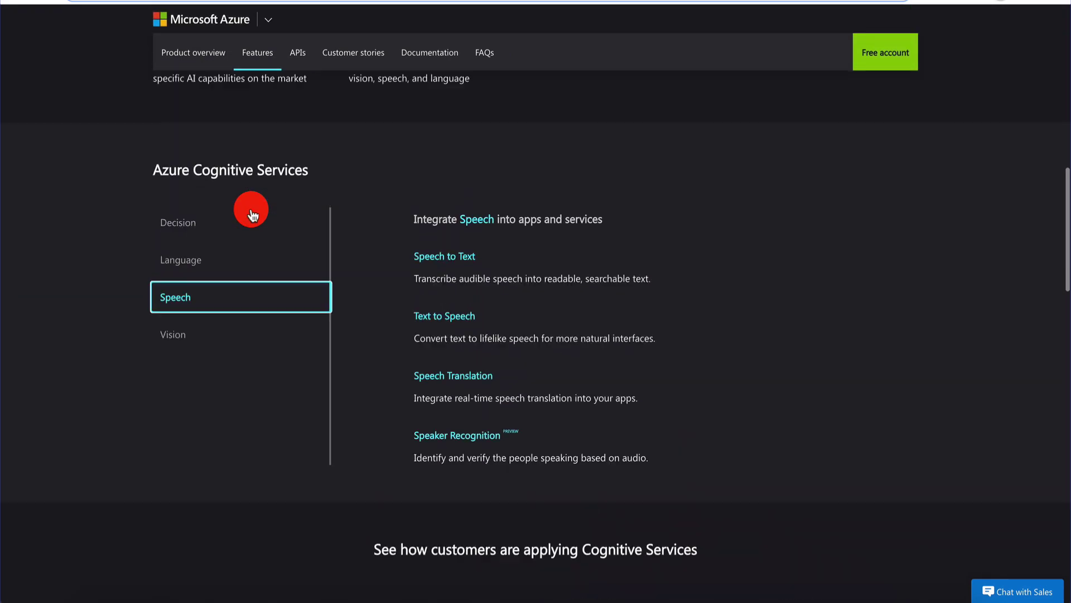
pyautogui.click(200, 224)
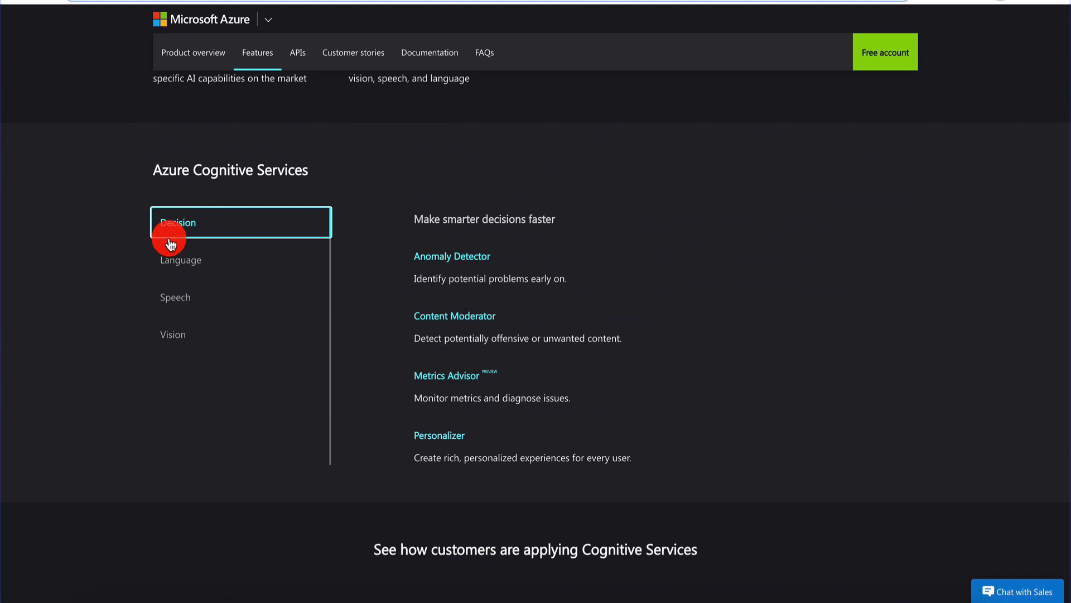
pyautogui.click(96, 249)
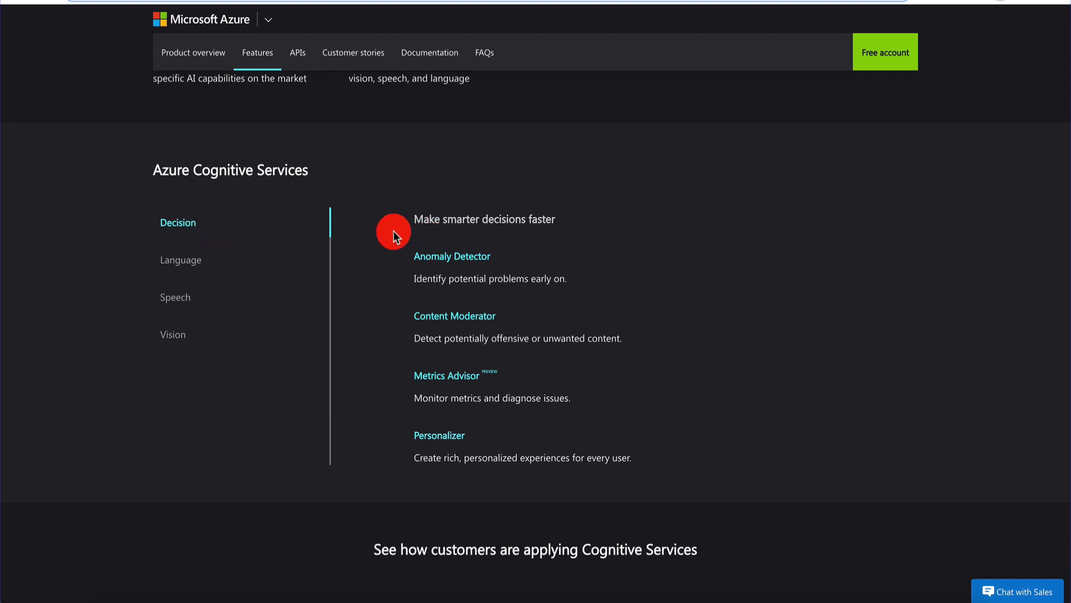
pyautogui.click(207, 265)
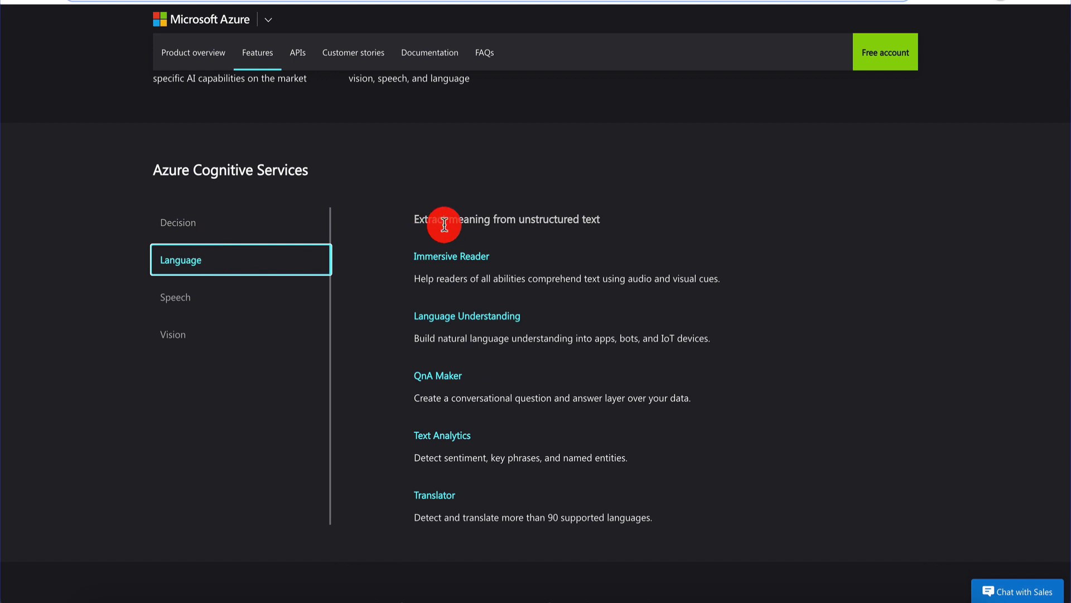
pyautogui.click(212, 339)
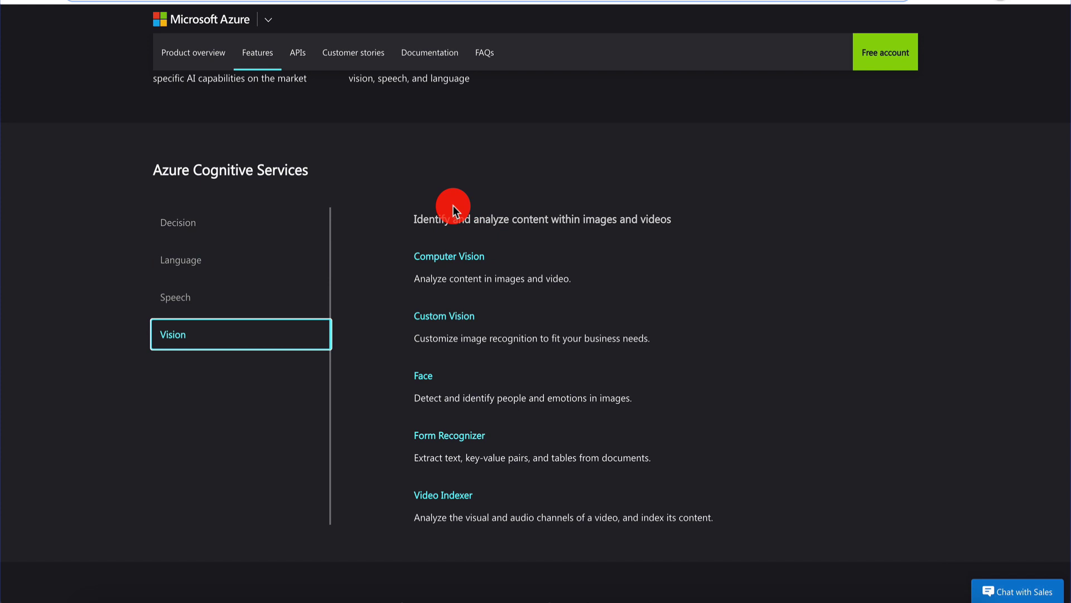
pyautogui.click(189, 306)
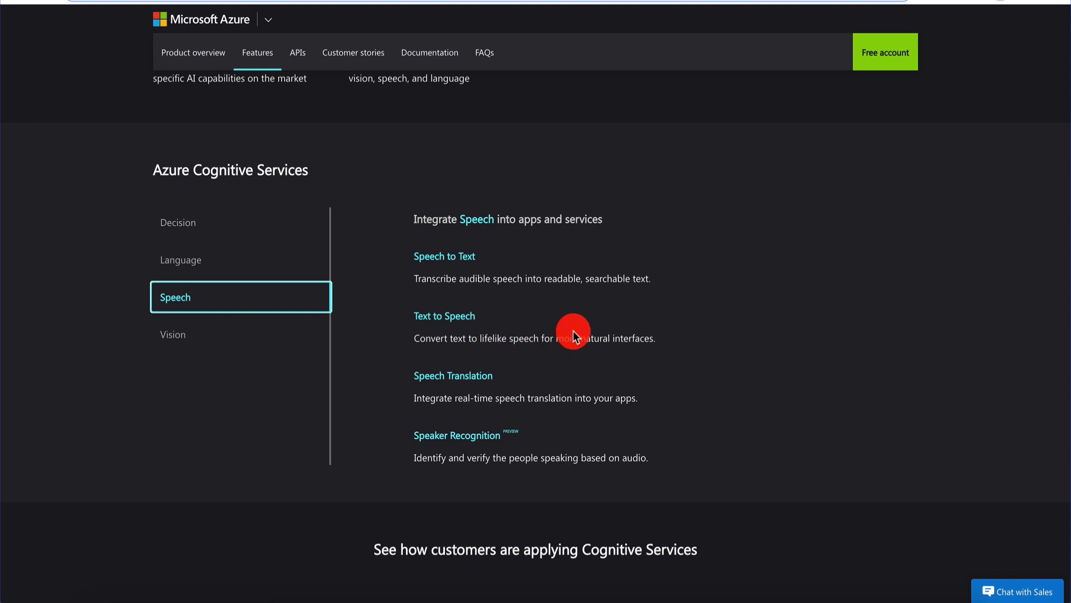
pyautogui.press('F5')
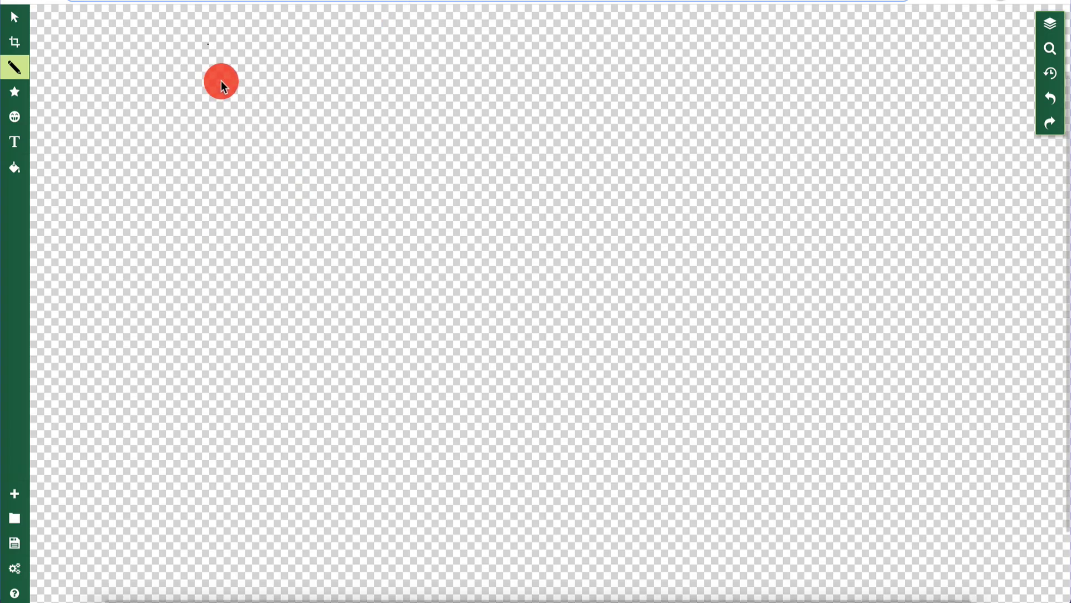
# - Sketch a circled B, an arrow to a circled MS, and a return arrow back to B
pyautogui.moveTo(223, 76)
pyautogui.mouseDown()
pyautogui.moveTo(172, 166)
pyautogui.moveTo(330, 52)
pyautogui.moveTo(208, 97)
pyautogui.moveTo(253, 178)
pyautogui.moveTo(300, 72)
pyautogui.mouseUp()
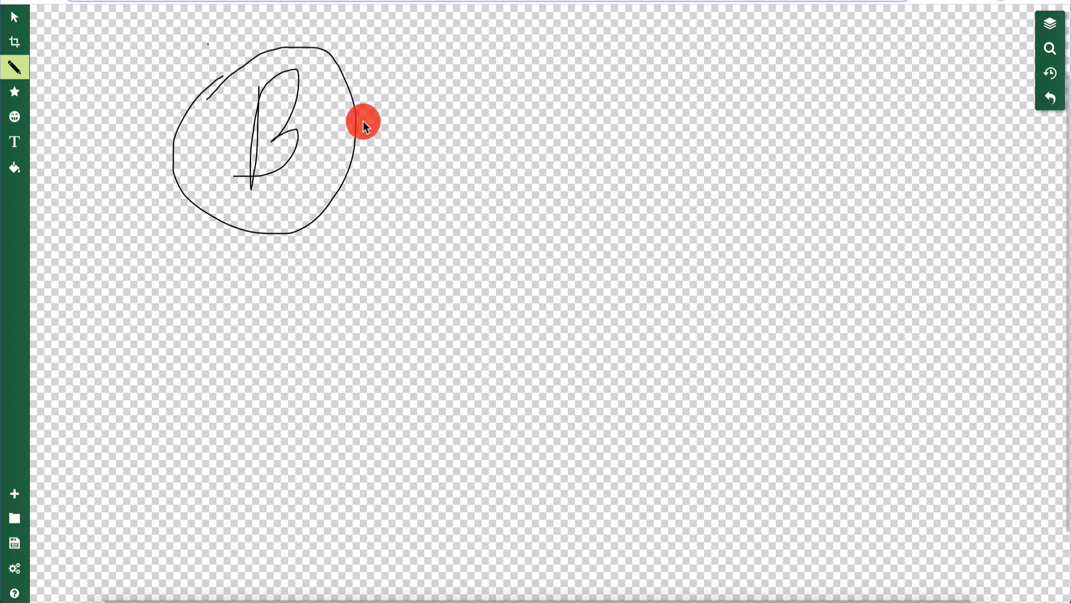
pyautogui.moveTo(355, 117)
pyautogui.mouseDown()
pyautogui.moveTo(541, 107)
pyautogui.moveTo(569, 263)
pyautogui.moveTo(785, 77)
pyautogui.moveTo(591, 104)
pyautogui.mouseUp()
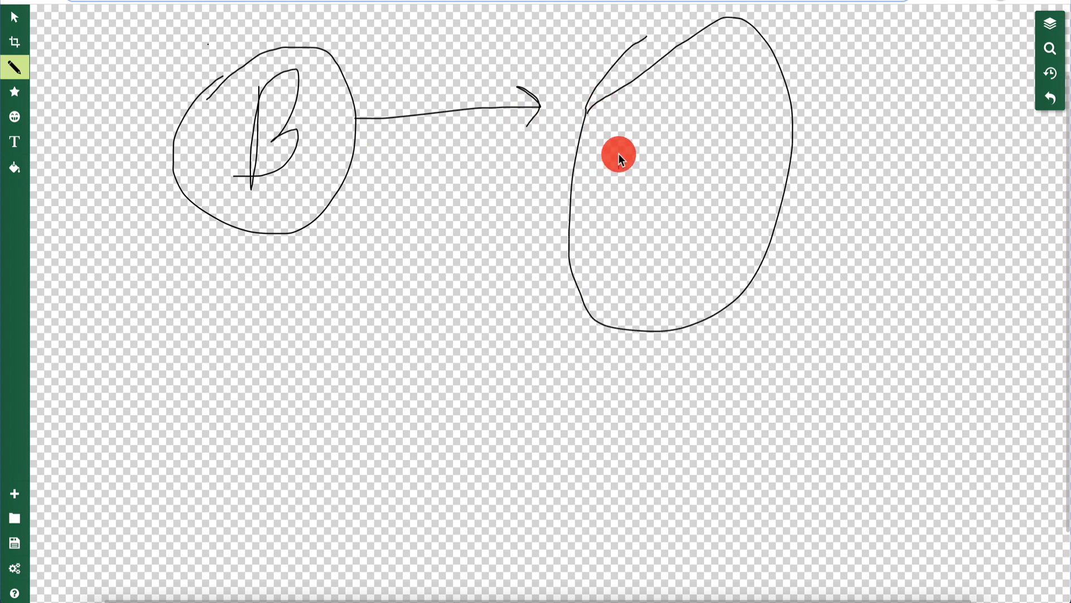
pyautogui.moveTo(618, 157)
pyautogui.mouseDown()
pyautogui.moveTo(645, 126)
pyautogui.moveTo(682, 207)
pyautogui.mouseUp()
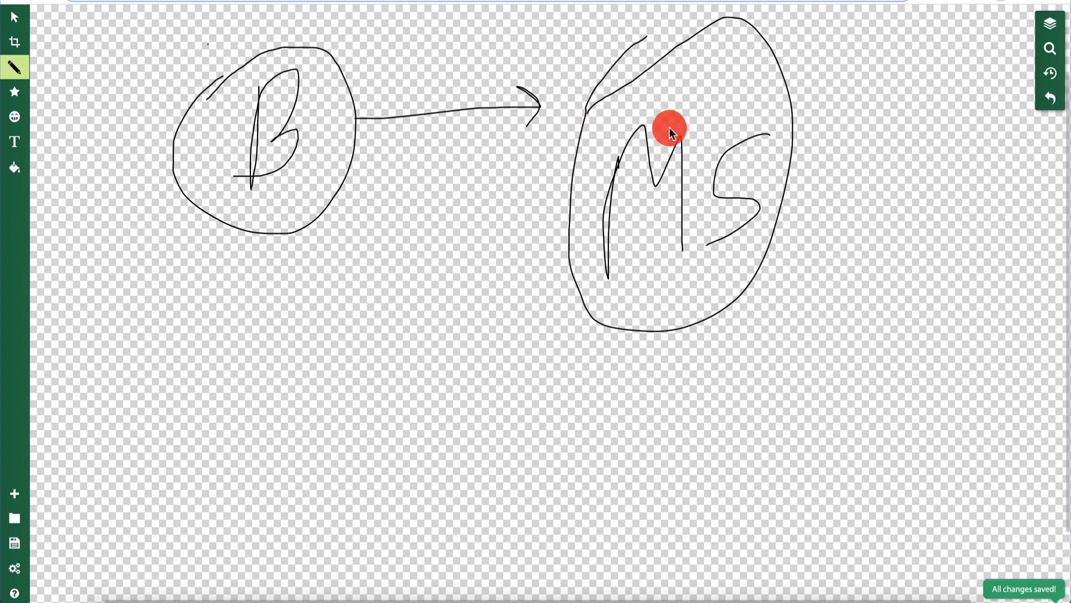
pyautogui.moveTo(573, 181); pyautogui.dragTo(428, 185)
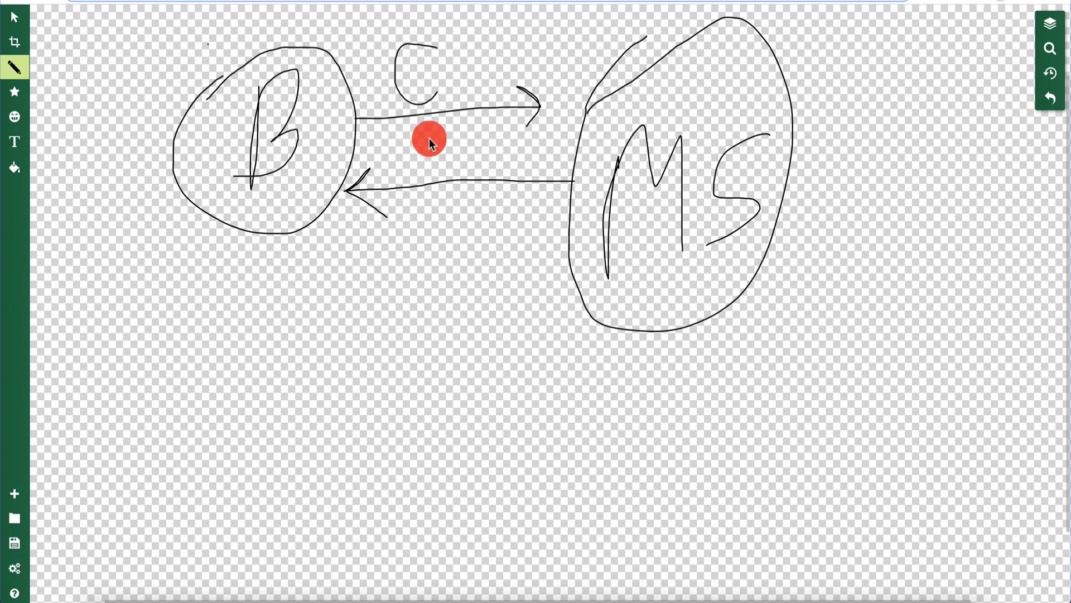
# - Draw the L and F arrows from B toward MS, each with a return arrow below
pyautogui.moveTo(324, 254)
pyautogui.mouseDown()
pyautogui.moveTo(547, 268)
pyautogui.moveTo(480, 312)
pyautogui.mouseUp()
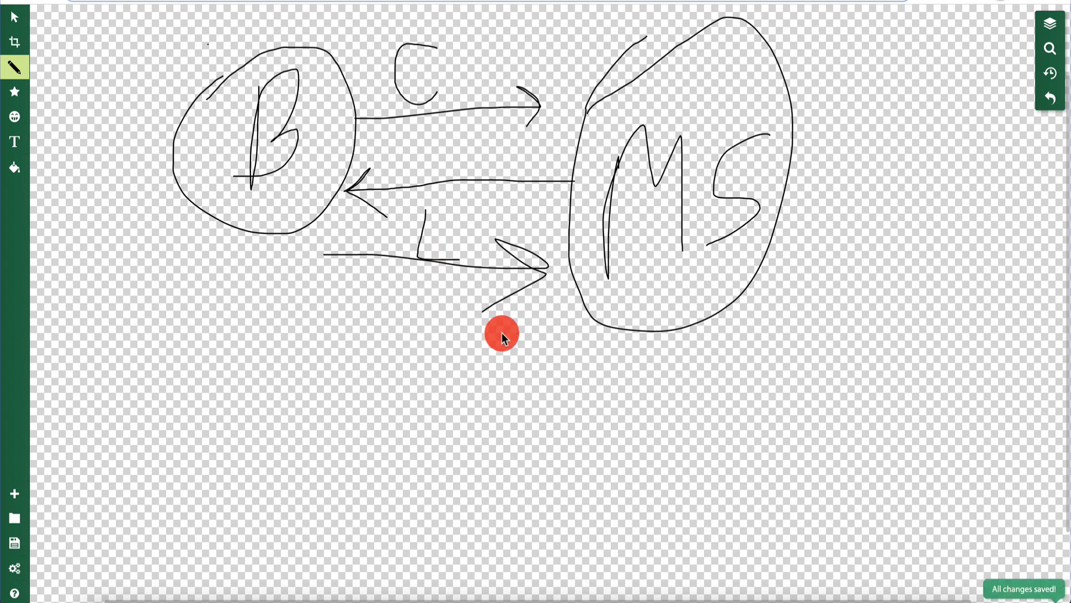
pyautogui.moveTo(518, 332)
pyautogui.mouseDown()
pyautogui.moveTo(297, 341)
pyautogui.moveTo(391, 383)
pyautogui.mouseUp()
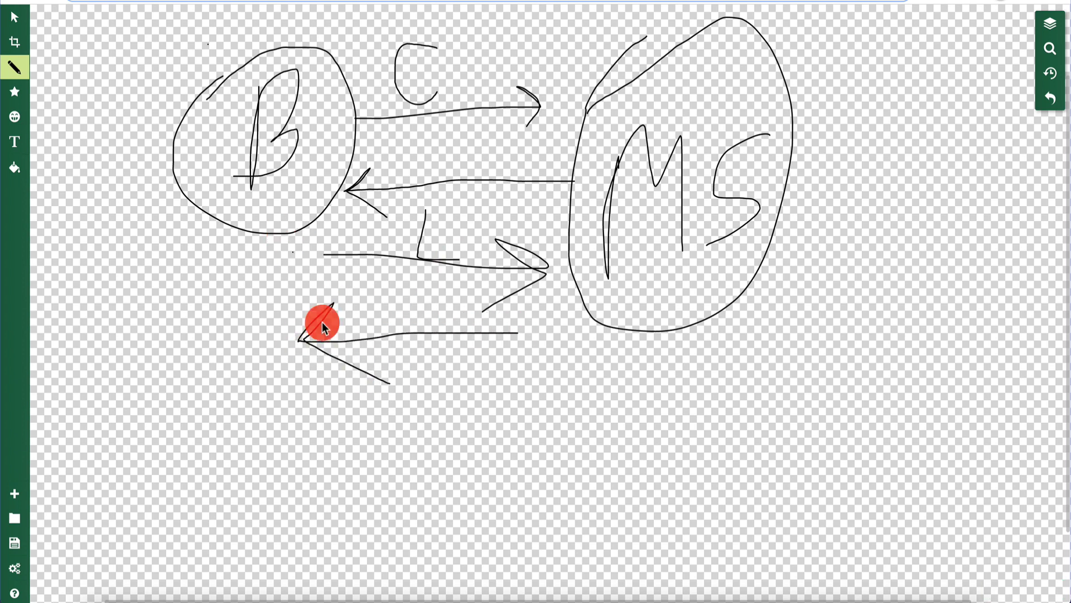
pyautogui.moveTo(318, 440)
pyautogui.mouseDown()
pyautogui.moveTo(407, 441)
pyautogui.moveTo(494, 413)
pyautogui.mouseUp()
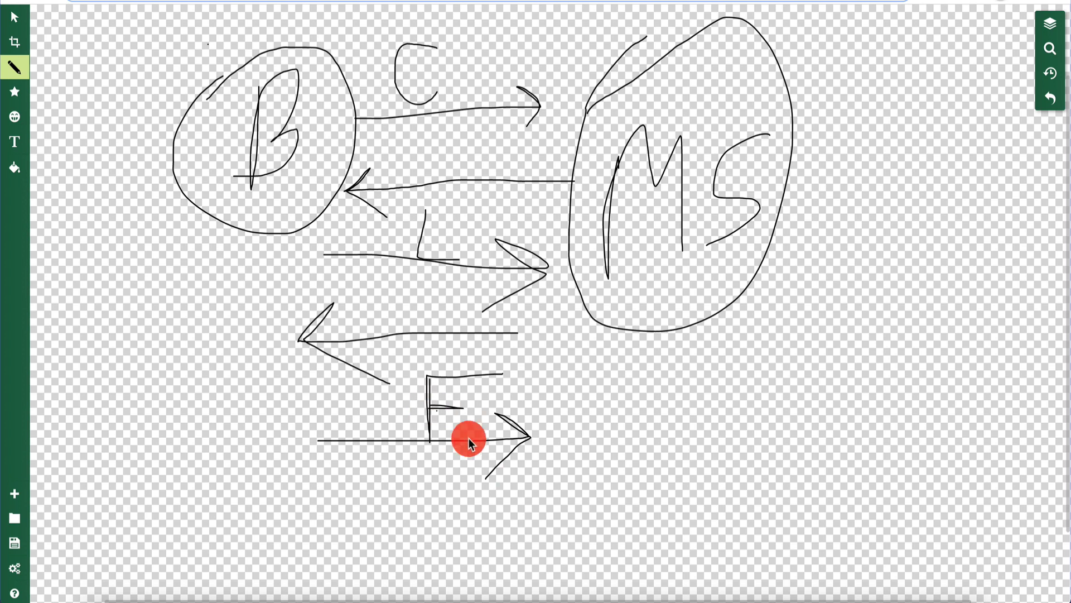
pyautogui.moveTo(522, 489); pyautogui.dragTo(295, 500)
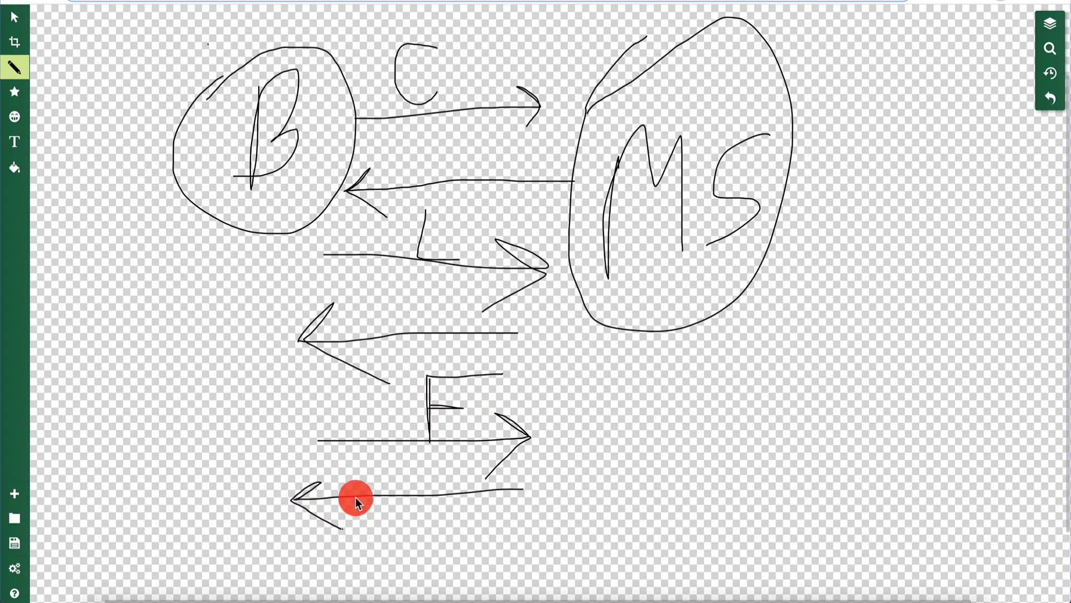
pyautogui.moveTo(457, 405); pyautogui.dragTo(463, 408)
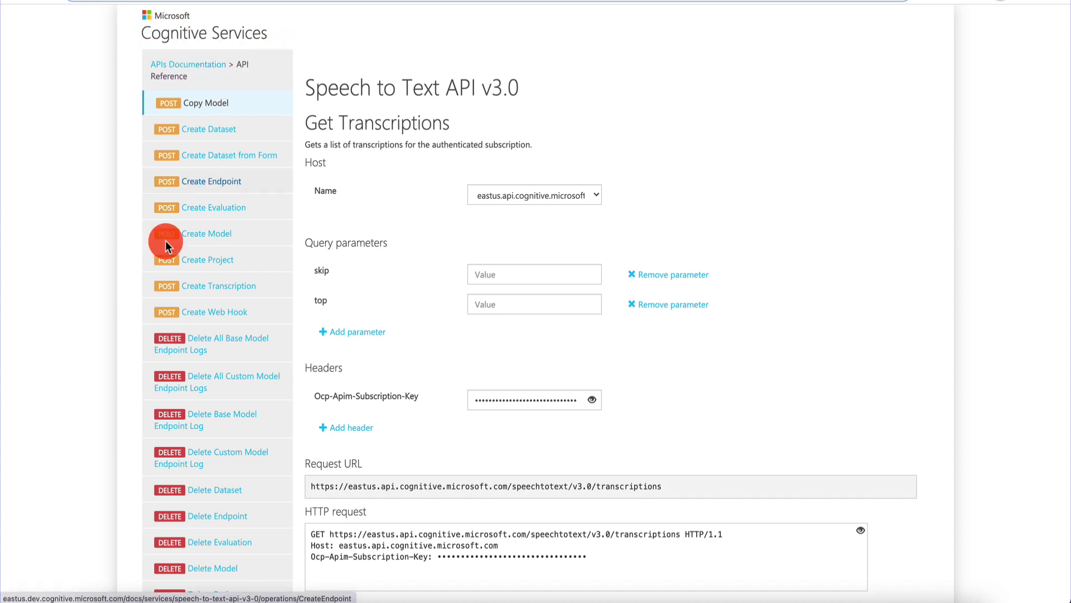
# - Scroll through the Get Transcriptions JSON response, then go to the 'How to use batch transcription' article
pyautogui.scroll(-20, 82, 329)
pyautogui.scroll(20, 81, 330)
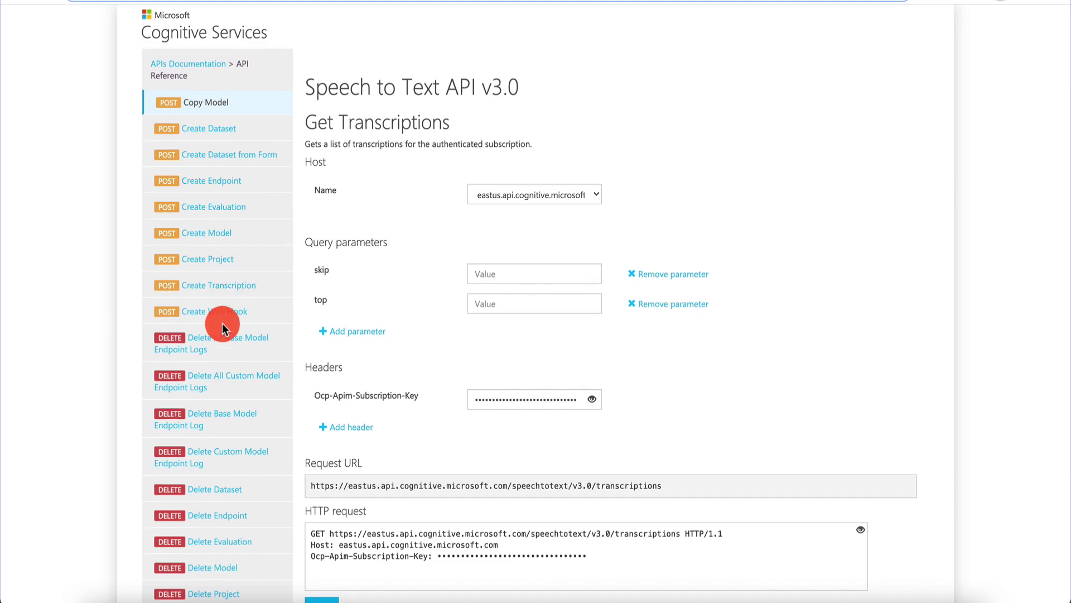
pyautogui.scroll(-15, 222, 323)
pyautogui.scroll(15, 234, 266)
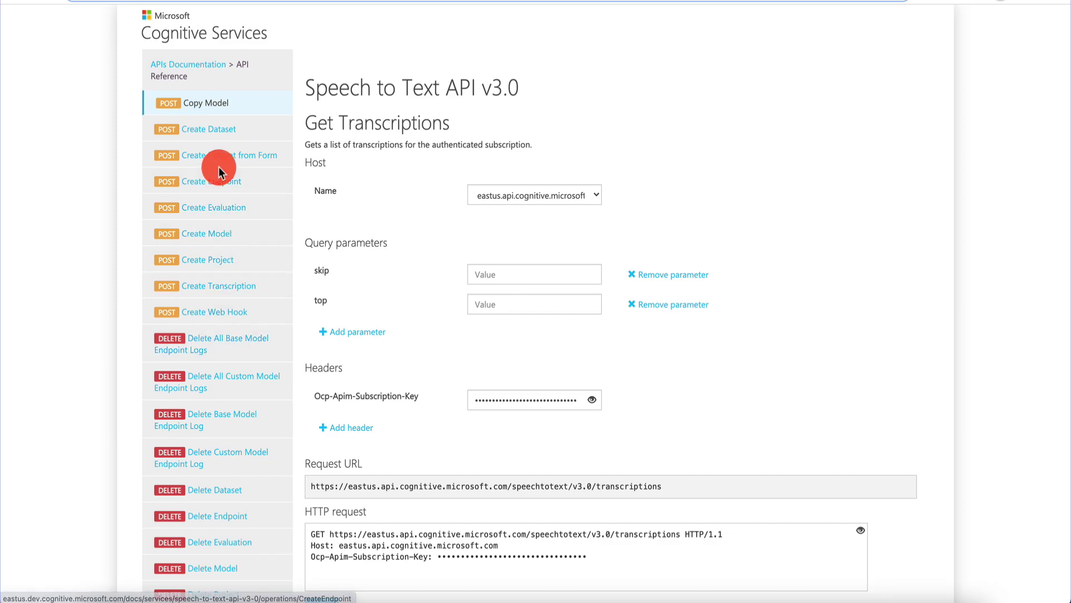
pyautogui.scroll(-15, 215, 167)
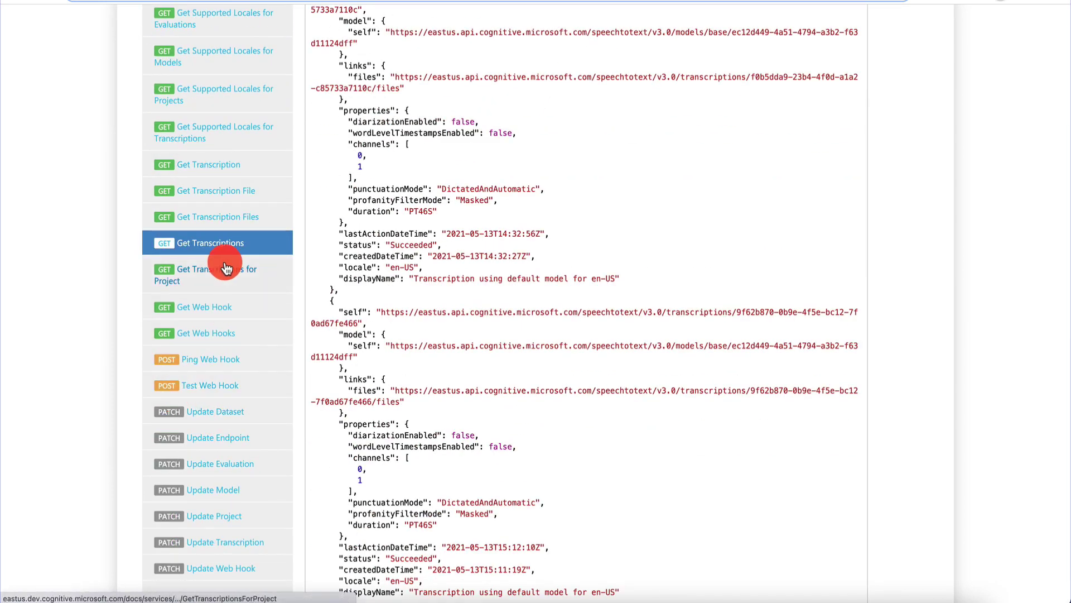
pyautogui.scroll(15, 223, 268)
pyautogui.click(756, 2)
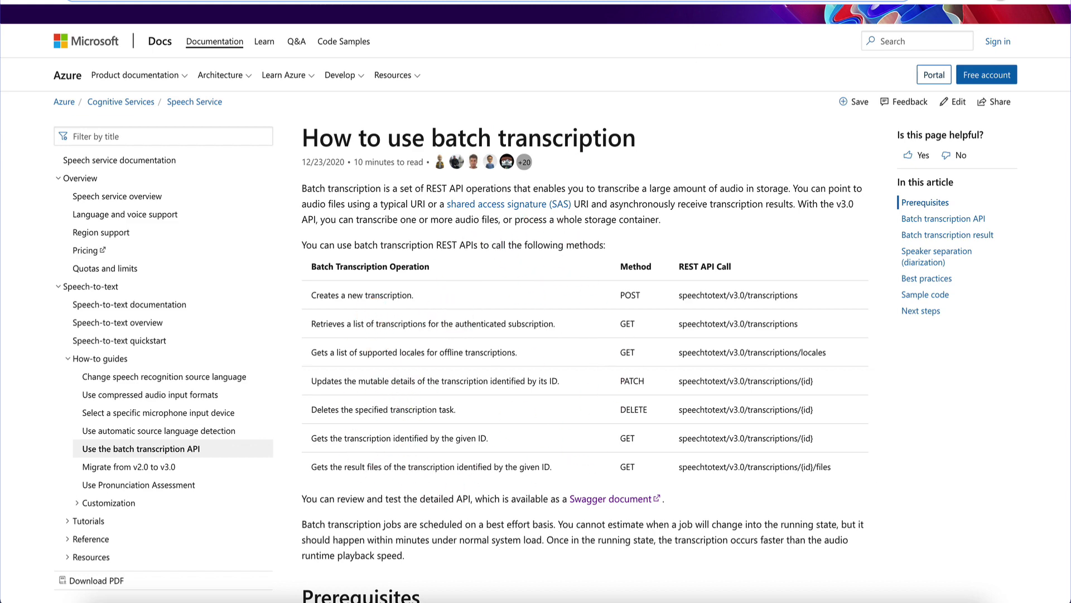
# - Return to the Get Transcriptions API console with Ctrl+Shift+Tab
pyautogui.hotkey('ctrl', 'shift', 'Tab')
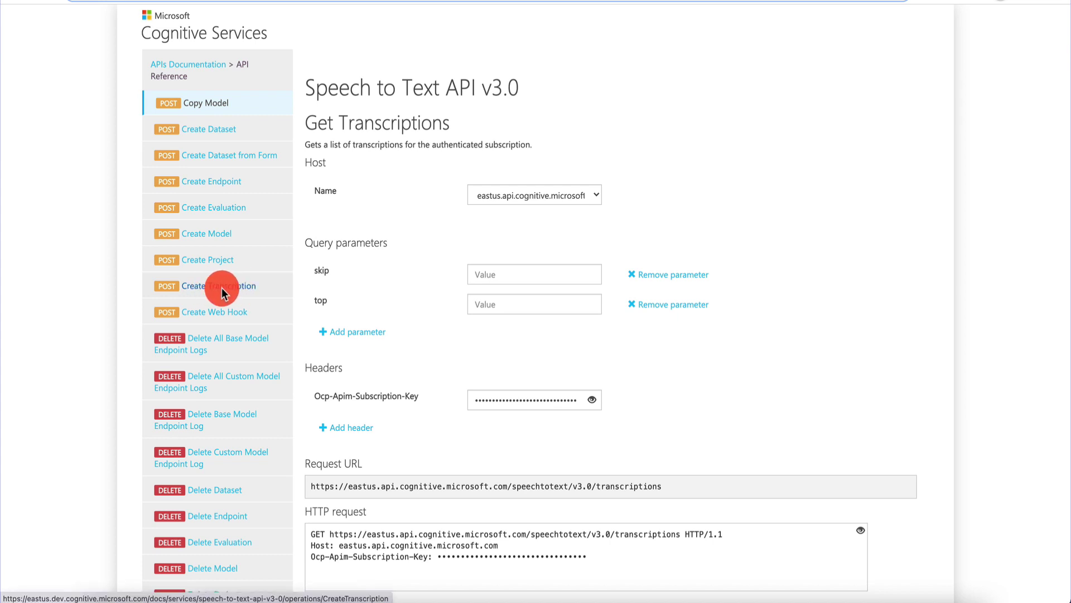
# - Open the Create Transcription reference and its East US testing console
pyautogui.click(218, 293)
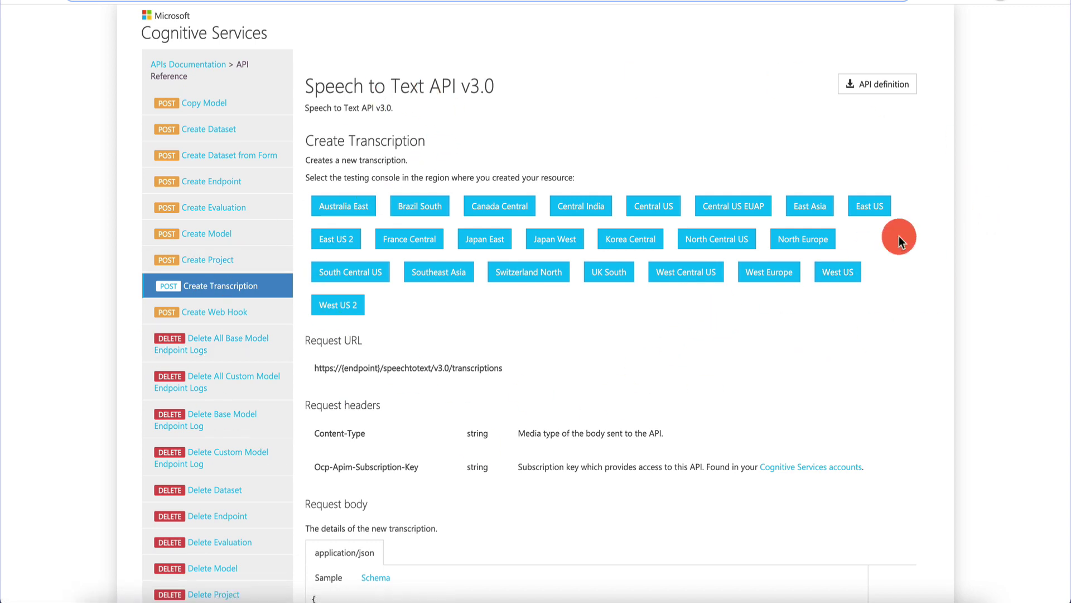
pyautogui.click(878, 209)
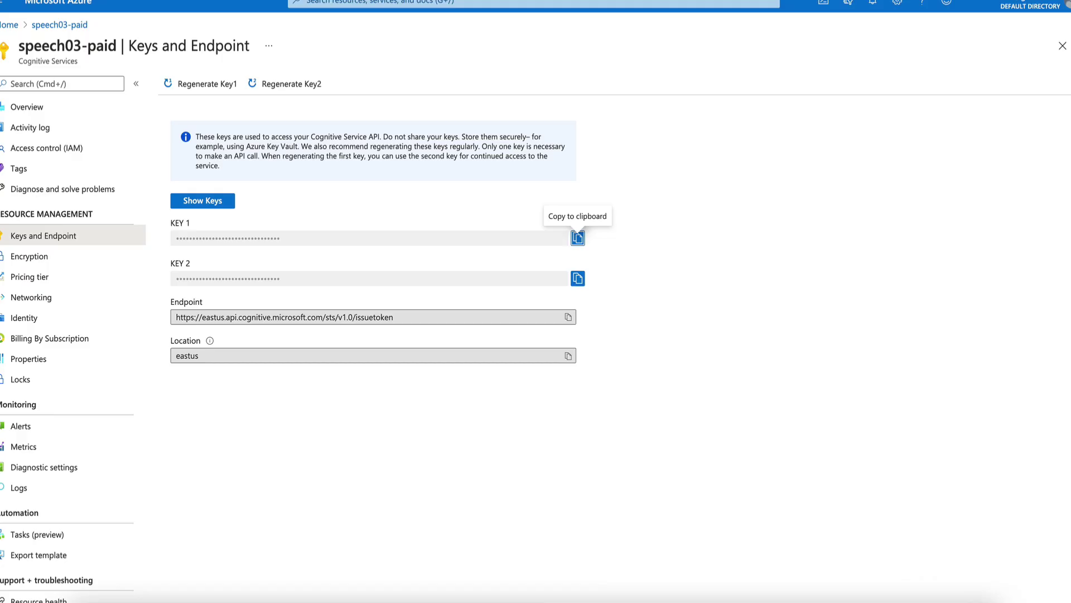
# - Return to the Azure portal home page and begin creating a new resource
pyautogui.click(8, 25)
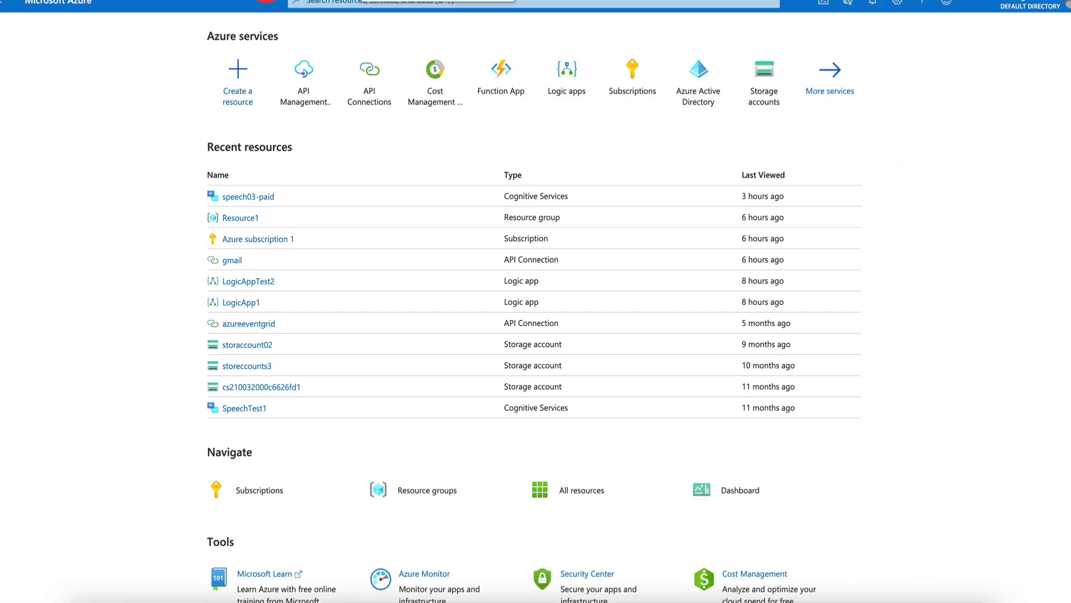
pyautogui.click(248, 73)
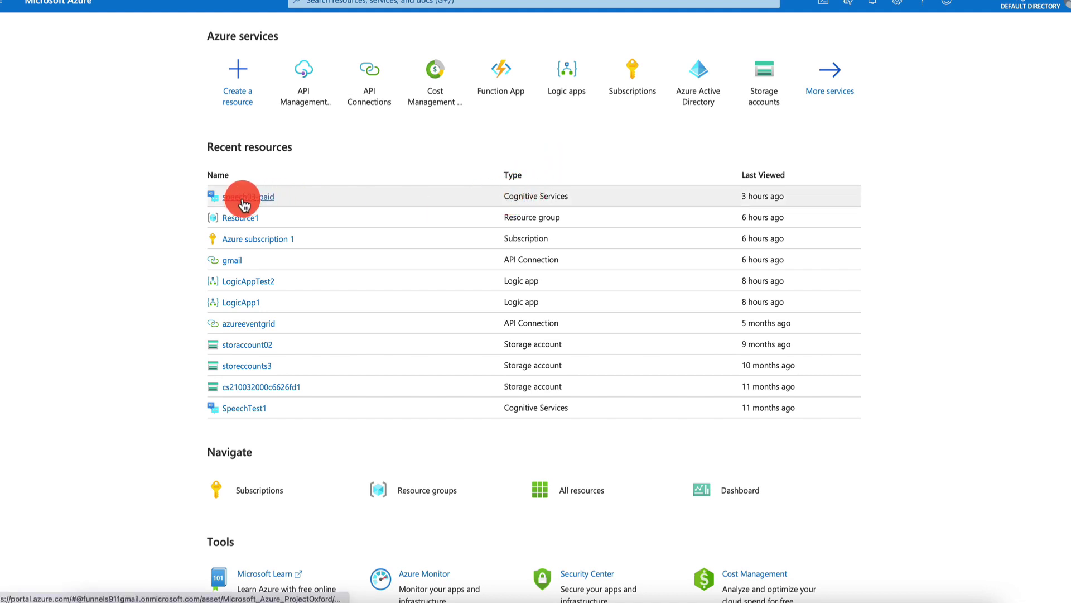
# - Search new resources for 'cognitive' and pick the Cognitive Services offering
pyautogui.click(246, 84)
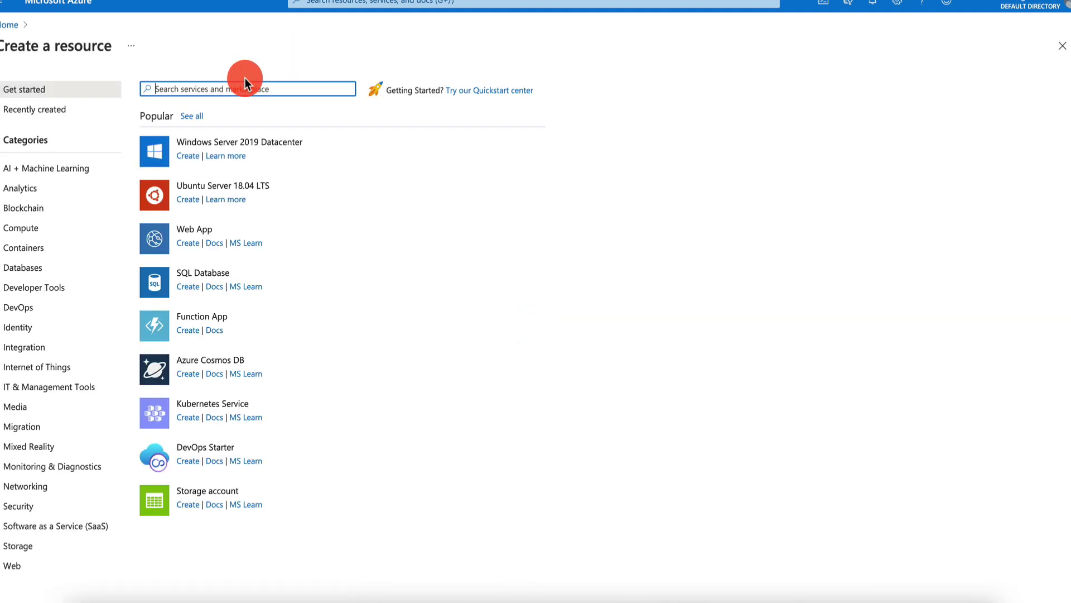
pyautogui.write('cognitive')
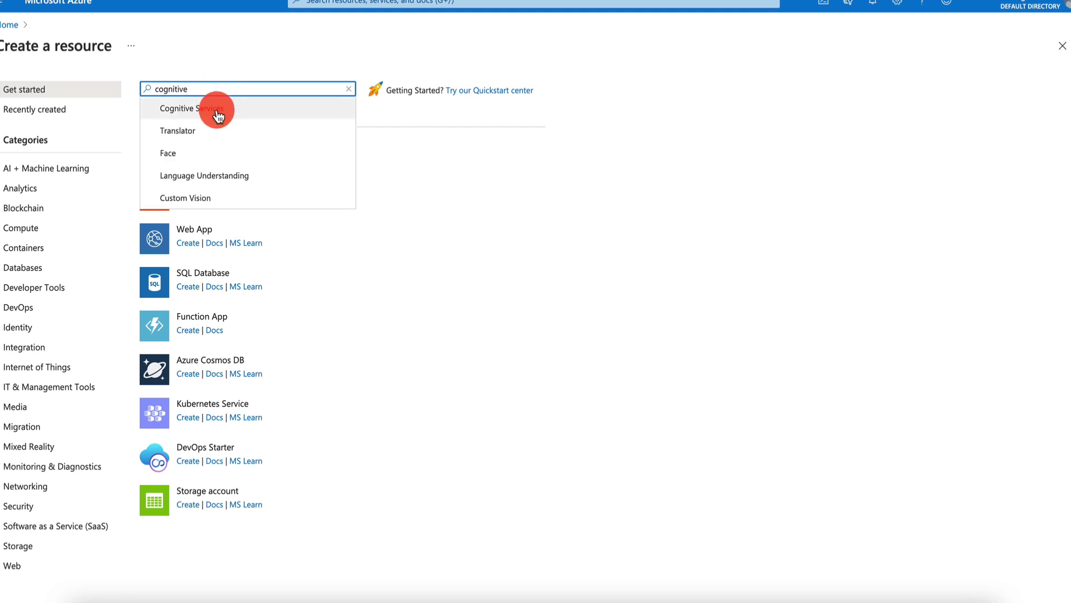
pyautogui.click(217, 110)
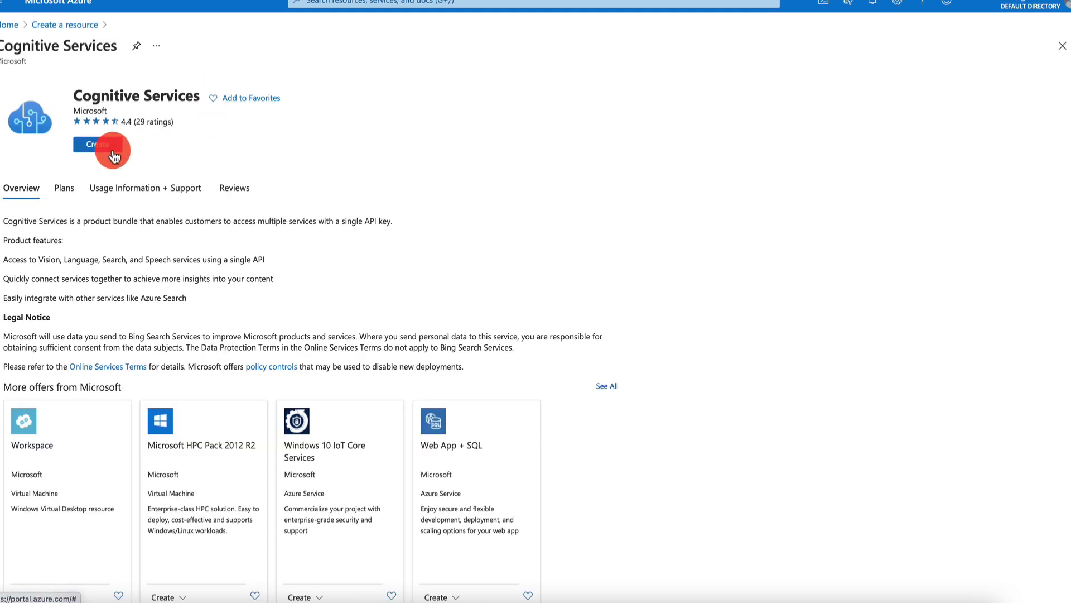
# - From Home, open speech03-paid's Keys and Endpoint and copy KEY 1
pyautogui.click(8, 24)
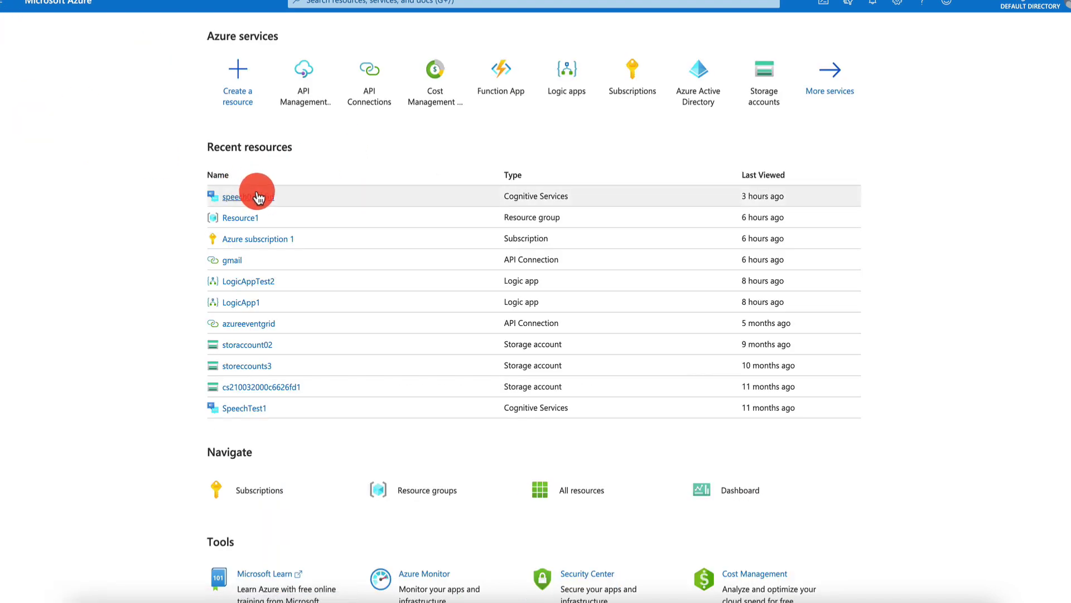
pyautogui.click(258, 198)
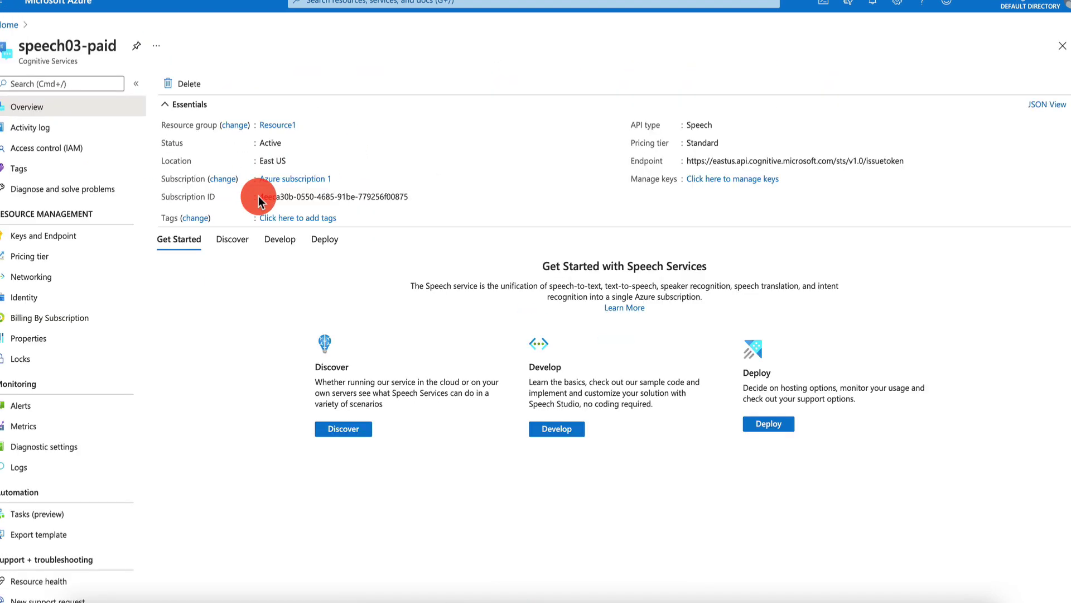
pyautogui.click(67, 247)
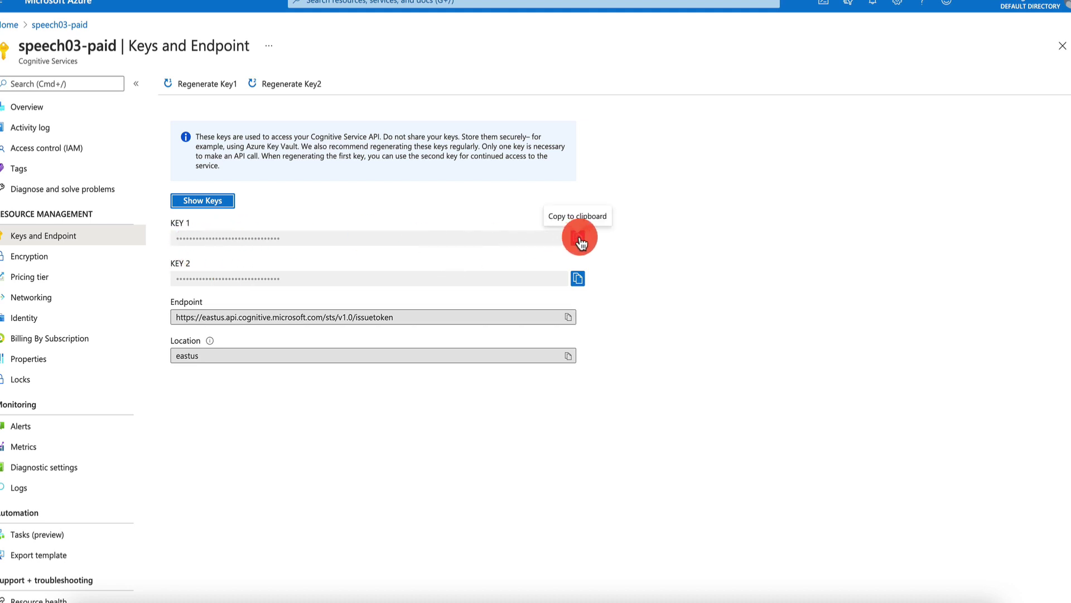
pyautogui.click(789, 216)
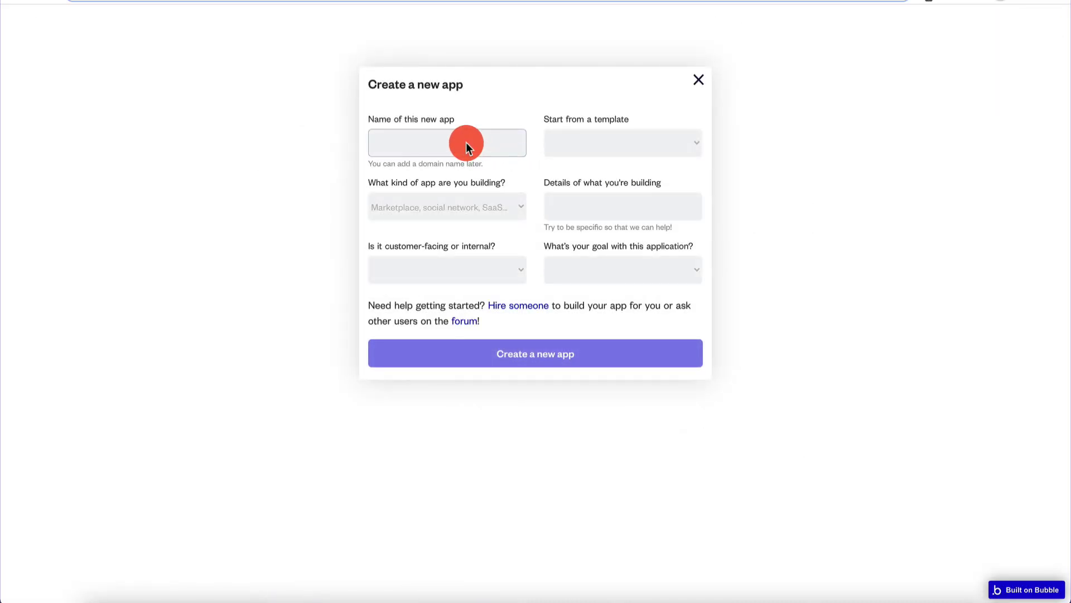
# - Create the app MicrosoftAzureApp2021 as an external, customer-facing Saas app aimed at Start a business
pyautogui.write('MicrosoftAzureApp')
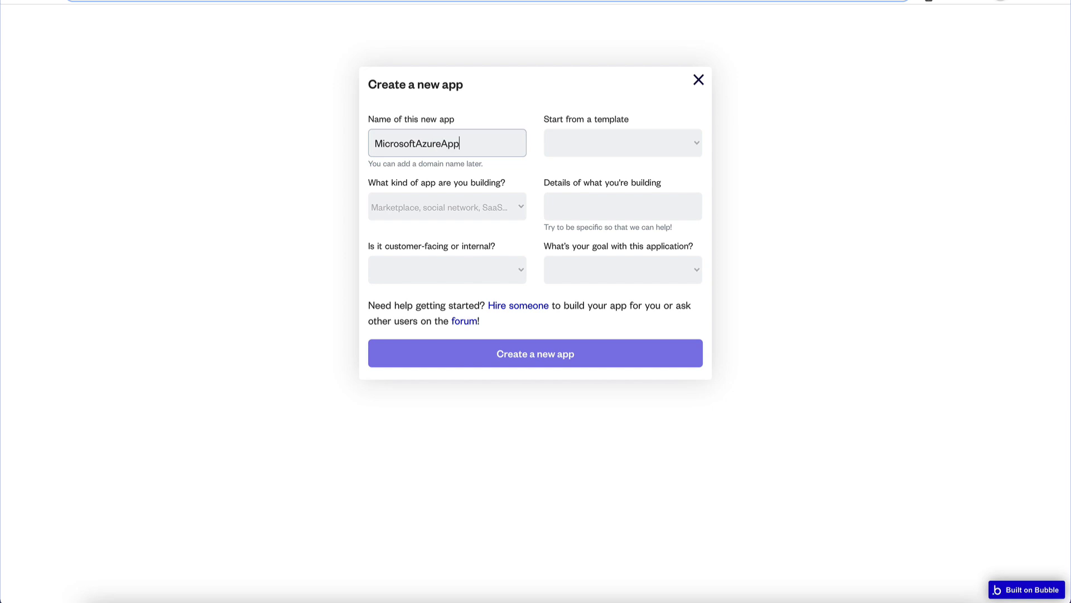
pyautogui.write('2021')
pyautogui.click(450, 271)
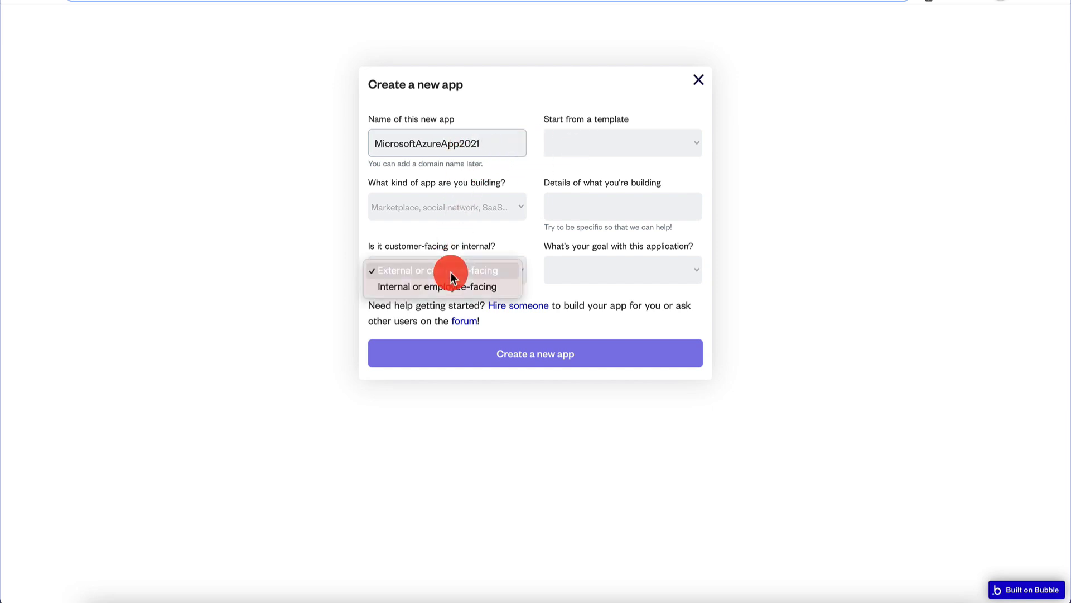
pyautogui.click(443, 271)
pyautogui.click(481, 206)
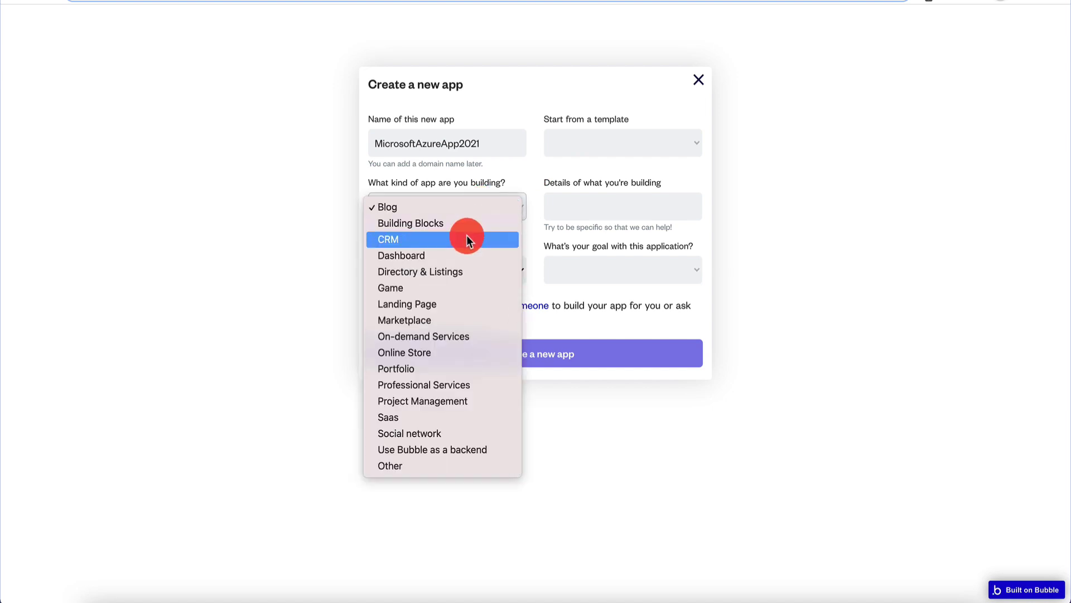
pyautogui.click(494, 418)
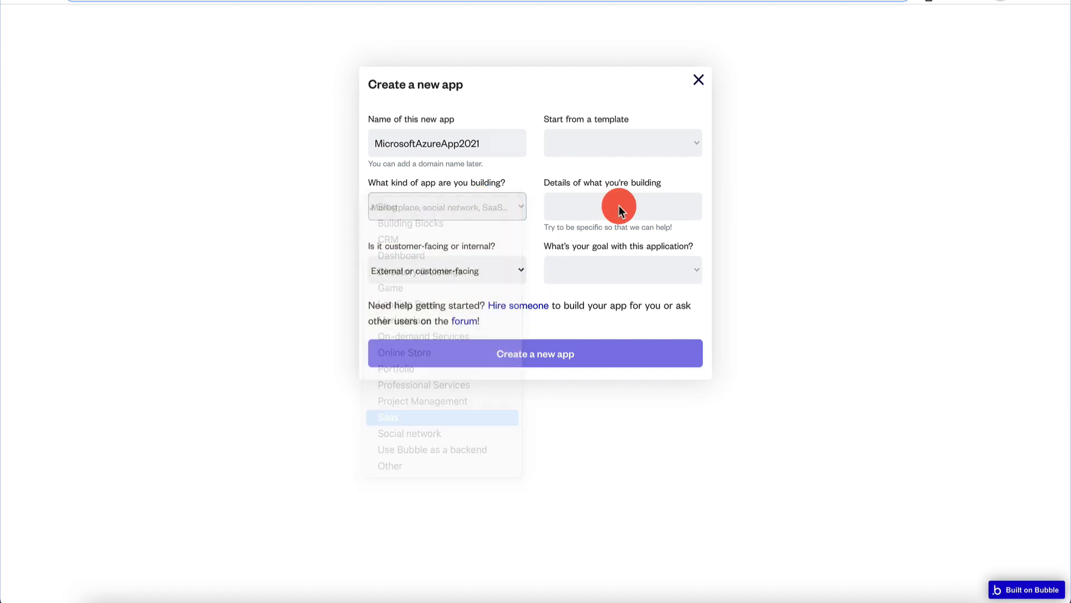
pyautogui.click(620, 269)
pyautogui.click(611, 284)
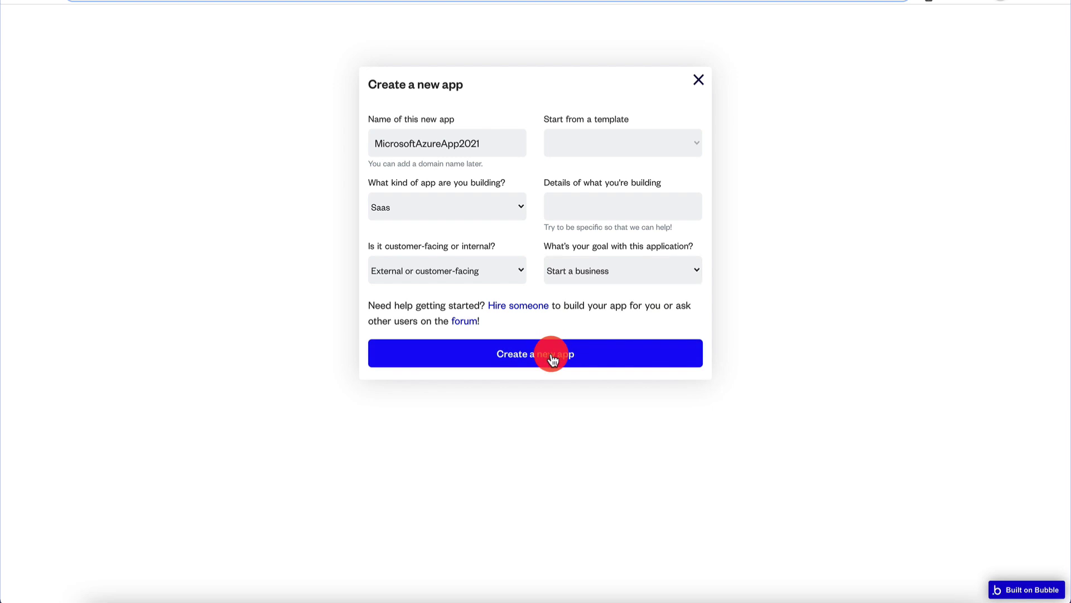
pyautogui.click(550, 350)
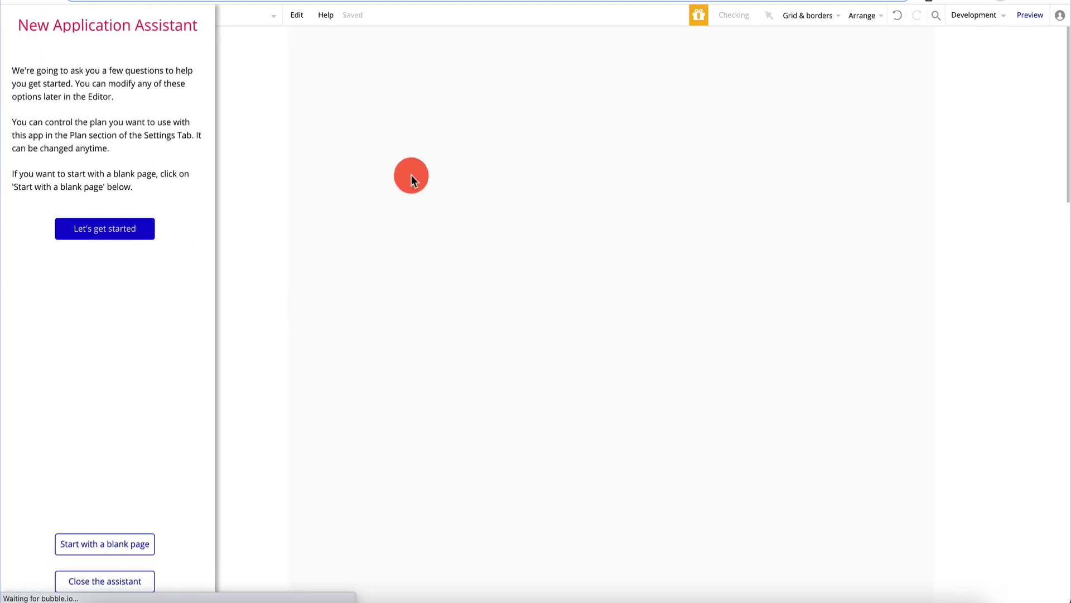
# - Begin the new app with a blank page and close the new application assistant
pyautogui.click(102, 544)
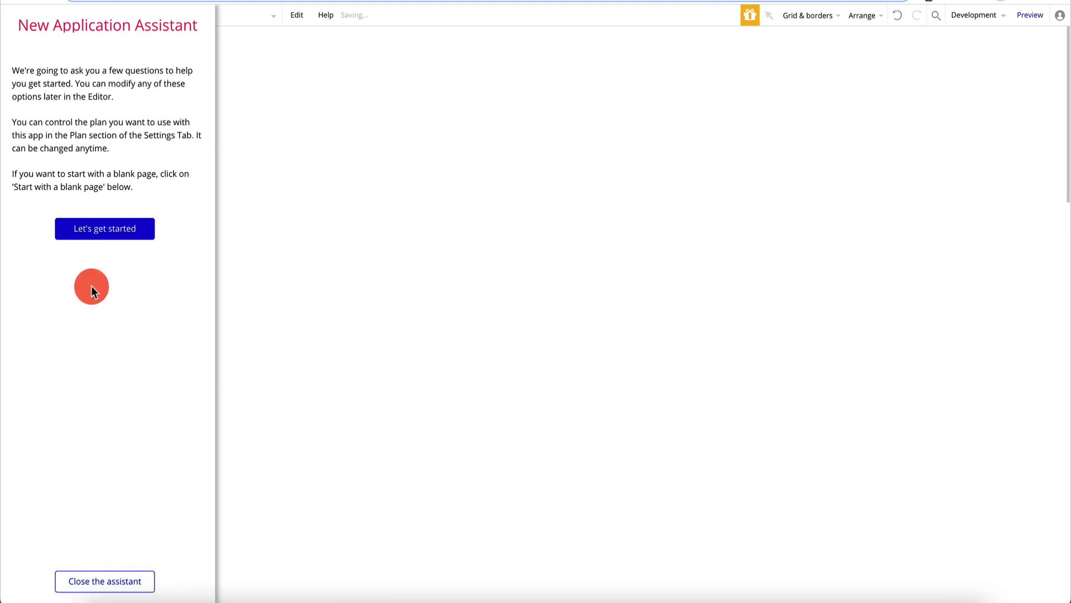
pyautogui.click(91, 581)
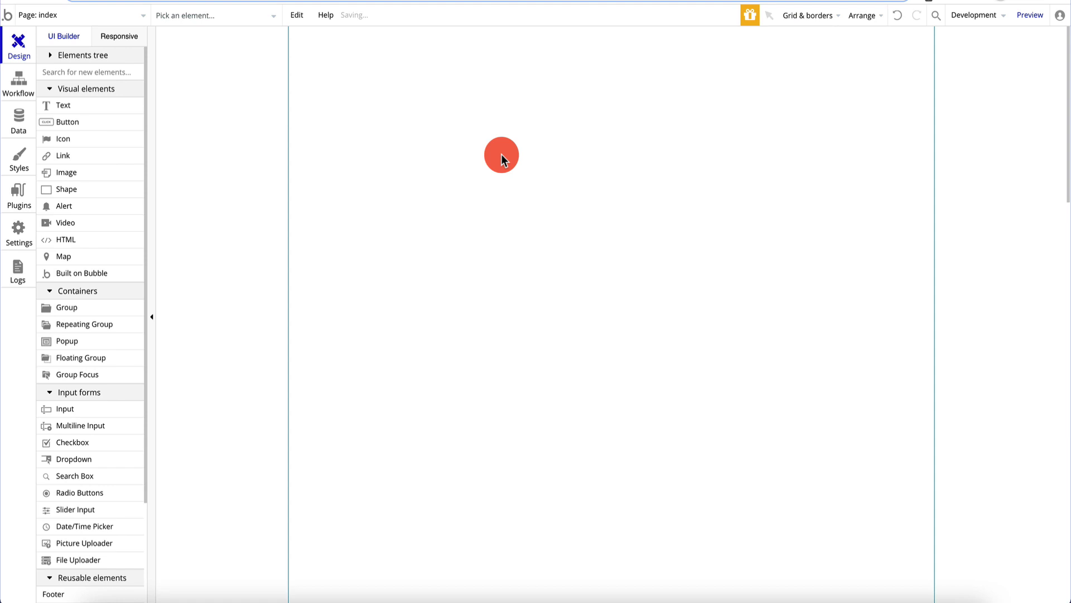
# - Place a text element reading 'Voice Transcription Service' at the top centre of the index page
pyautogui.moveTo(73, 106); pyautogui.dragTo(579, 113)
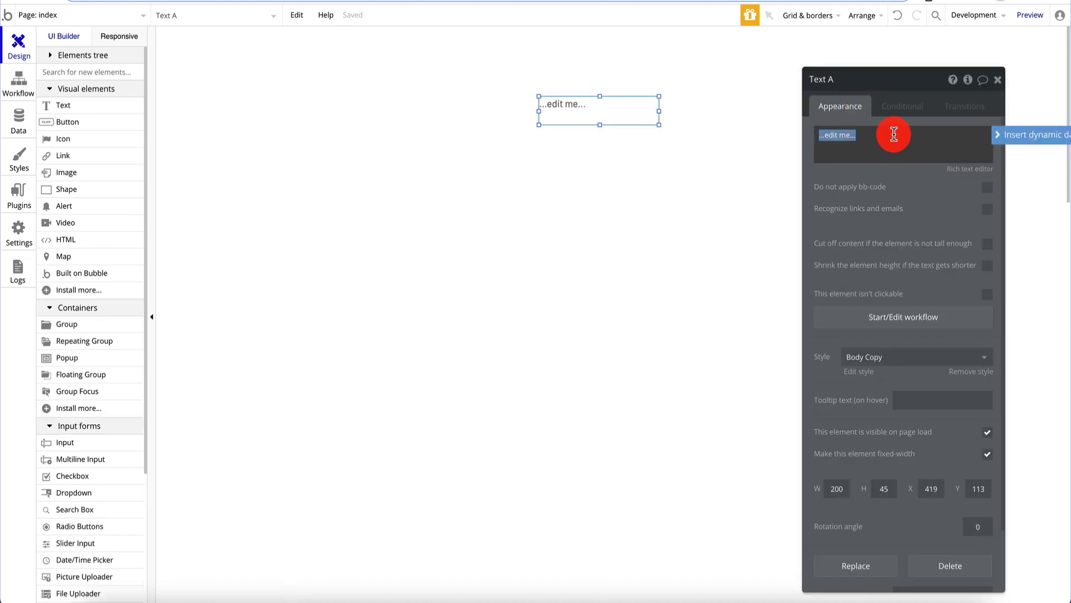
pyautogui.write('Voice Tran')
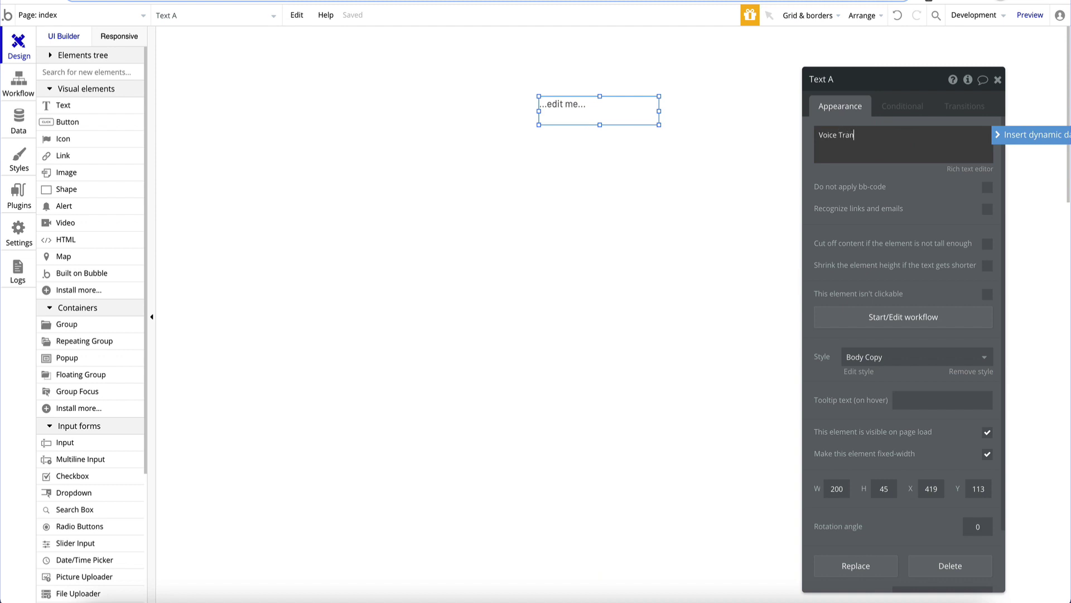
pyautogui.write('scription Service')
pyautogui.click(635, 178)
pyautogui.click(603, 109)
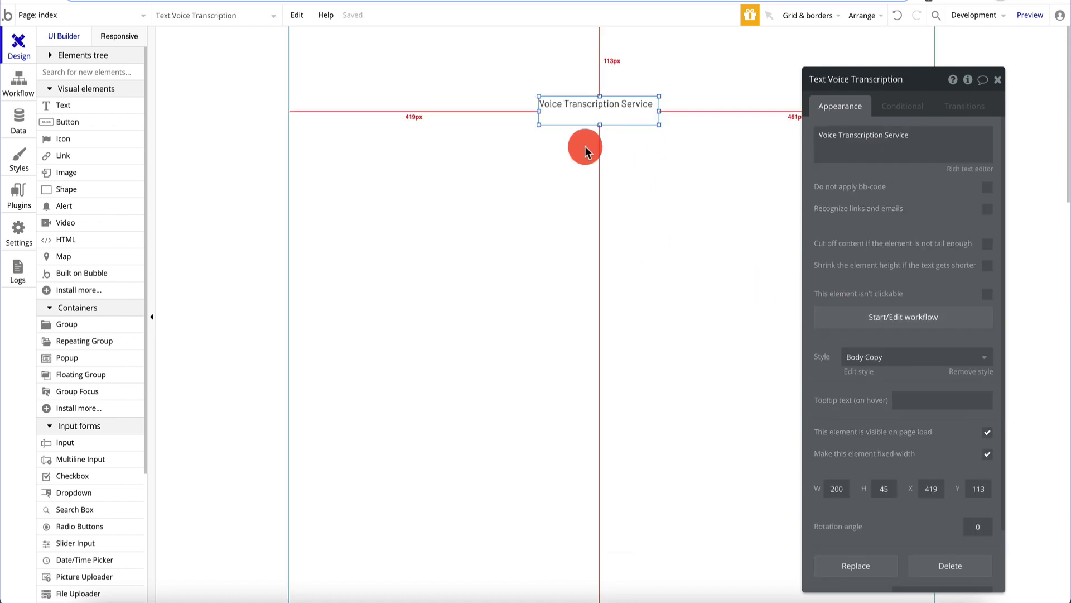
pyautogui.click(517, 162)
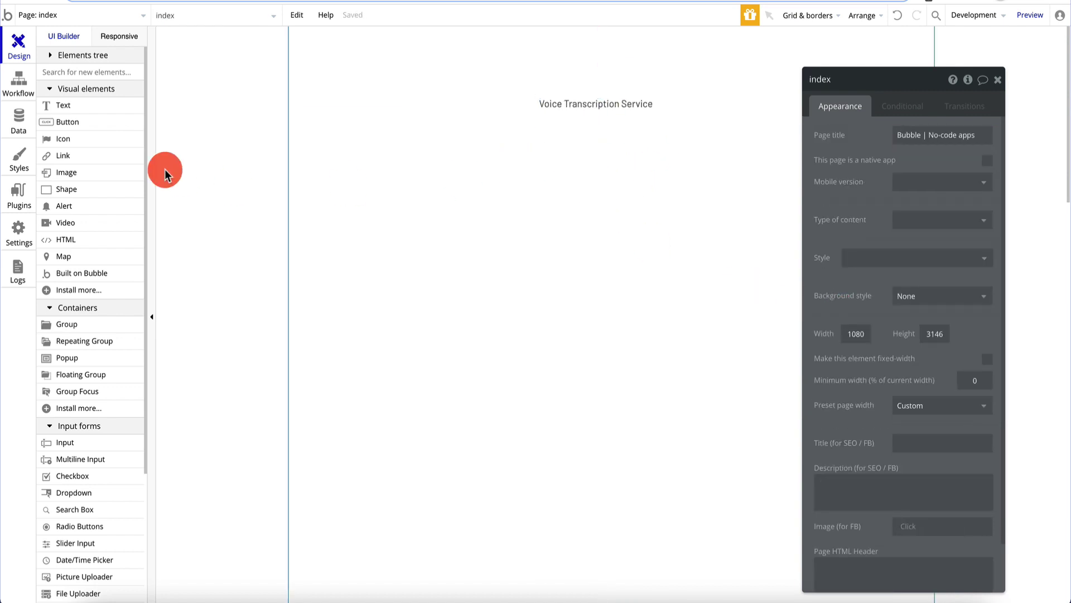
# - Add a 382px-wide input with placeholder 'Enter URL...' under the title, then a button below it
pyautogui.click(77, 448)
pyautogui.click(528, 124)
pyautogui.moveTo(586, 134); pyautogui.dragTo(579, 144)
pyautogui.moveTo(665, 137)
pyautogui.mouseDown()
pyautogui.moveTo(720, 137)
pyautogui.moveTo(674, 139)
pyautogui.mouseUp()
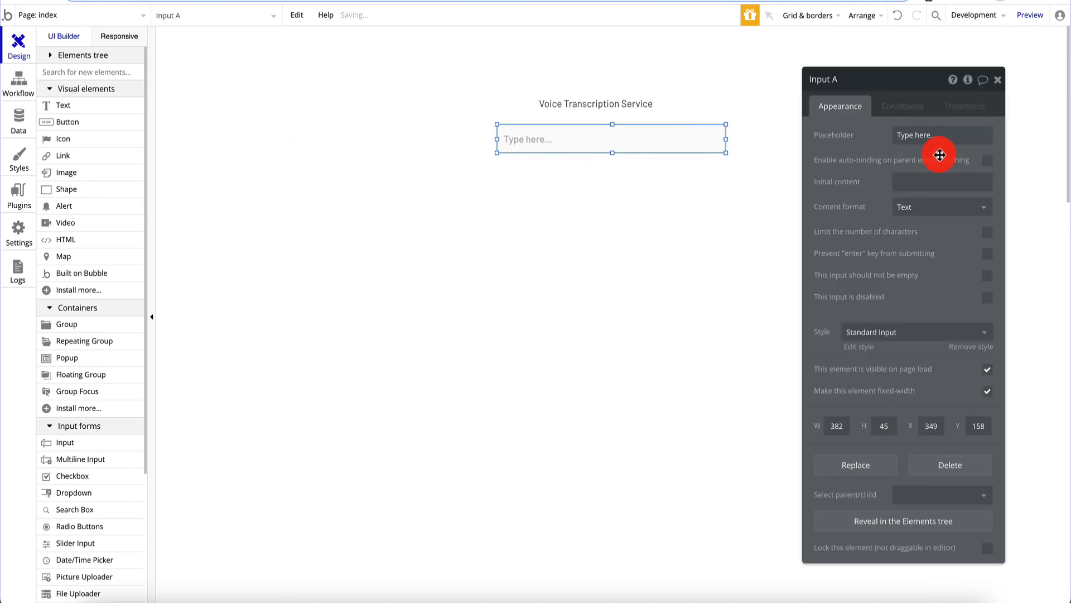
pyautogui.click(952, 136)
pyautogui.write('UR')
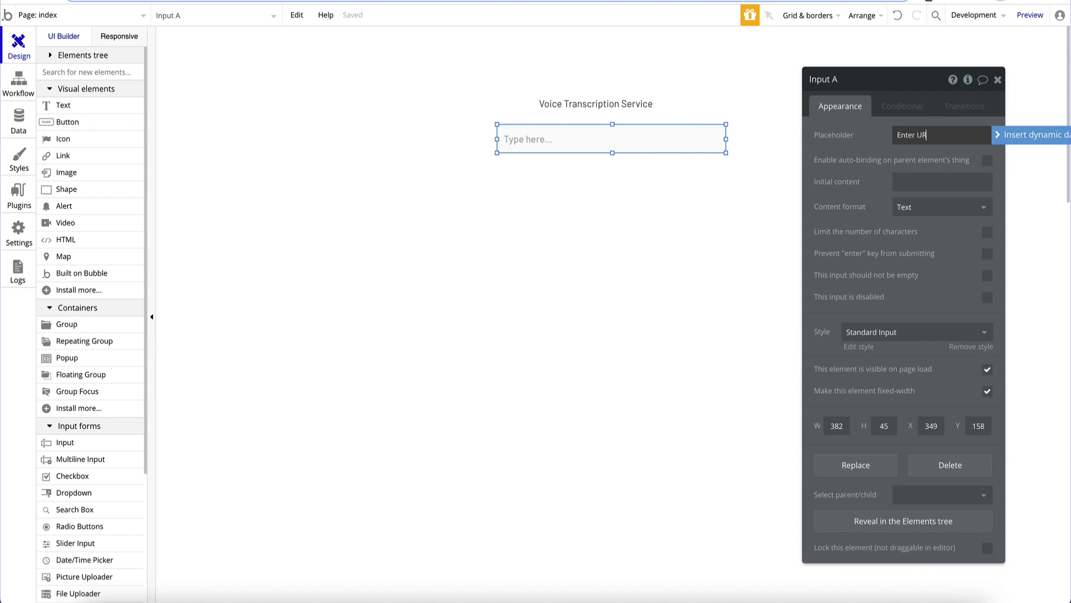
pyautogui.write('nter URL...')
pyautogui.click(572, 220)
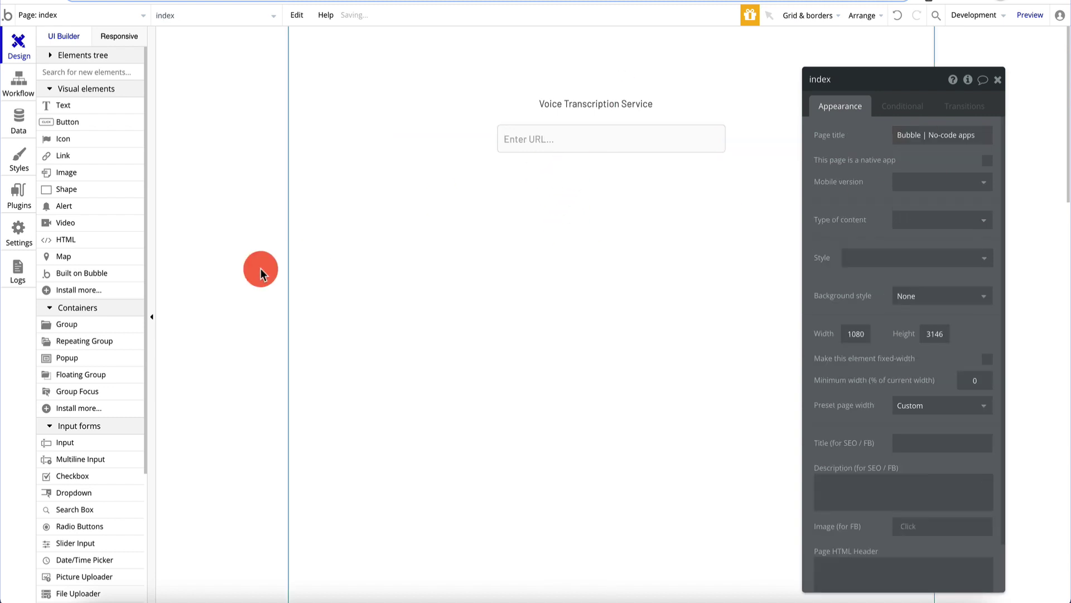
pyautogui.moveTo(85, 135); pyautogui.dragTo(600, 213)
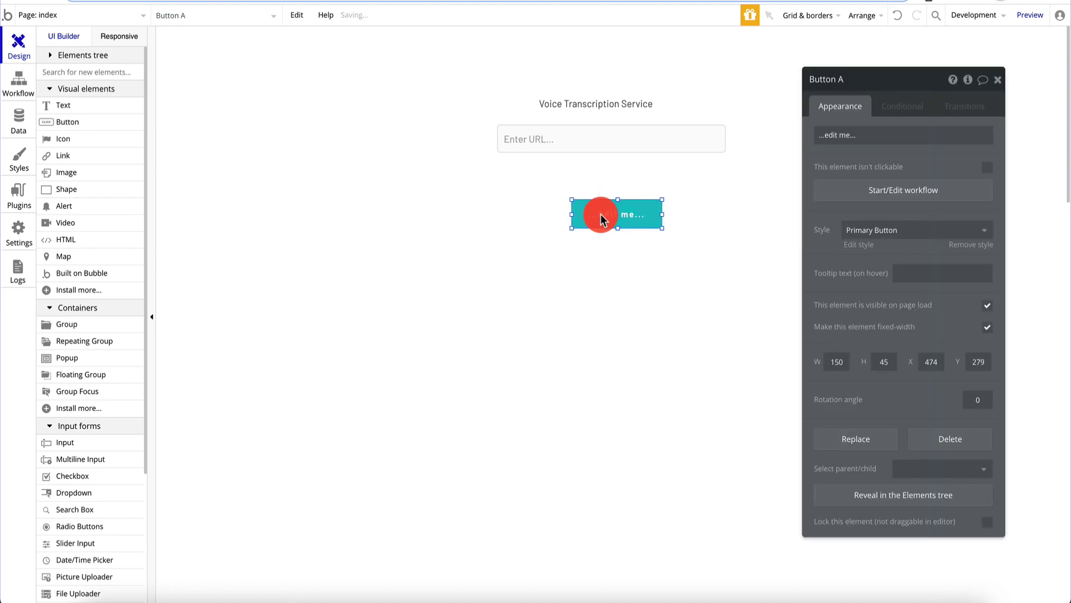
# - Position the URL input and new button, and label the button 'Transcribe'
pyautogui.moveTo(618, 149); pyautogui.dragTo(617, 169)
pyautogui.moveTo(613, 212); pyautogui.dragTo(626, 211)
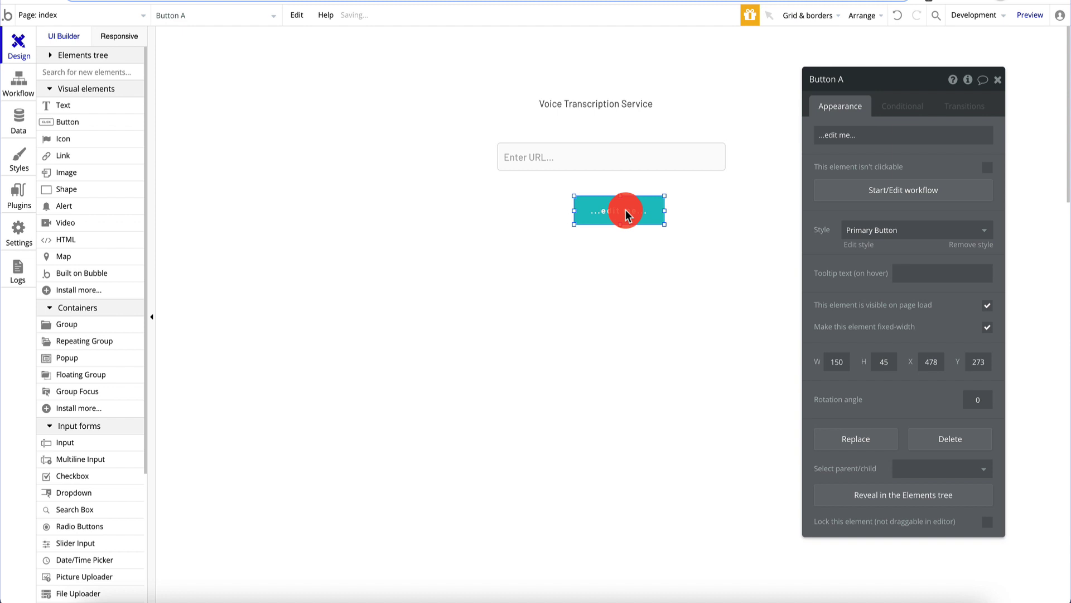
pyautogui.click(880, 134)
pyautogui.write('Tra')
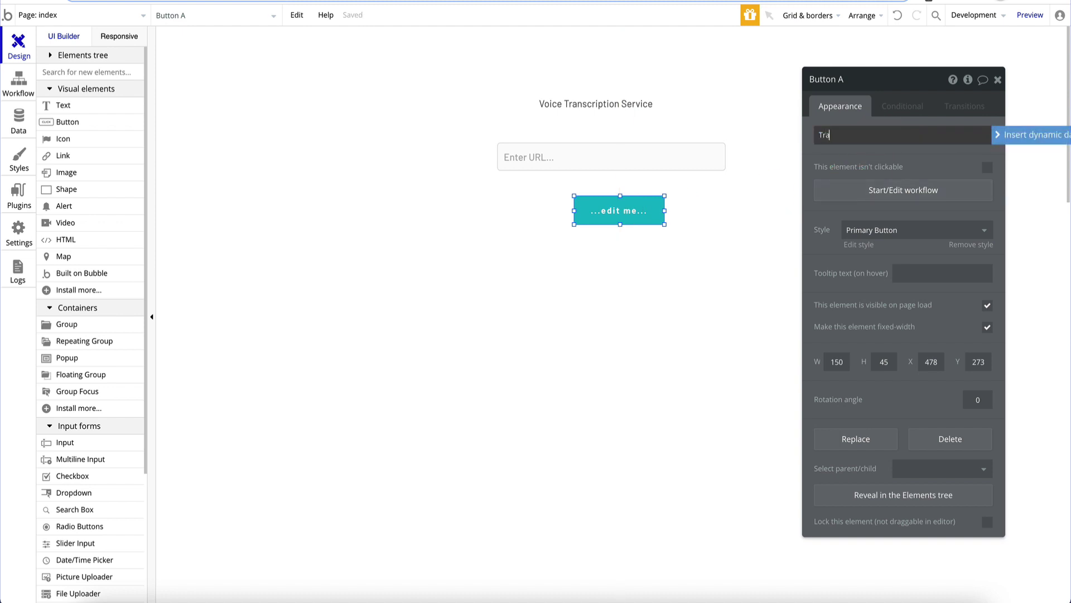
pyautogui.write('nscribe')
pyautogui.press('Return')
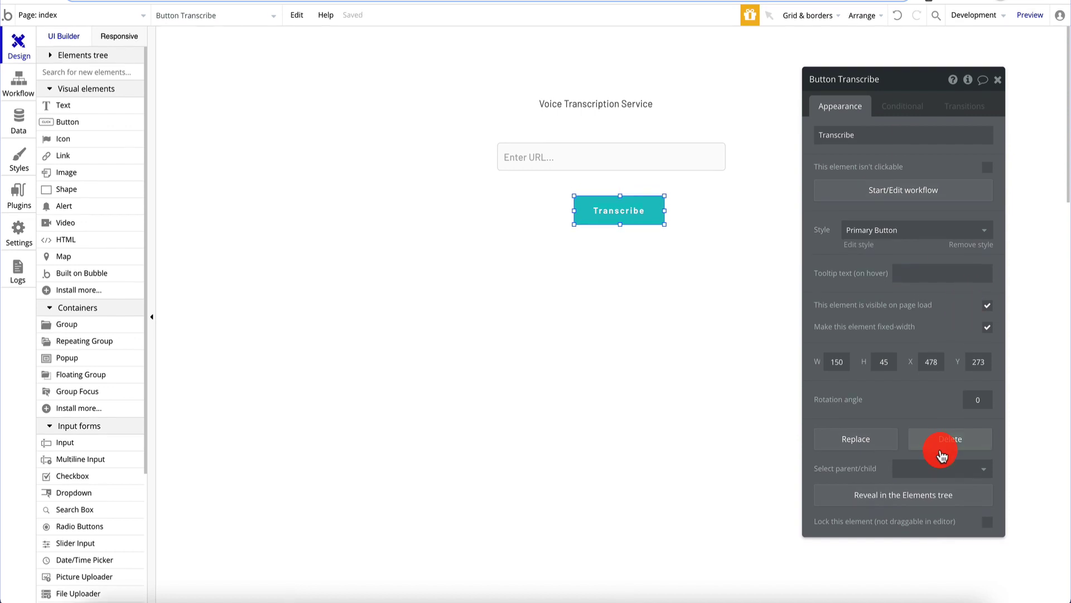
# - Remove the button's preset style and set its font size to 18
pyautogui.click(976, 244)
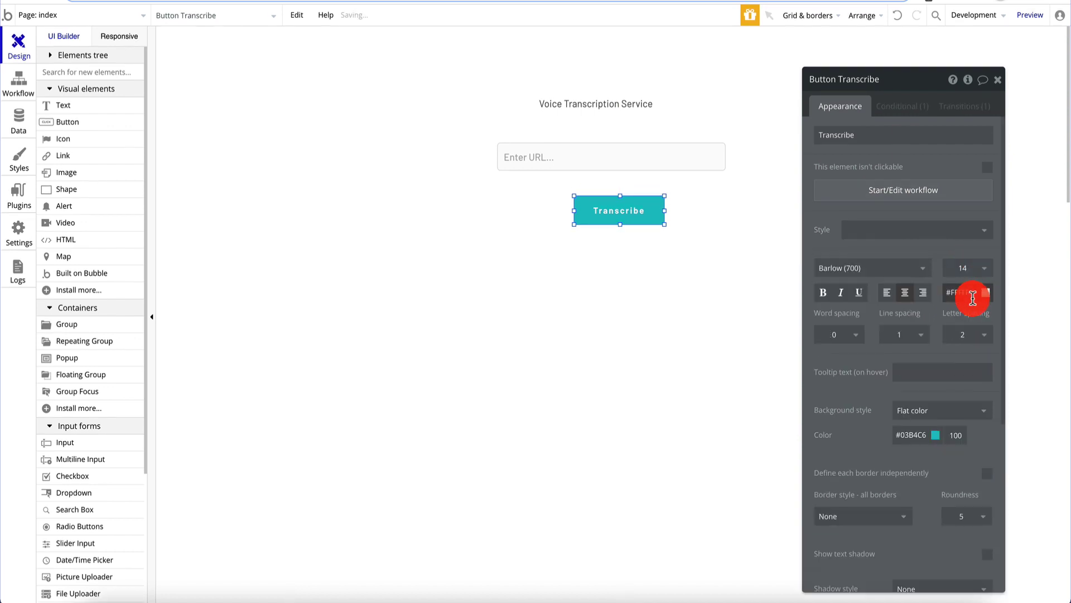
pyautogui.click(969, 272)
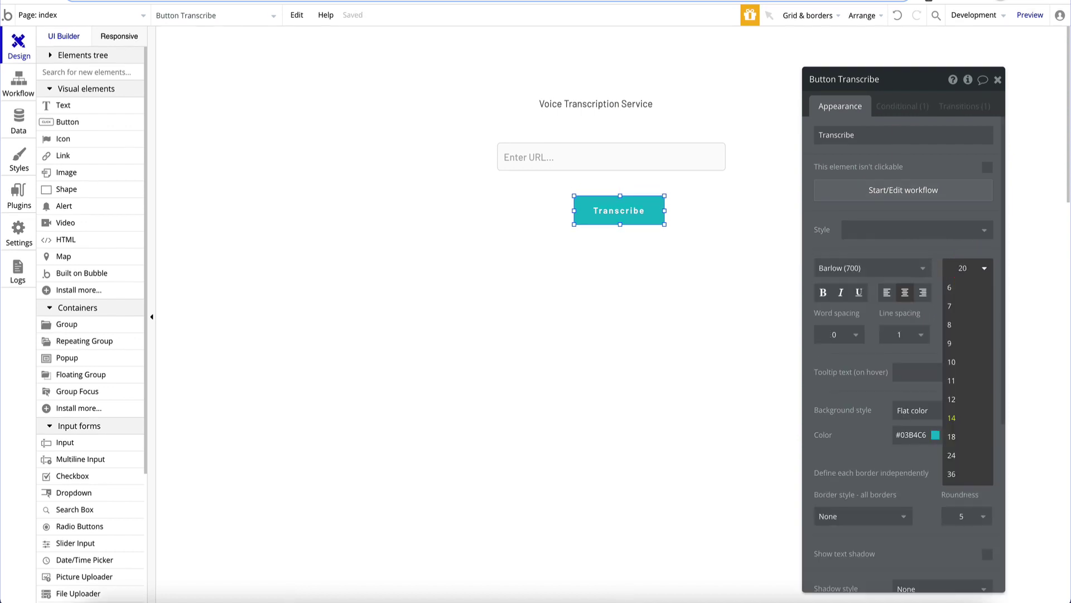
pyautogui.click(947, 272)
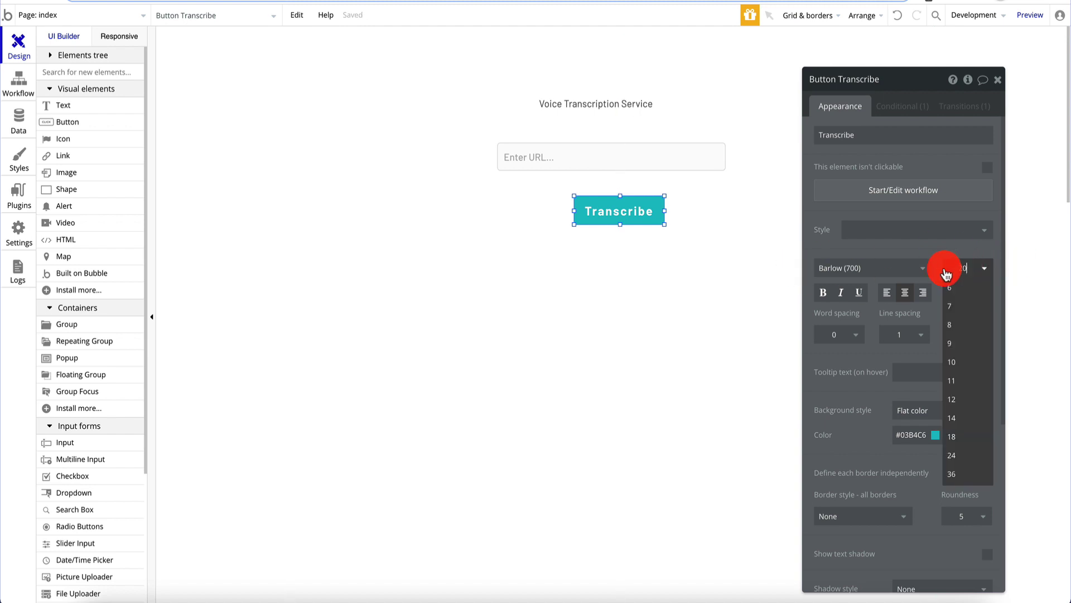
pyautogui.press('BackSpace')
pyautogui.press('BackSpace')
pyautogui.write('18')
pyautogui.press('Return')
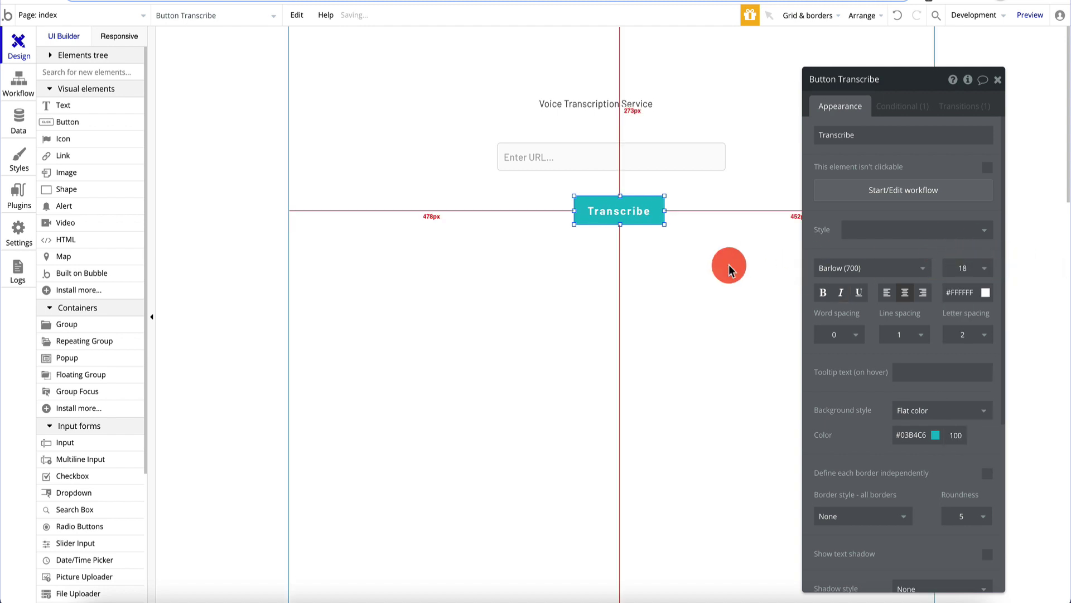
# - Realign the title, Transcribe button and URL input so they sit centred together
pyautogui.moveTo(608, 106); pyautogui.dragTo(624, 108)
pyautogui.moveTo(617, 213); pyautogui.dragTo(617, 211)
pyautogui.moveTo(618, 165)
pyautogui.mouseDown()
pyautogui.moveTo(617, 153)
pyautogui.moveTo(631, 161)
pyautogui.mouseUp()
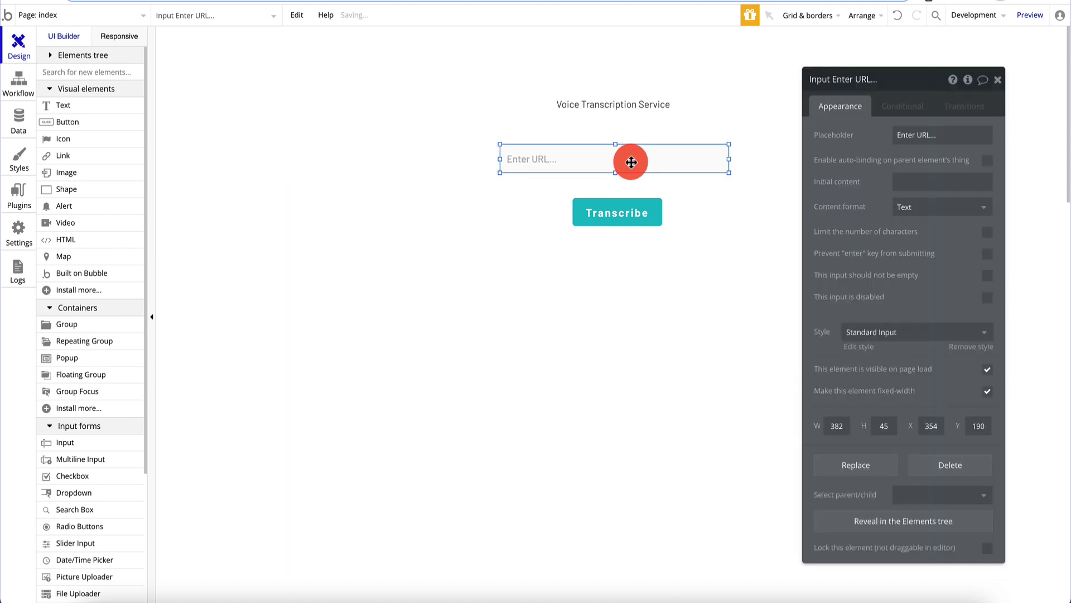
# - Install the API Connector plugin, found by searching 'api' in the plugin catalogue
pyautogui.click(997, 80)
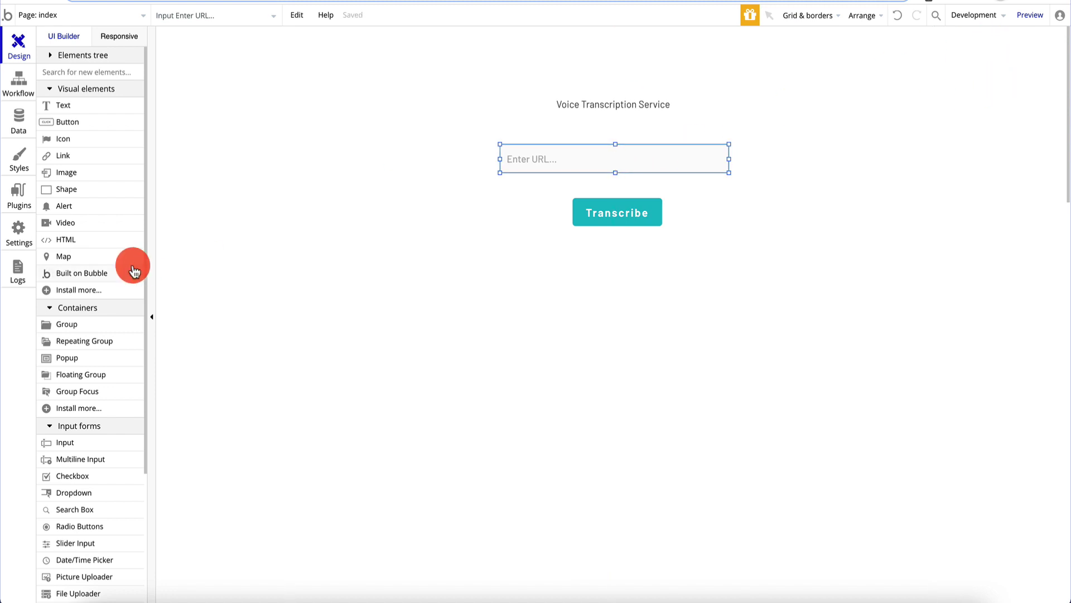
pyautogui.click(18, 193)
pyautogui.click(430, 58)
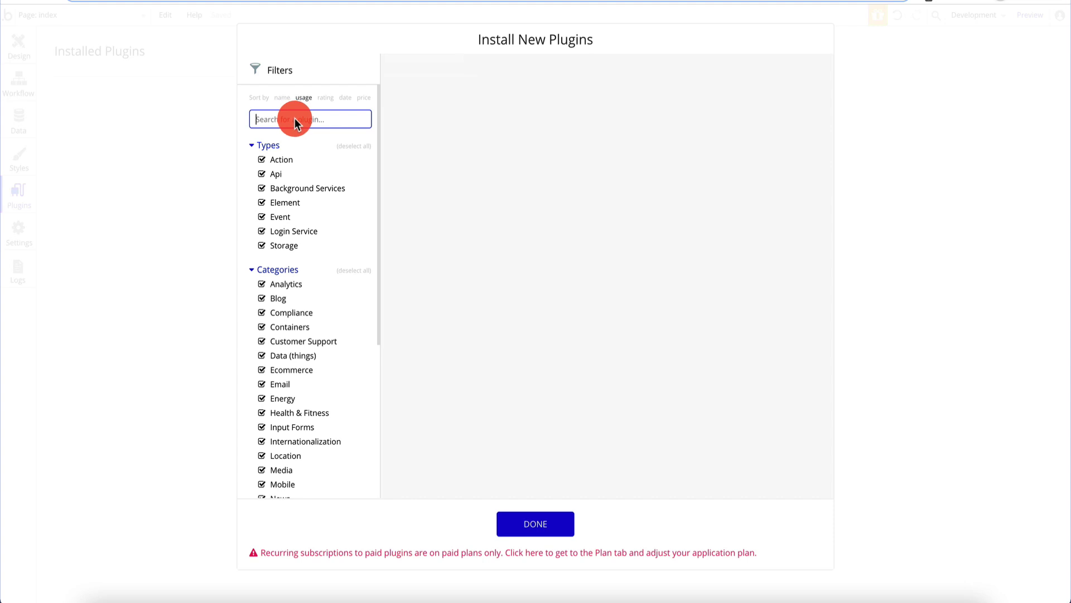
pyautogui.write('api')
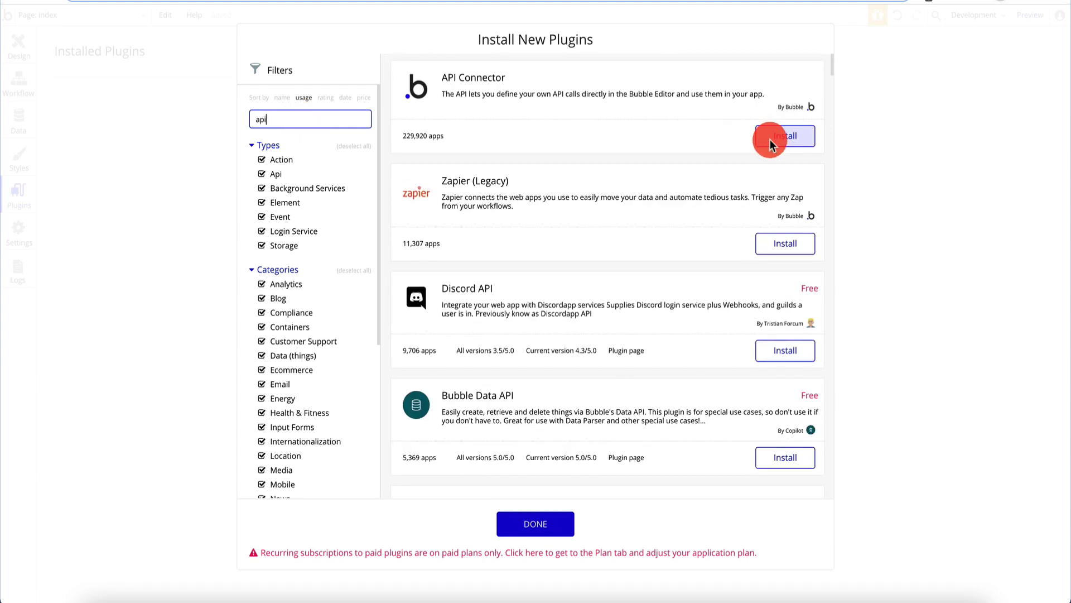
pyautogui.click(771, 143)
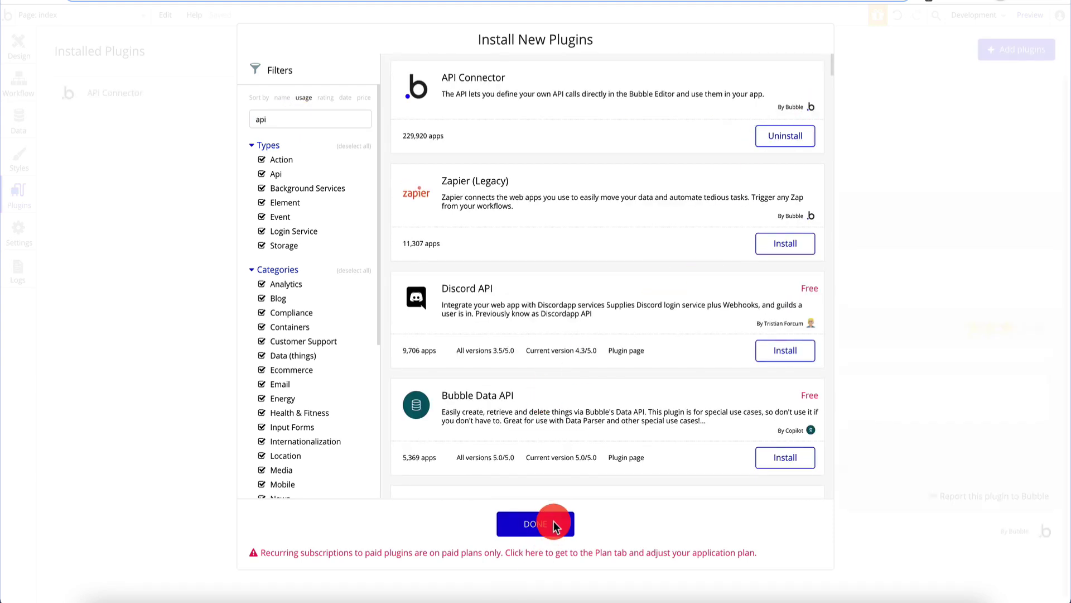
pyautogui.click(536, 523)
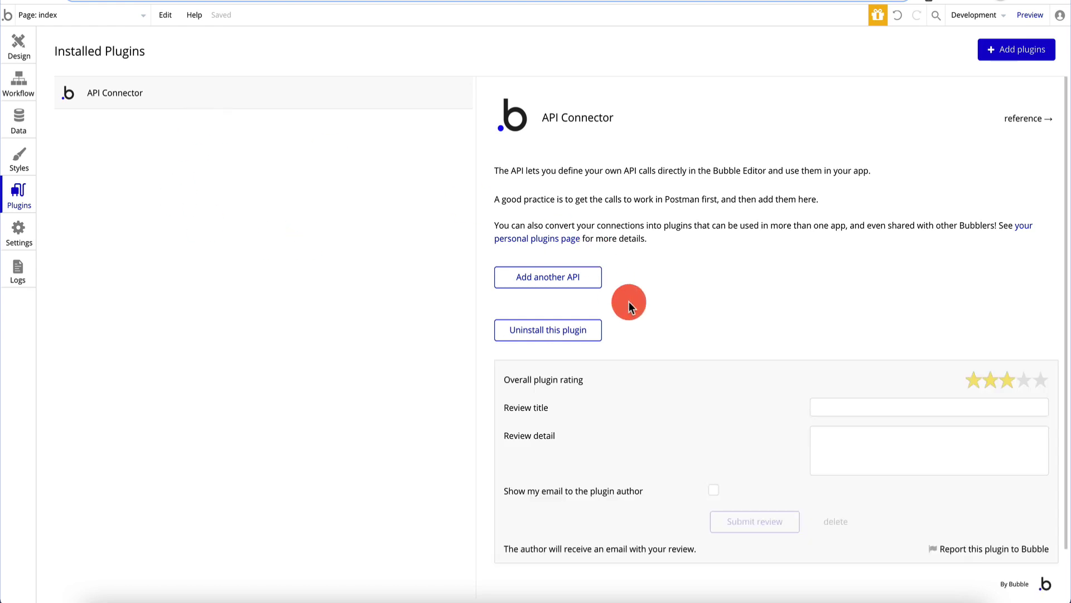
# - Add a new API to the API Connector and name it AzureCognitiveServices
pyautogui.scroll(-1, 628, 301)
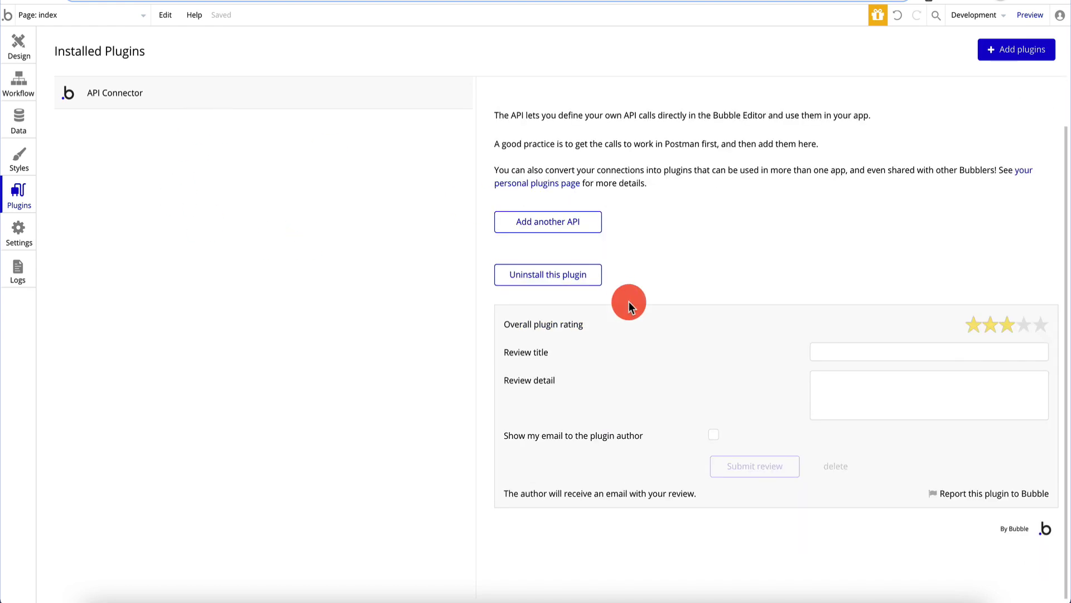
pyautogui.click(564, 226)
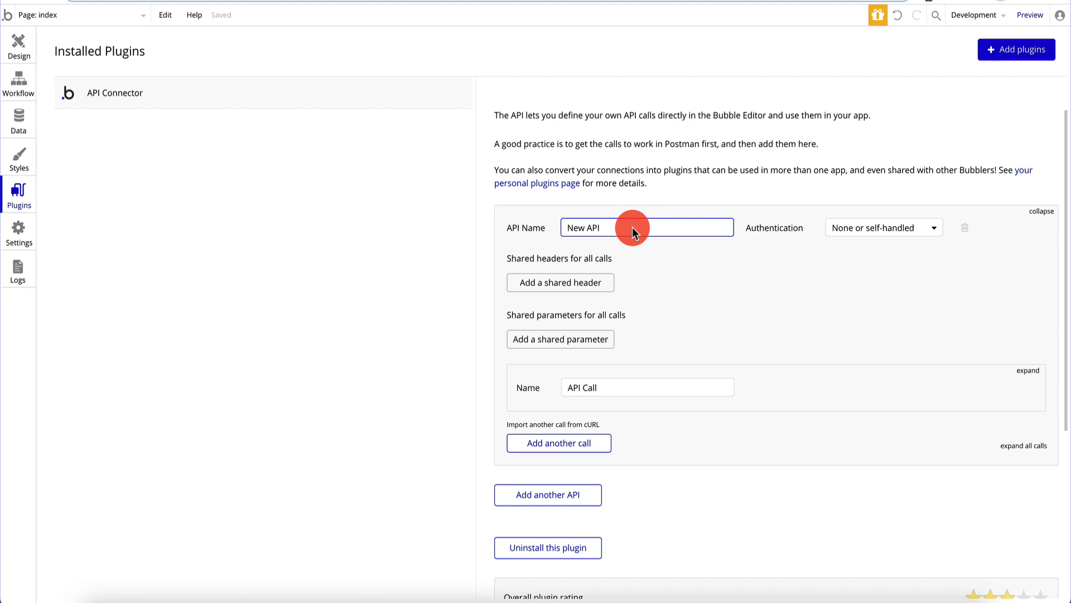
pyautogui.hotkey('ctrl', 'a')
pyautogui.press('BackSpace')
pyautogui.write('Cogn')
pyautogui.click(567, 228)
pyautogui.write('Azure')
pyautogui.click(702, 263)
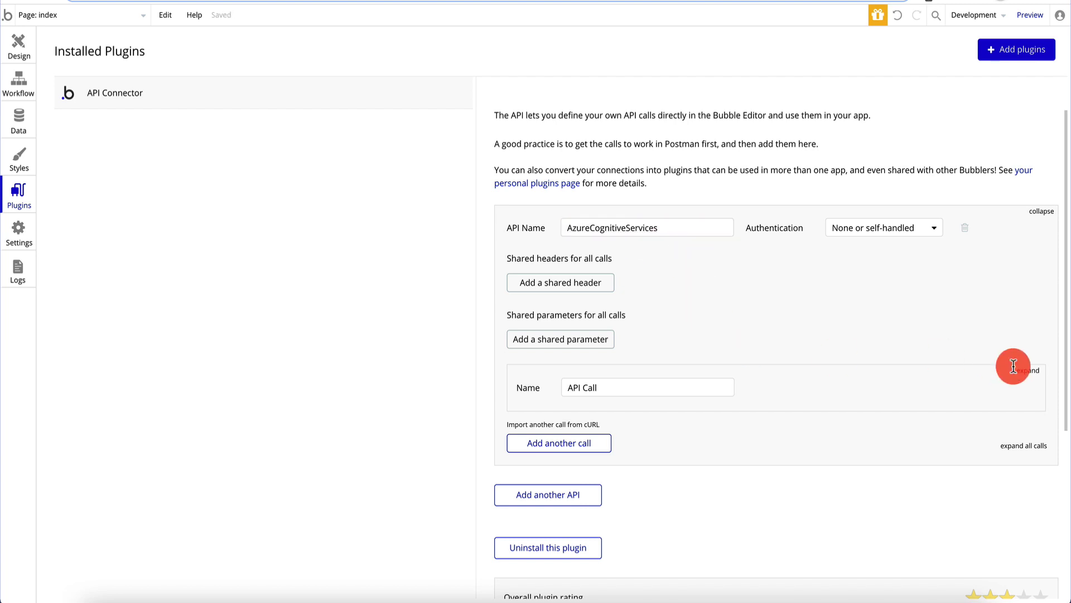
# - Expand the API's call and rename it CreateTranscription
pyautogui.click(1030, 369)
pyautogui.scroll(-3, 725, 365)
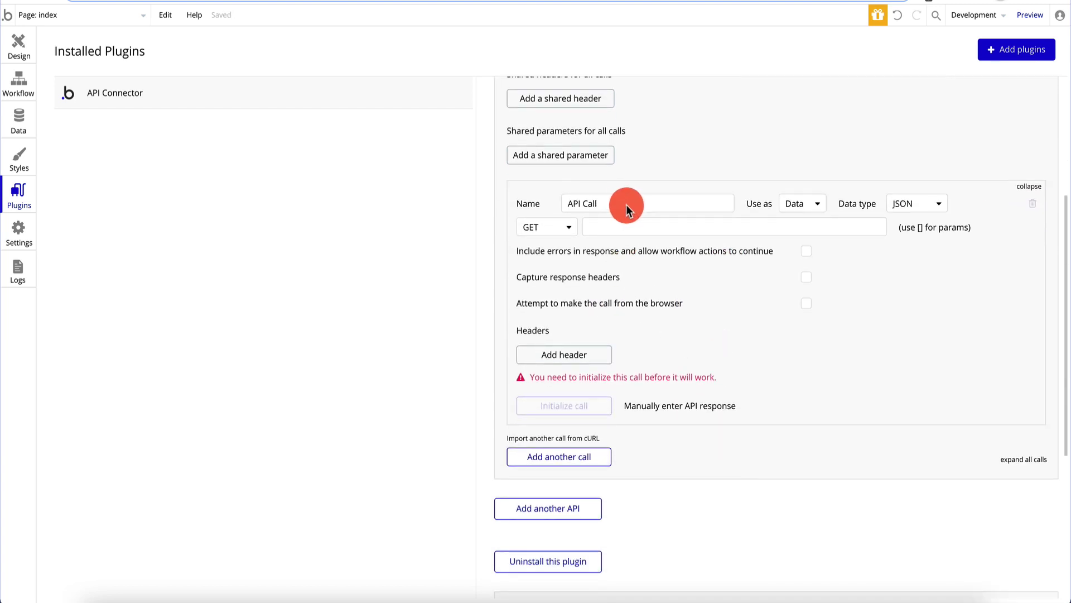
pyautogui.click(627, 204)
pyautogui.hotkey('ctrl', 'a')
pyautogui.press('BackSpace')
pyautogui.write('Create')
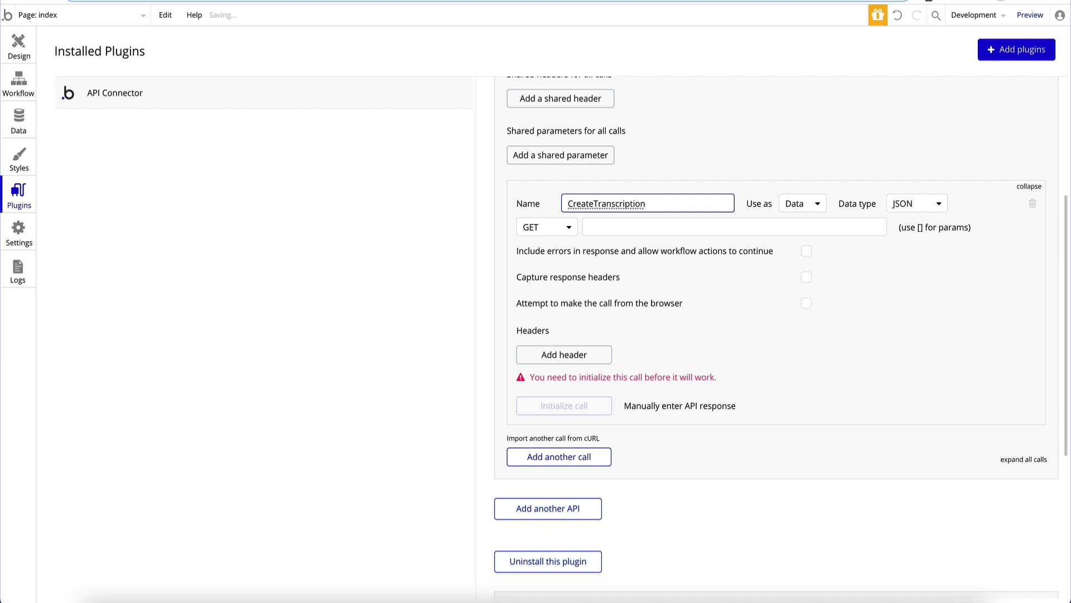
# - Open the Speech to Text Create Transcription reference and its East US testing console in the Azure docs
pyautogui.click(770, 3)
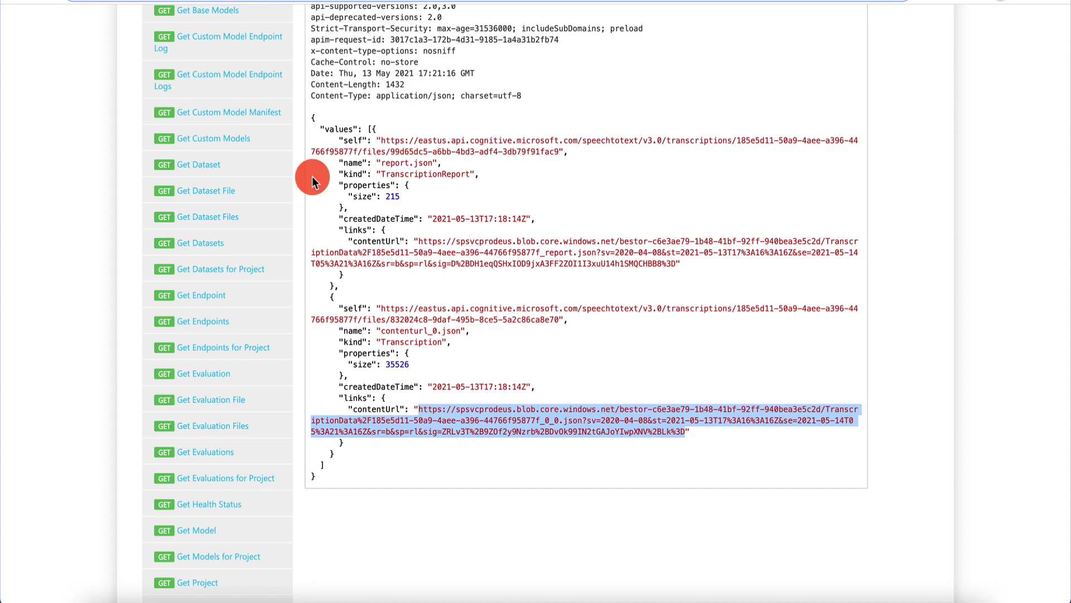
pyautogui.scroll(20, 206, 206)
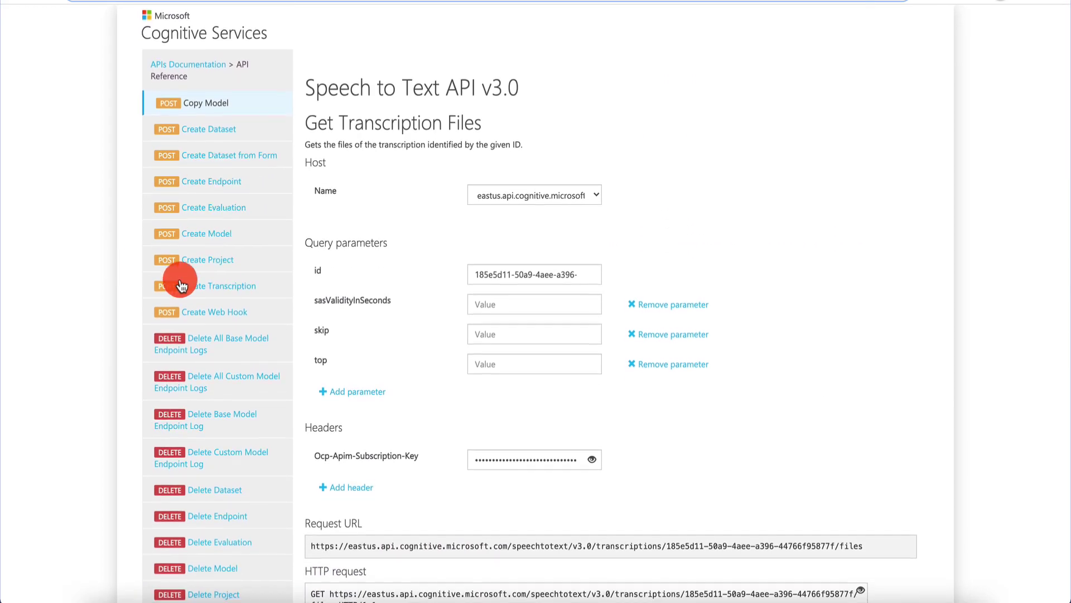
pyautogui.click(215, 292)
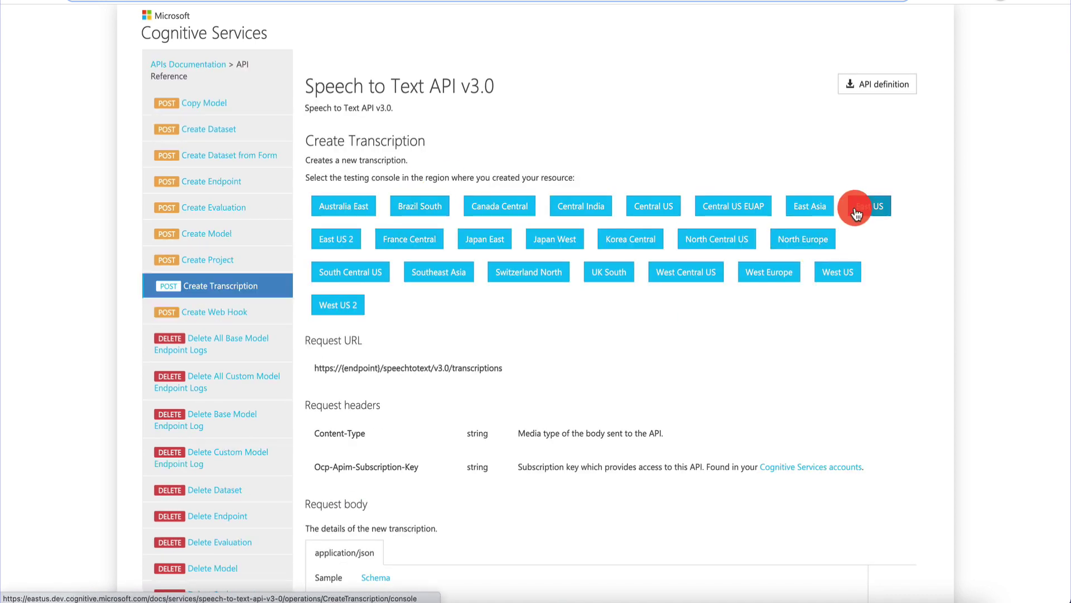
pyautogui.click(864, 202)
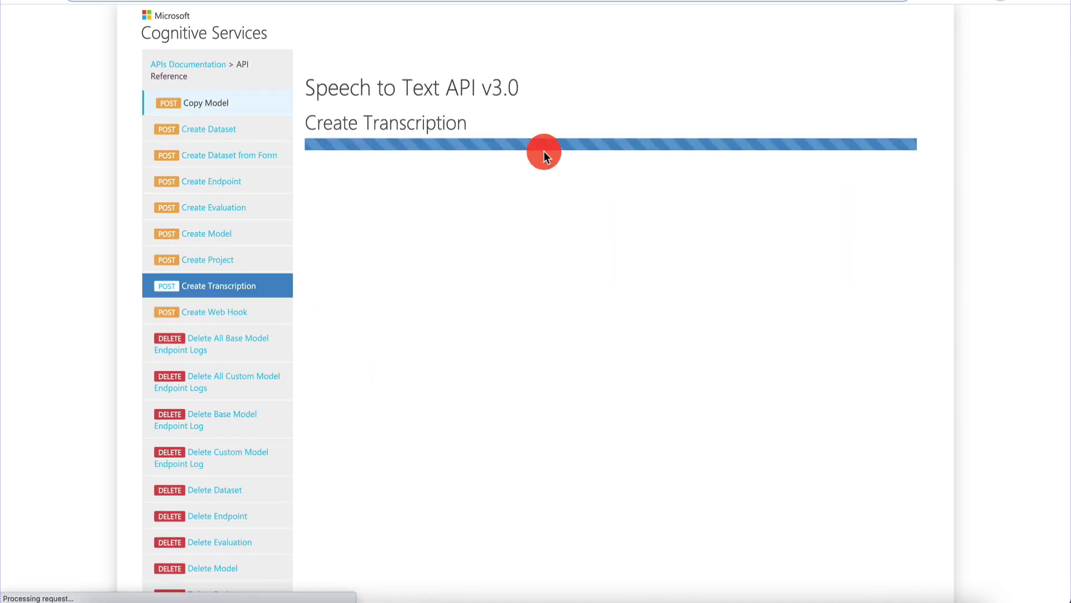
pyautogui.scroll(-1, 464, 230)
pyautogui.scroll(-1, 464, 229)
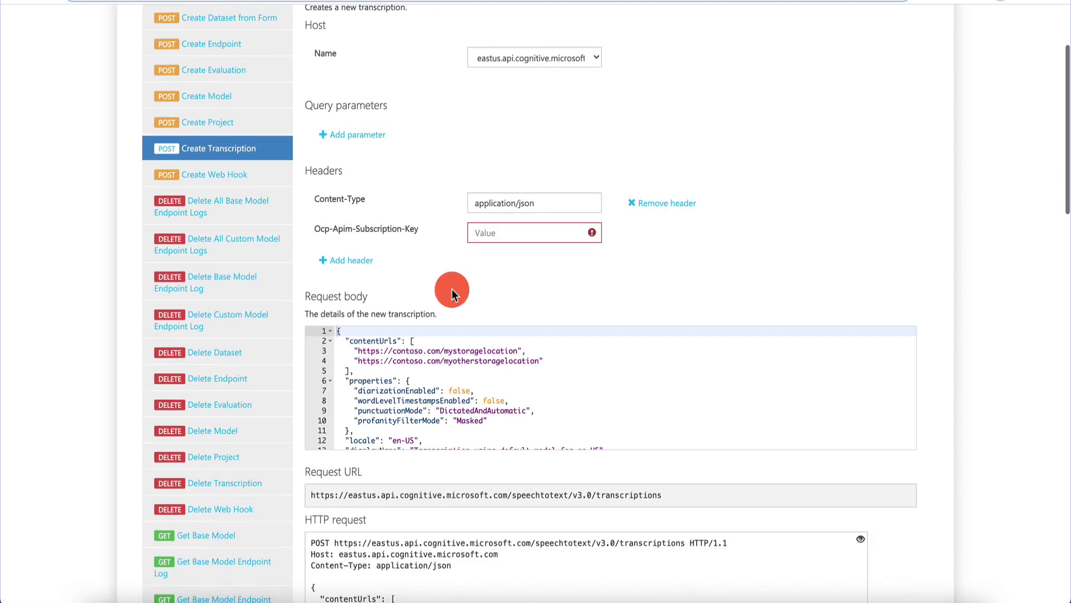
pyautogui.scroll(3, 435, 190)
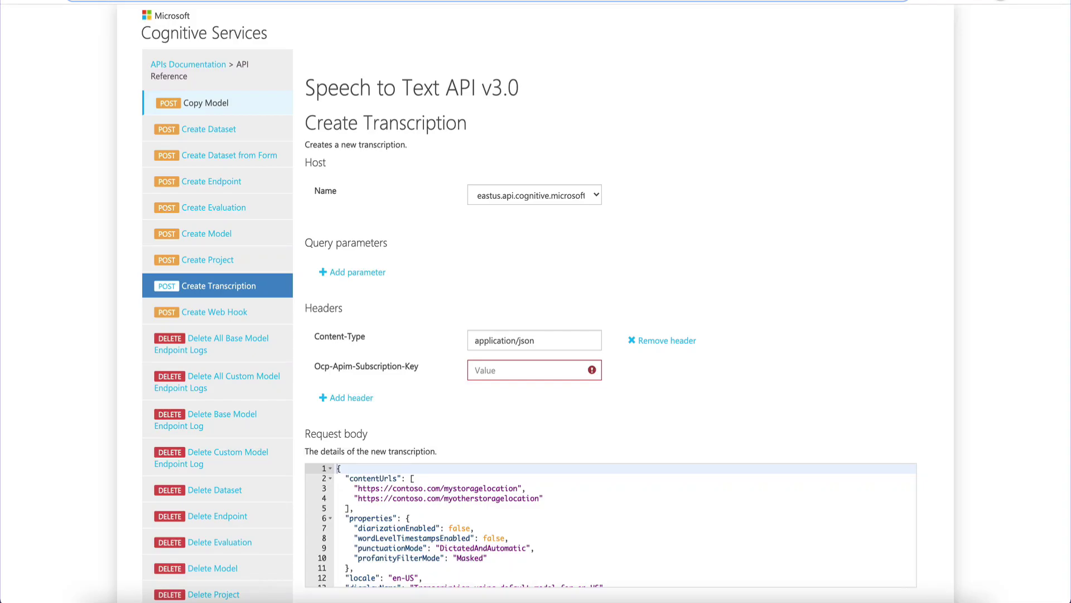
pyautogui.click(204, 2)
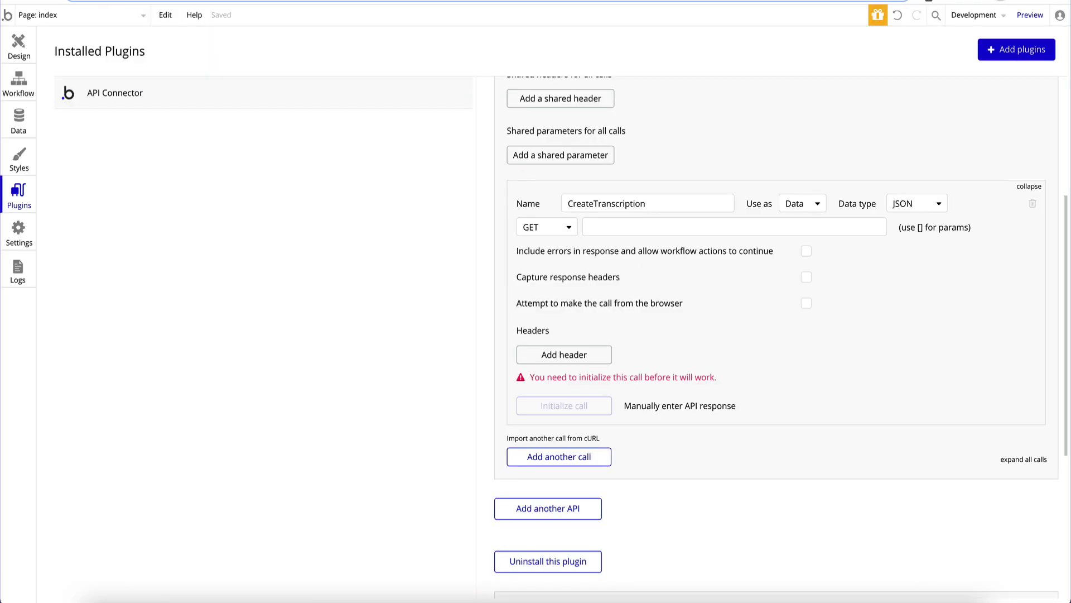
# - Set the CreateTranscription call to a POST request used as an Action
pyautogui.click(550, 230)
pyautogui.click(548, 263)
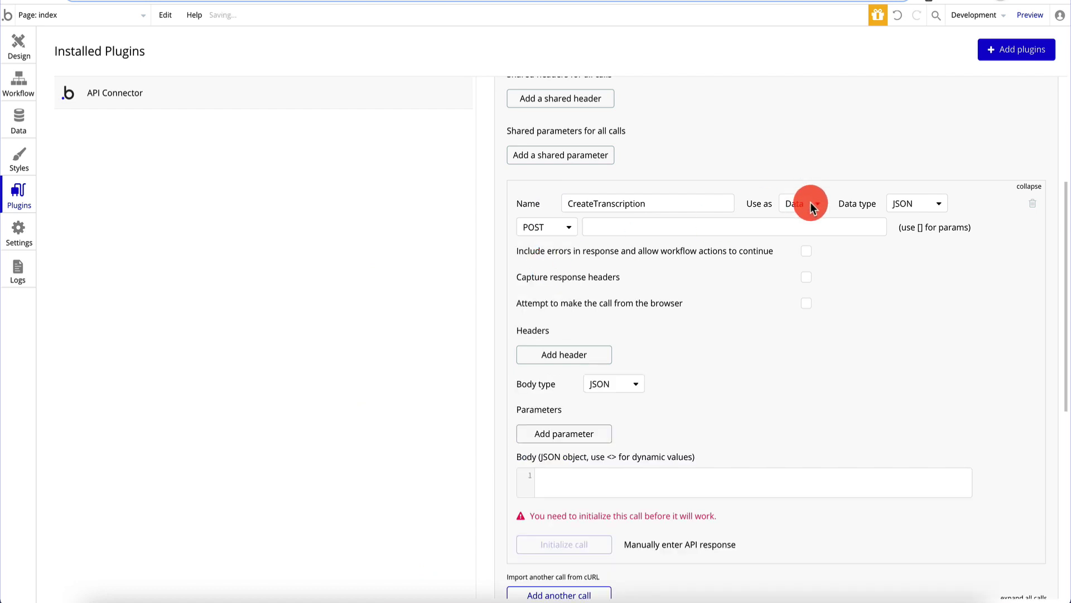
pyautogui.click(811, 206)
pyautogui.click(806, 243)
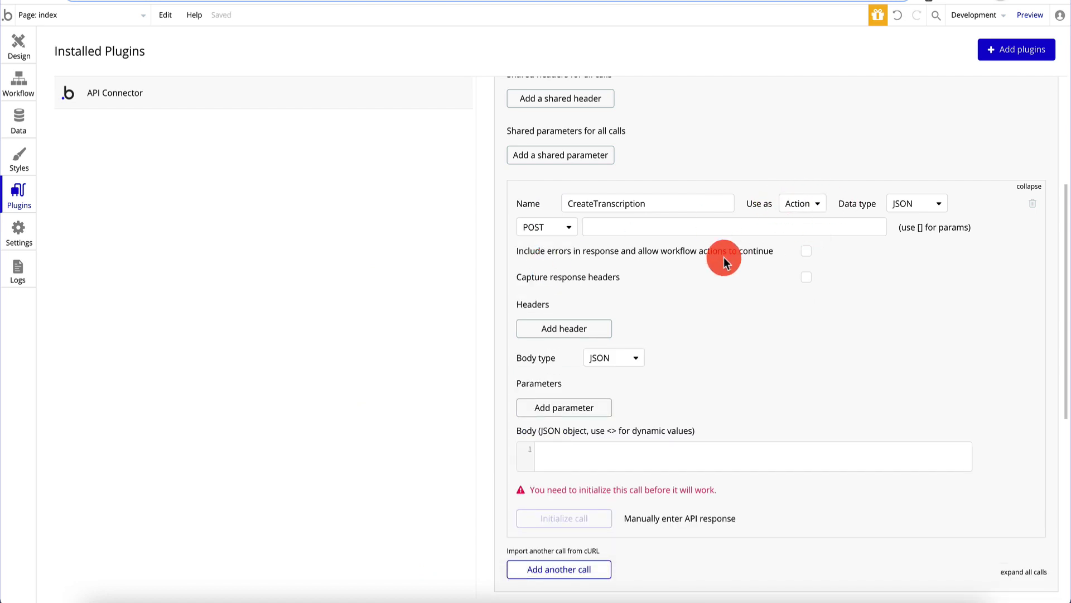
pyautogui.click(819, 202)
pyautogui.click(798, 245)
# - Copy the East US speechtotext/v3.0/transcriptions request URL from the docs into the call's URL field
pyautogui.click(262, 1)
pyautogui.scroll(-1, 476, 449)
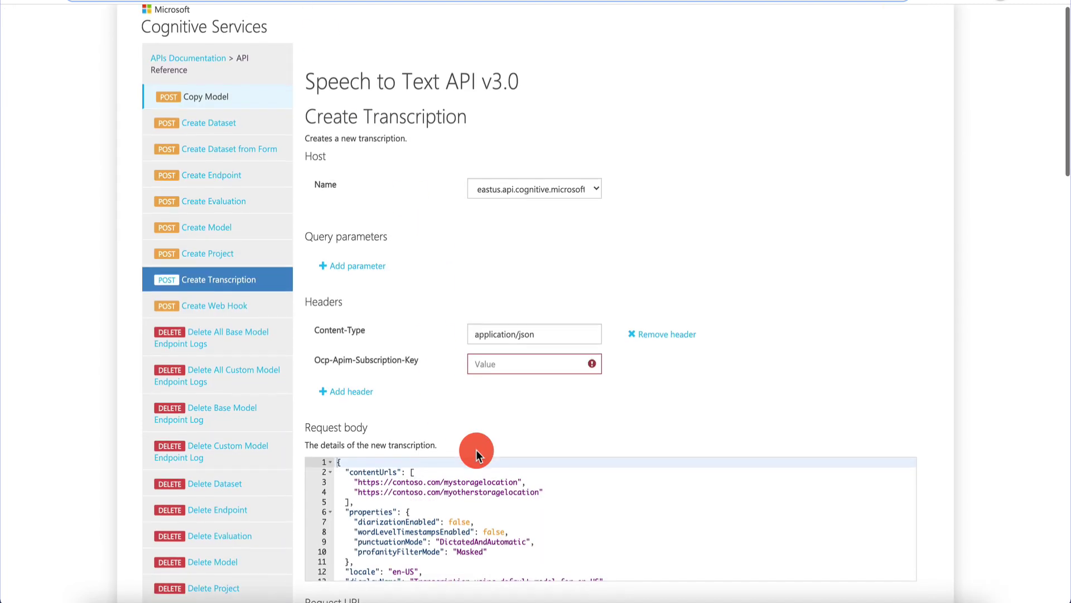
pyautogui.scroll(-3, 477, 450)
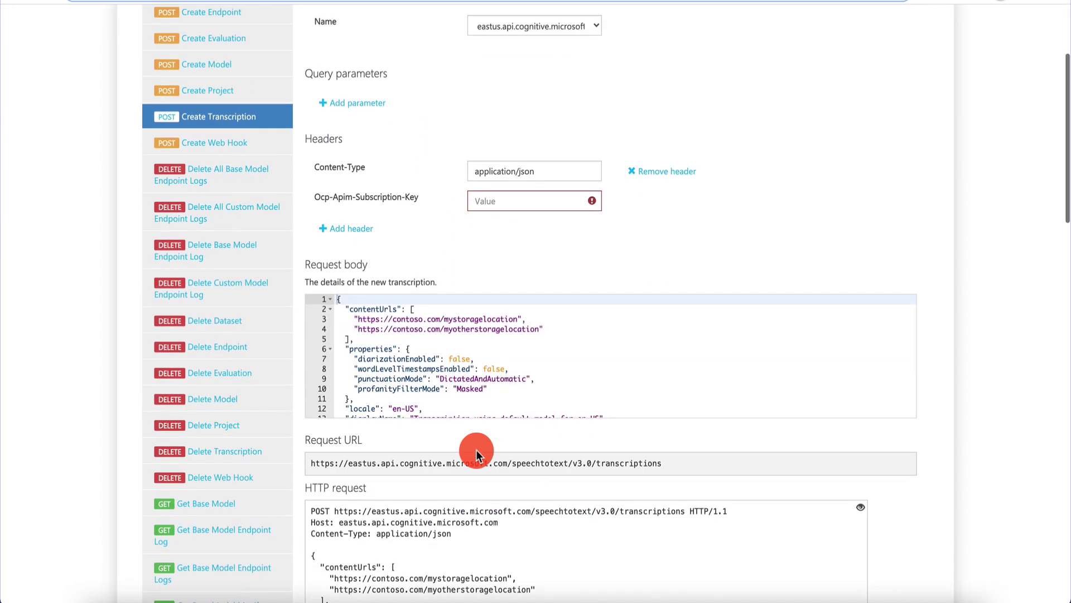
pyautogui.tripleClick(517, 466)
pyautogui.hotkey('ctrl', 'c')
pyautogui.click(188, 7)
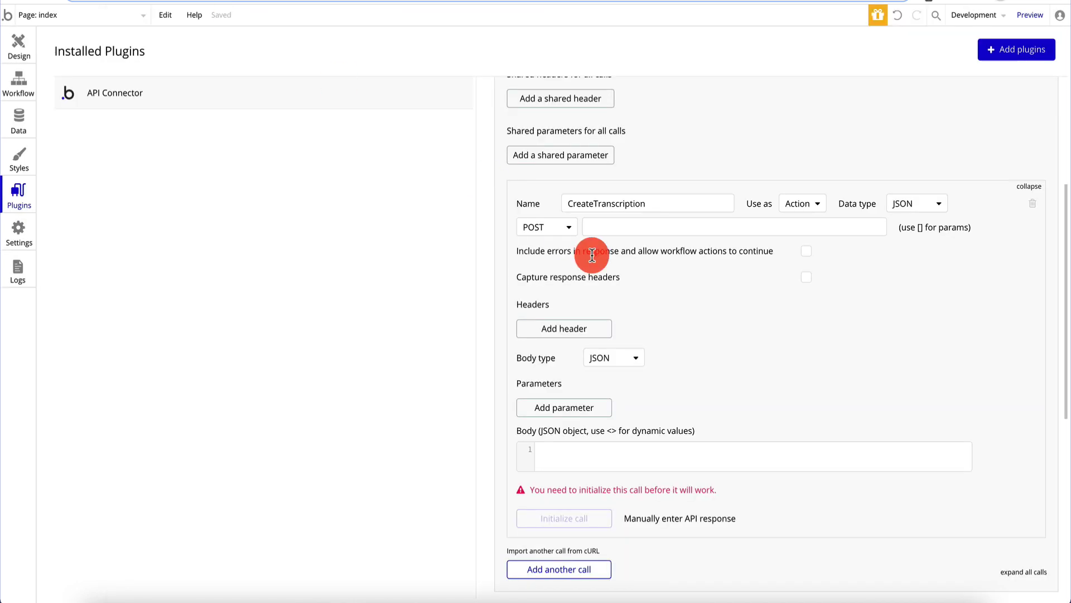
pyautogui.click(633, 220)
pyautogui.hotkey('ctrl', 'v')
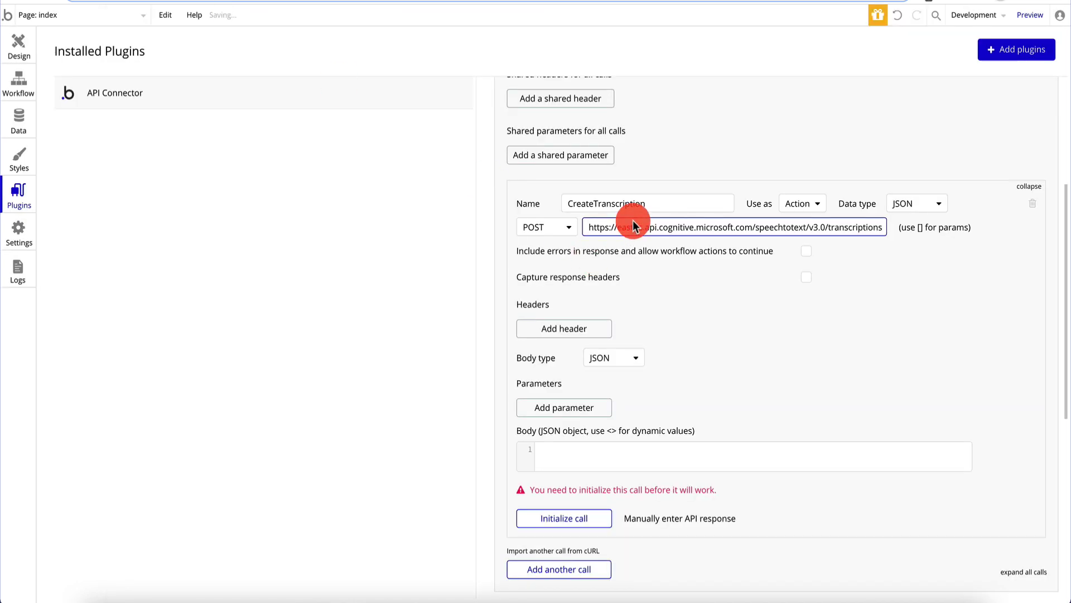
# - Add a header with key Content-Type, copied from the Azure docs
pyautogui.click(565, 327)
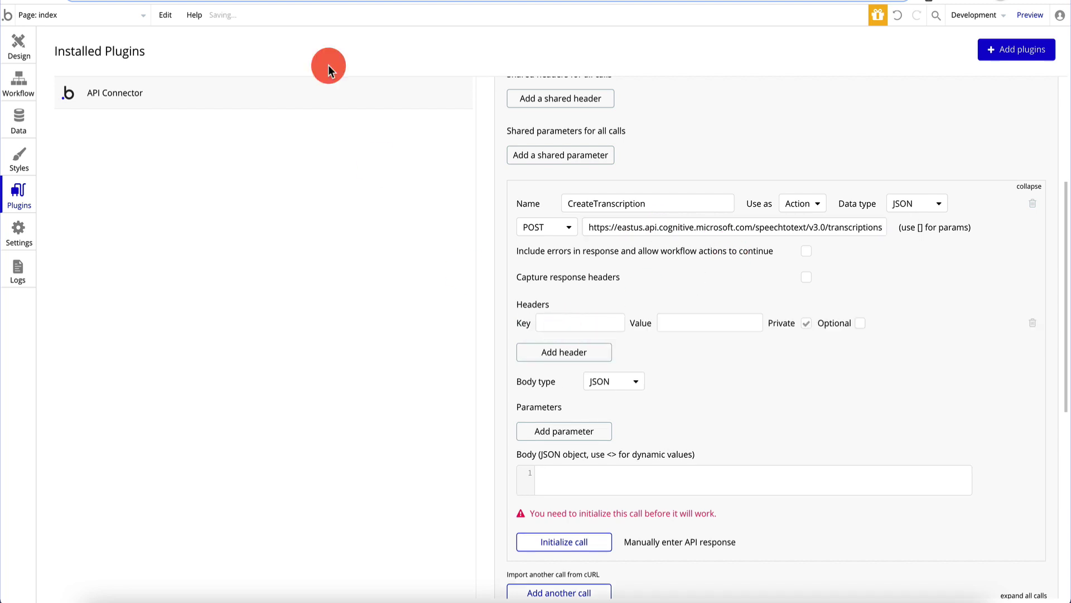
pyautogui.hotkey('ctrl', 'Tab')
pyautogui.click(418, 196)
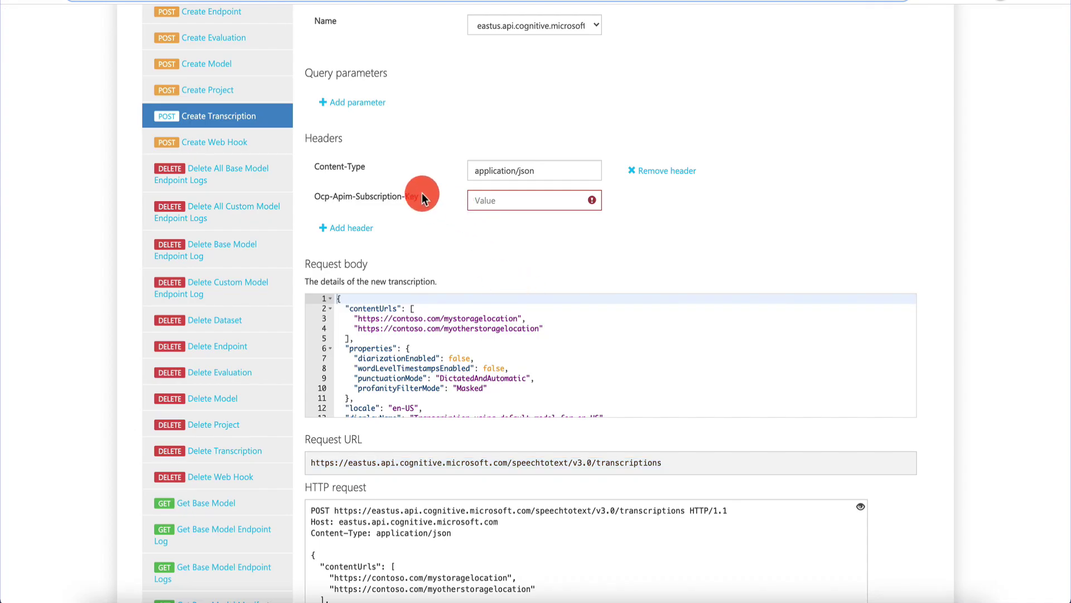
pyautogui.moveTo(368, 167); pyautogui.dragTo(319, 170)
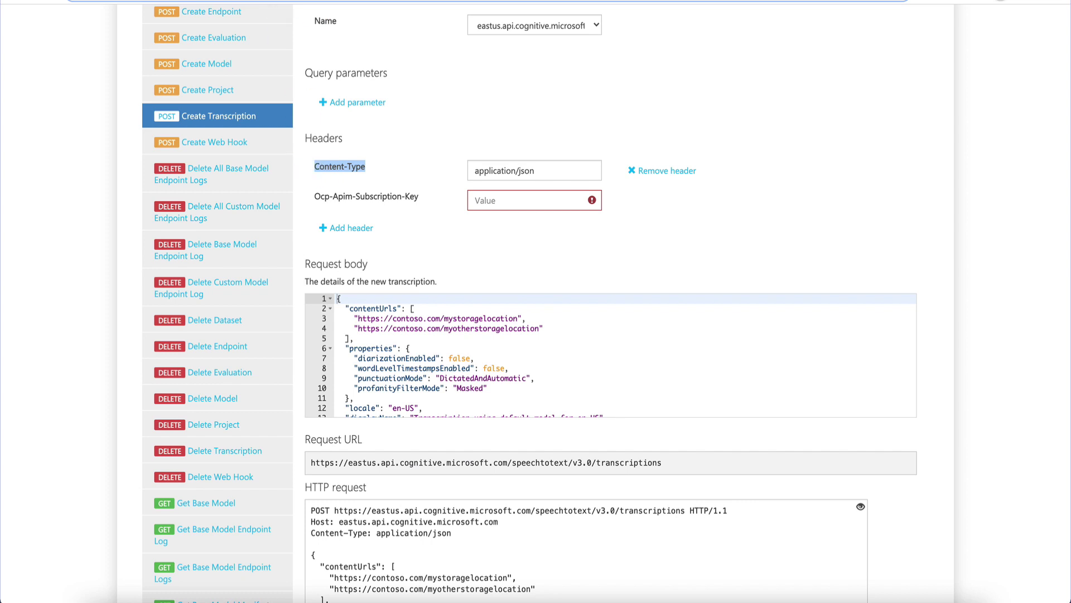
pyautogui.hotkey('ctrl', 'c')
pyautogui.hotkey('ctrl', 'Tab')
pyautogui.click(591, 320)
pyautogui.hotkey('ctrl', 'v')
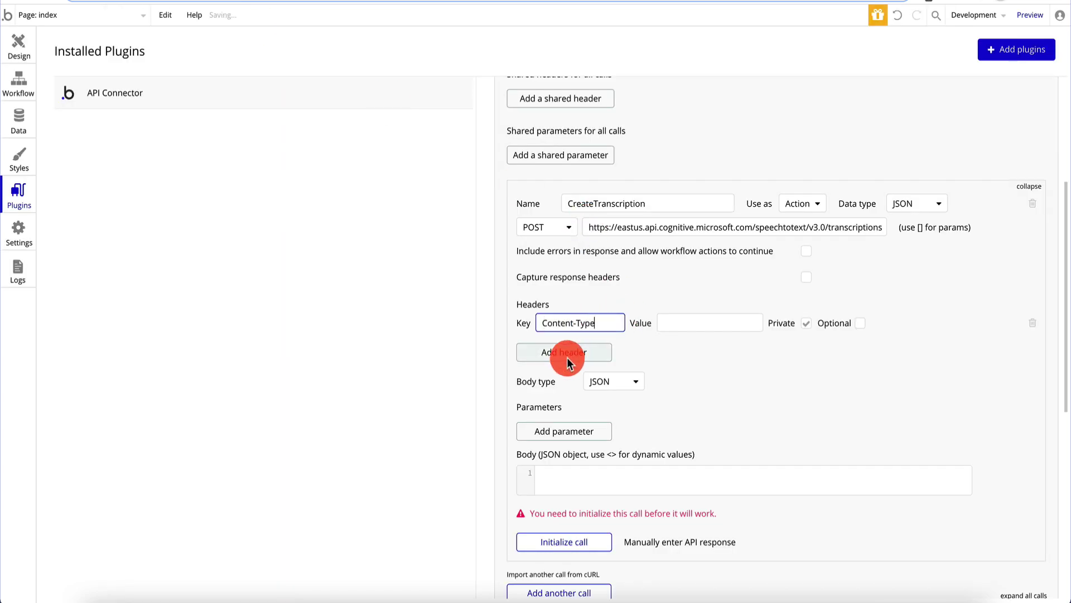
# - Add a second header with key Ocp-Apim-Subscription-Key, copied from the docs
pyautogui.click(567, 356)
pyautogui.hotkey('ctrl', 'Tab')
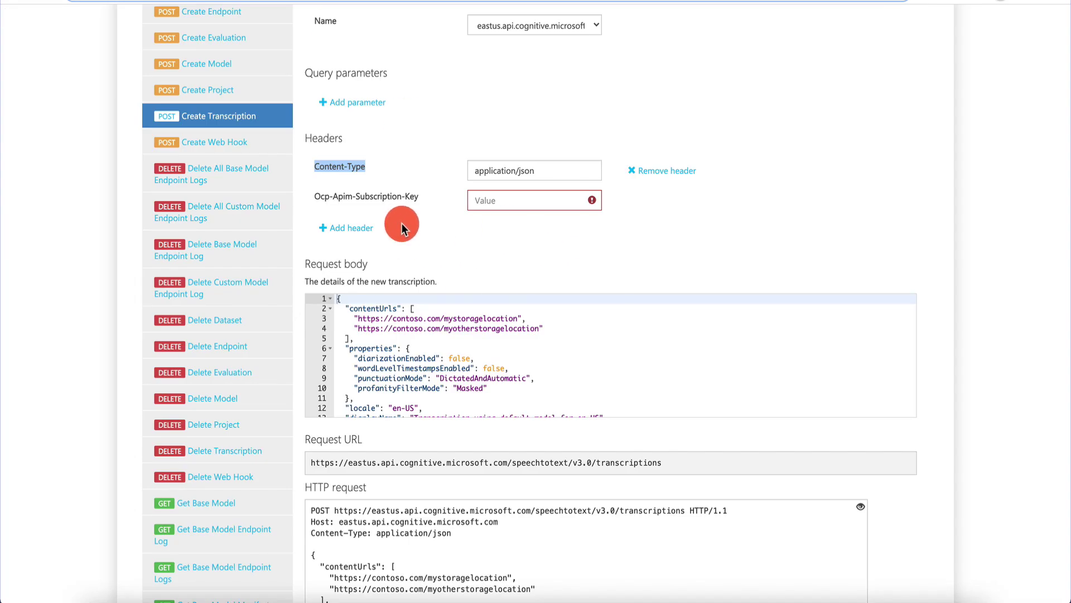
pyautogui.moveTo(417, 194); pyautogui.dragTo(313, 196)
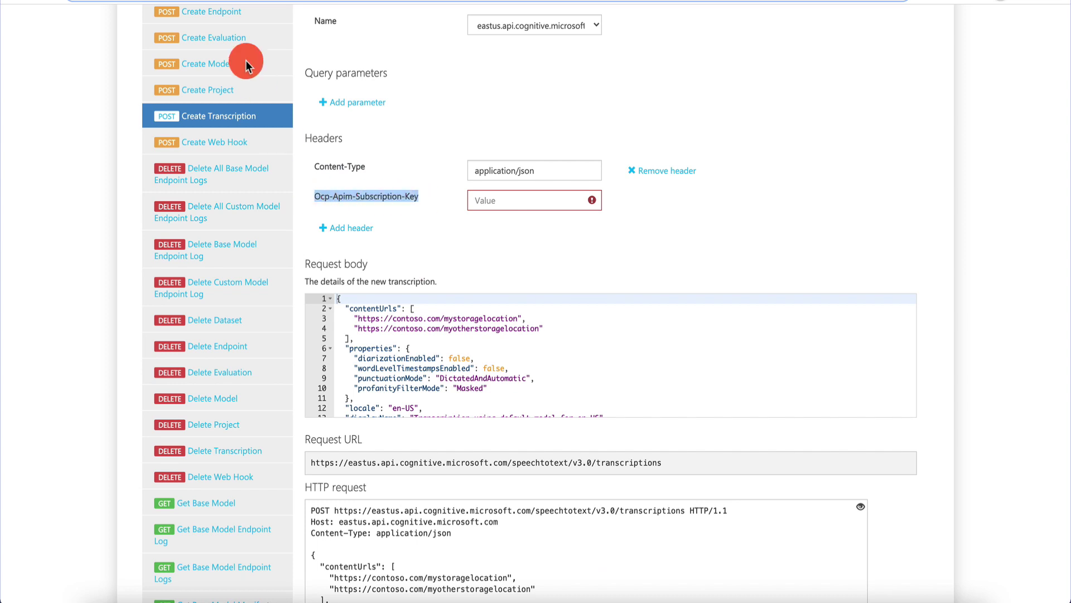
pyautogui.hotkey('ctrl', 'c')
pyautogui.hotkey('ctrl', 'Tab')
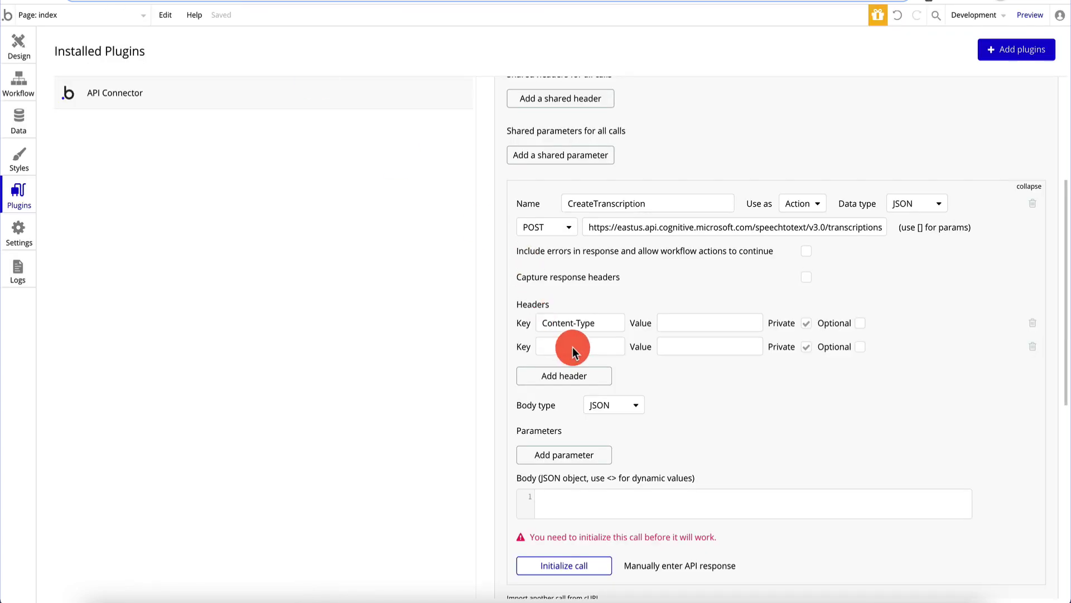
pyautogui.click(573, 348)
pyautogui.hotkey('ctrl', 'v')
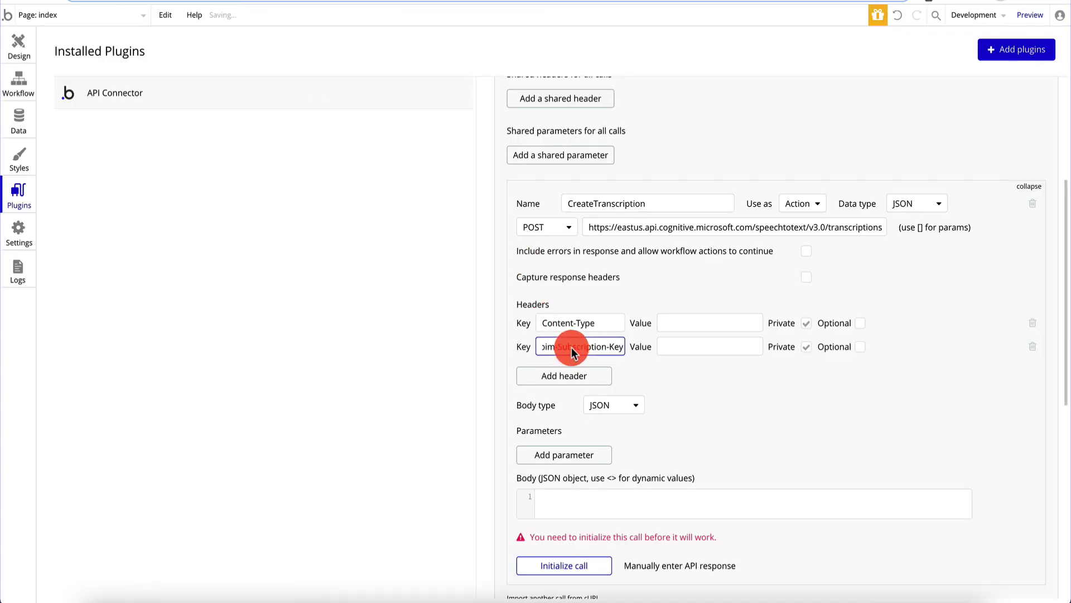
# - Set the Content-Type header value to application/json, copied from the docs
pyautogui.hotkey('ctrl', 'Tab')
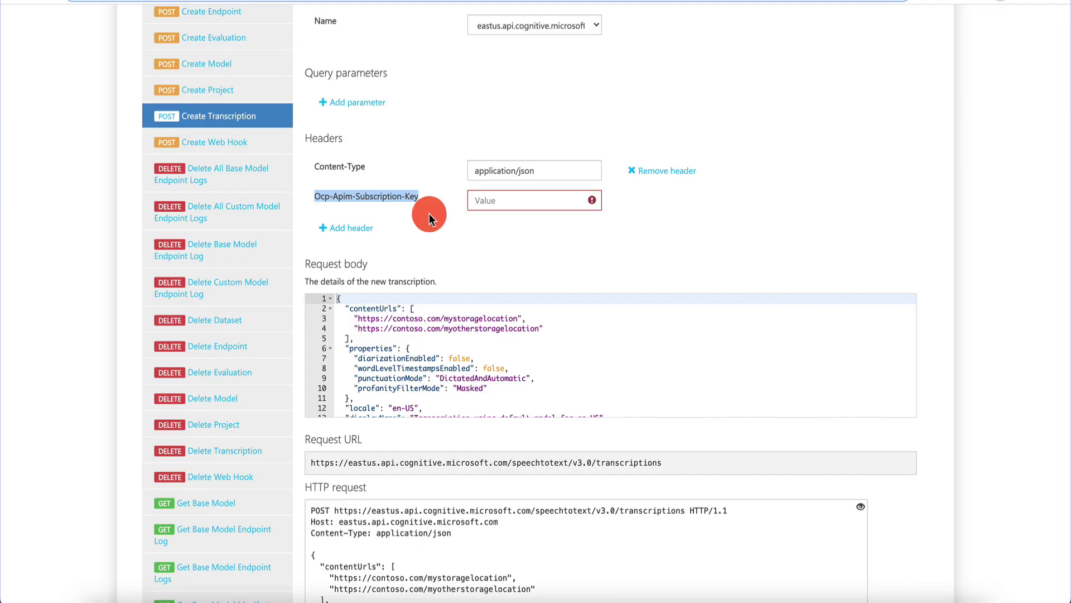
pyautogui.click(392, 167)
pyautogui.click(558, 170)
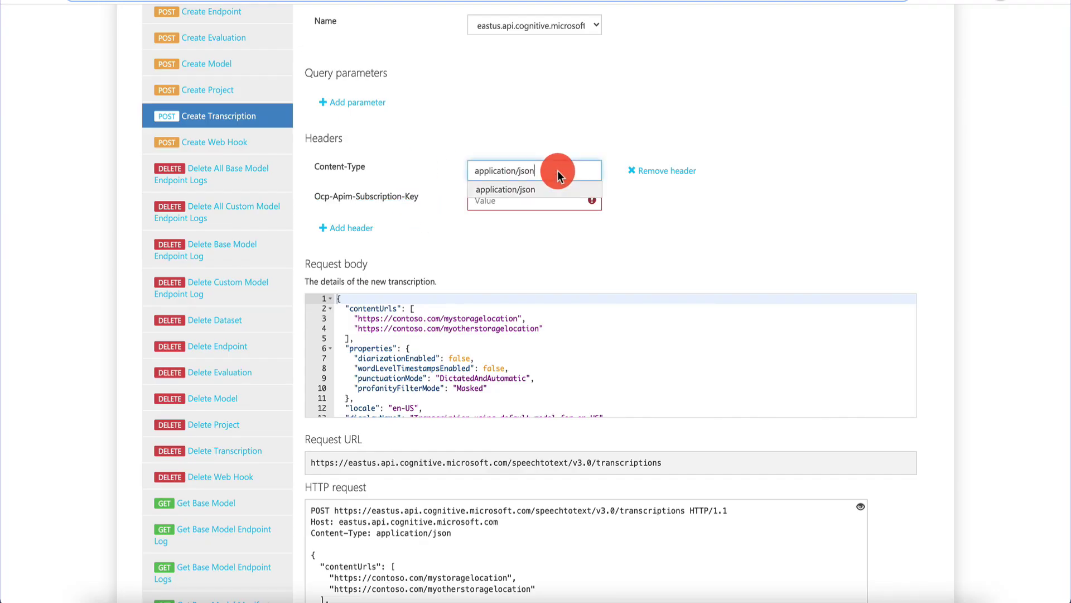
pyautogui.hotkey('ctrl', 'a')
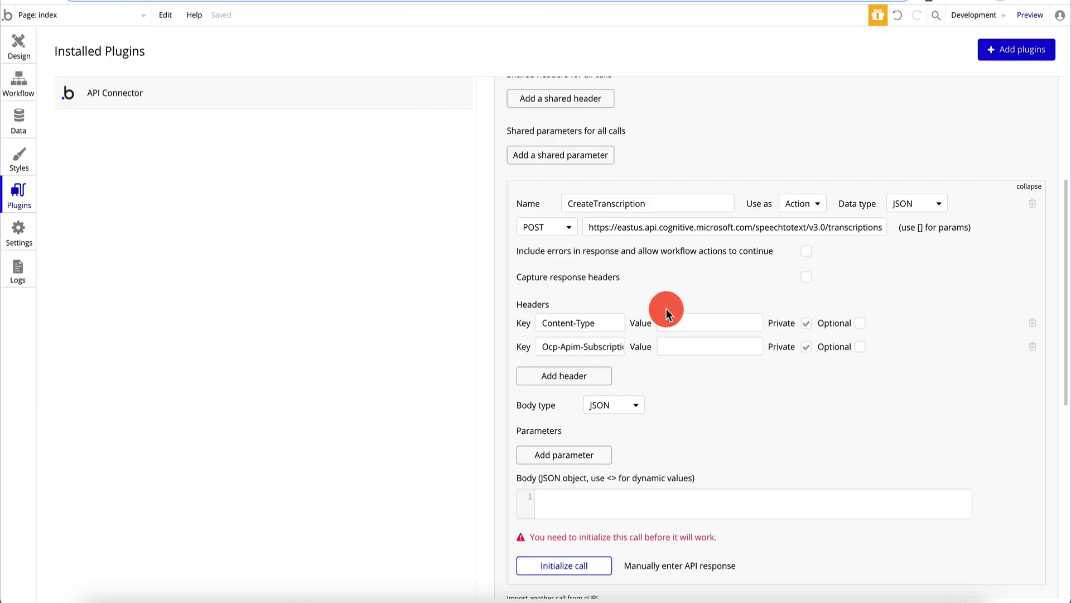
pyautogui.click(687, 324)
pyautogui.hotkey('ctrl', 'v')
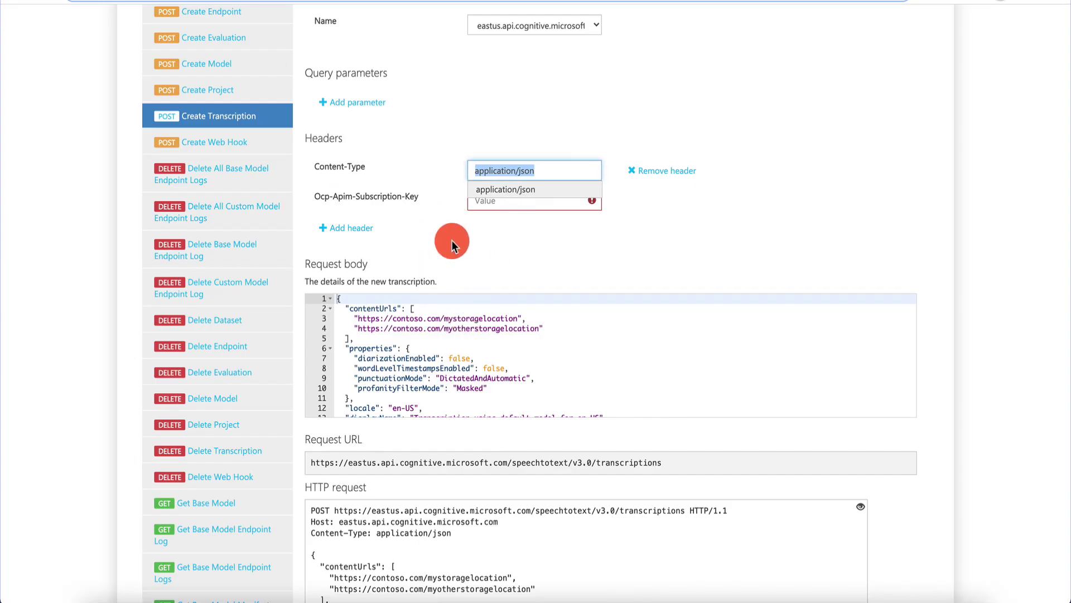
pyautogui.click(452, 241)
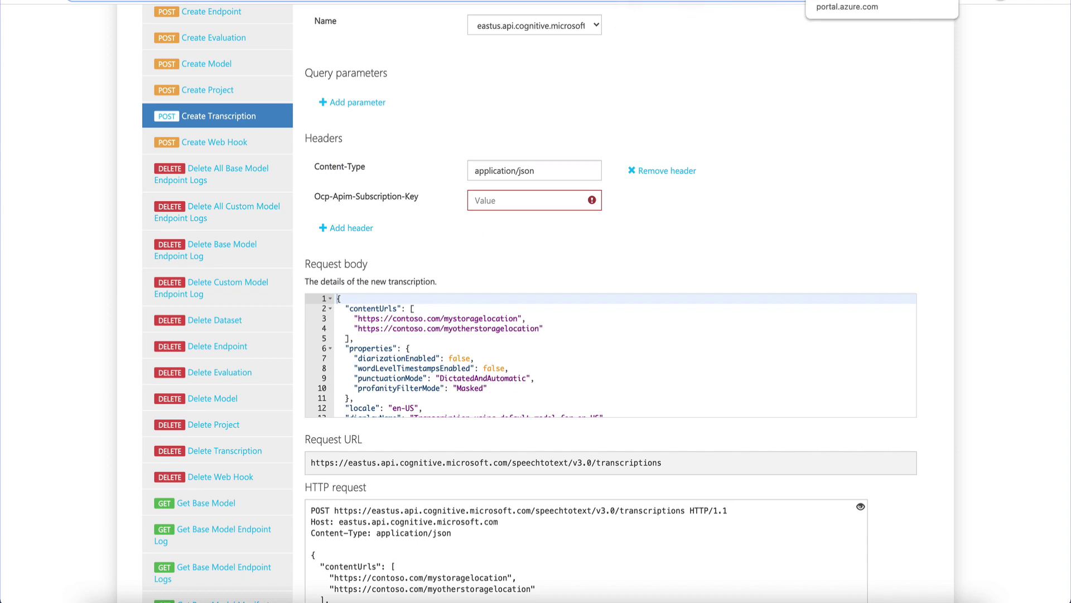
# - Copy Key 1 from Azure Keys and Endpoint into the Ocp-Apim-Subscription-Key header value
pyautogui.click(726, 1)
pyautogui.click(577, 247)
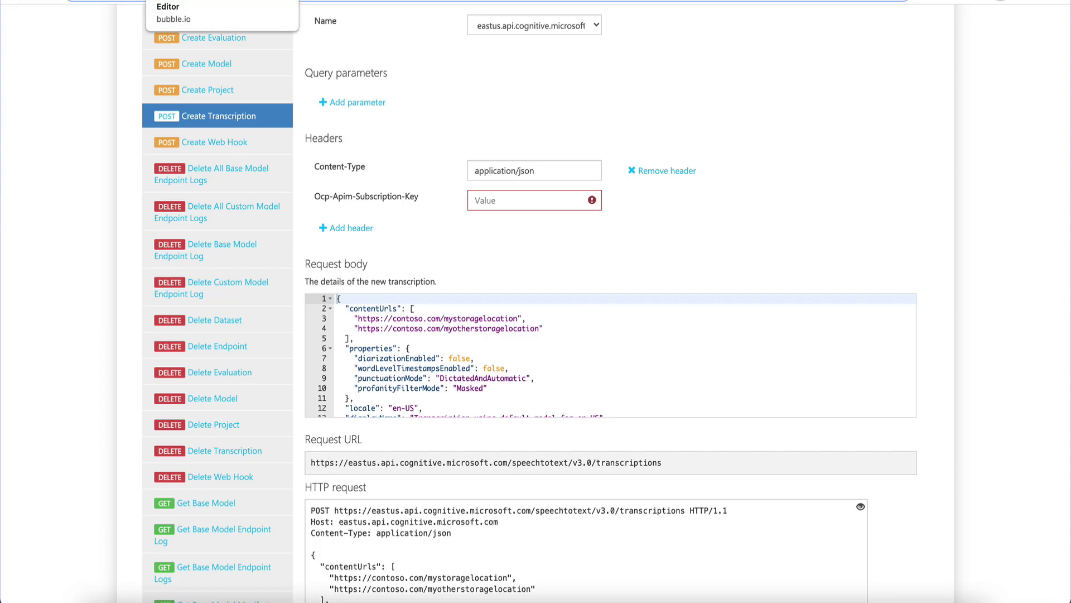
pyautogui.click(167, 2)
pyautogui.click(706, 347)
pyautogui.hotkey('ctrl', 'v')
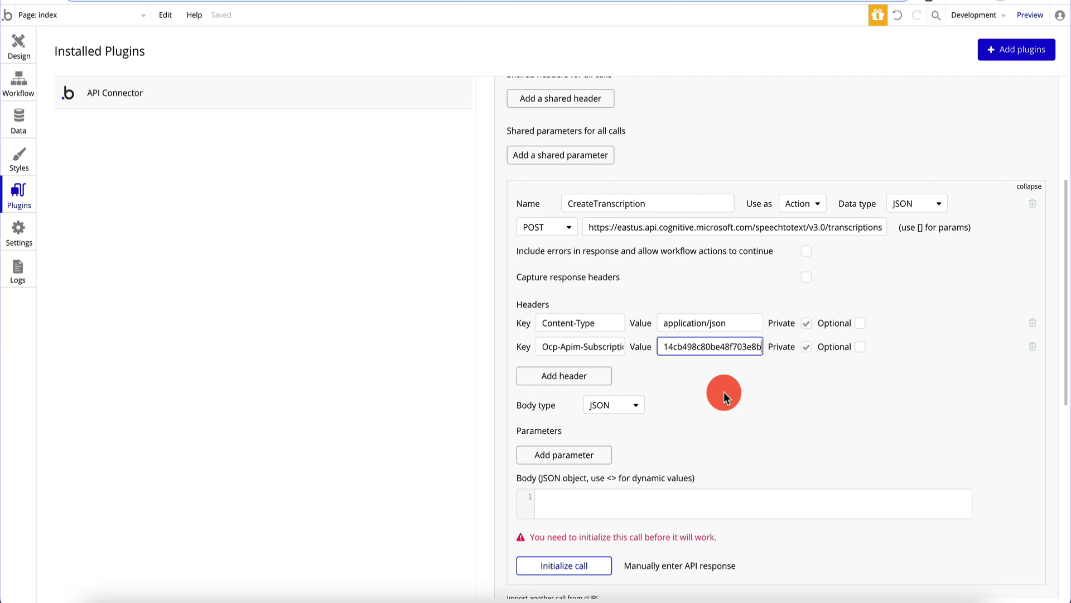
# - Select the entire sample request JSON in the Azure docs console
pyautogui.scroll(-2, 724, 391)
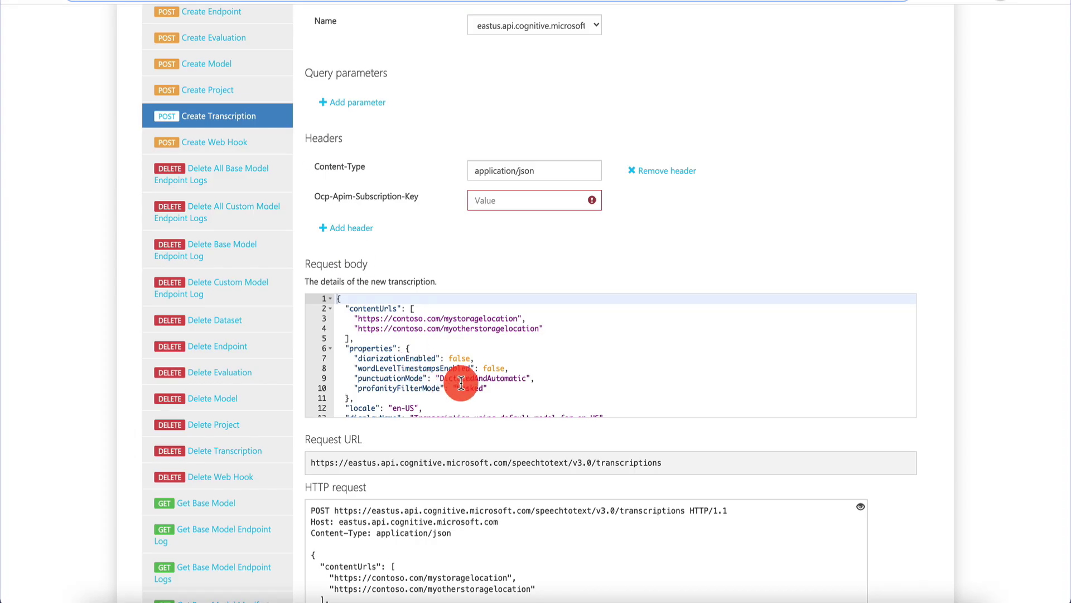
pyautogui.click(461, 382)
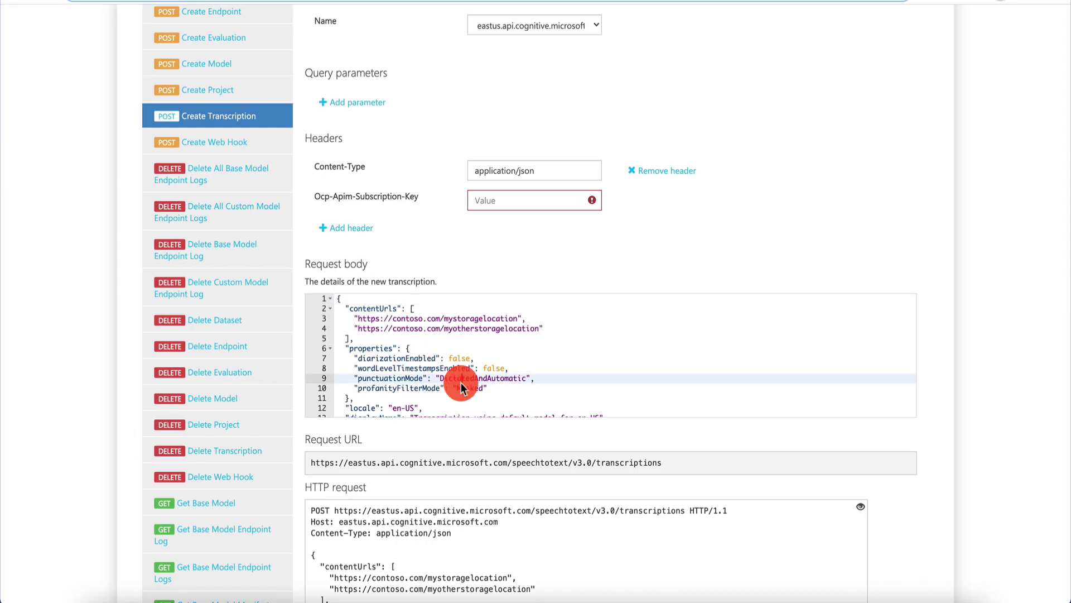
pyautogui.hotkey('ctrl', 'a')
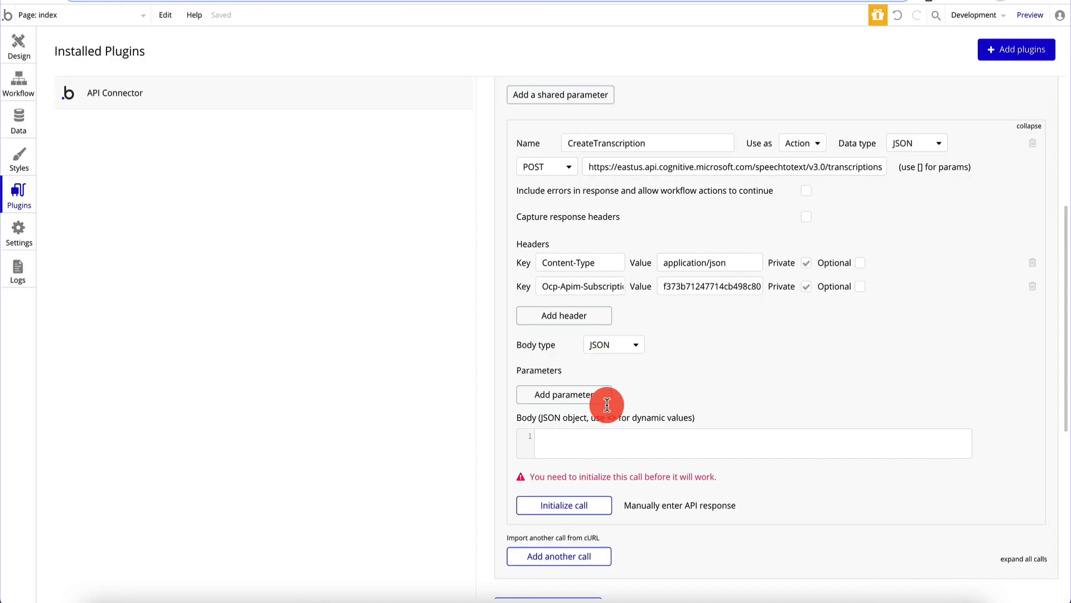
# - Paste the sample JSON as the call body and delete the second storage URL line
pyautogui.click(608, 441)
pyautogui.hotkey('ctrl', 'v')
pyautogui.scroll(-1, 726, 441)
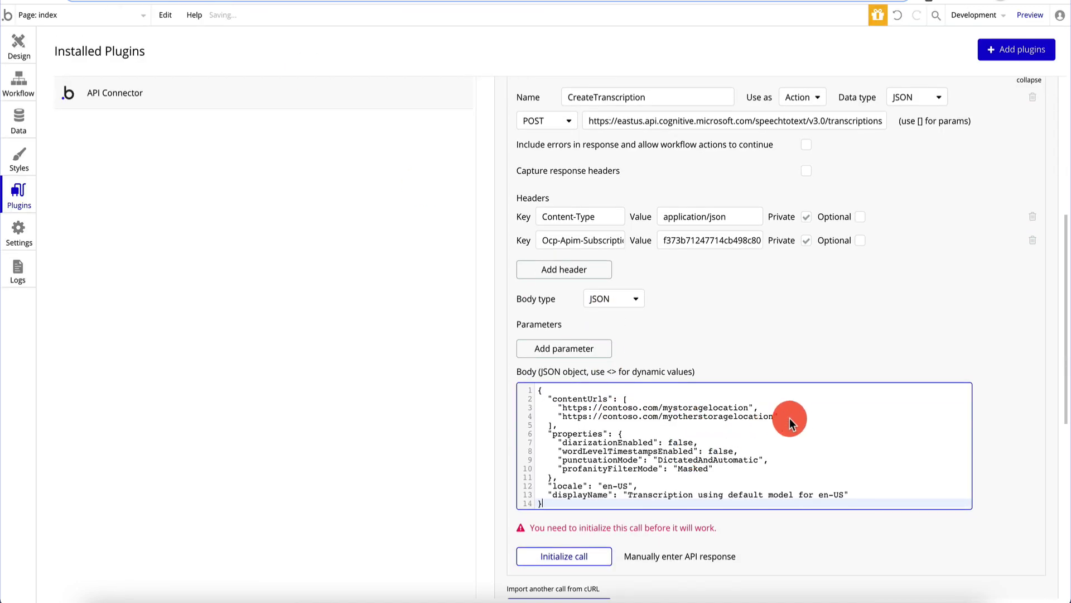
pyautogui.click(793, 420)
pyautogui.hotkey('shift', 'Home')
pyautogui.press('BackSpace')
pyautogui.press('BackSpace')
pyautogui.press('BackSpace')
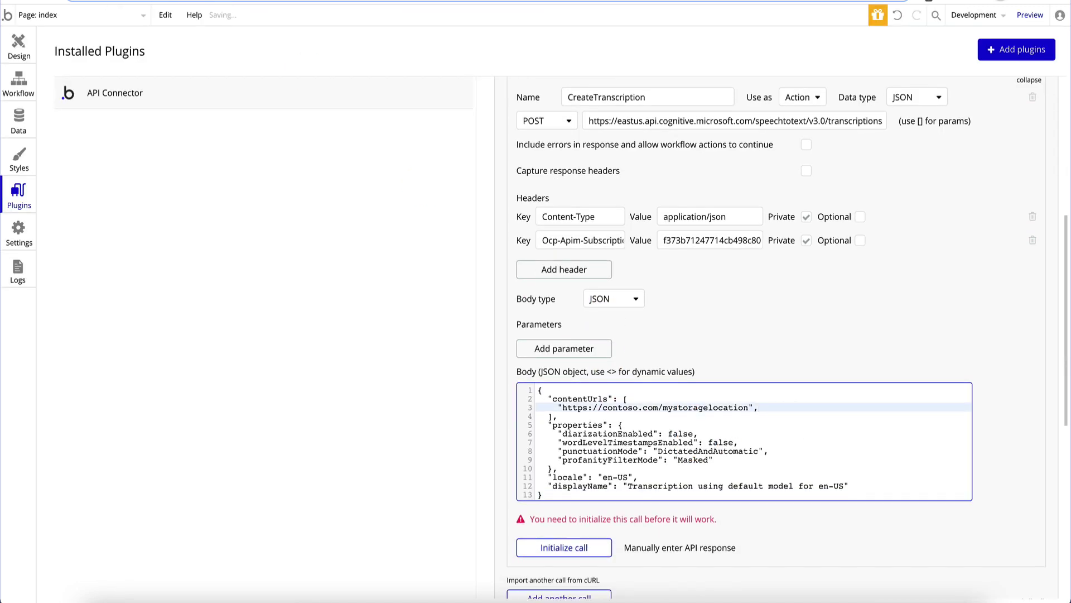
# - Replace the contoso content URL with an <audiourl> parameter and untick Private
pyautogui.moveTo(749, 408)
pyautogui.mouseDown()
pyautogui.moveTo(550, 418)
pyautogui.moveTo(749, 413)
pyautogui.mouseUp()
pyautogui.write('<url>')
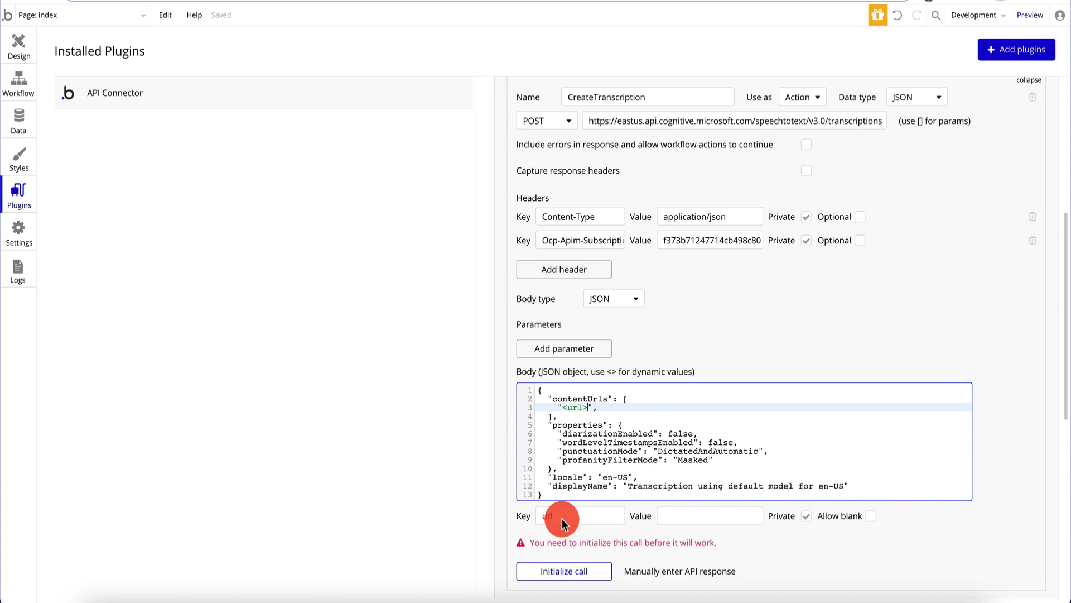
pyautogui.doubleClick(575, 407)
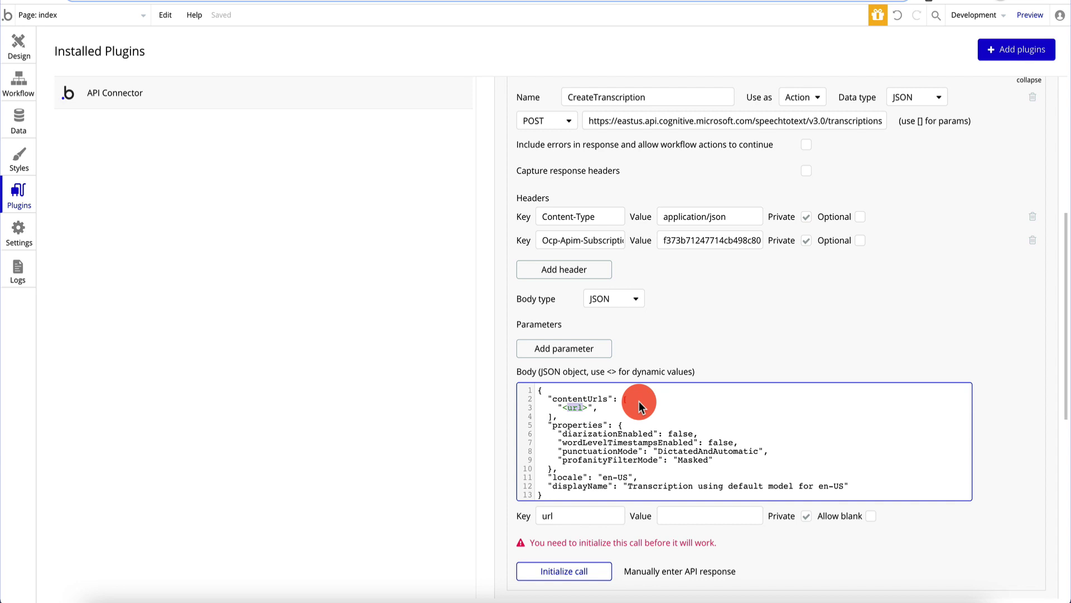
pyautogui.write('audio-uir')
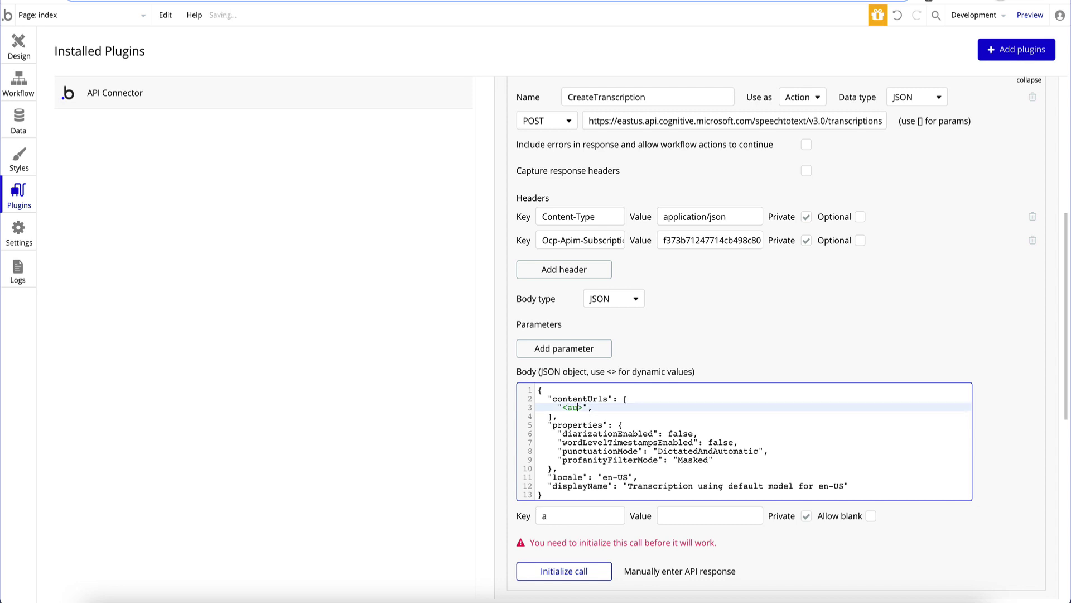
pyautogui.press('BackSpace')
pyautogui.press('BackSpace')
pyautogui.press('BackSpace')
pyautogui.press('BackSpace')
pyautogui.write('url')
pyautogui.click(821, 519)
pyautogui.scroll(-2, 803, 541)
pyautogui.scroll(-1, 804, 539)
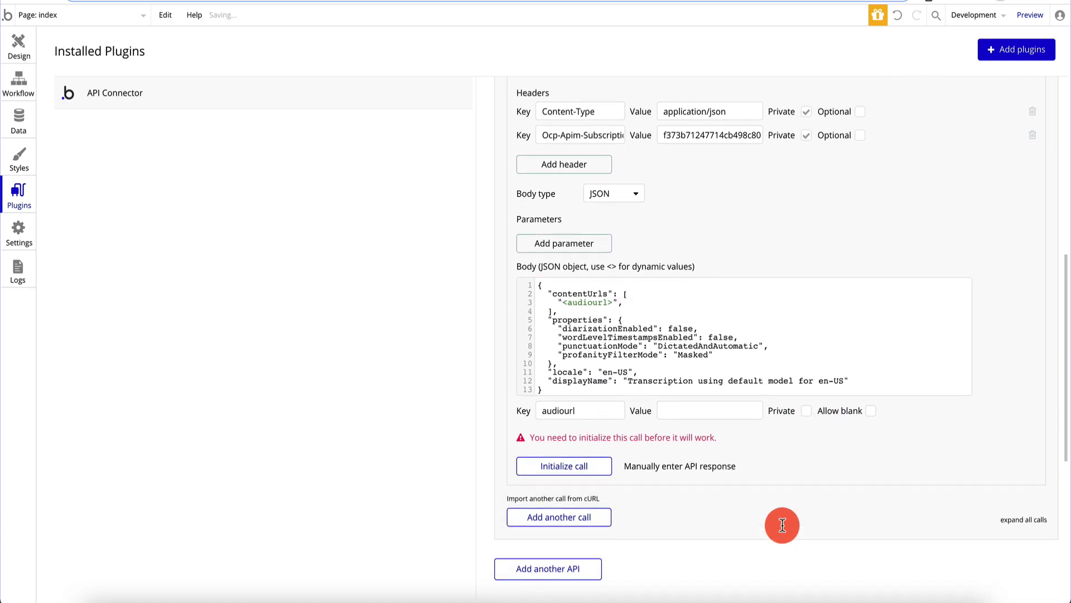
pyautogui.click(698, 413)
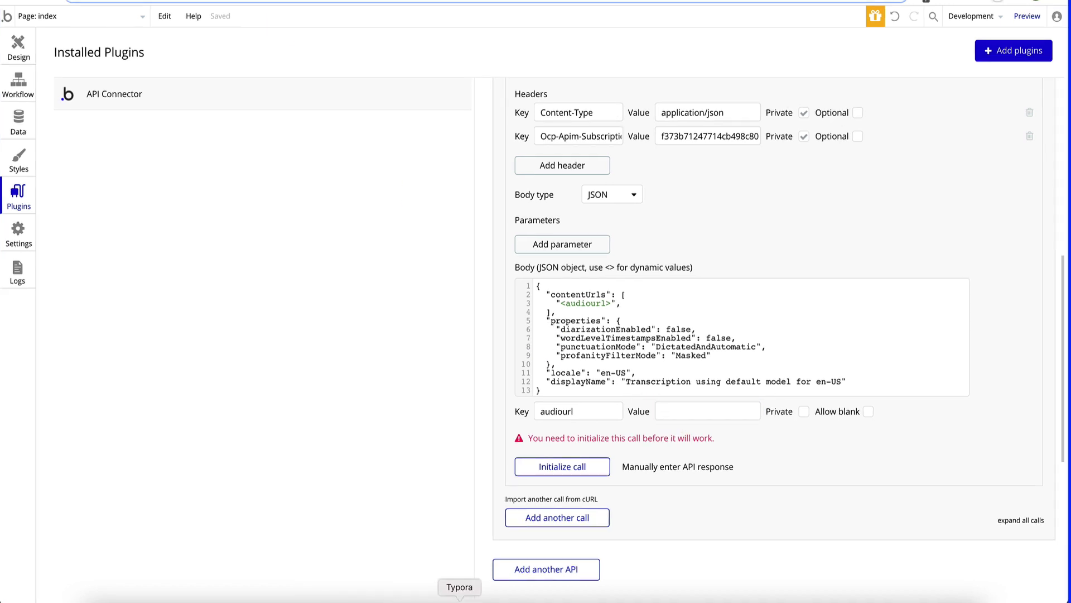
# - Paste the yt2-0427-thunkable.wav audio URL from the notes into audiourl's value
pyautogui.click(437, 597)
pyautogui.moveTo(328, 49); pyautogui.dragTo(109, 48)
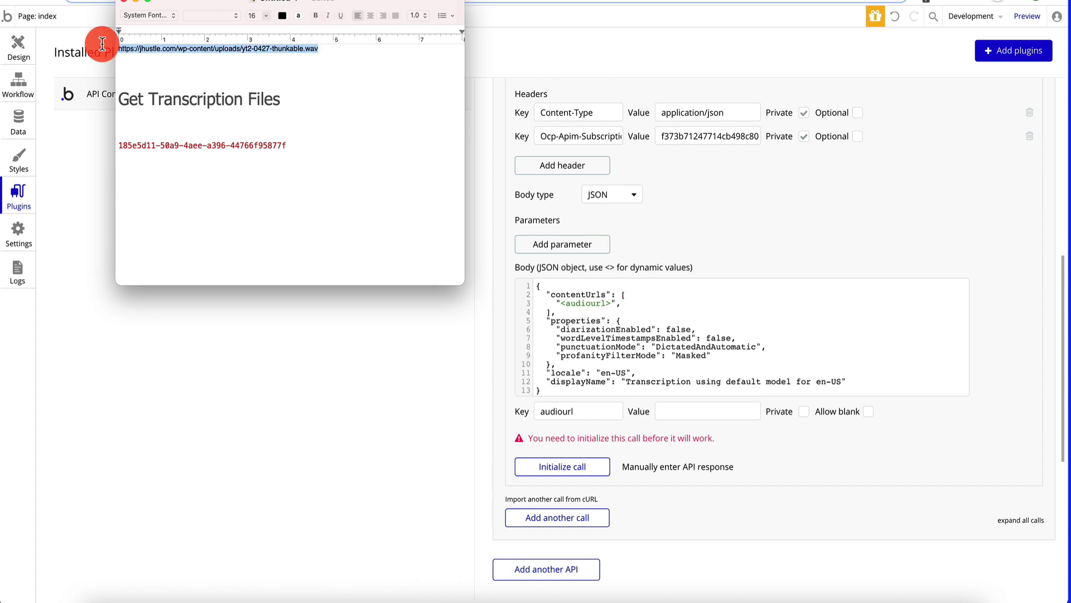
pyautogui.click(667, 423)
pyautogui.click(686, 415)
pyautogui.press('super+v')
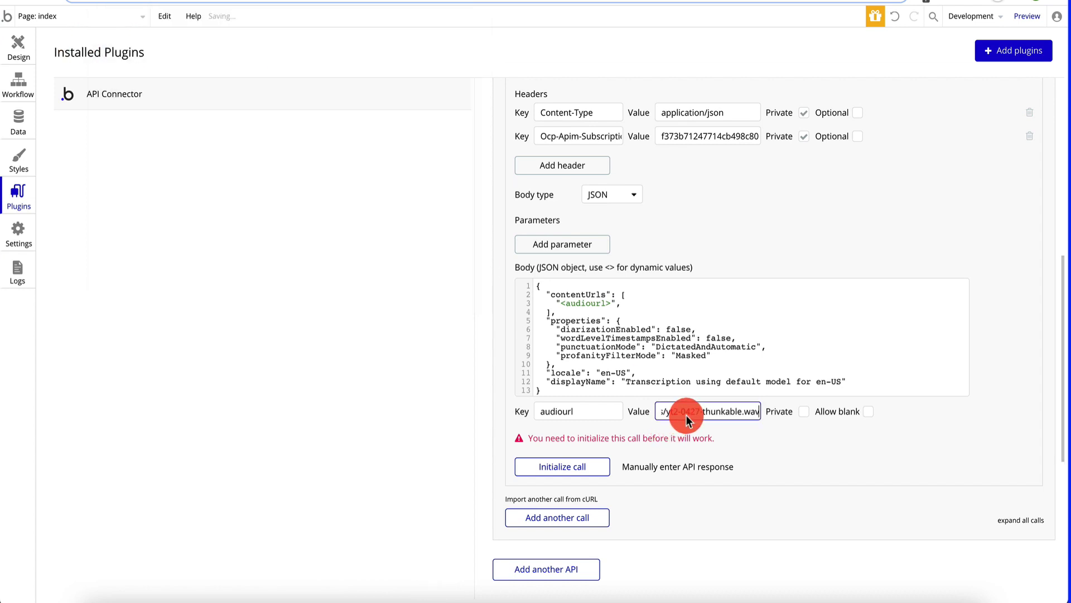
# - Initialize the CreateTranscription call, save its returned values, and select the Transcribe button in Design
pyautogui.click(572, 467)
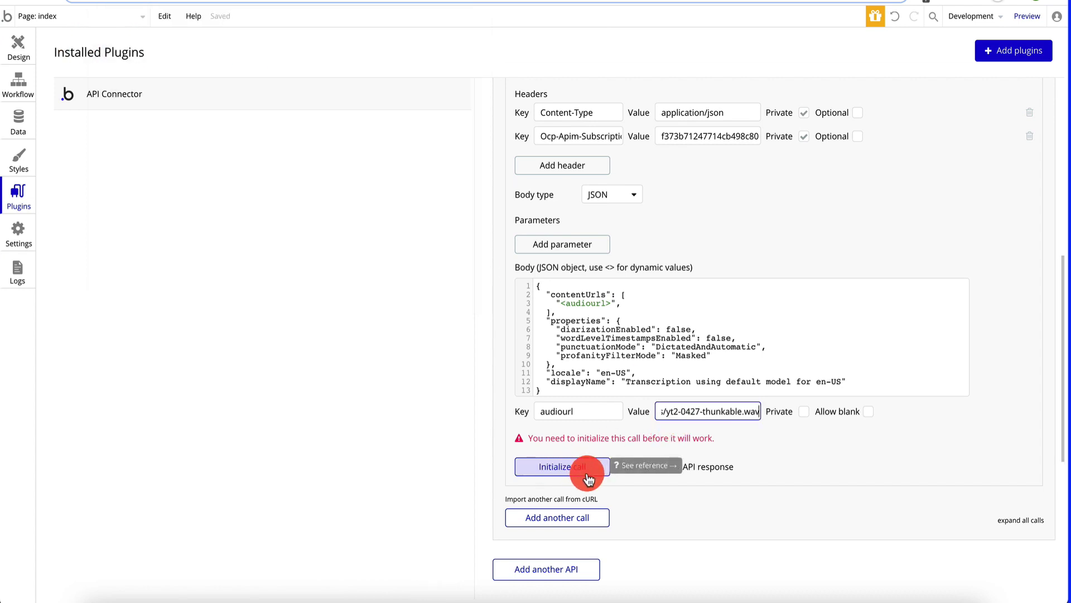
pyautogui.scroll(5, 641, 124)
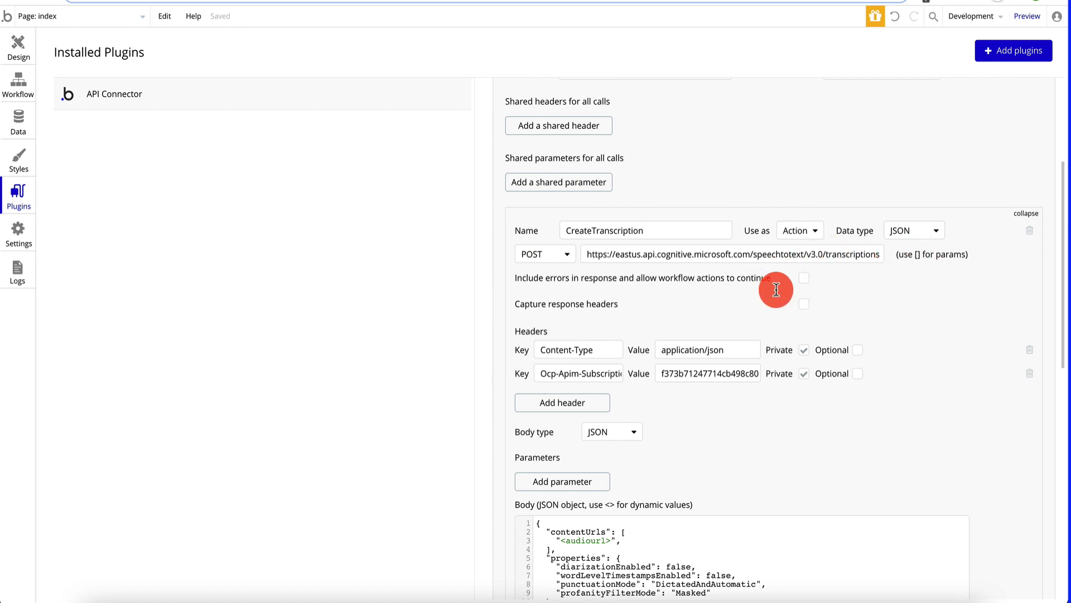
pyautogui.scroll(-5, 776, 289)
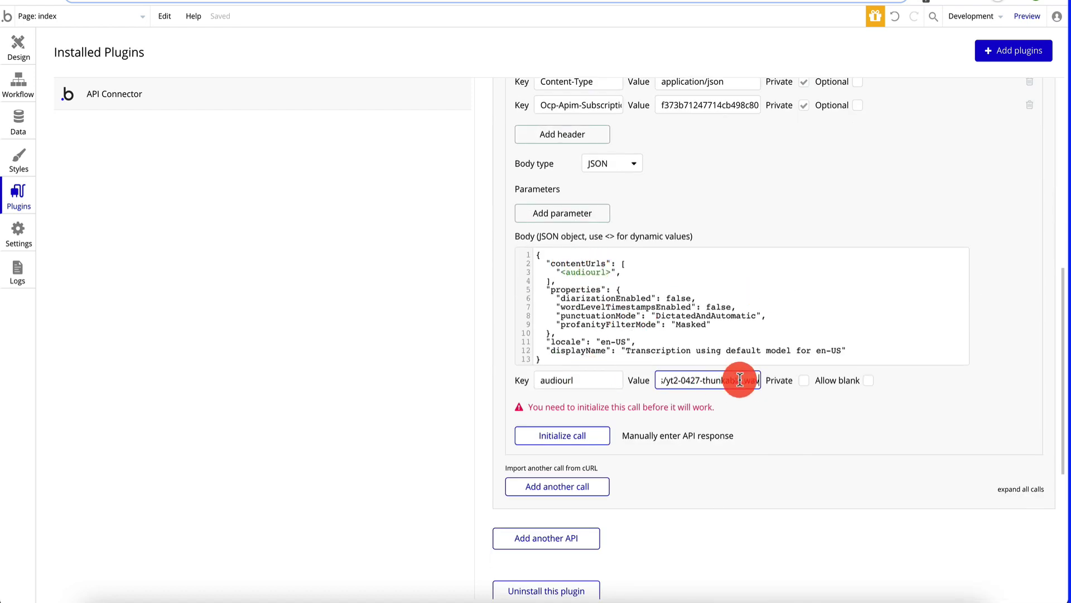
pyautogui.click(593, 438)
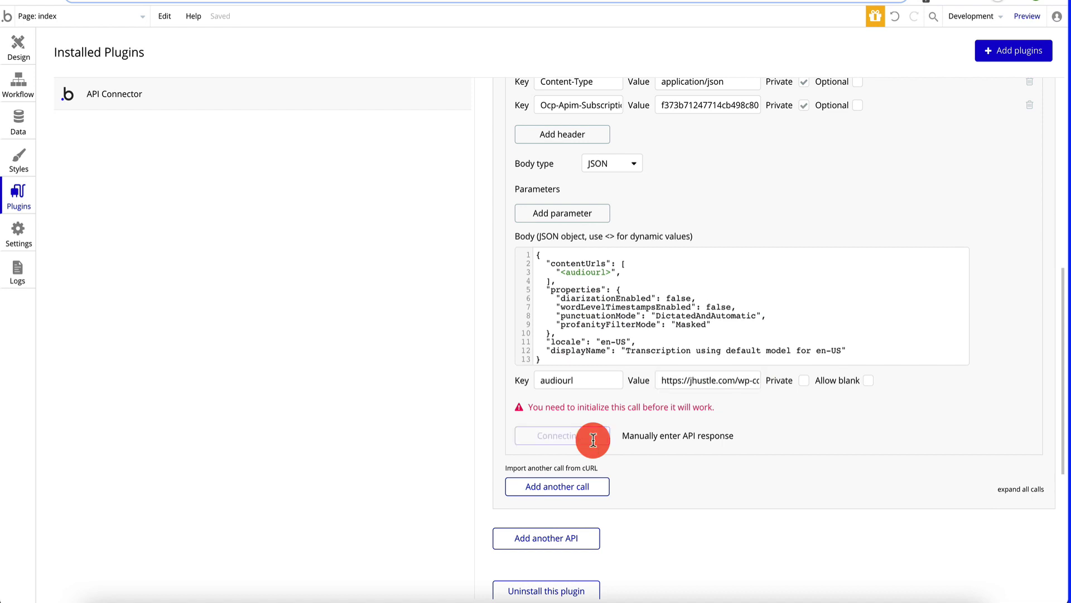
pyautogui.scroll(-1, 472, 293)
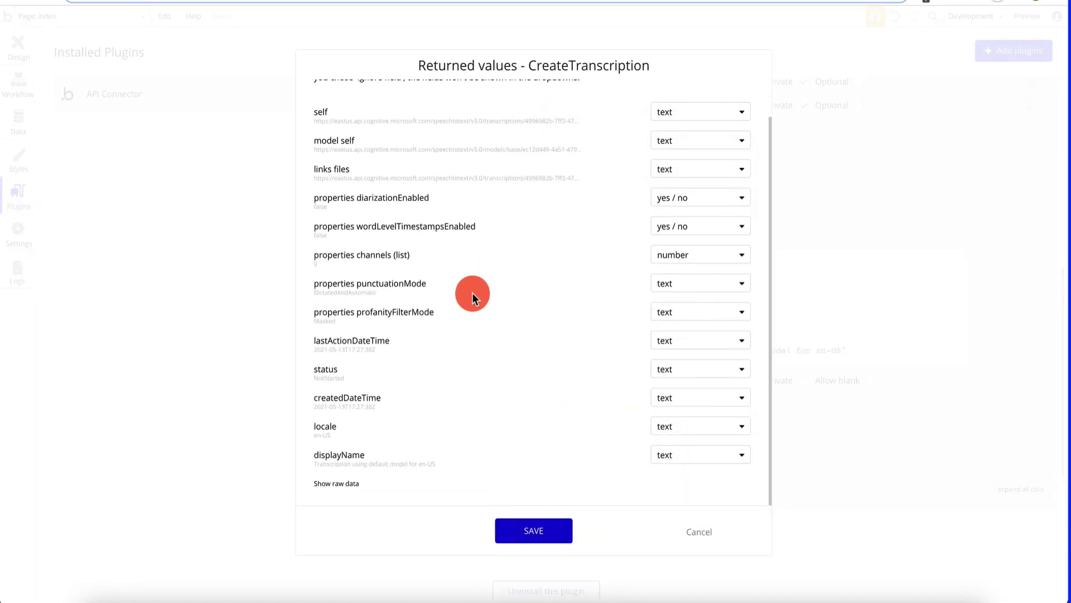
pyautogui.scroll(1, 472, 293)
pyautogui.scroll(-1, 412, 301)
pyautogui.click(557, 531)
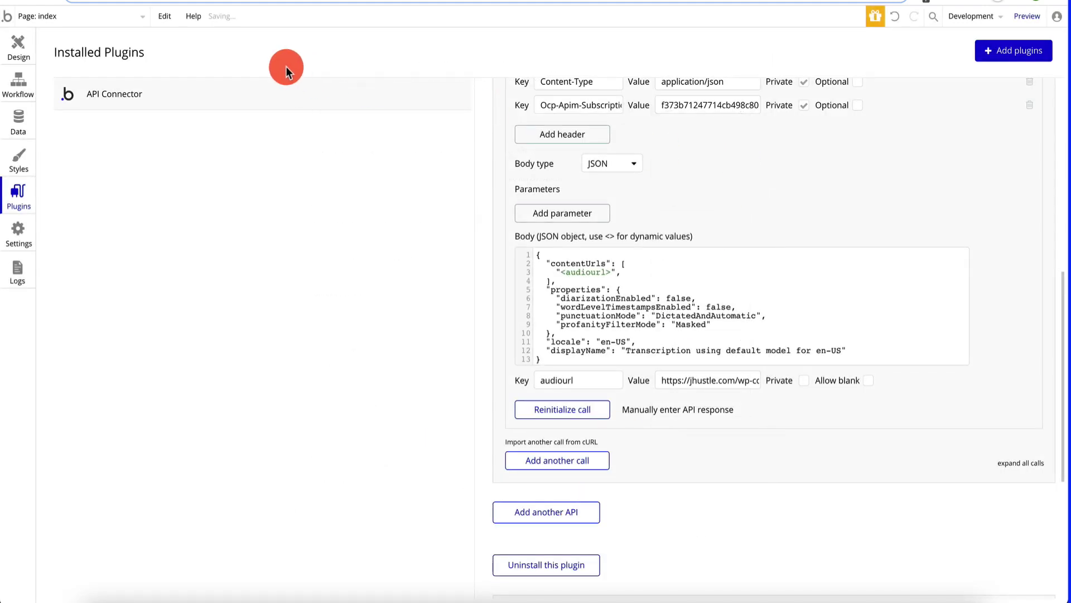
pyautogui.click(19, 45)
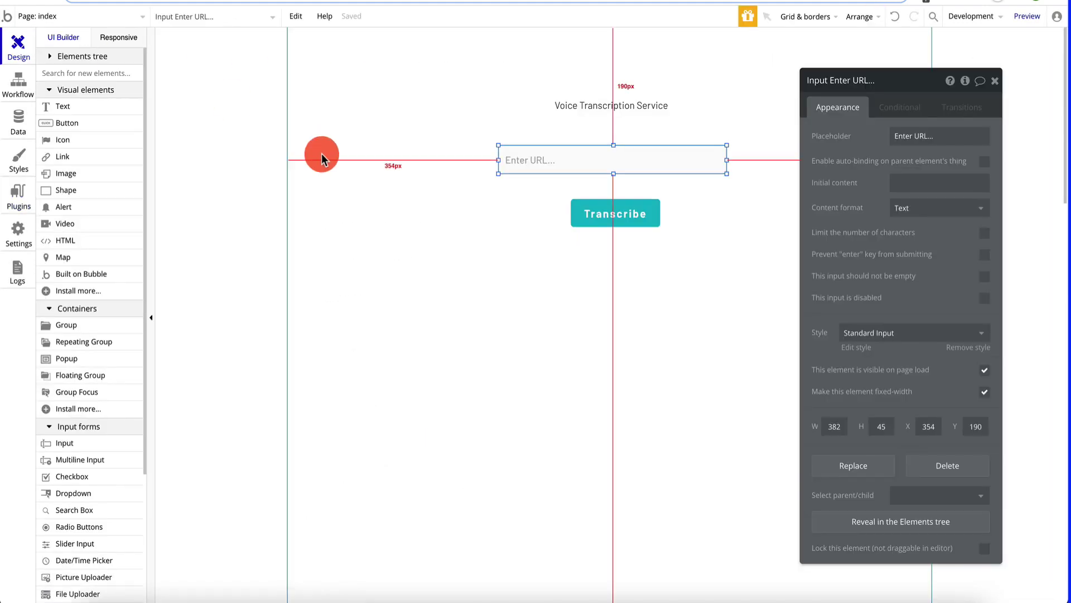
pyautogui.click(622, 211)
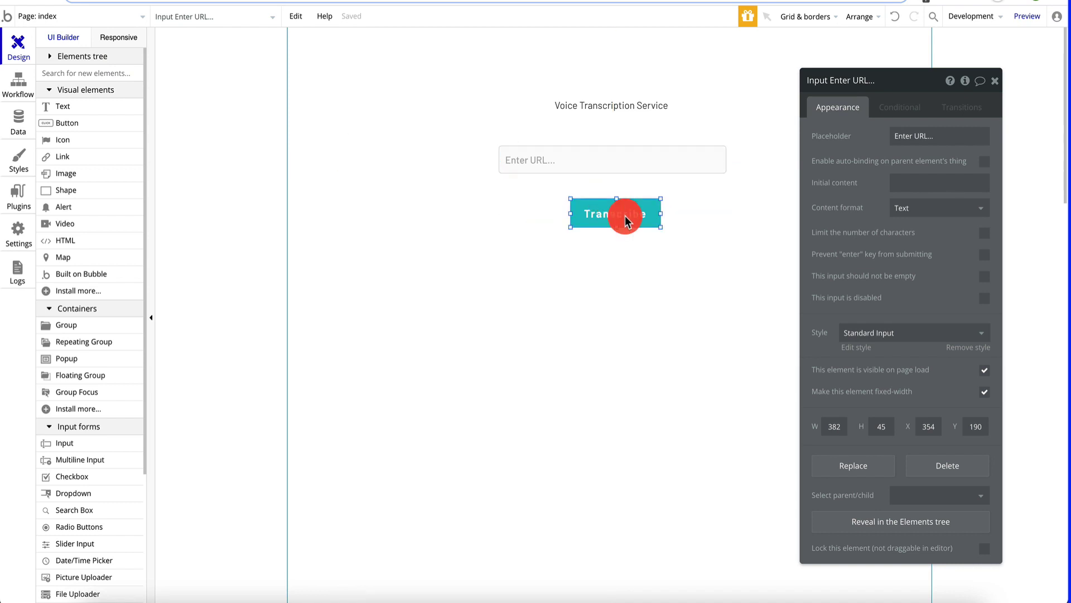
# - Give the Transcribe button a click workflow running AzureCognitiveServices - CreateTranscription
pyautogui.click(909, 190)
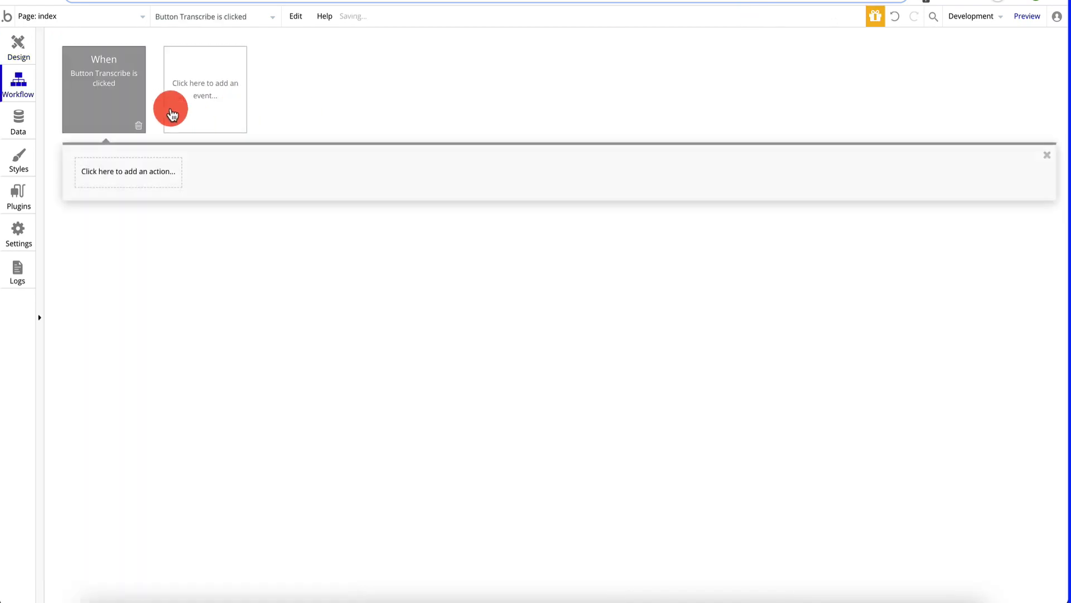
pyautogui.click(121, 178)
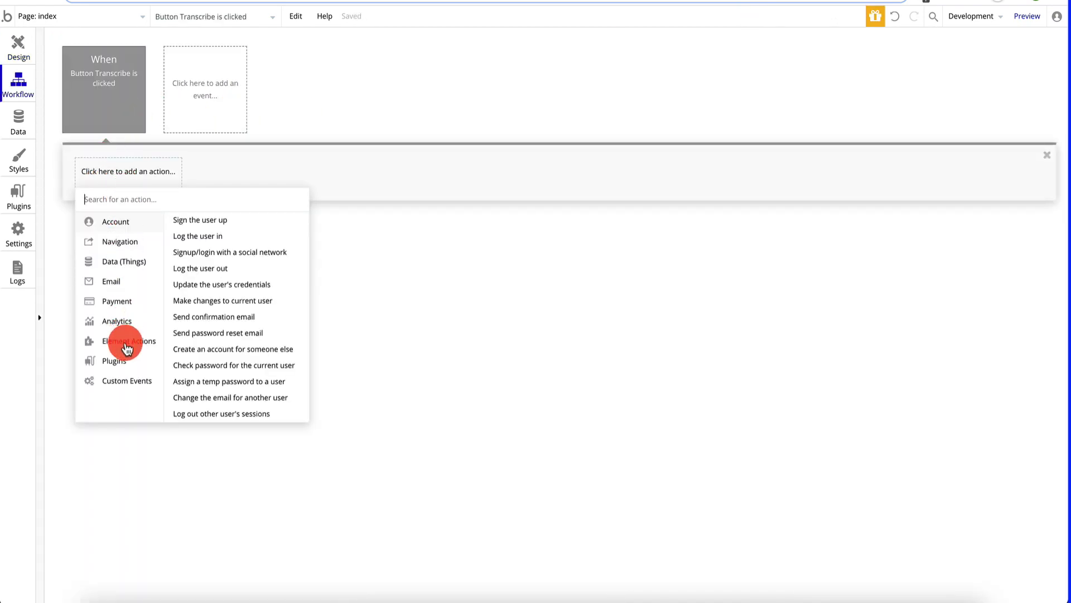
pyautogui.click(128, 364)
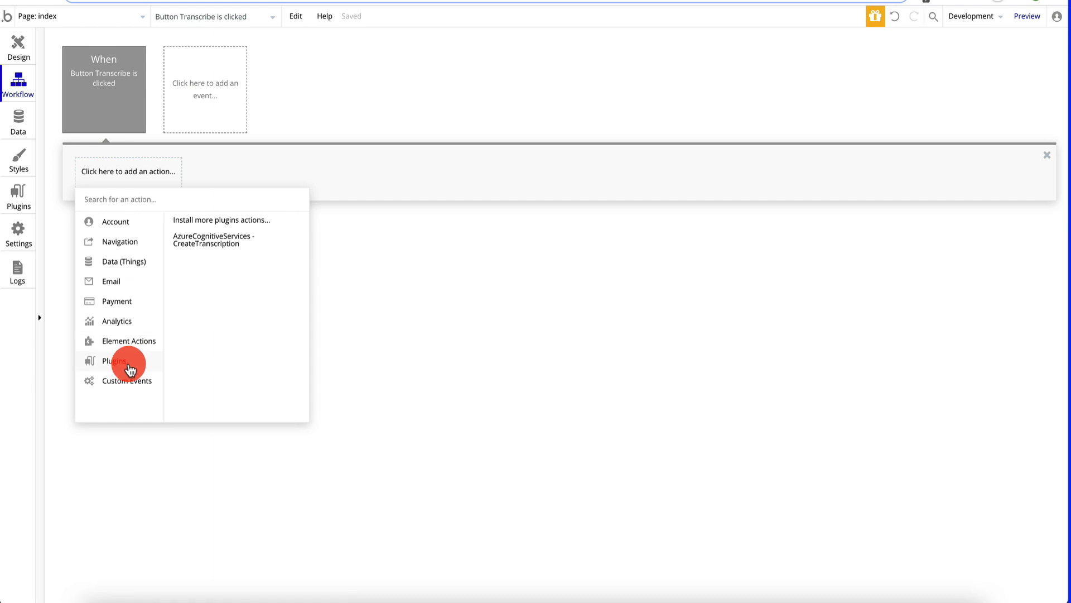
pyautogui.click(230, 246)
pyautogui.click(933, 120)
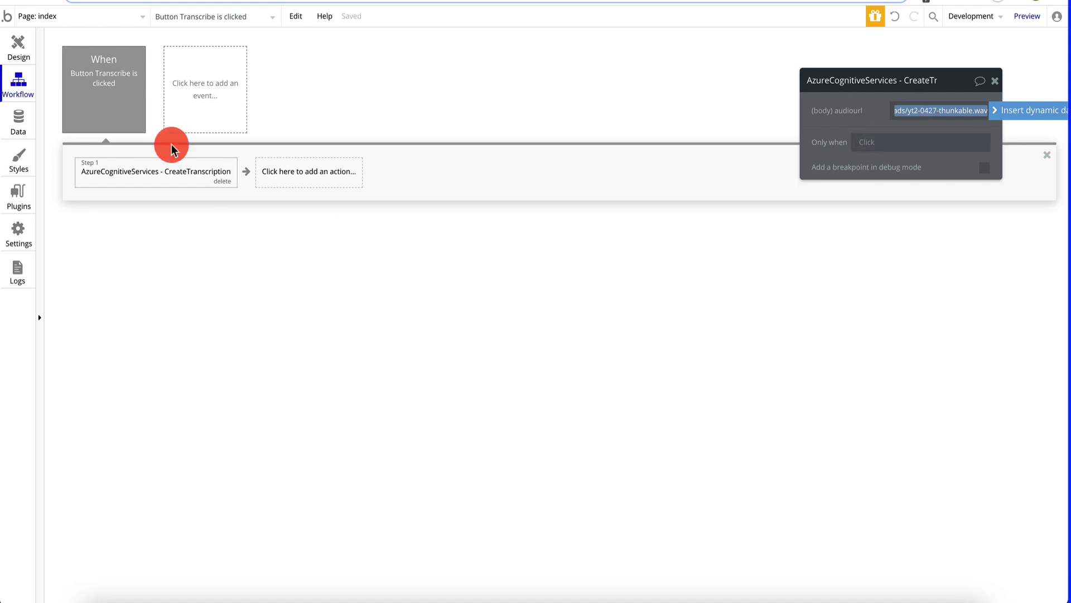
# - Rename the Enter URL input element to input-url
pyautogui.click(9, 44)
pyautogui.click(626, 164)
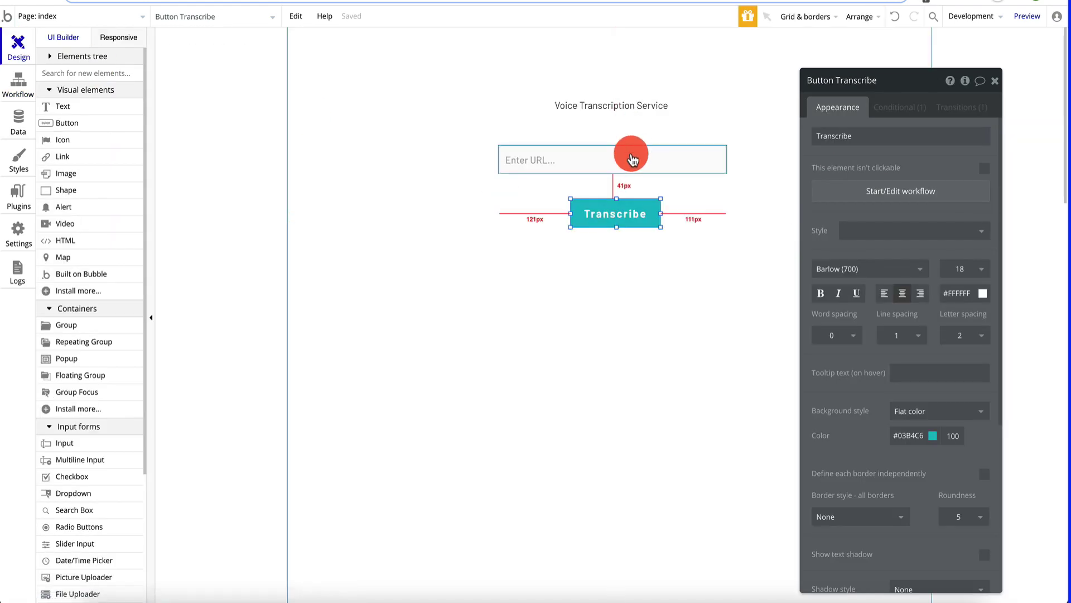
pyautogui.click(859, 92)
pyautogui.press('BackSpace')
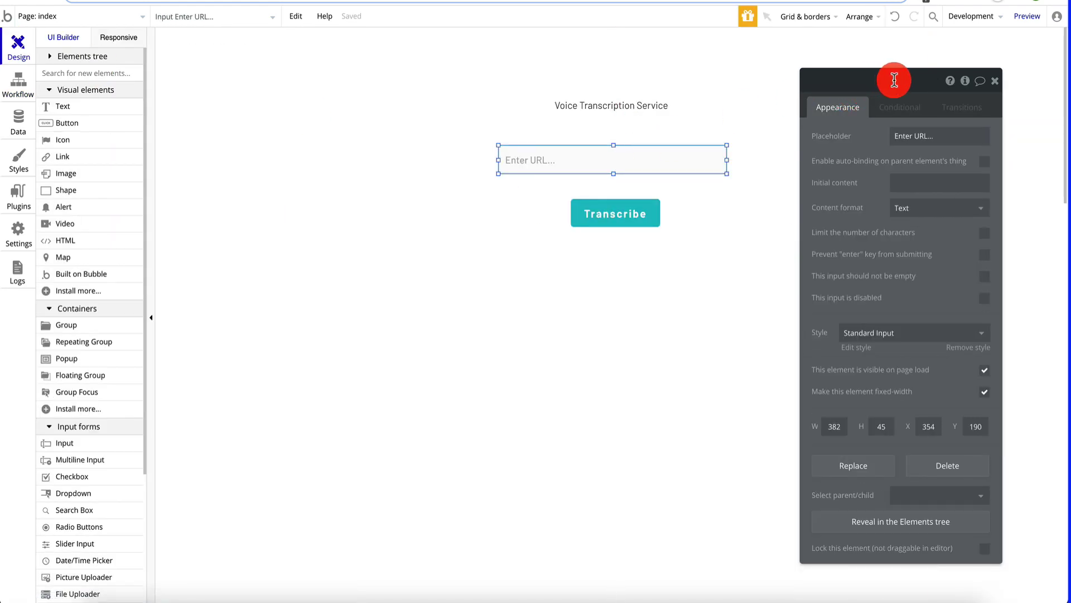
pyautogui.write('input-')
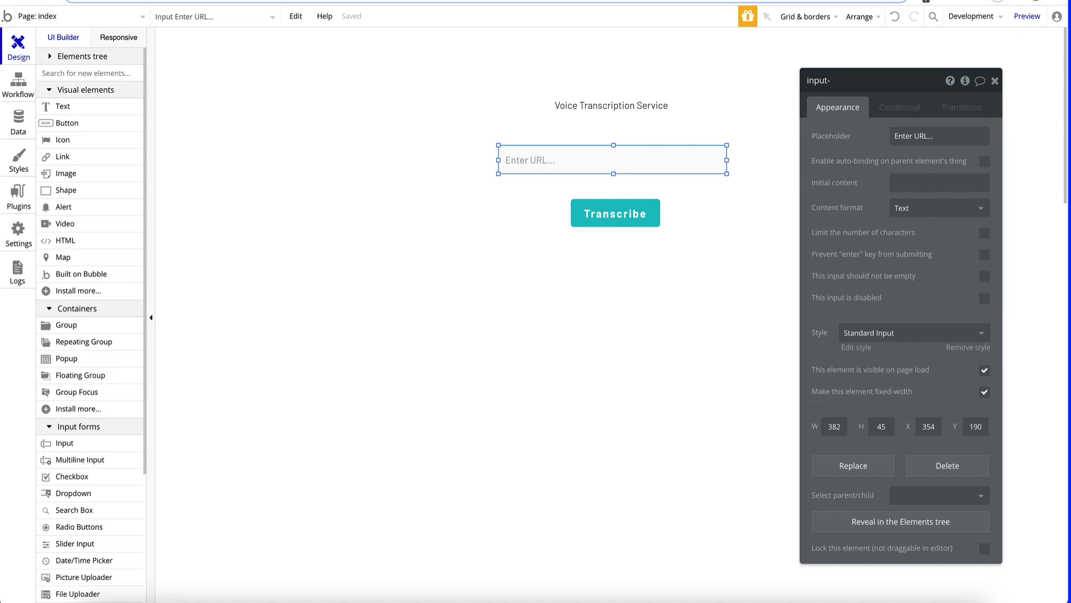
pyautogui.write('url')
pyautogui.click(896, 60)
pyautogui.click(407, 91)
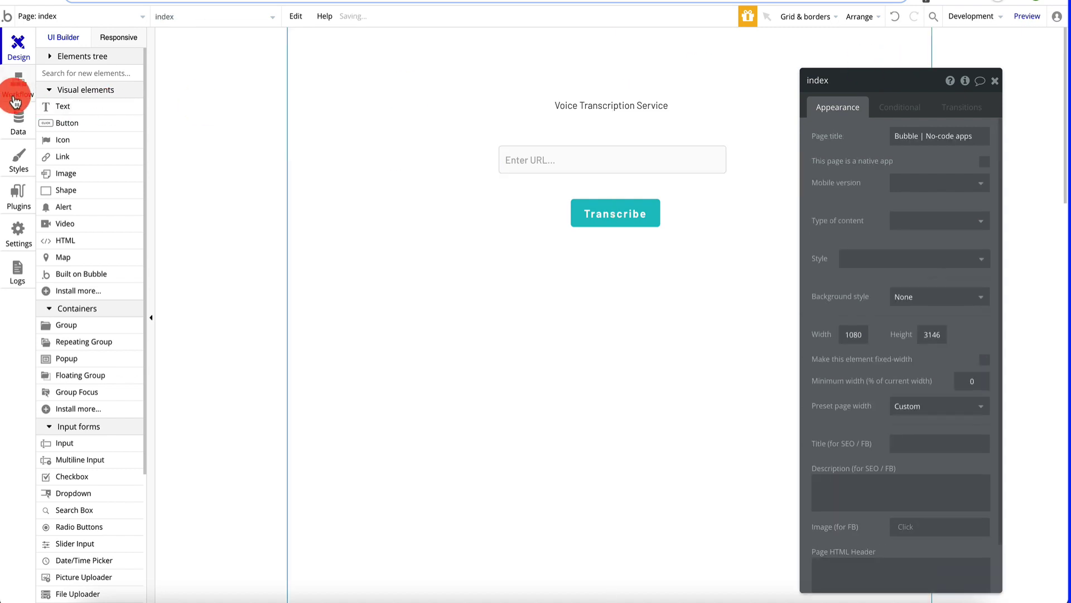
# - Replace Step 1's fixed audiourl with dynamic data input-url's value, then close the step
pyautogui.click(15, 100)
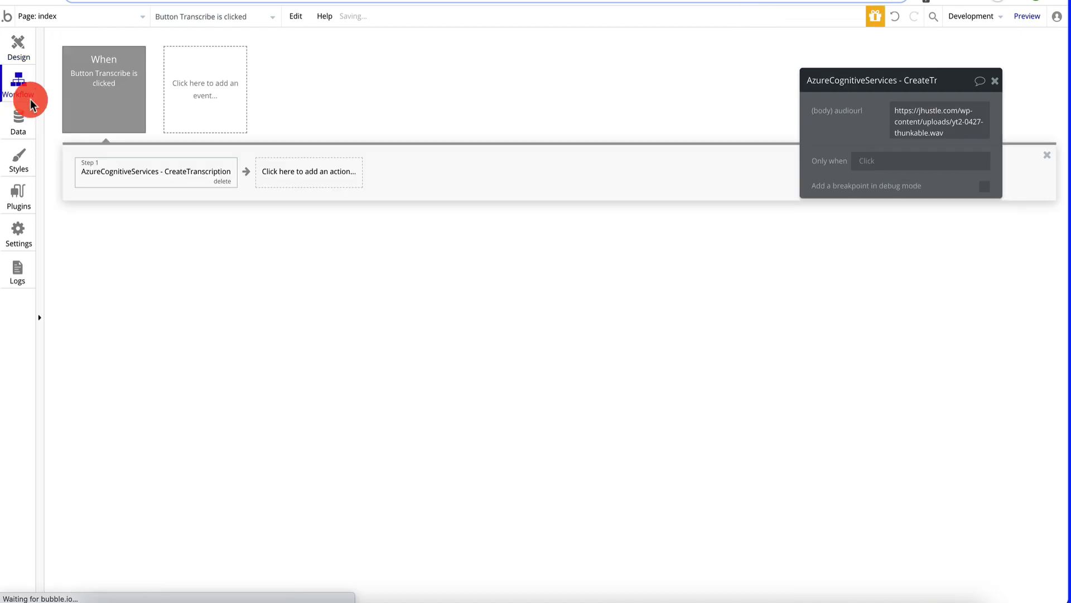
pyautogui.click(895, 127)
pyautogui.hotkey('ctrl', 'a')
pyautogui.click(1004, 119)
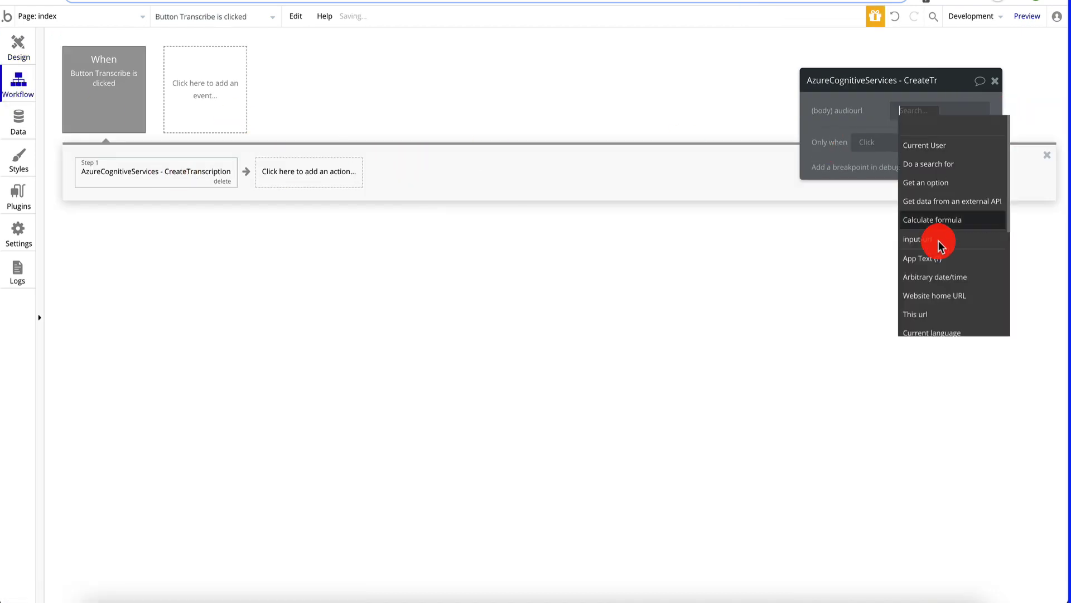
pyautogui.click(939, 241)
pyautogui.click(957, 123)
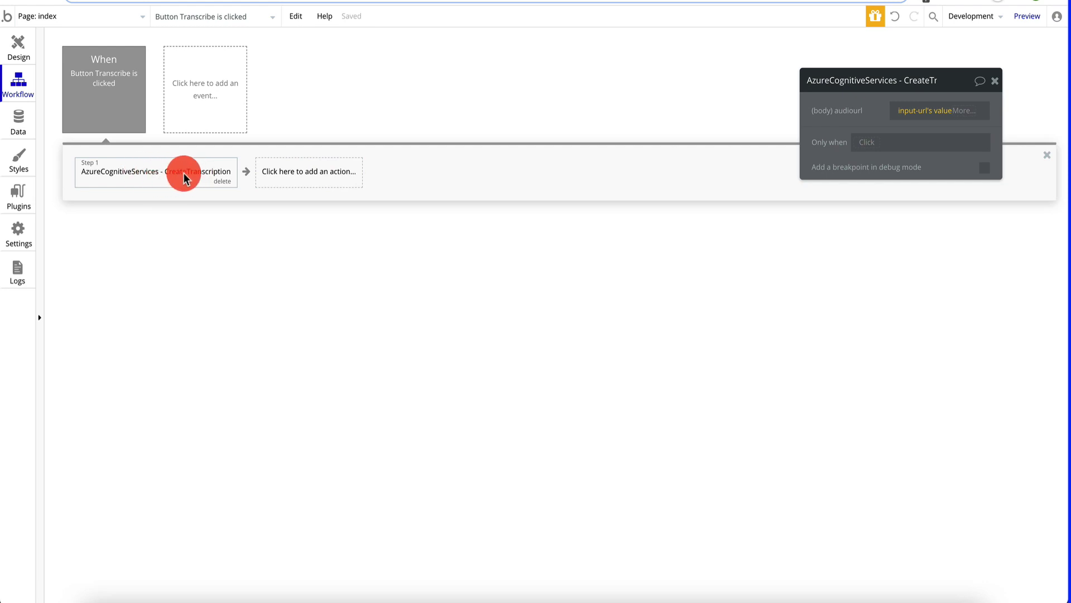
pyautogui.click(993, 86)
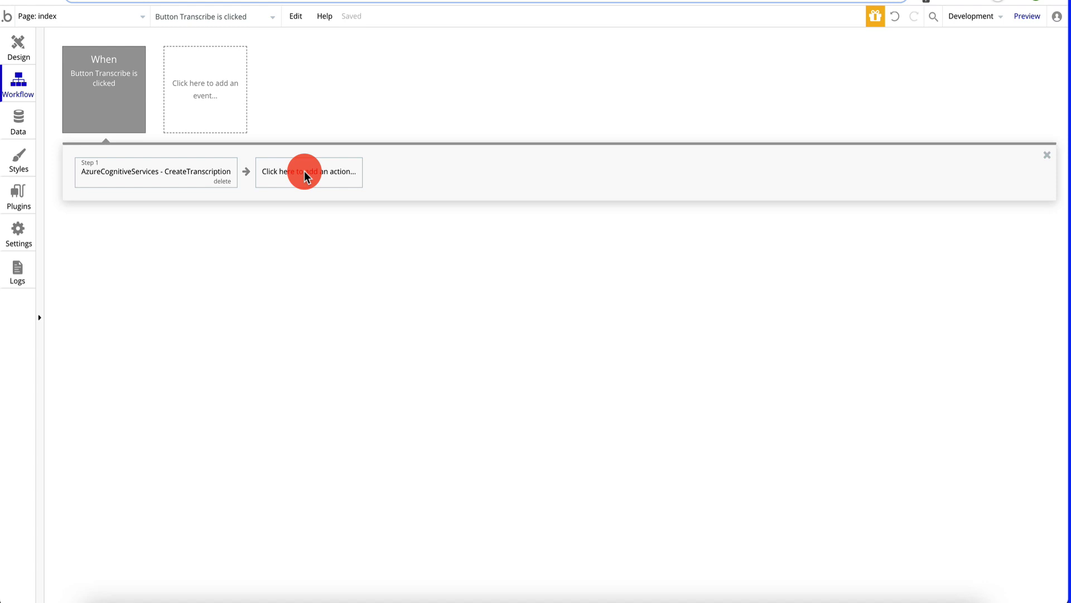
# - Add a Navigation > Go to page step and create a new page named transcriptions
pyautogui.click(305, 176)
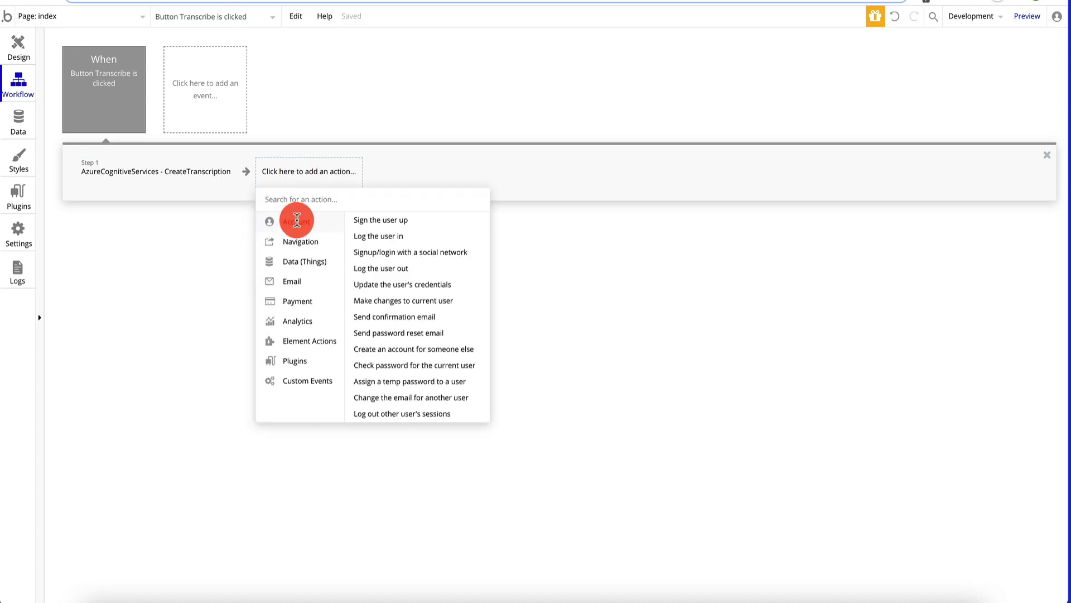
pyautogui.moveTo(316, 250)
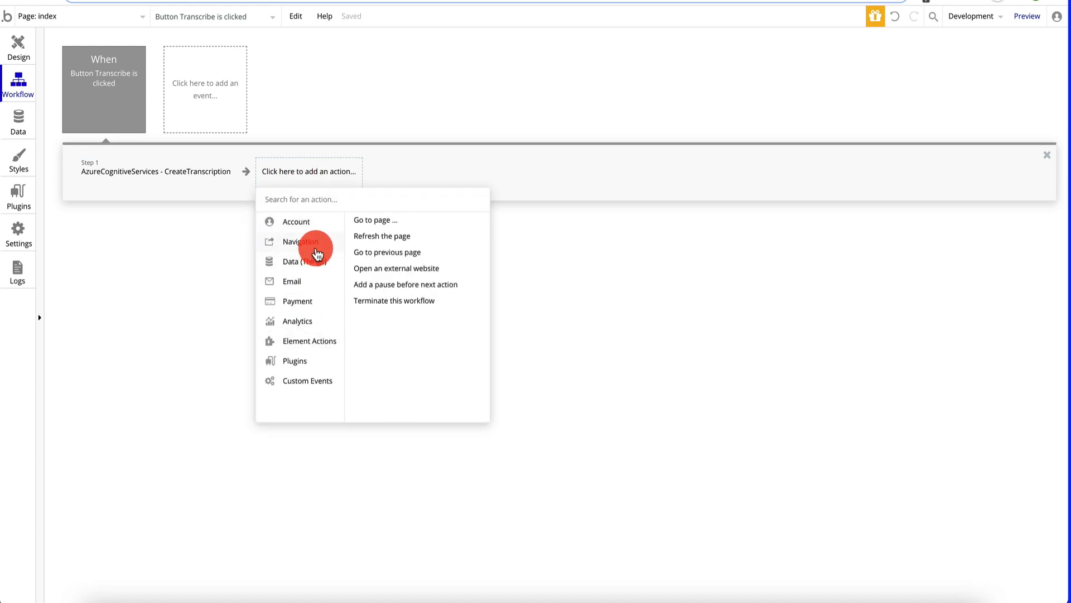
pyautogui.click(385, 221)
pyautogui.click(972, 114)
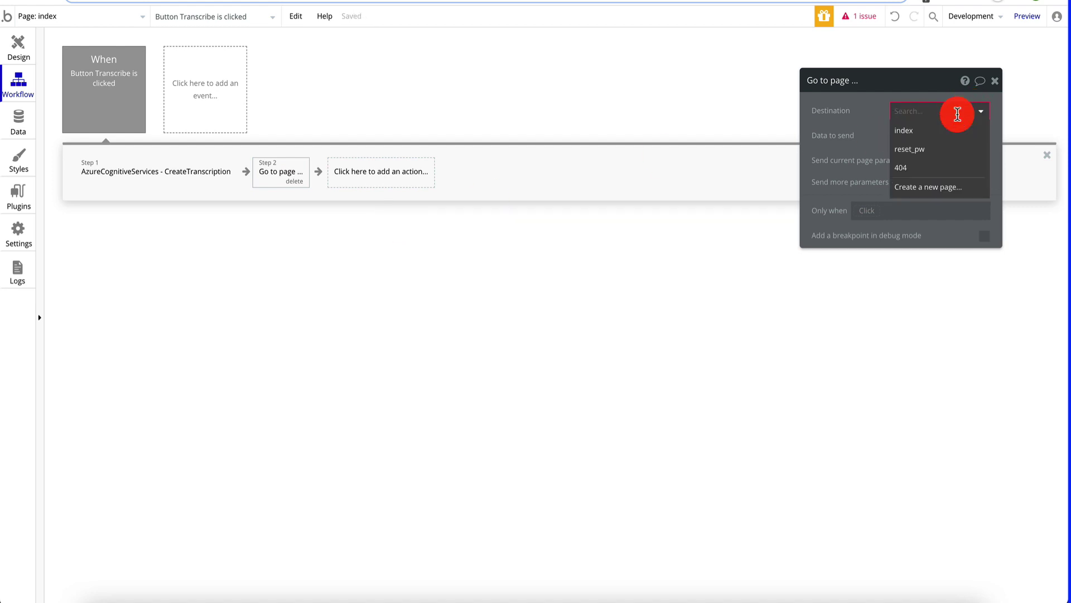
pyautogui.click(943, 188)
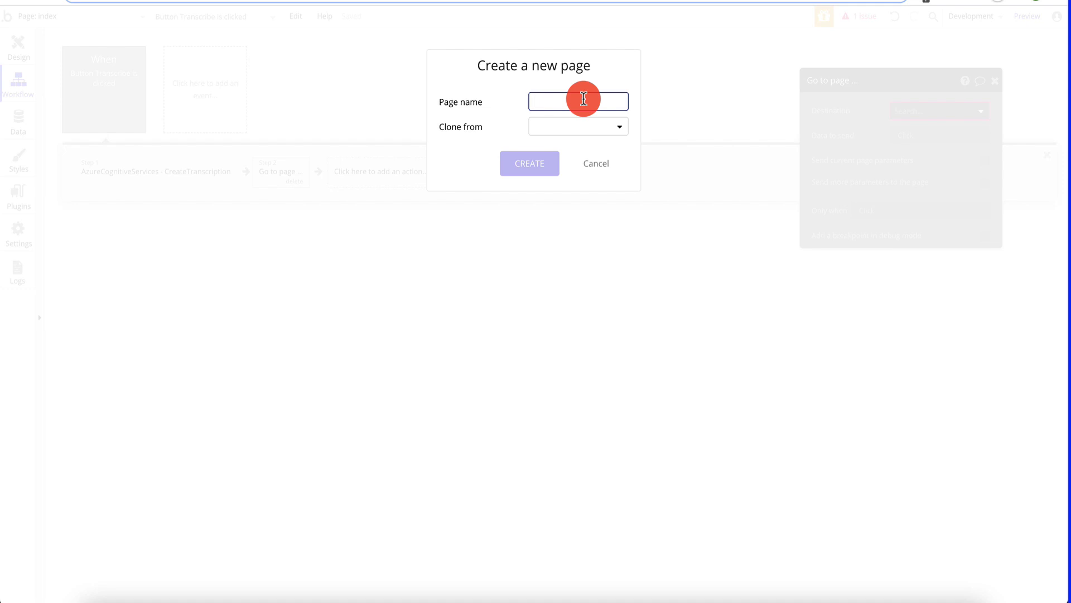
pyautogui.write('transcriptions')
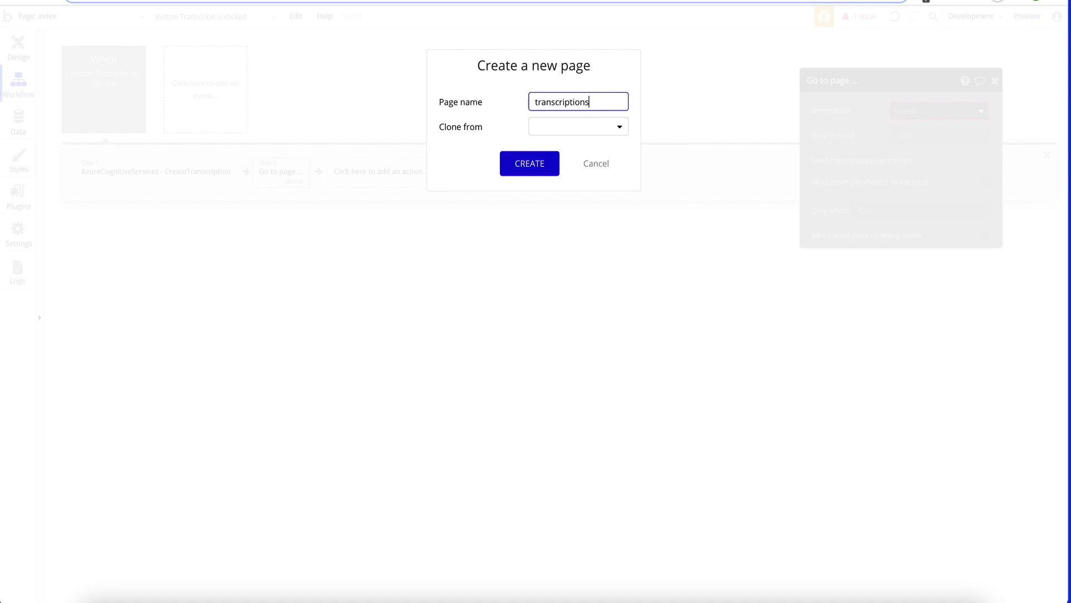
pyautogui.click(504, 168)
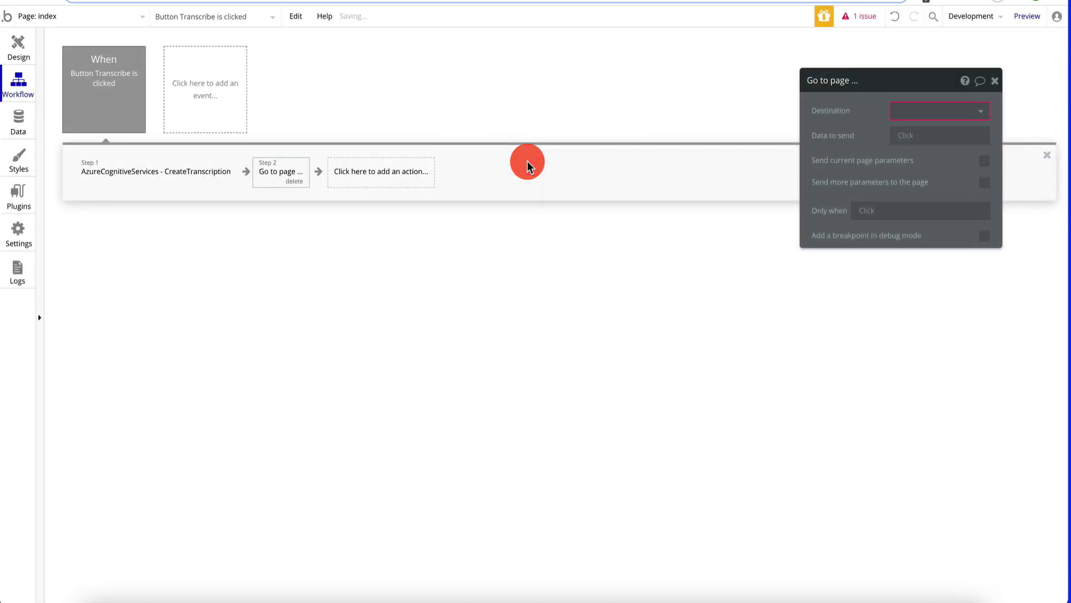
# - Set the go-to-page destination to transcriptions and close the step settings
pyautogui.click(948, 111)
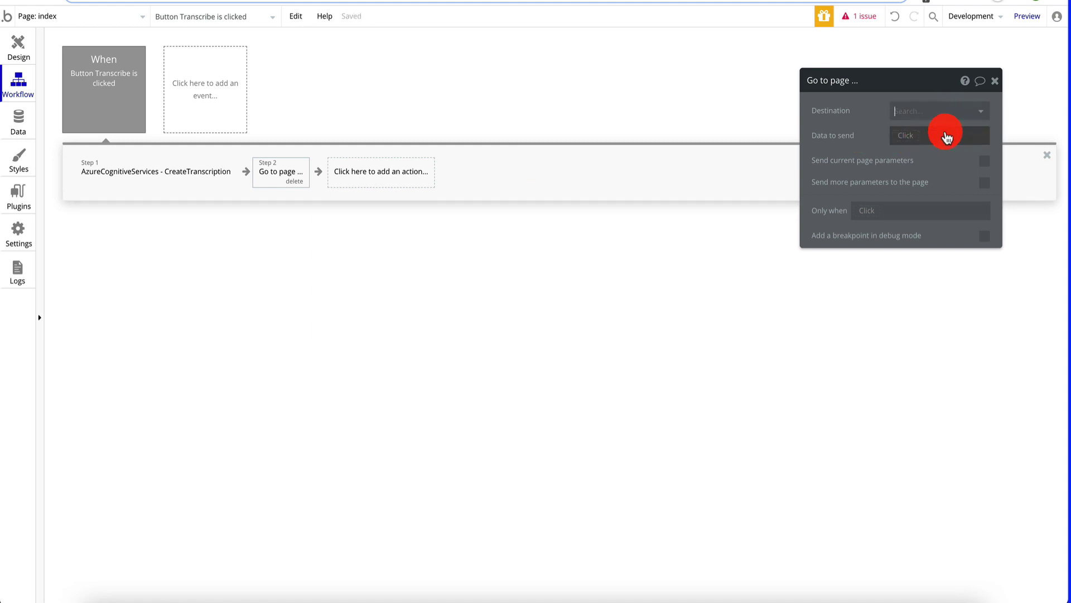
pyautogui.click(929, 127)
pyautogui.click(937, 110)
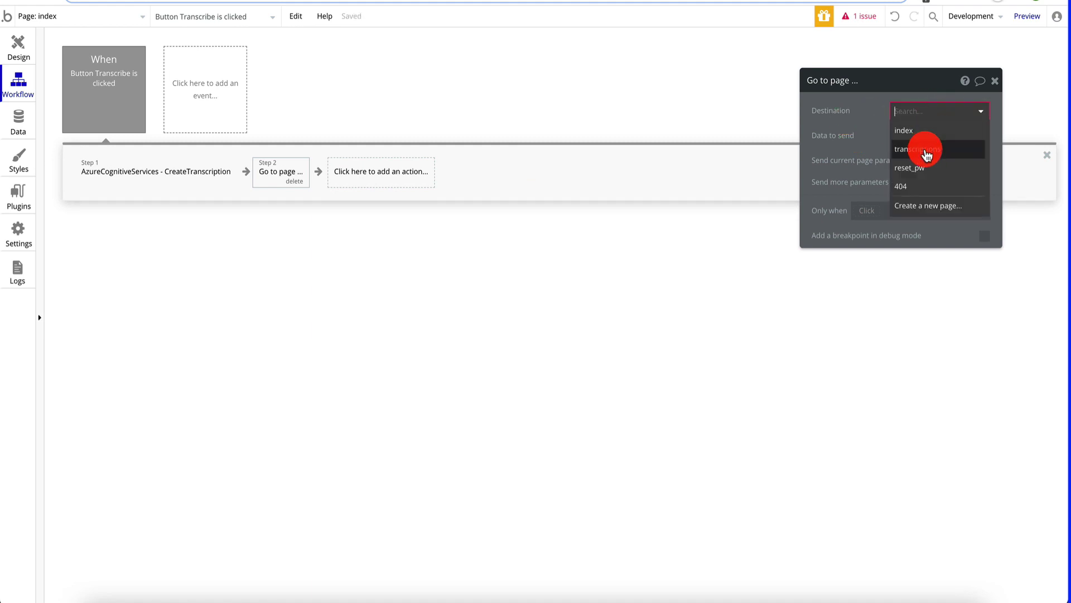
pyautogui.click(927, 142)
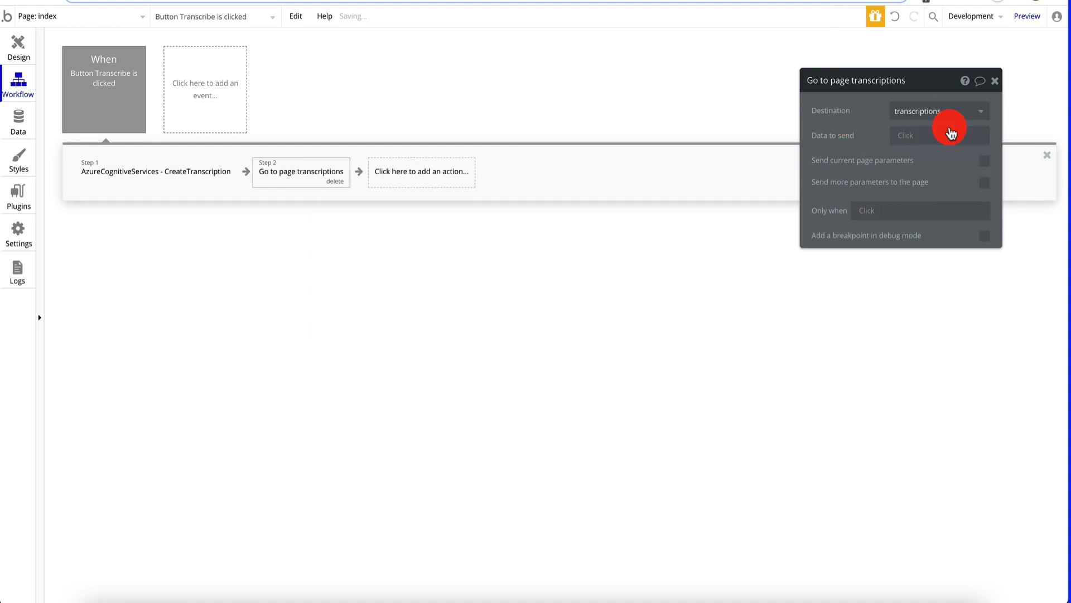
pyautogui.click(996, 81)
# - Open the empty transcriptions page in Design, then the Plugins tab's API Connector
pyautogui.click(15, 46)
pyautogui.click(47, 19)
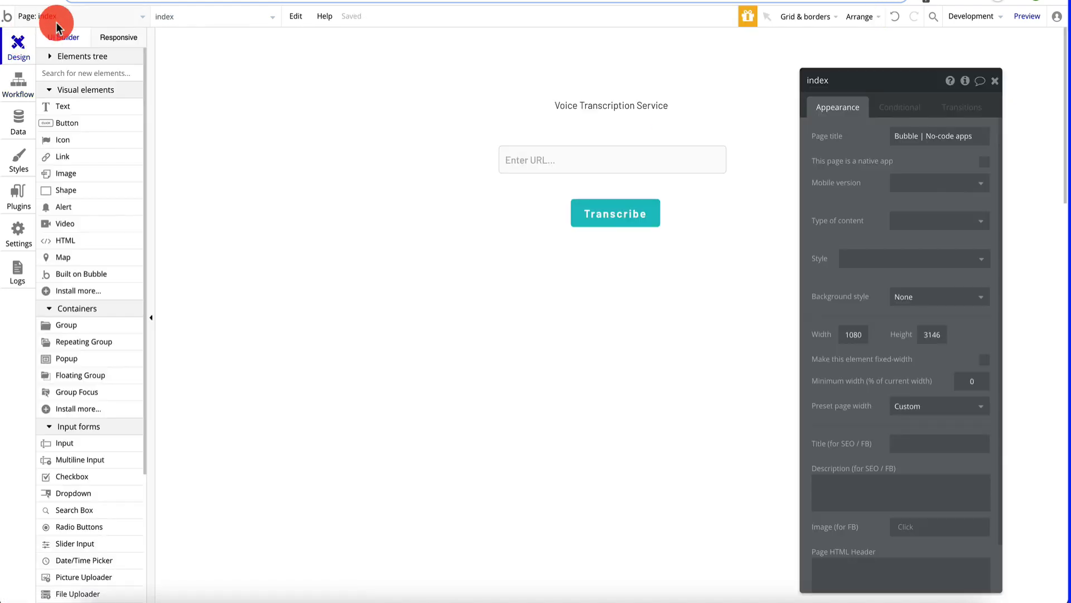
pyautogui.click(210, 57)
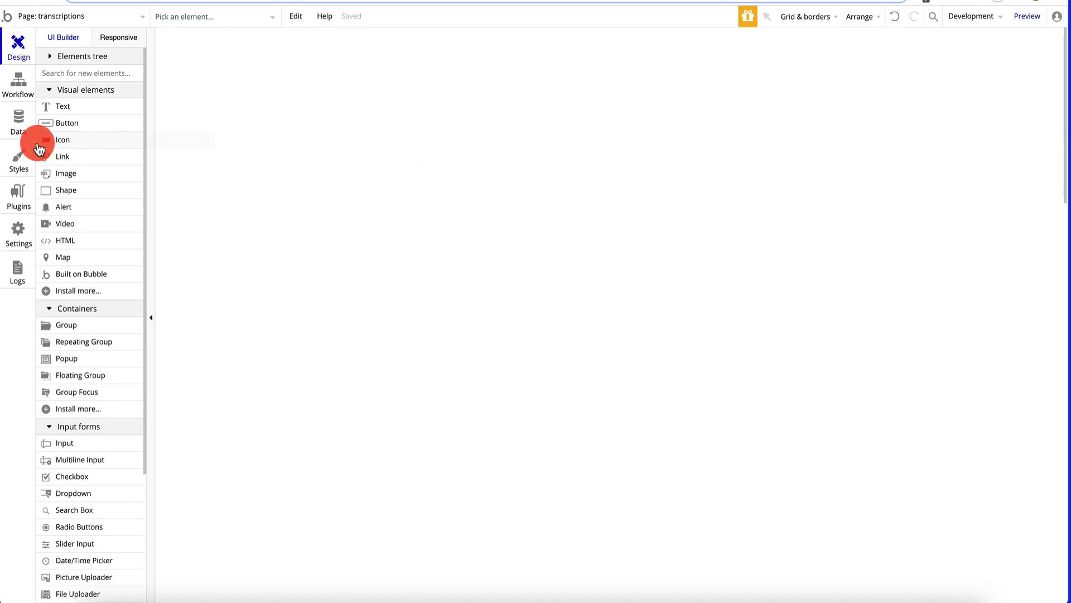
pyautogui.click(20, 208)
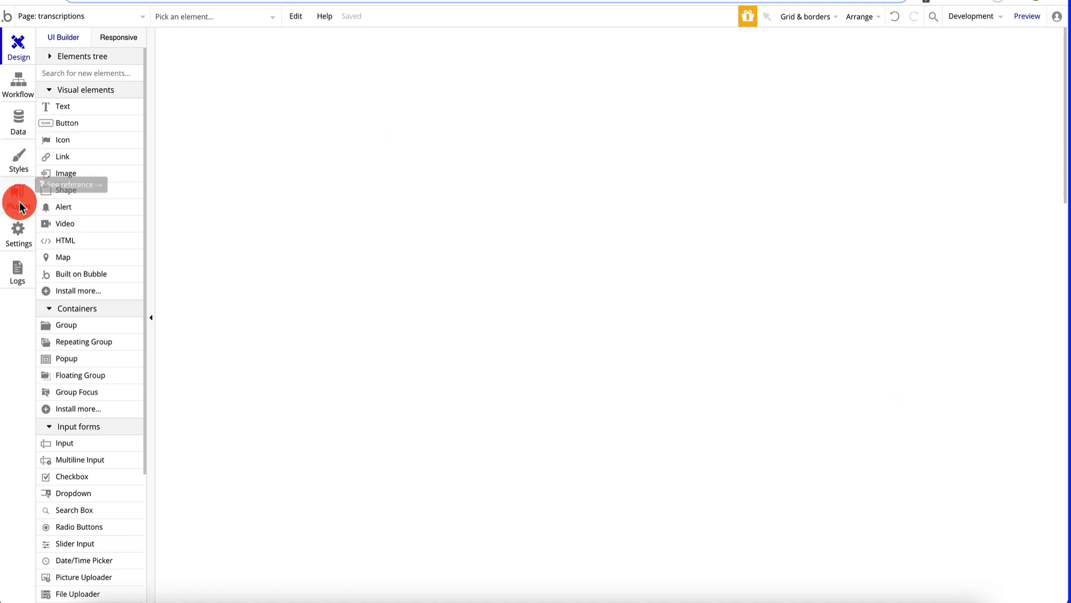
pyautogui.scroll(10, 980, 158)
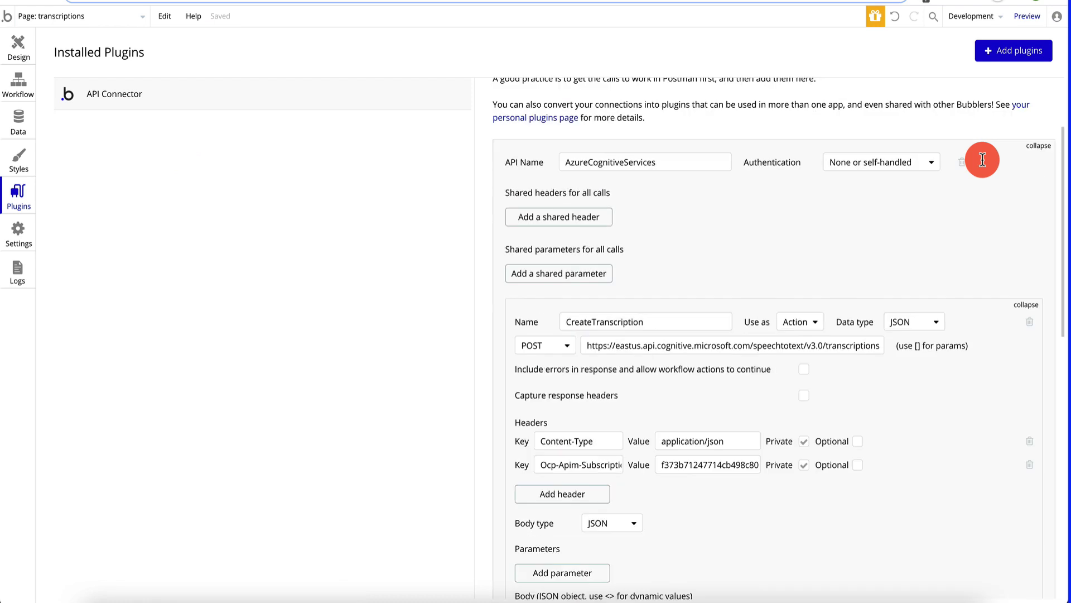
# - Collapse CreateTranscription, add another call, and start renaming it 'Get…' for GetTranscriptions
pyautogui.click(1029, 428)
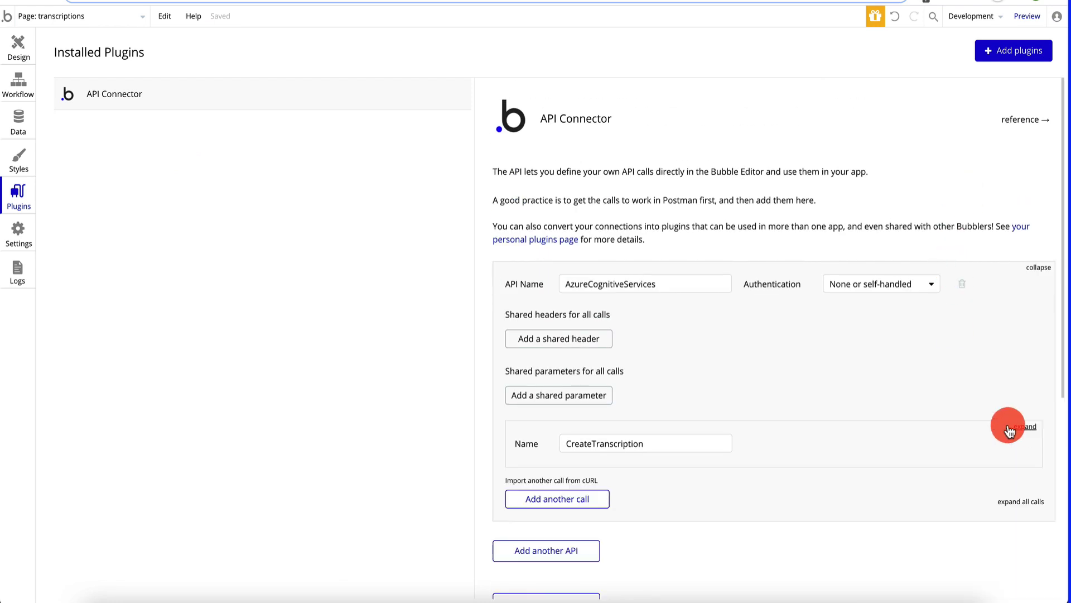
pyautogui.scroll(-5, 754, 383)
pyautogui.click(589, 251)
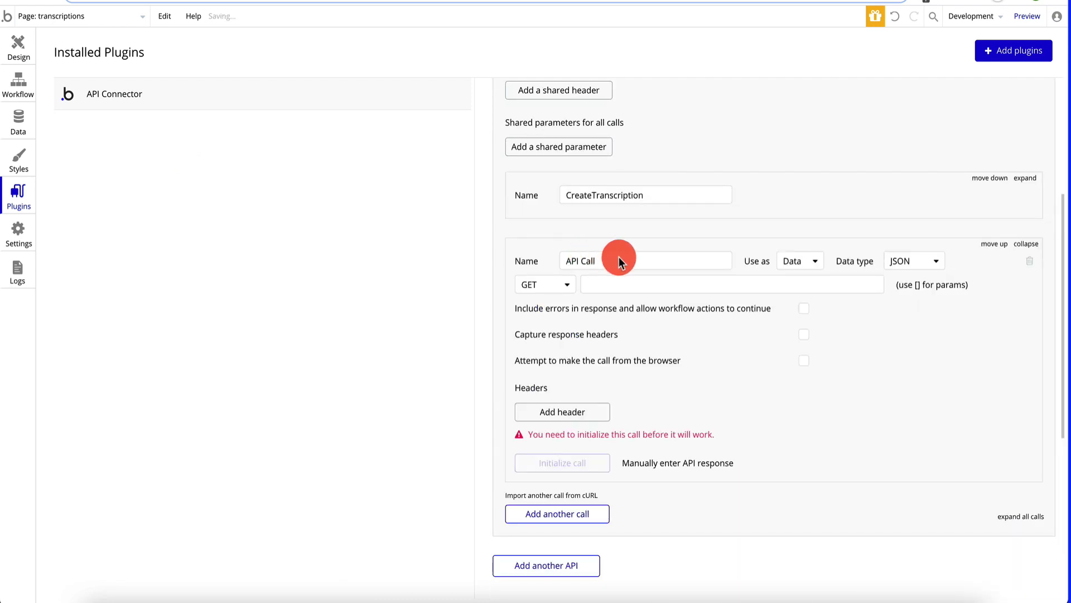
pyautogui.hotkey('ctrl', 'a')
pyautogui.press('BackSpace')
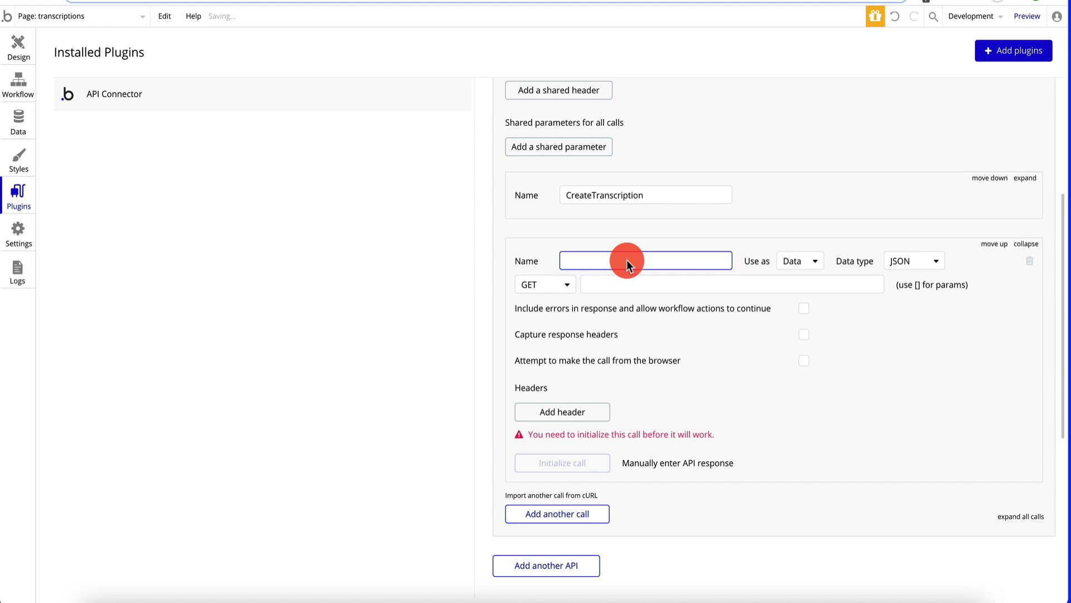
pyautogui.write('Get')
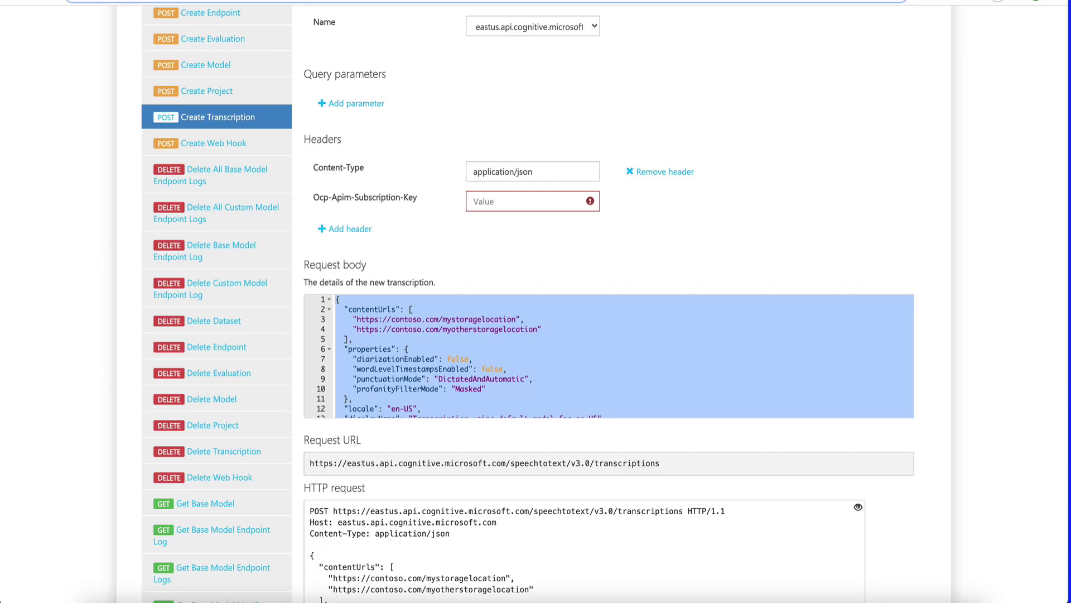
# - Open the Get Transcriptions East US testing console and select its Request URL
pyautogui.scroll(-20, 210, 173)
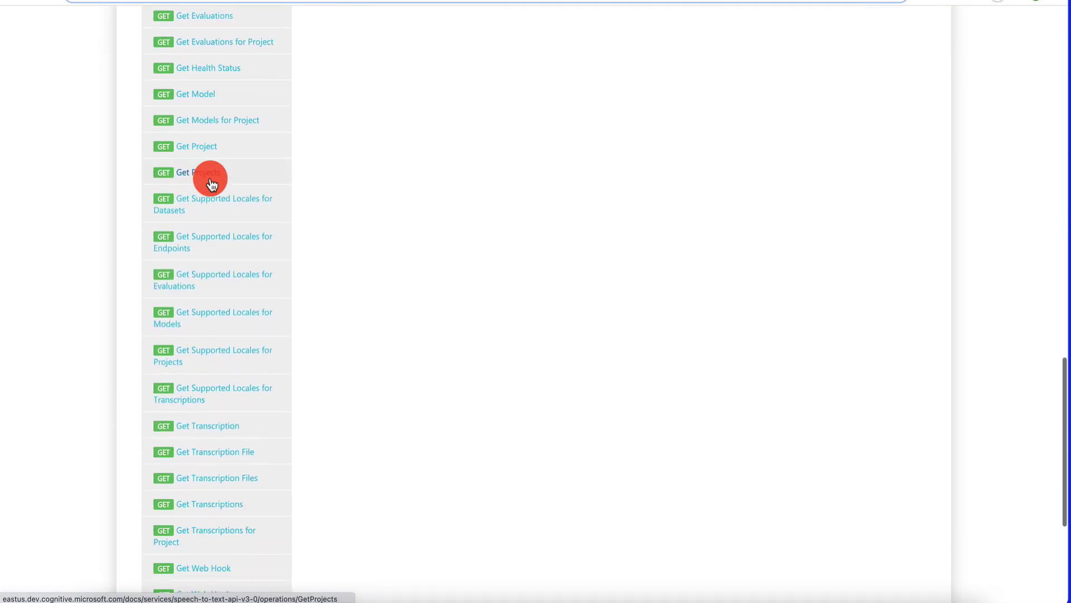
pyautogui.scroll(-5, 210, 179)
pyautogui.click(208, 302)
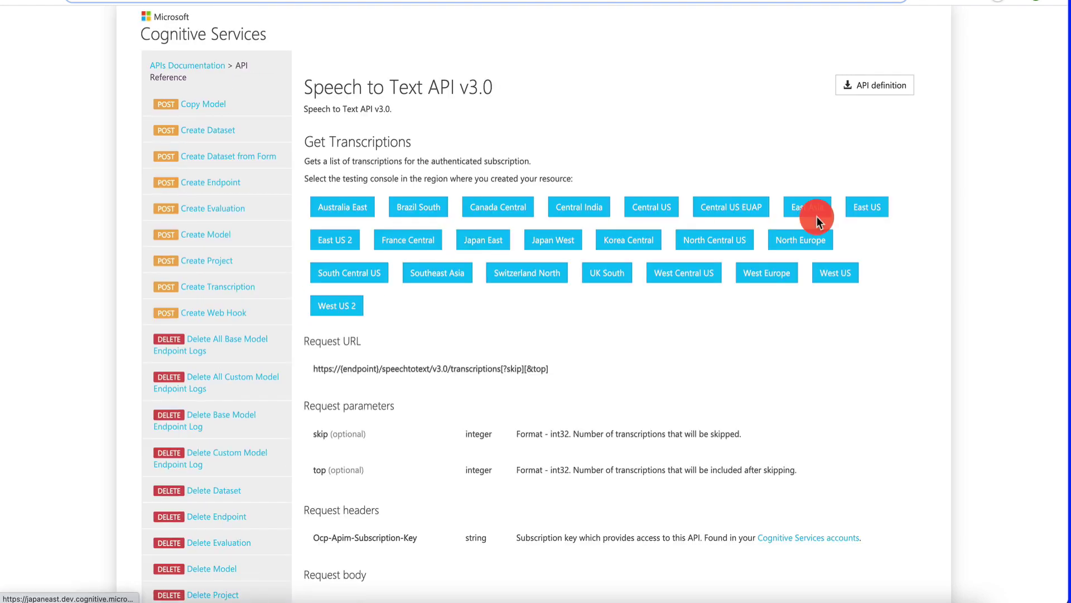
pyautogui.click(868, 211)
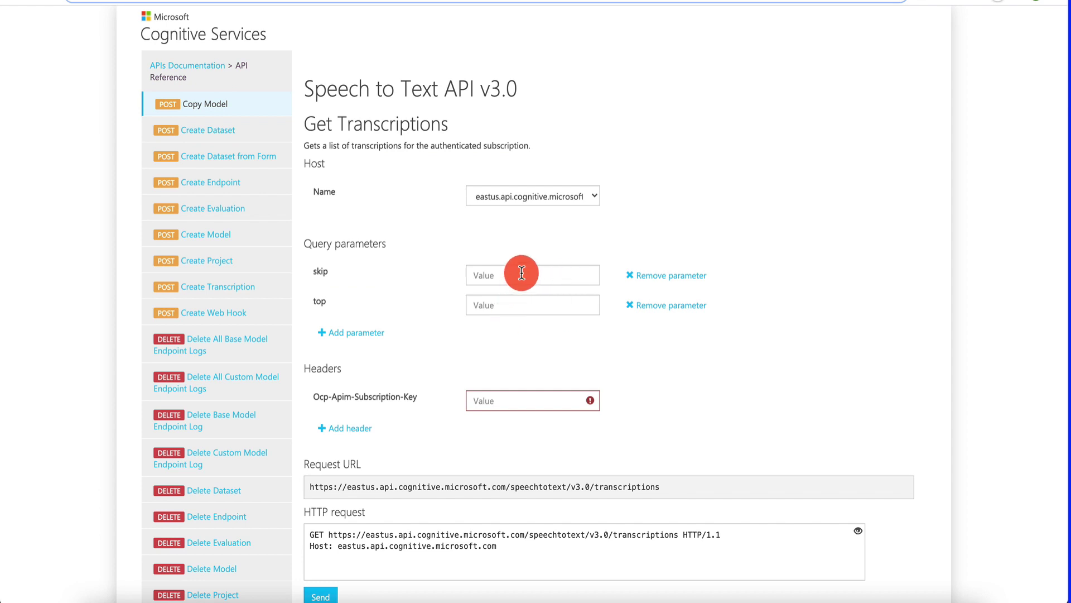
pyautogui.scroll(-3, 558, 307)
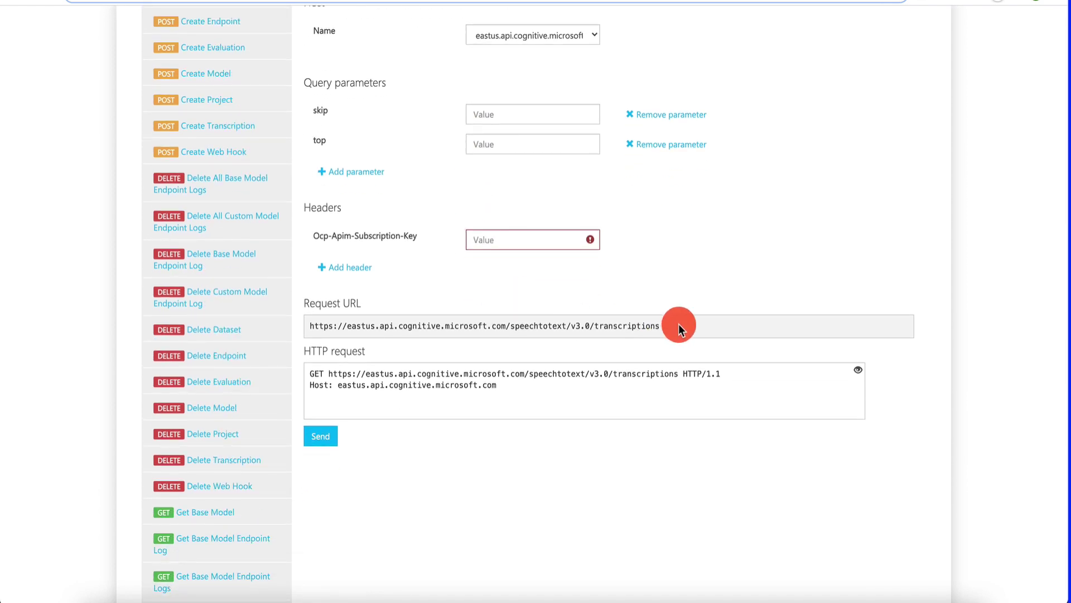
pyautogui.moveTo(679, 323); pyautogui.dragTo(306, 327)
pyautogui.hotkey('ctrl', 'c')
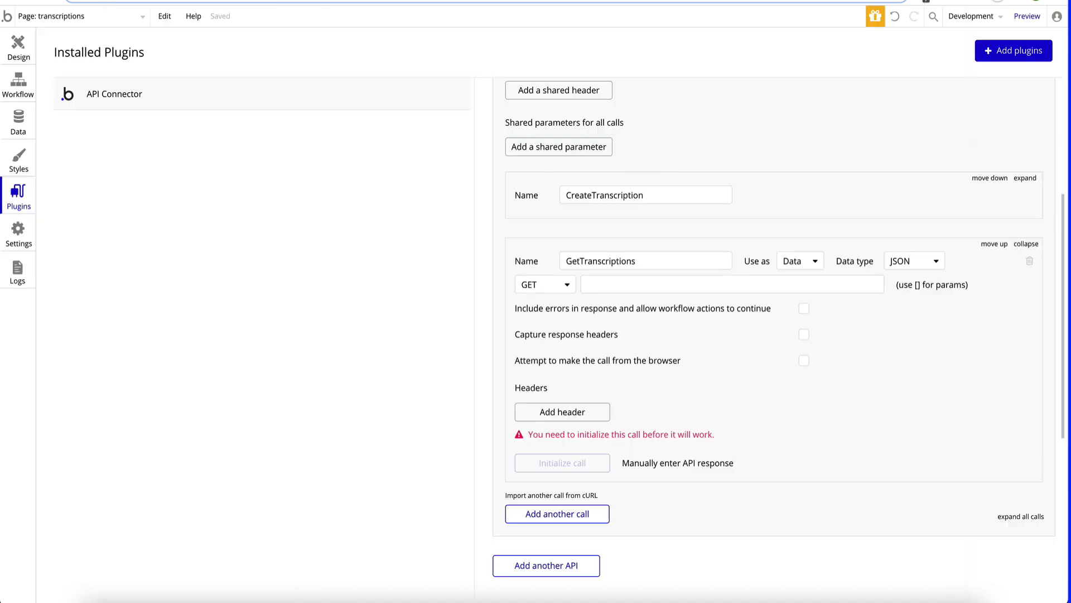
# - Paste the East US transcriptions URL into GET and add an Ocp-Apim-Subscription-Key header
pyautogui.click(626, 284)
pyautogui.hotkey('ctrl', 'v')
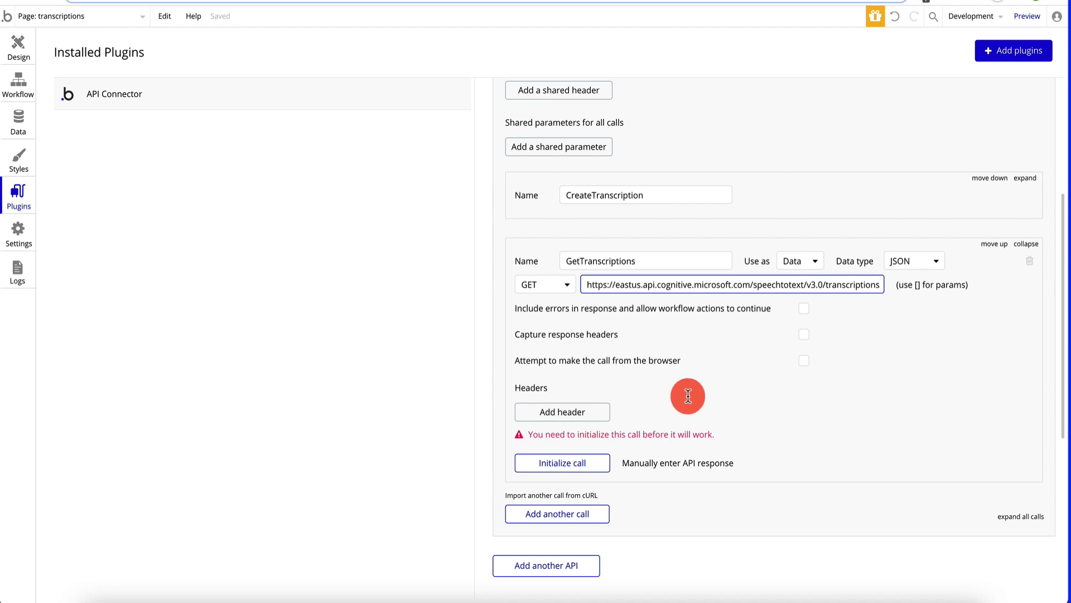
pyautogui.click(590, 414)
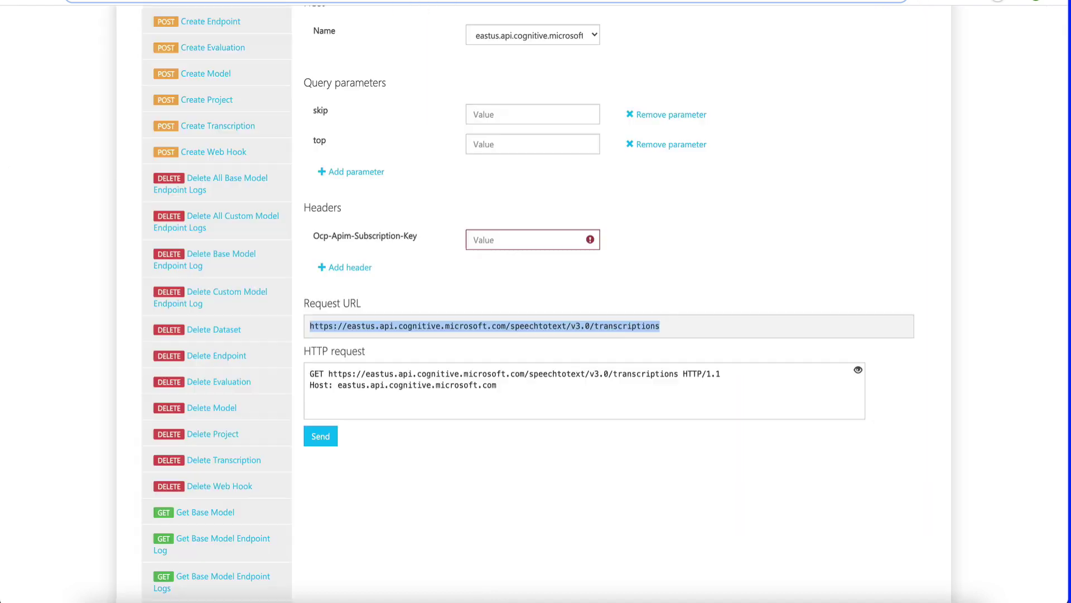
pyautogui.moveTo(419, 274); pyautogui.dragTo(316, 276)
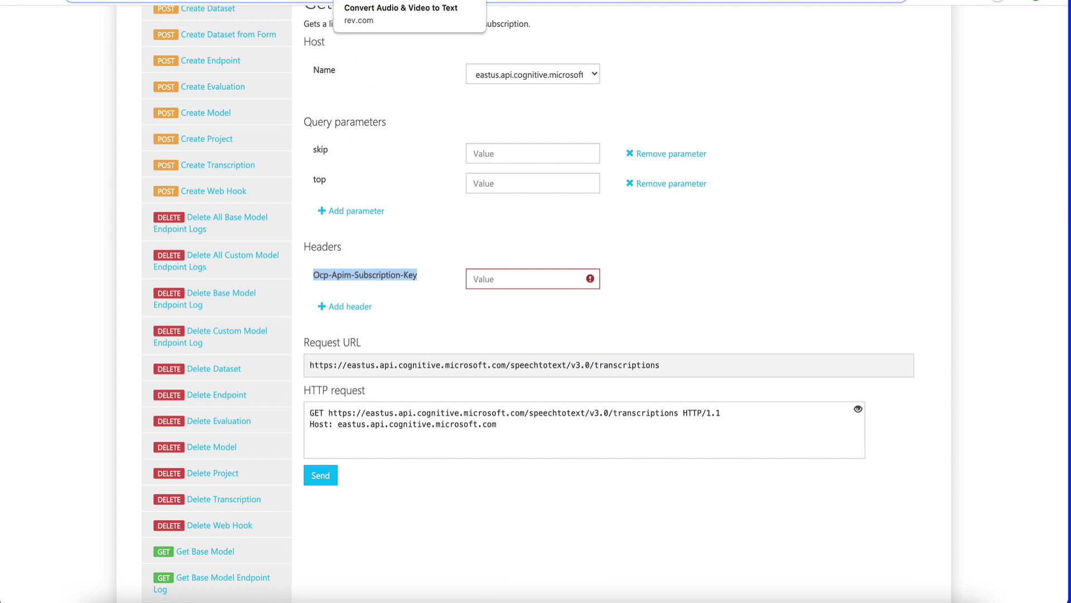
pyautogui.click(212, 1)
pyautogui.click(683, 390)
pyautogui.click(575, 380)
pyautogui.write('Ocp-Apim-Subscription-Key')
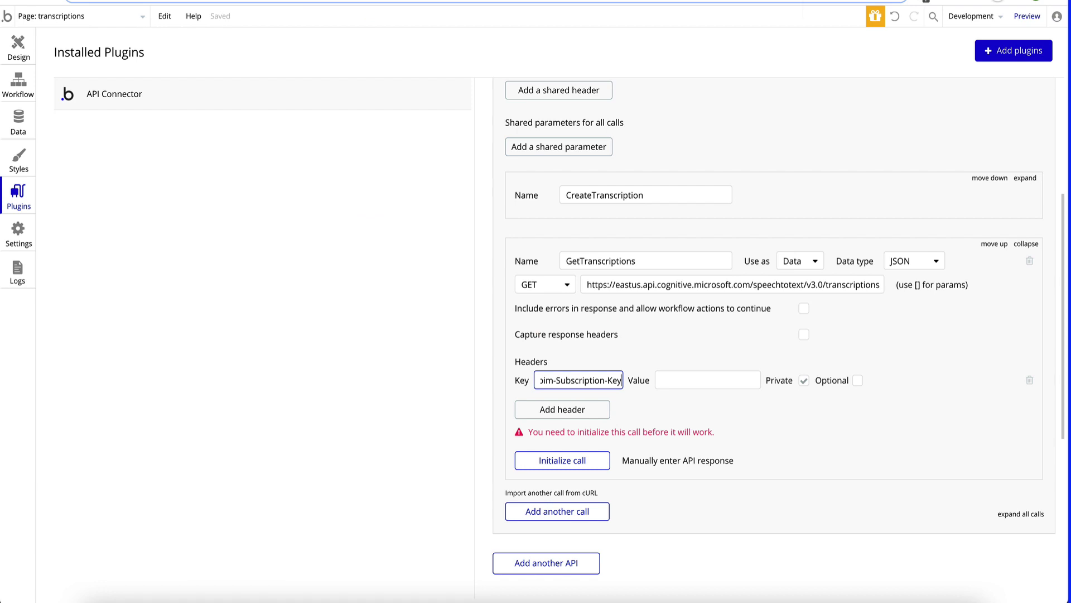
# - Copy Azure Key 1 and paste it as that header's value
pyautogui.hotkey('ctrl', 'Tab')
pyautogui.click(577, 249)
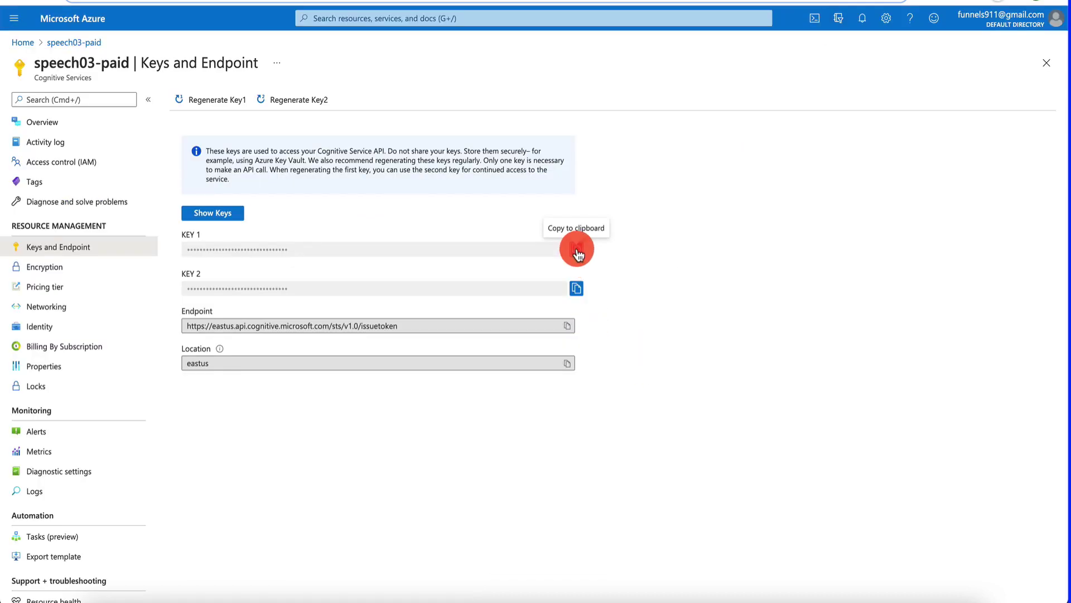
pyautogui.click(530, 1)
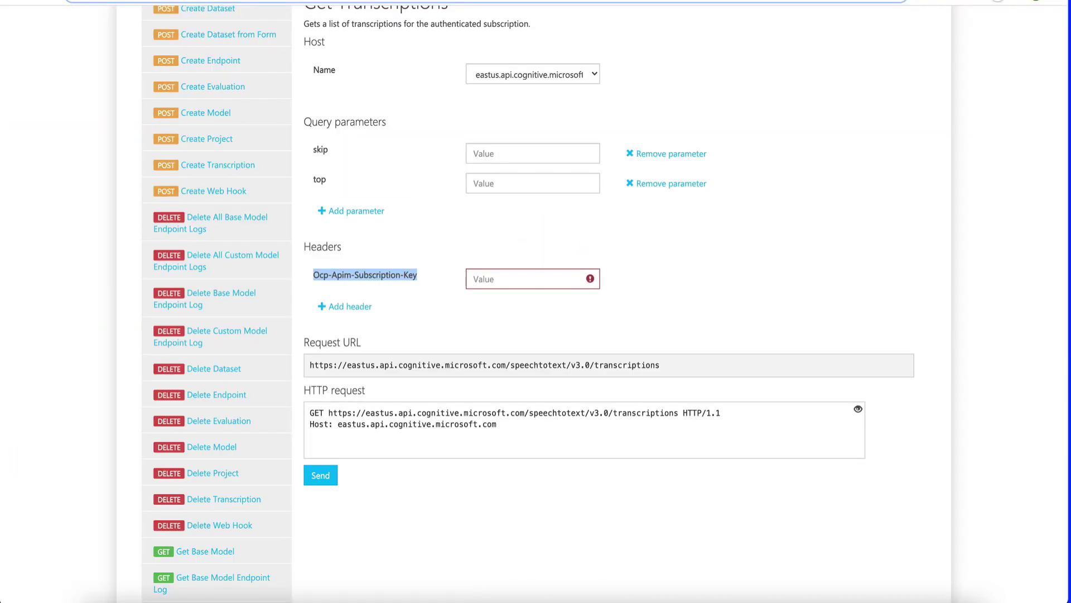
pyautogui.hotkey('ctrl', 'Tab')
pyautogui.click(706, 380)
pyautogui.hotkey('ctrl', 'v')
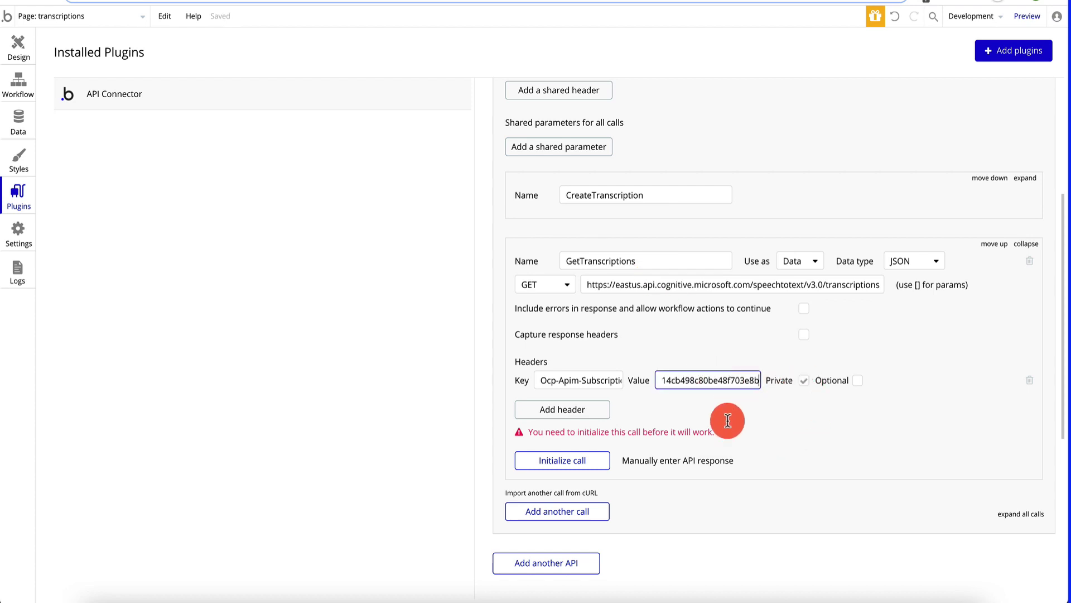
# - Initialize the GetTranscriptions call, save its returned field types, and return to the Design view
pyautogui.click(585, 459)
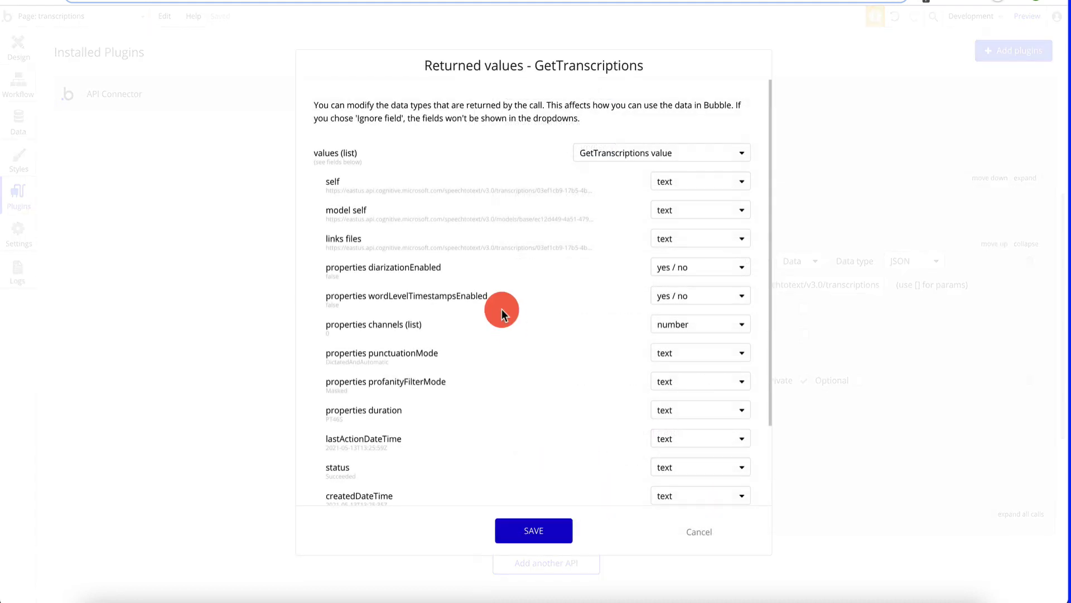
pyautogui.scroll(-3, 501, 310)
pyautogui.scroll(3, 501, 309)
pyautogui.scroll(-3, 418, 281)
pyautogui.scroll(3, 418, 282)
pyautogui.click(592, 161)
pyautogui.click(553, 530)
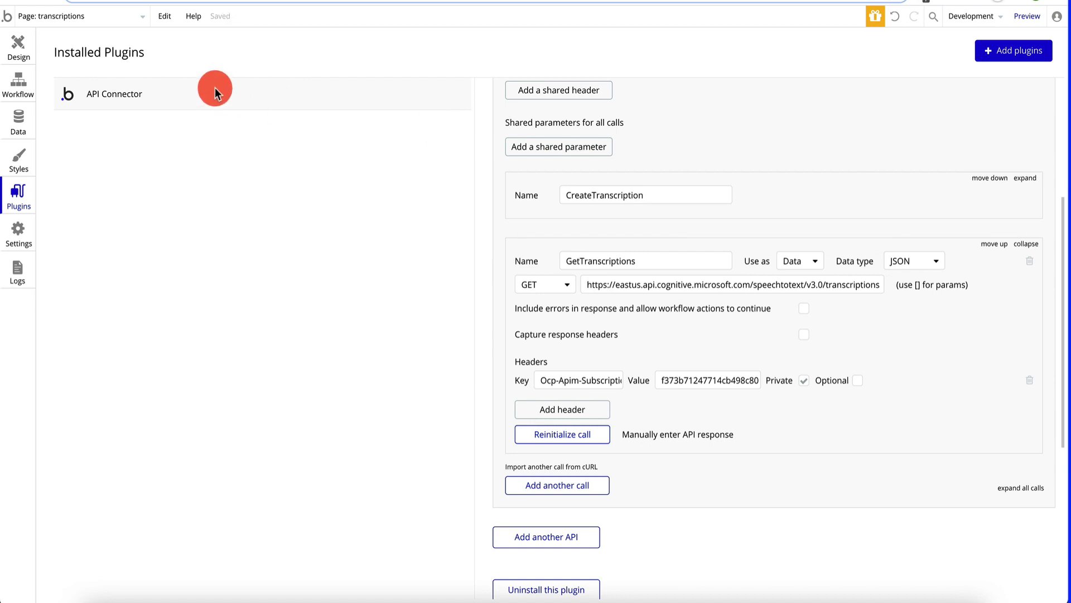
pyautogui.click(19, 55)
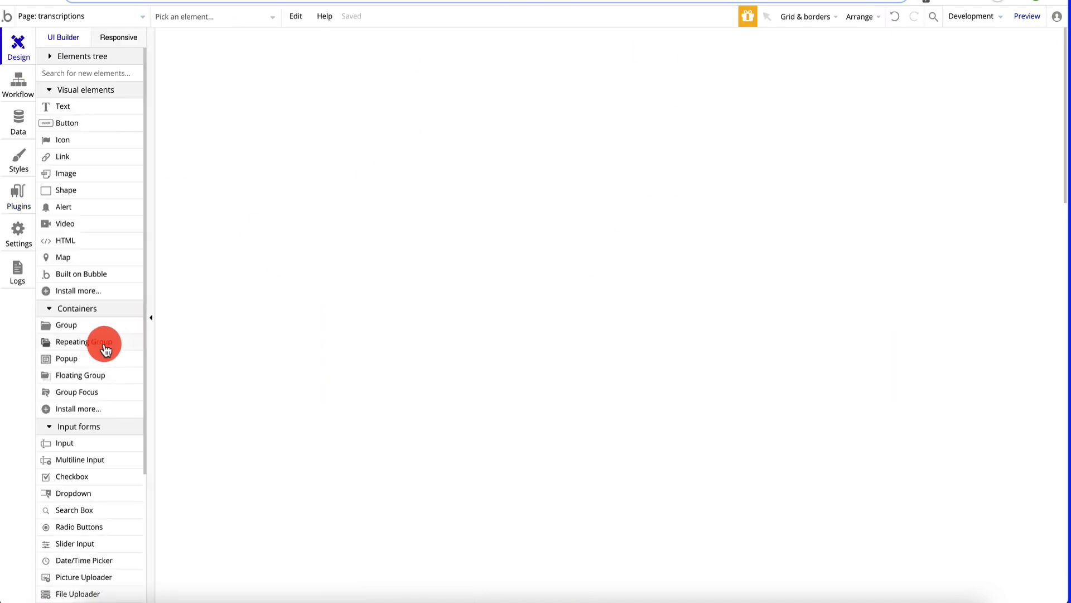
# - Place a repeating group about 876 wide near the top-left with content type GetTranscriptions value
pyautogui.moveTo(123, 340); pyautogui.dragTo(447, 119)
pyautogui.moveTo(553, 300); pyautogui.dragTo(931, 383)
pyautogui.moveTo(681, 210); pyautogui.dragTo(660, 191)
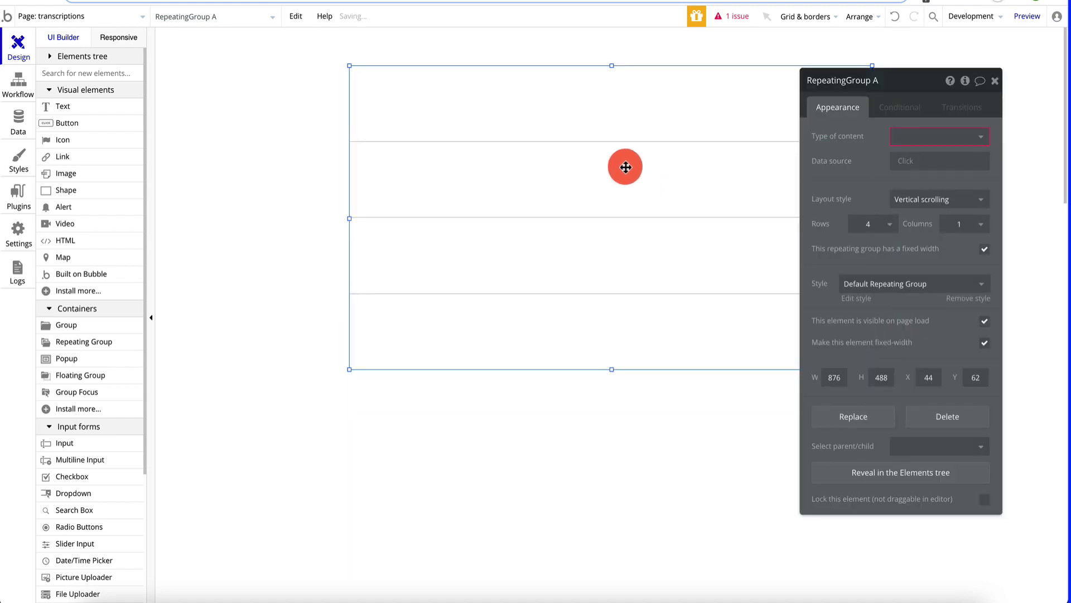
pyautogui.click(910, 146)
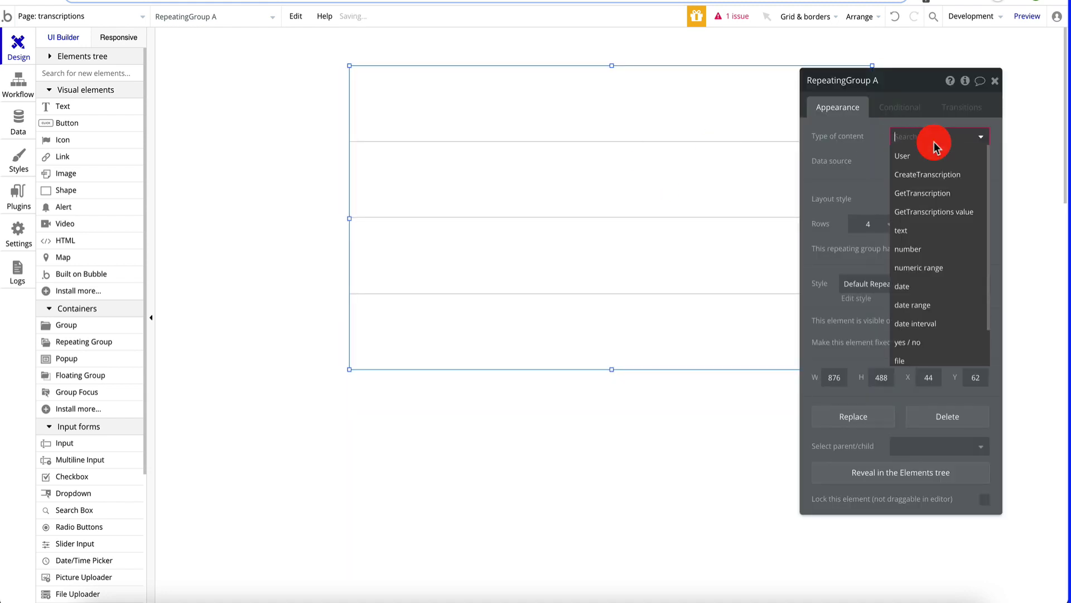
pyautogui.click(934, 213)
# - Source the group from the AzureCognitiveServices GetTranscriptions API and drop a text element in its first cell
pyautogui.click(904, 162)
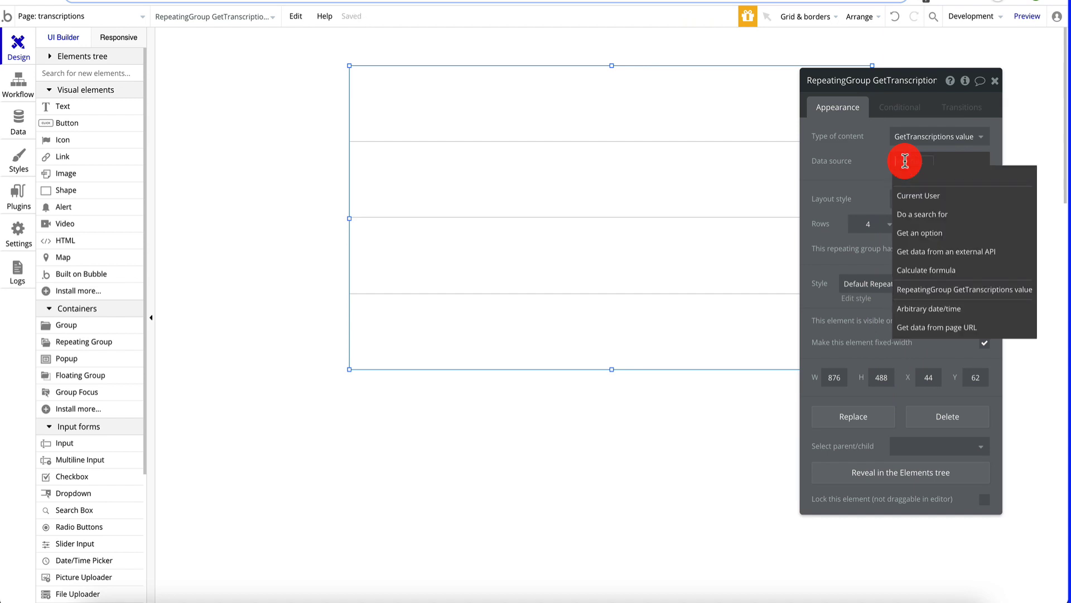
pyautogui.click(941, 252)
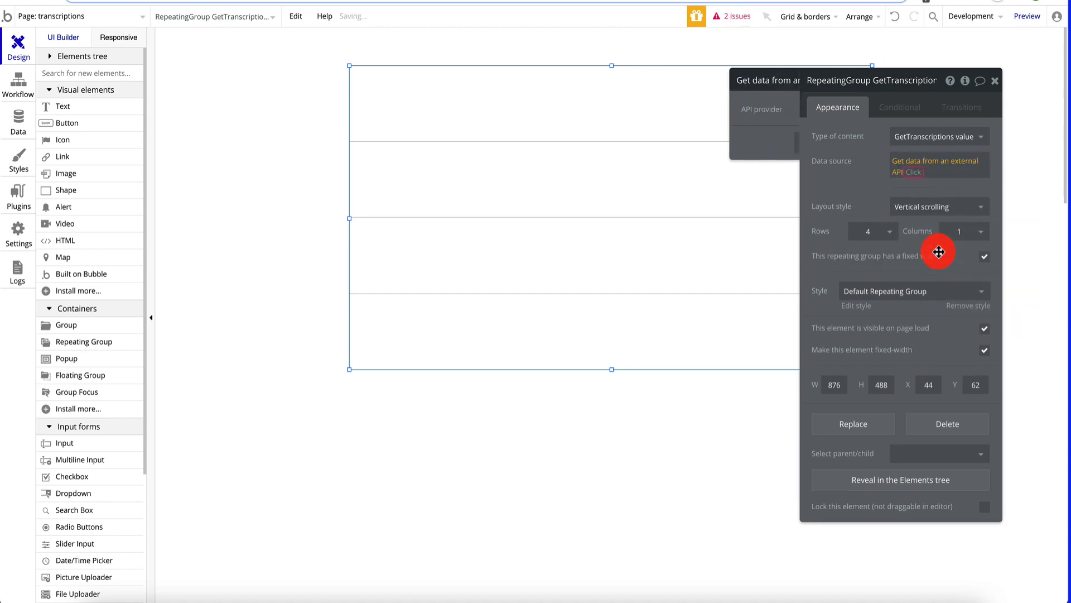
pyautogui.click(762, 109)
pyautogui.click(761, 129)
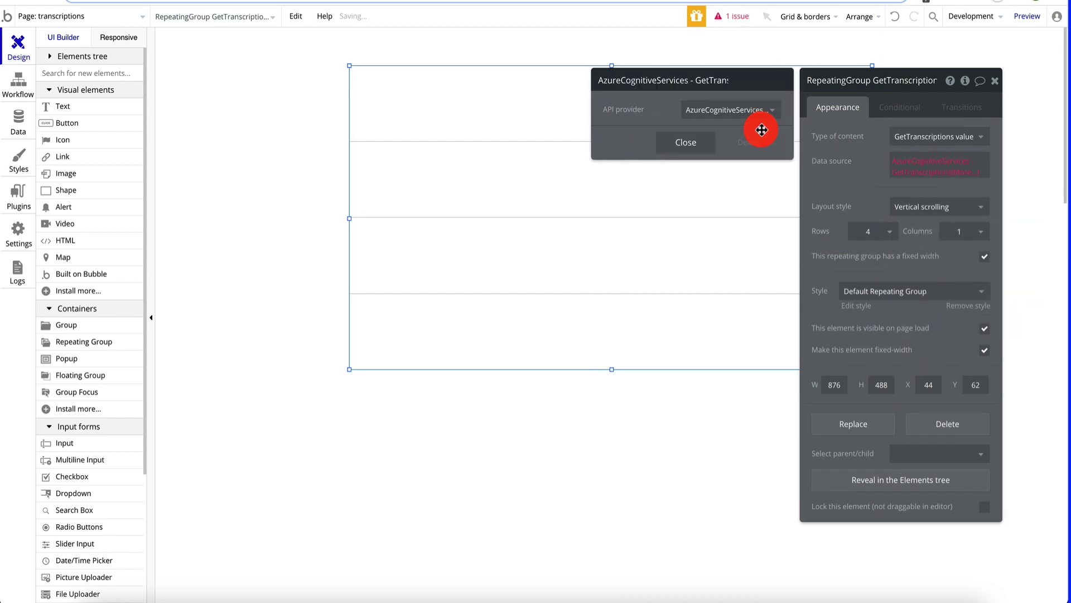
pyautogui.click(670, 139)
pyautogui.click(968, 205)
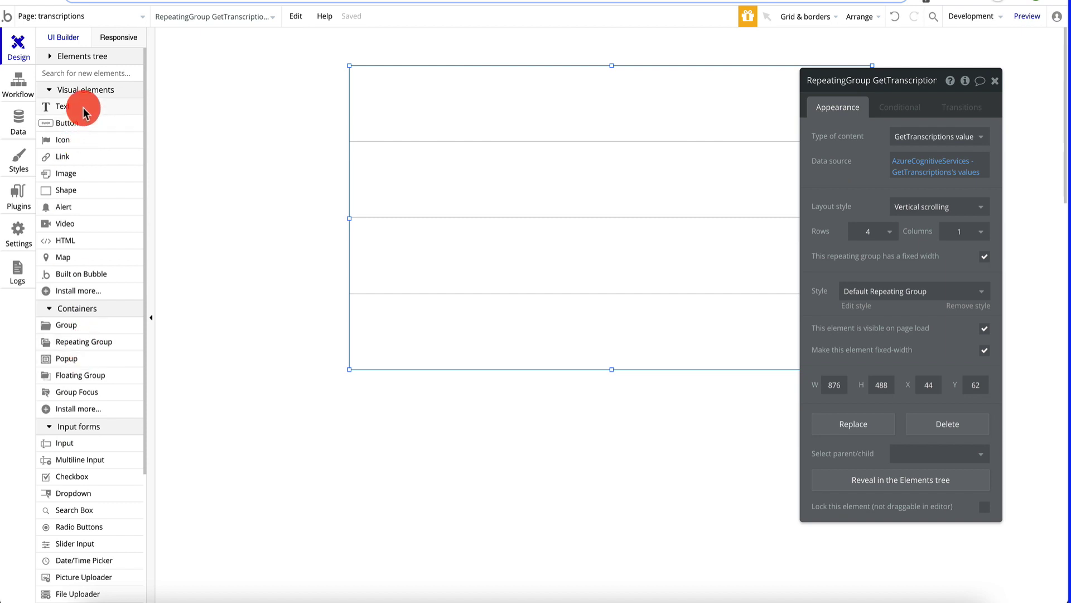
pyautogui.moveTo(81, 111); pyautogui.dragTo(402, 124)
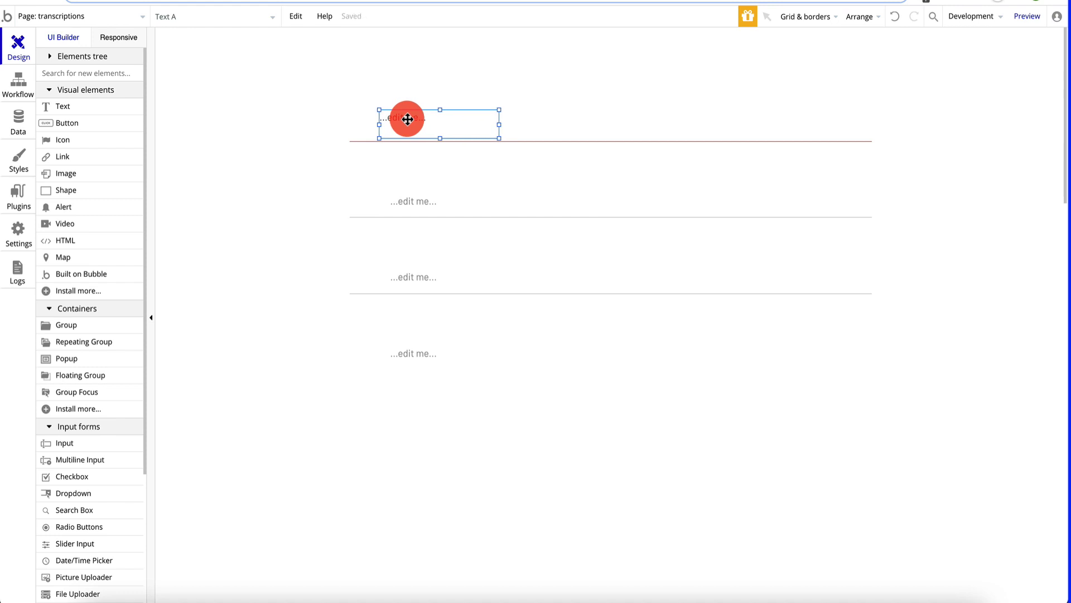
# - Make the first text element show the current cell's GetTranscriptions value's createdDateTime
pyautogui.doubleClick(411, 117)
pyautogui.click(904, 154)
pyautogui.hotkey('ctrl', 'a')
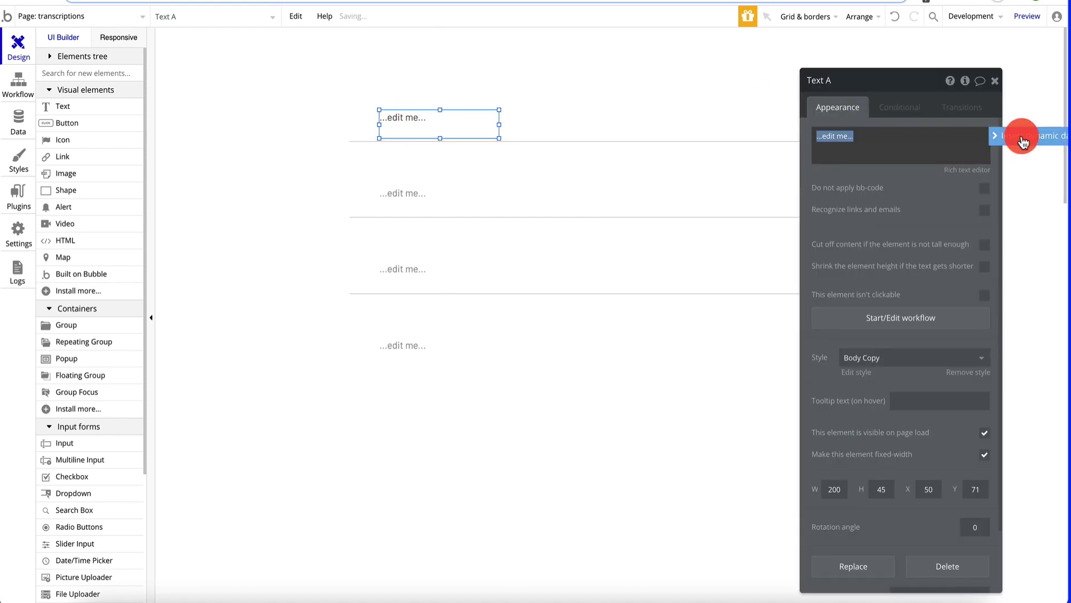
pyautogui.click(1022, 139)
pyautogui.click(936, 171)
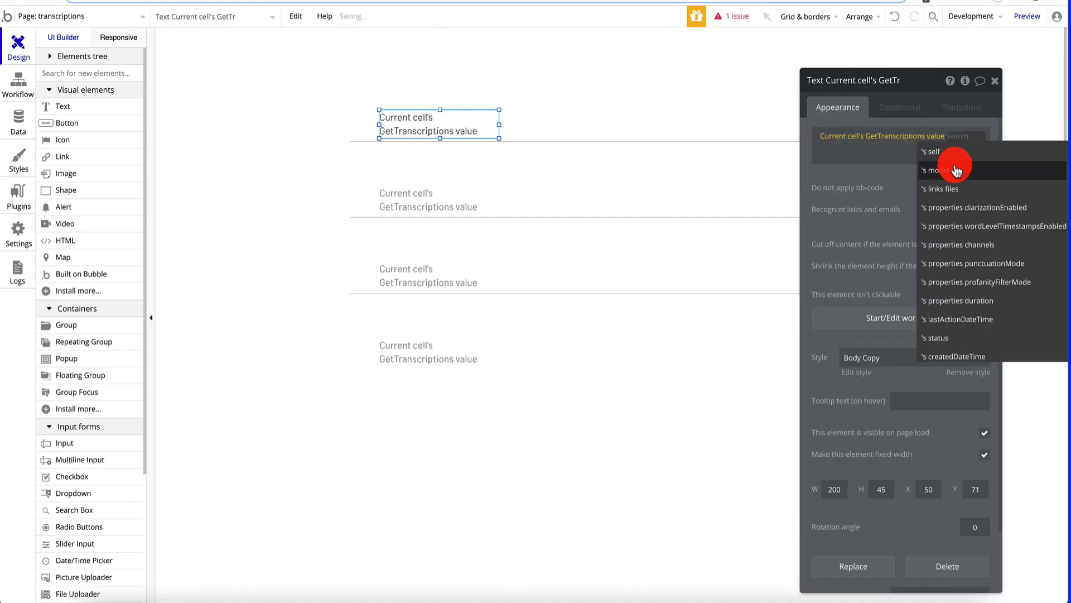
pyautogui.scroll(-1, 962, 279)
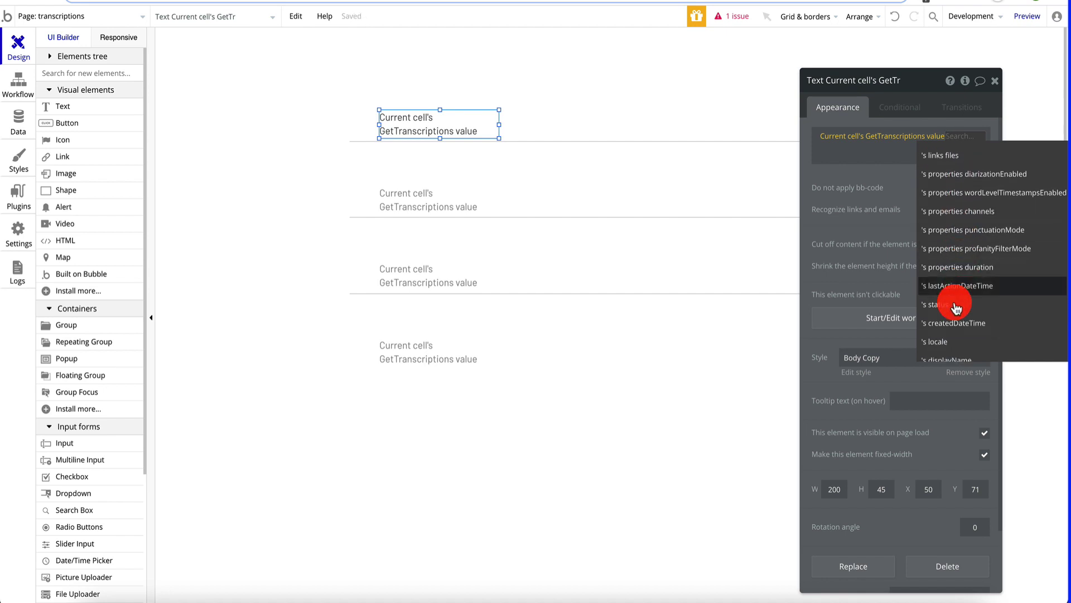
pyautogui.click(959, 324)
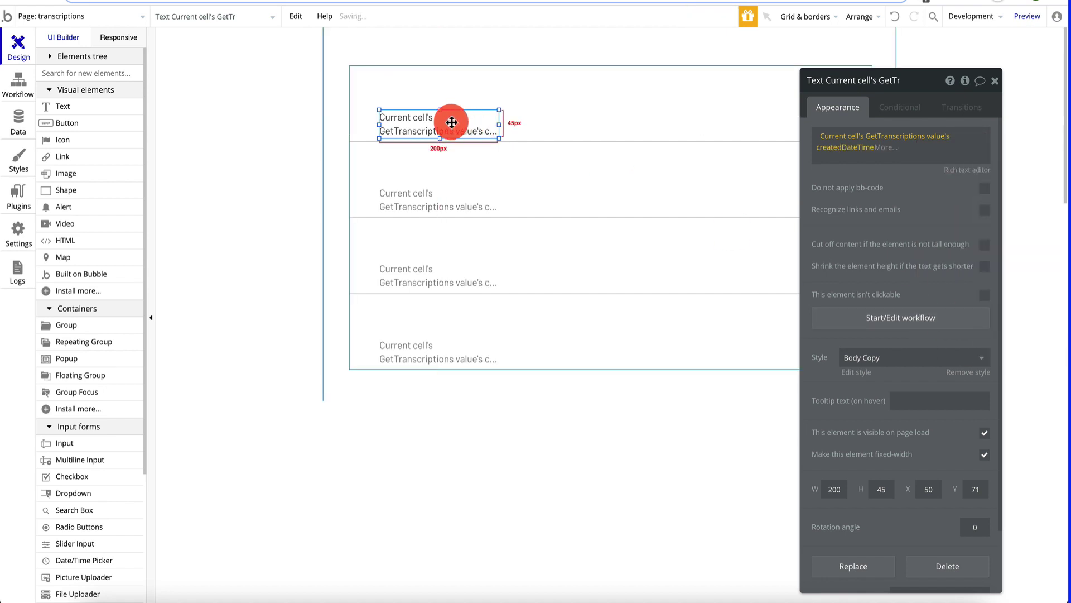
# - Copy the text into a second column showing each transcription's displayName
pyautogui.moveTo(451, 127); pyautogui.dragTo(629, 127)
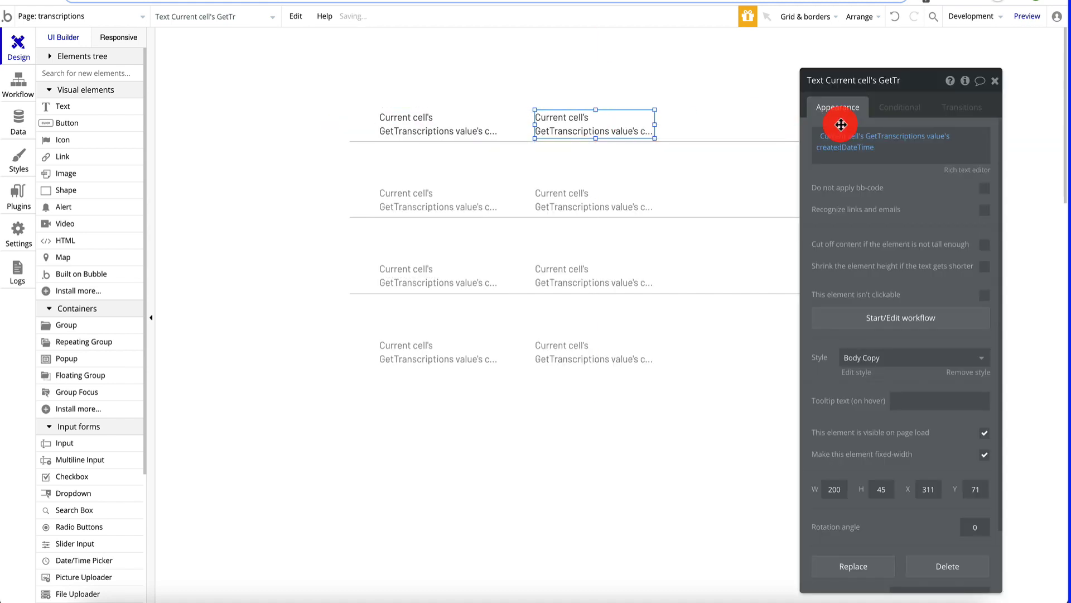
pyautogui.click(865, 151)
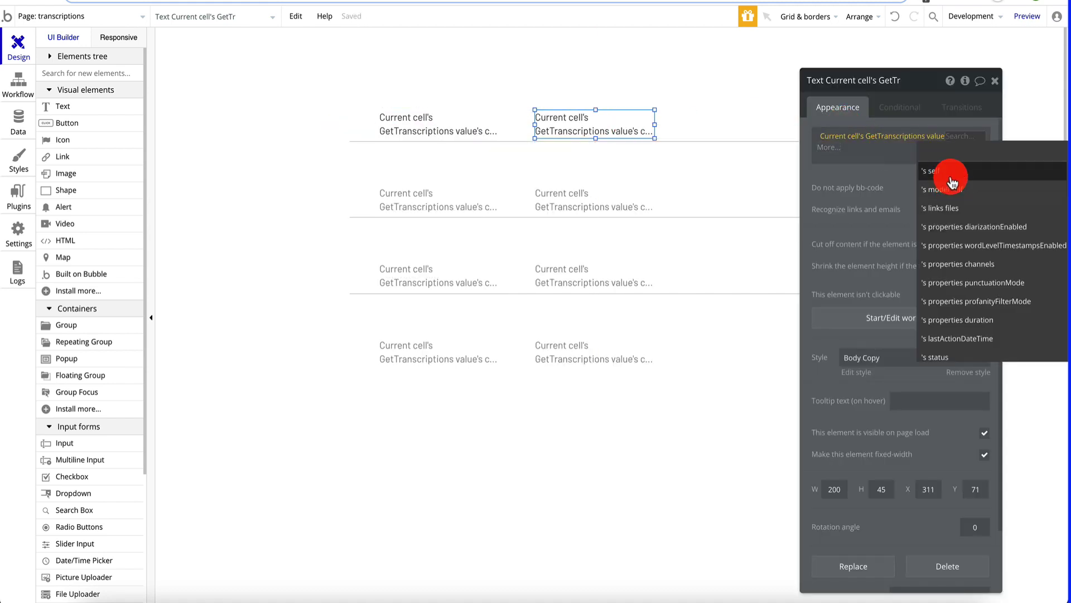
pyautogui.scroll(-1, 949, 273)
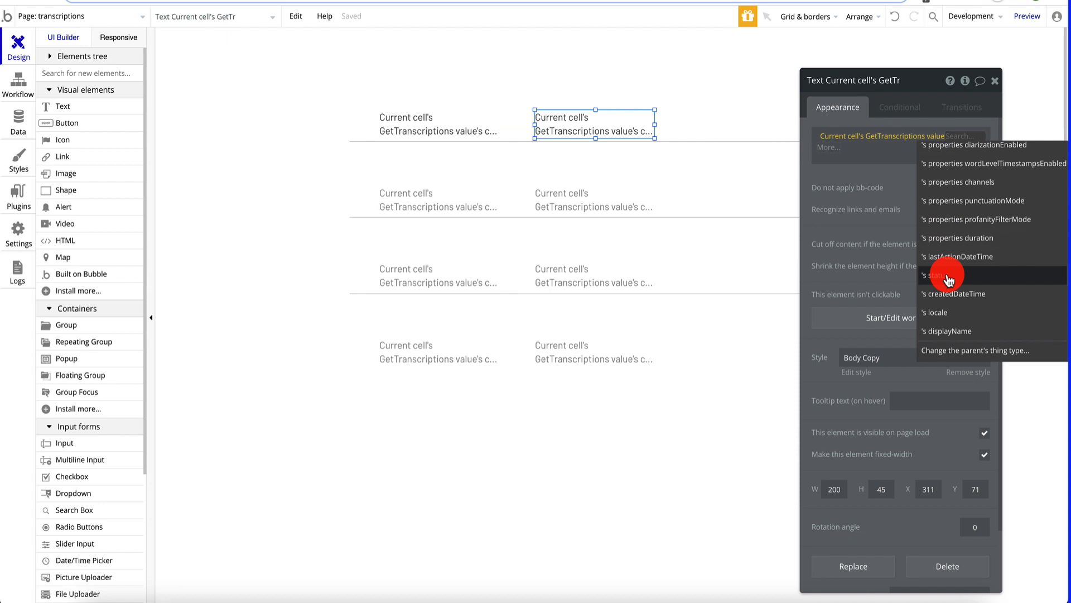
pyautogui.click(949, 332)
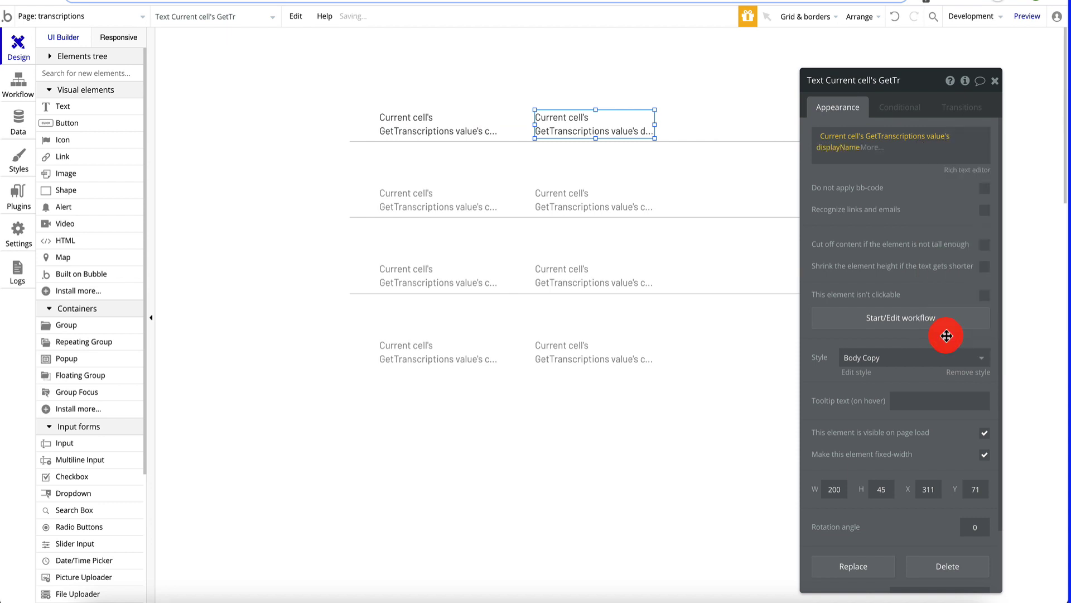
pyautogui.moveTo(624, 128); pyautogui.dragTo(770, 124)
pyautogui.click(627, 131)
# - Copy the text into a third column showing each transcription's status
pyautogui.click(627, 131)
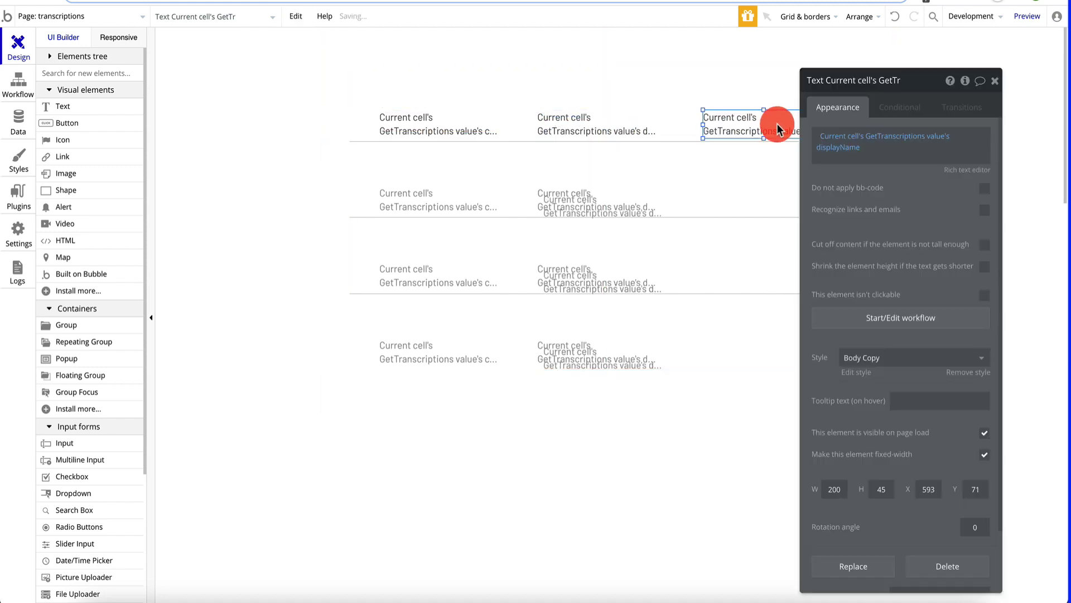
pyautogui.click(852, 151)
pyautogui.scroll(-1, 949, 318)
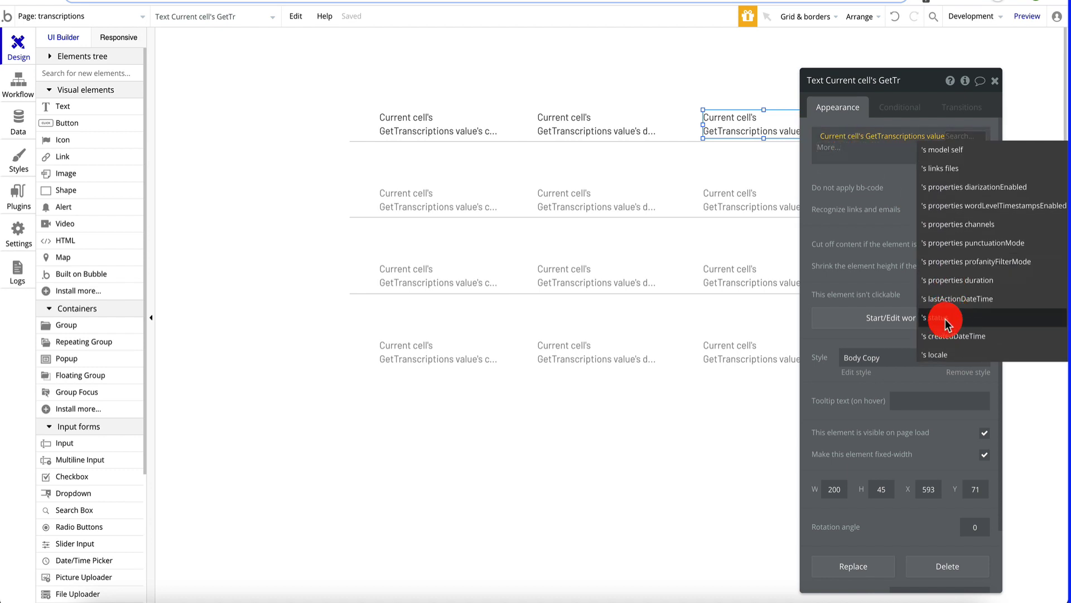
pyautogui.click(945, 318)
pyautogui.click(995, 81)
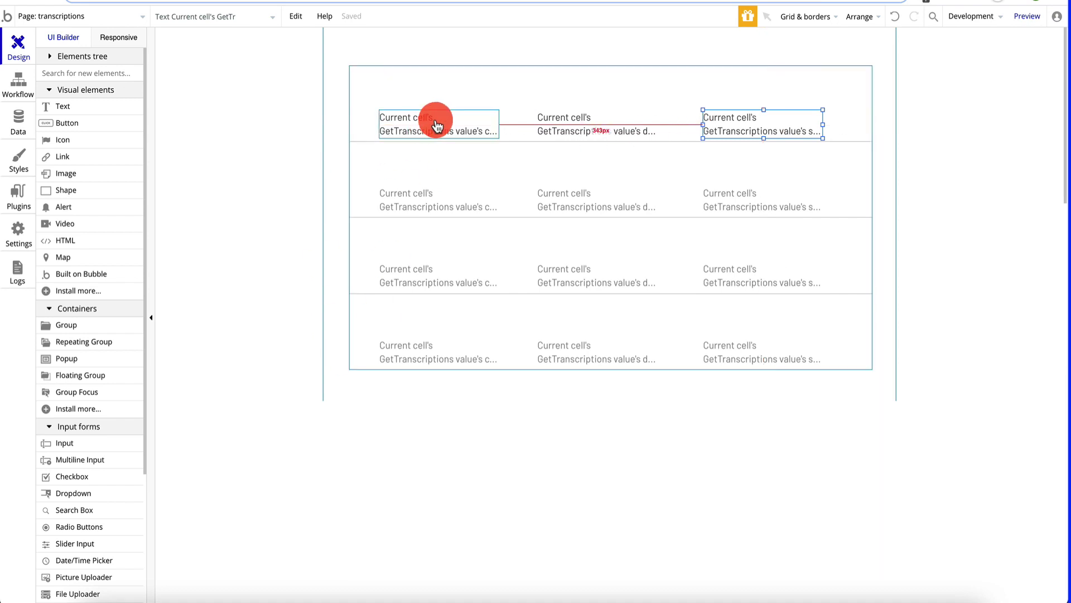
pyautogui.click(886, 122)
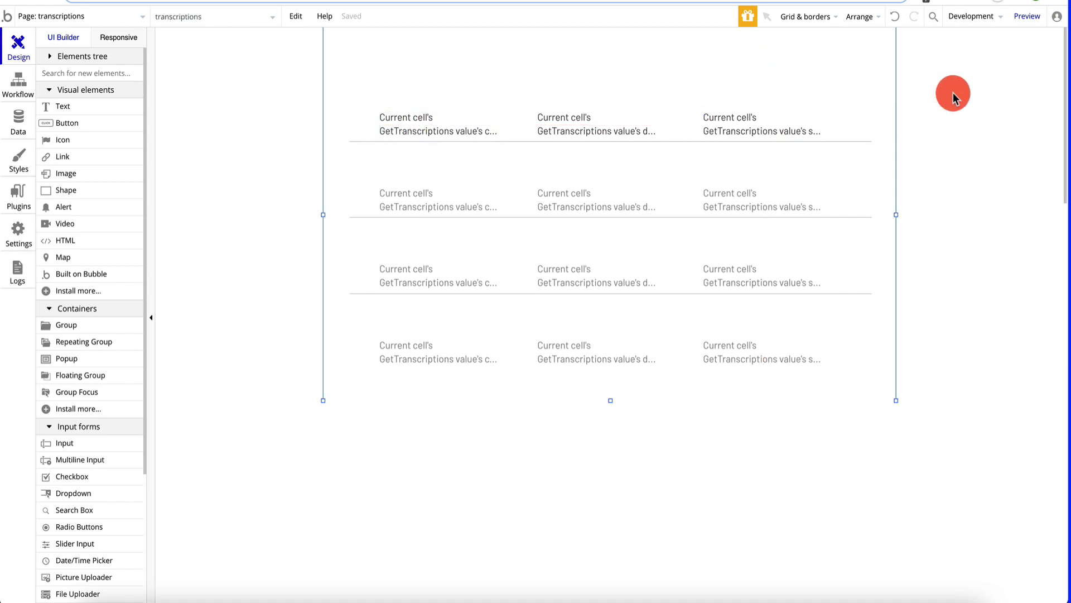
pyautogui.click(1021, 22)
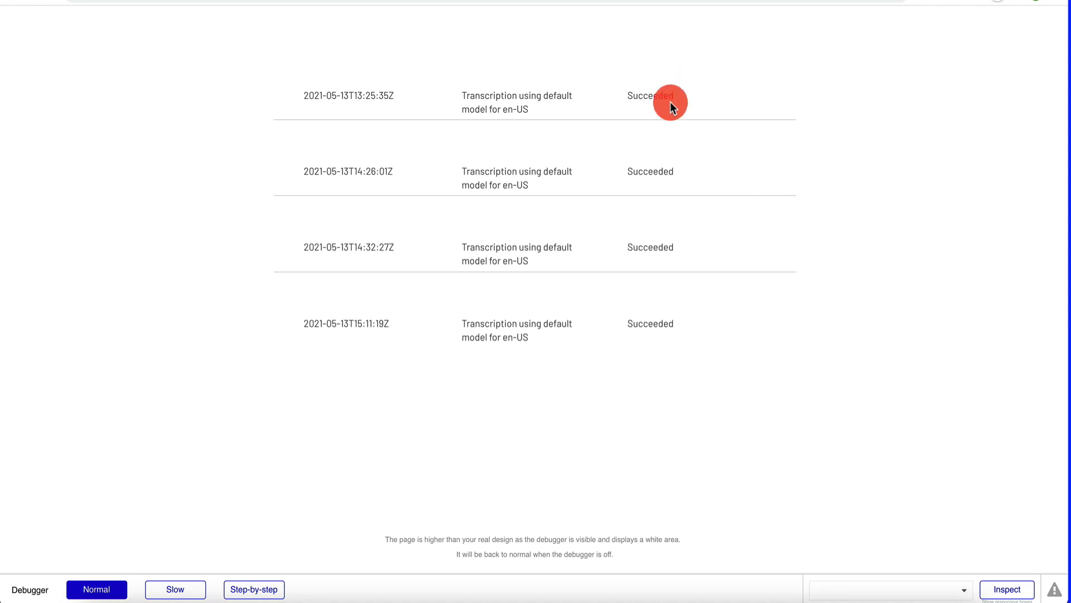
pyautogui.hotkey('ctrl', 'Tab')
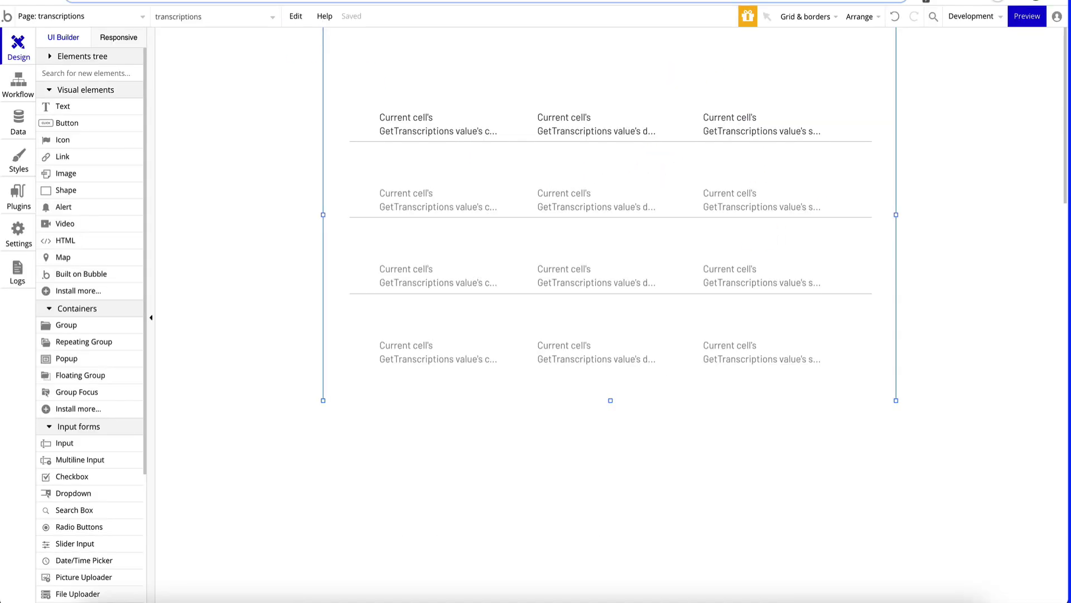
# - Add a 'Created Time' heading above the first column
pyautogui.moveTo(94, 110); pyautogui.dragTo(411, 65)
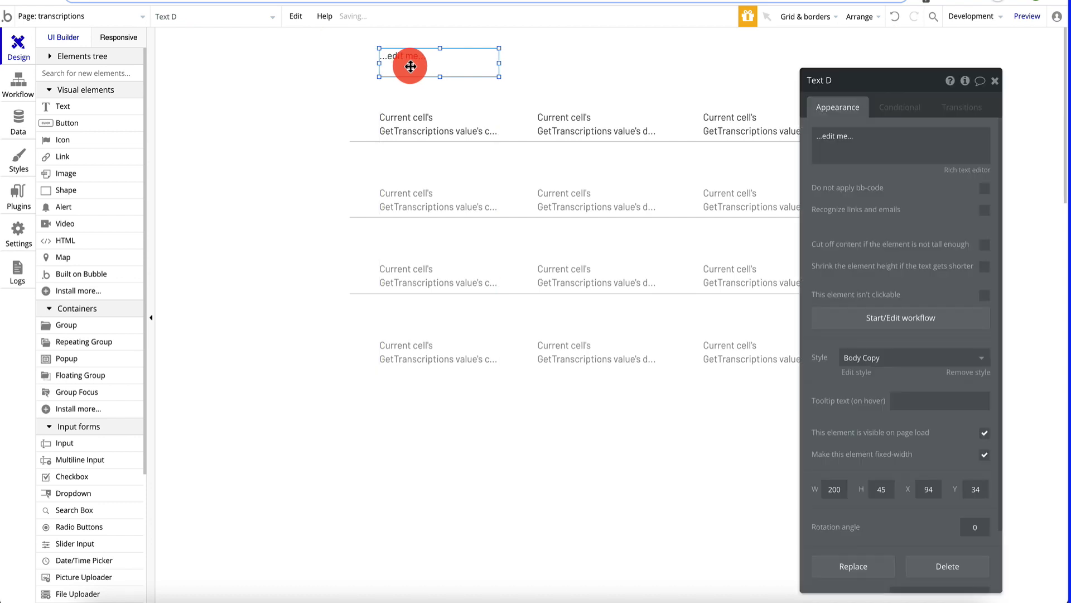
pyautogui.click(880, 136)
pyautogui.tripleClick(865, 139)
pyautogui.write('c')
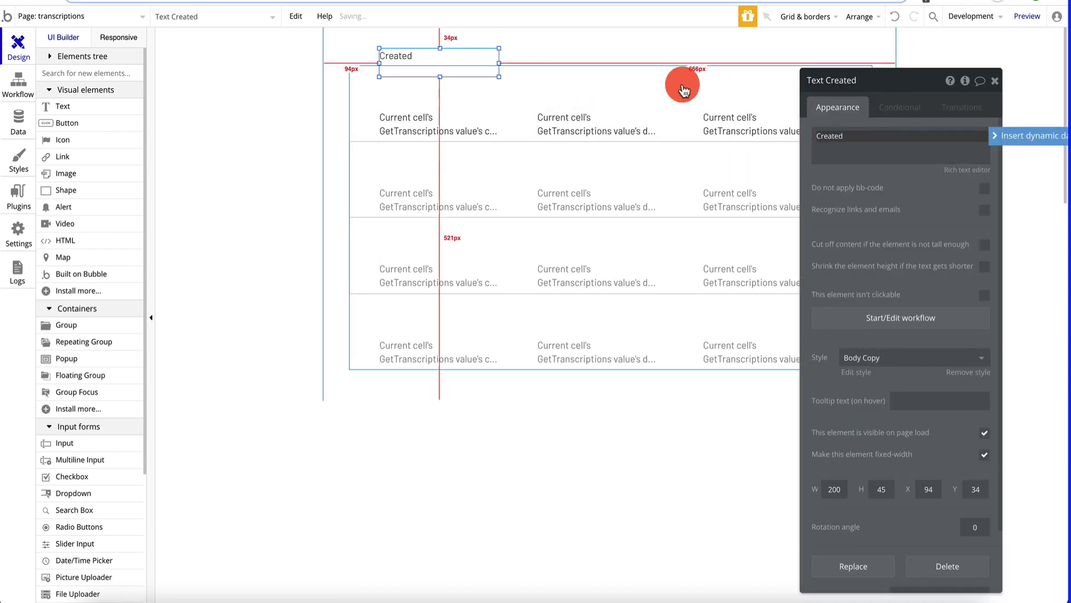
pyautogui.write('reated Time')
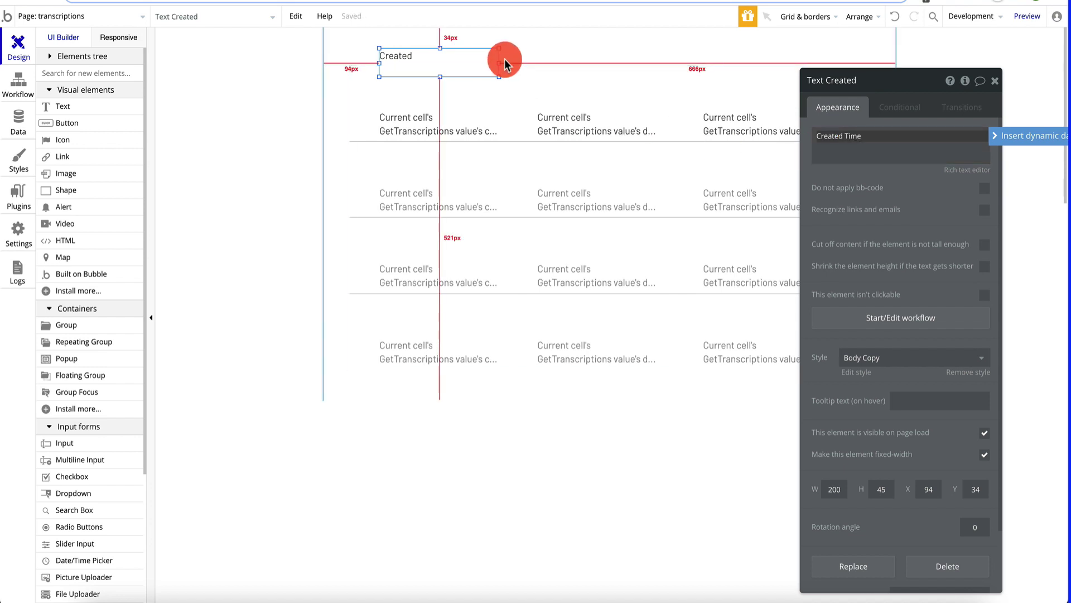
pyautogui.click(531, 67)
# - Add a 'Name' heading above the second column
pyautogui.moveTo(466, 65); pyautogui.dragTo(626, 60)
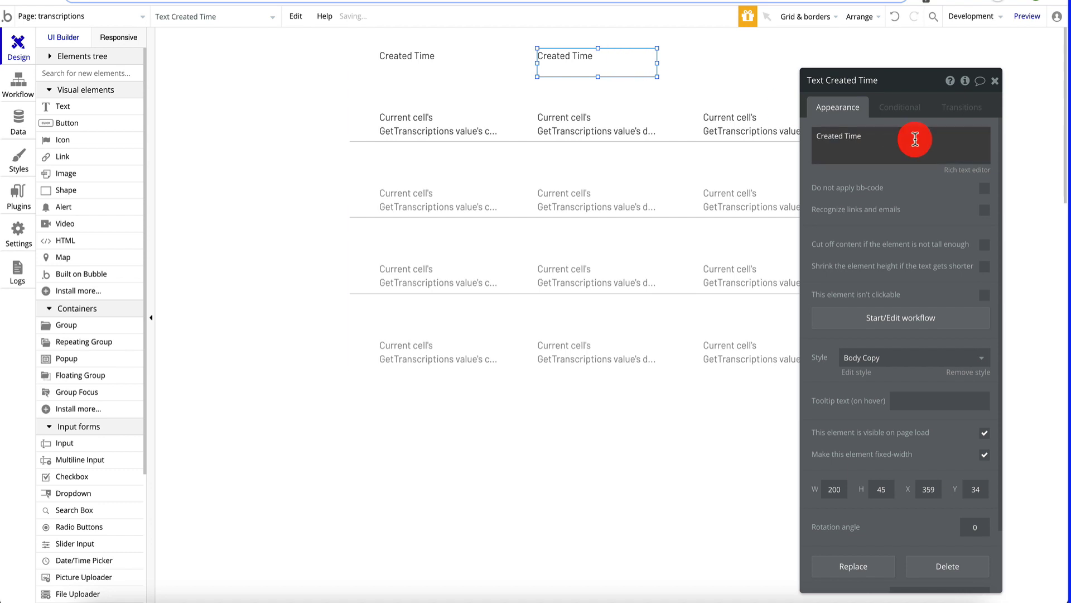
pyautogui.tripleClick(915, 142)
pyautogui.write('Na')
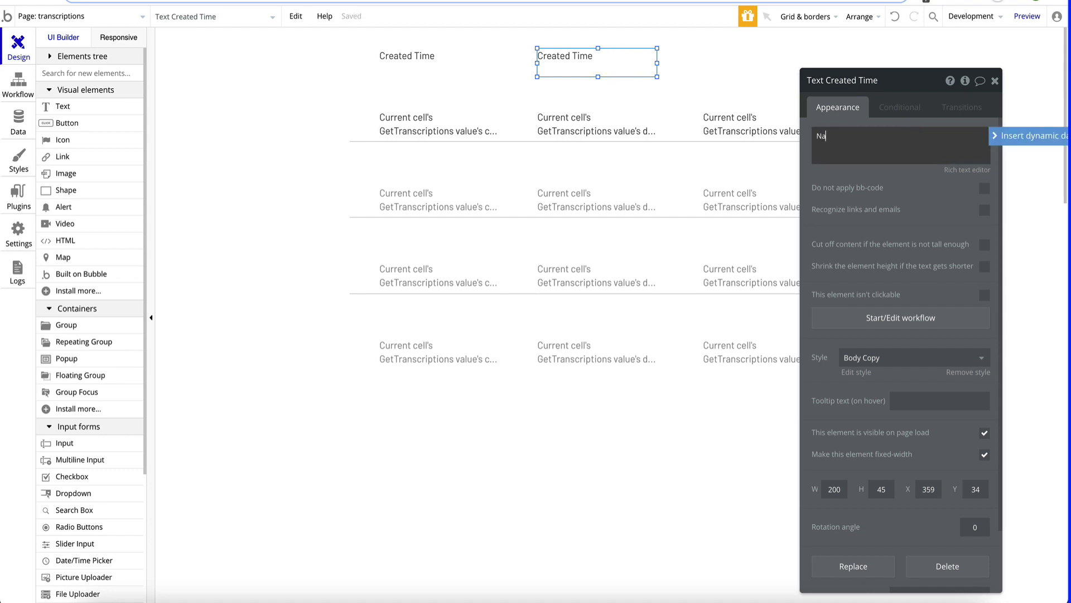
pyautogui.write('me')
pyautogui.click(741, 88)
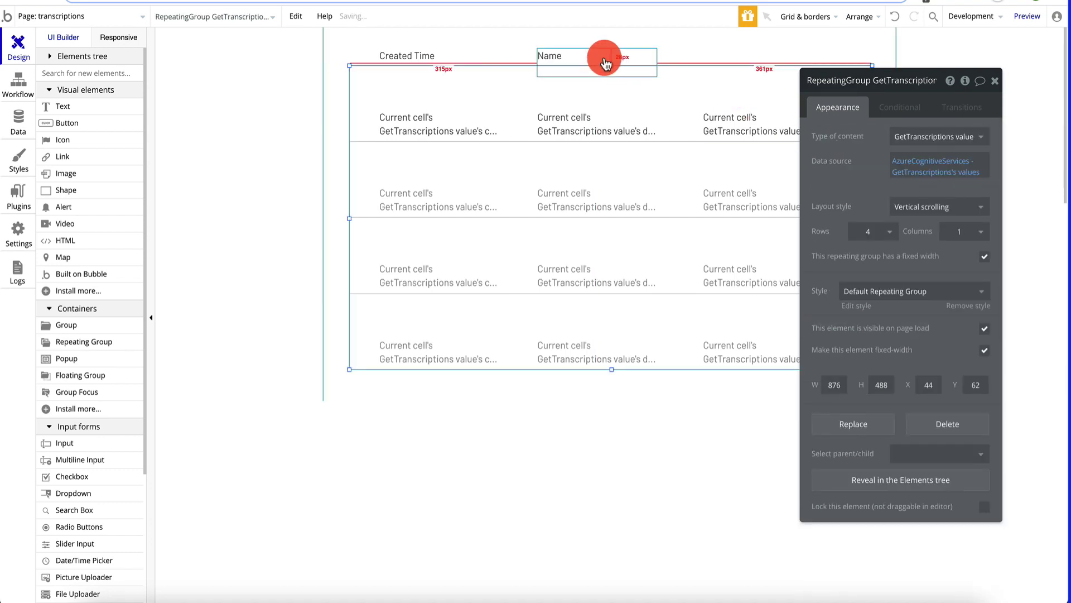
# - Add a 'Status' heading above the third column and preview the page
pyautogui.click(585, 67)
pyautogui.hotkey('ctrl', 'c')
pyautogui.hotkey('ctrl', 'v')
pyautogui.moveTo(641, 62); pyautogui.dragTo(767, 63)
pyautogui.doubleClick(768, 62)
pyautogui.click(880, 148)
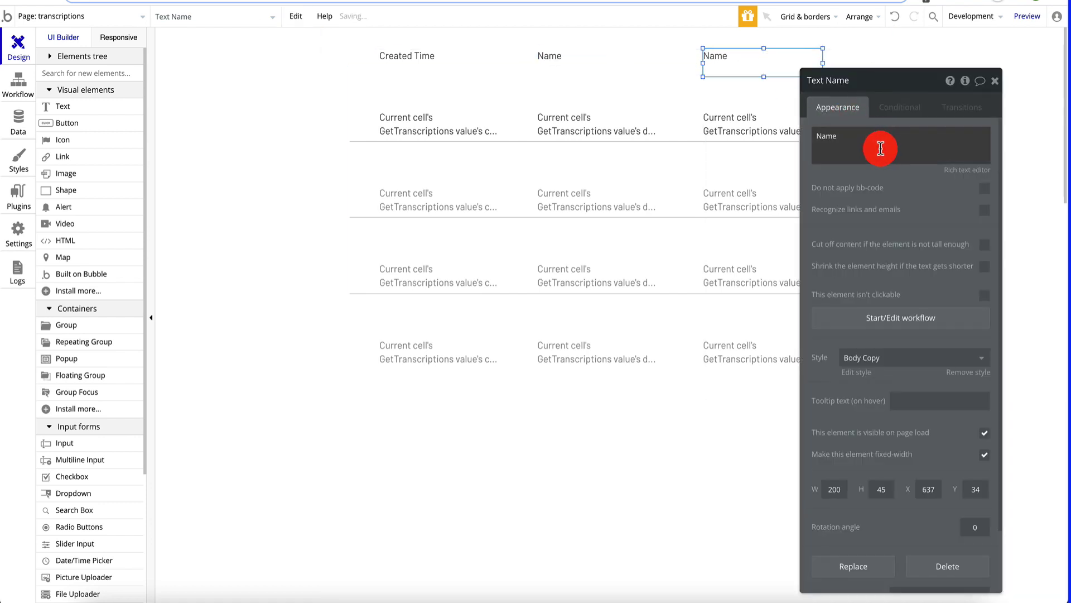
pyautogui.write('Status')
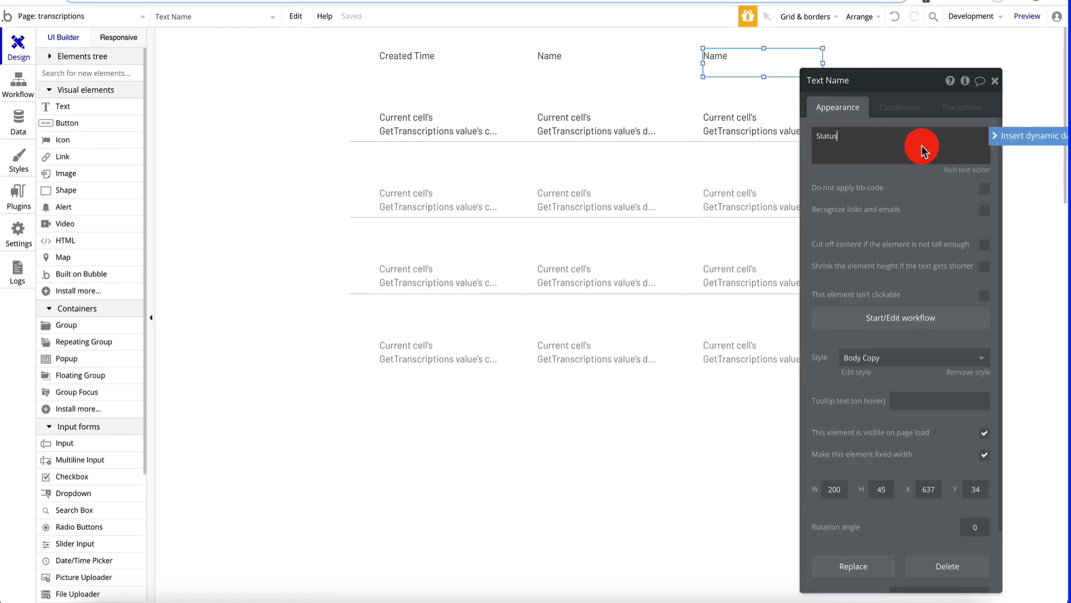
pyautogui.click(1028, 78)
pyautogui.click(1033, 20)
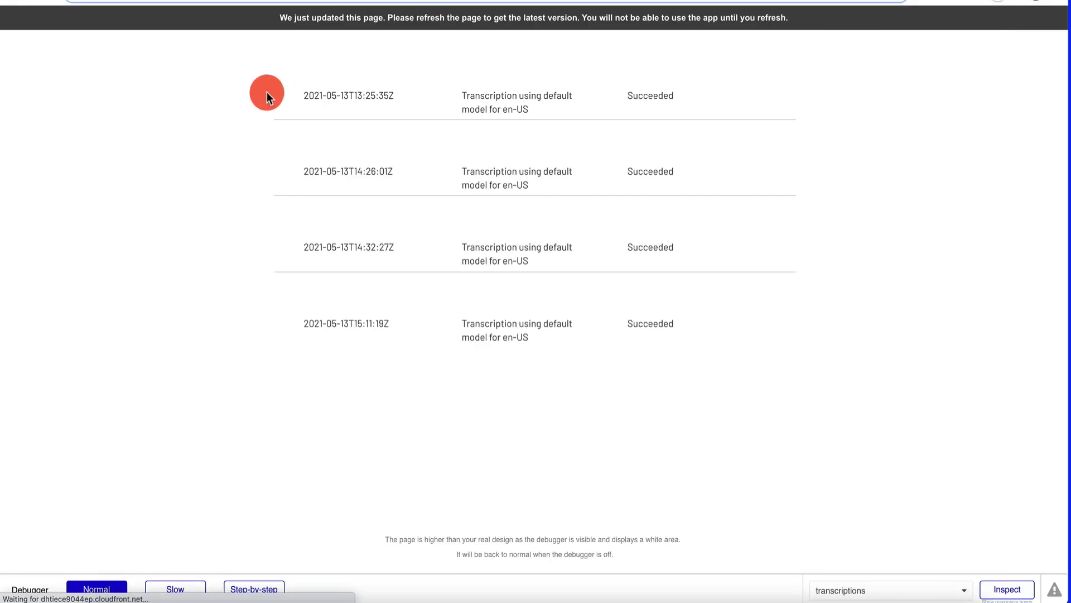
pyautogui.press('super+r')
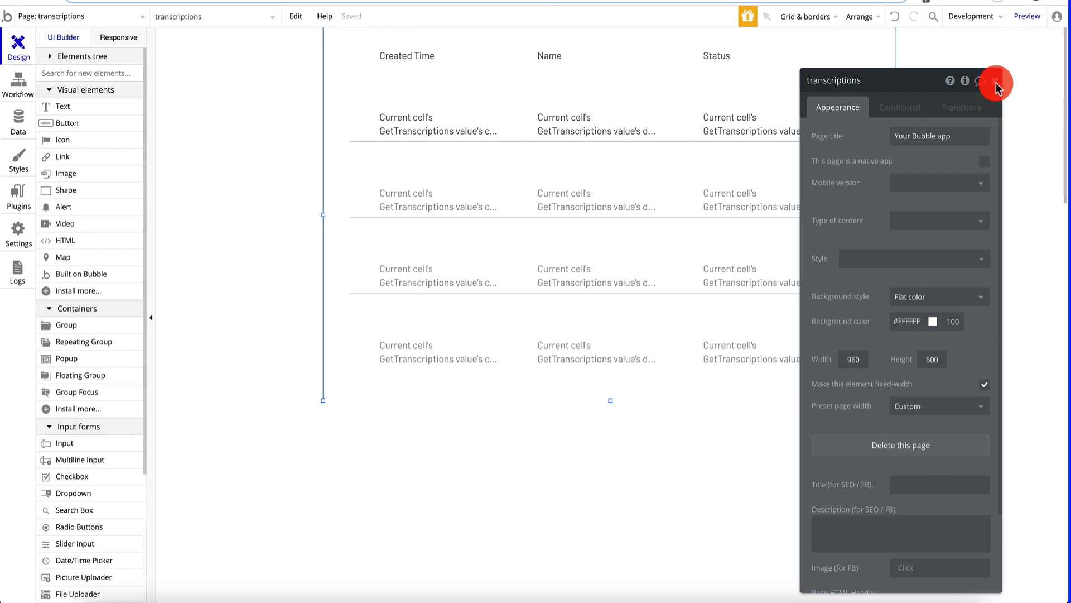
# - Widen the page area and stretch the repeating group rightward to 1127 px
pyautogui.click(995, 81)
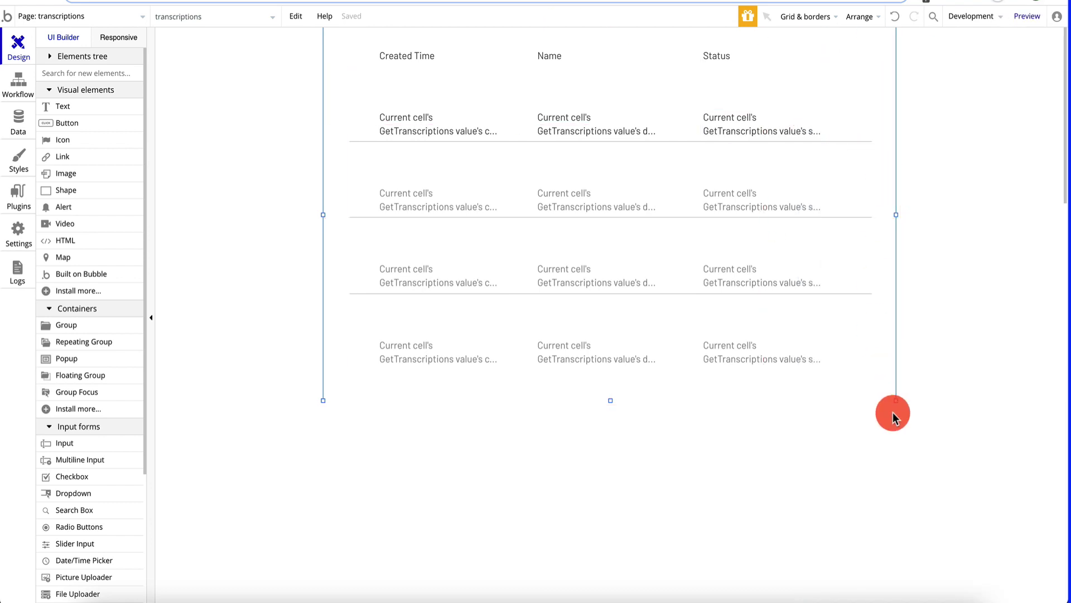
pyautogui.moveTo(895, 400); pyautogui.dragTo(980, 420)
pyautogui.click(750, 134)
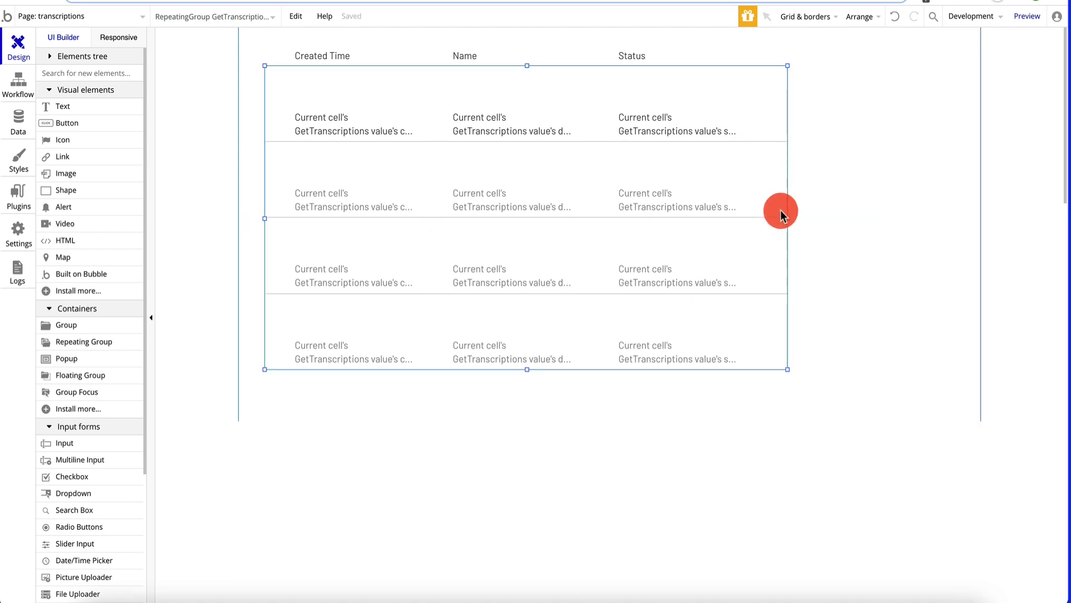
pyautogui.moveTo(787, 217); pyautogui.dragTo(937, 218)
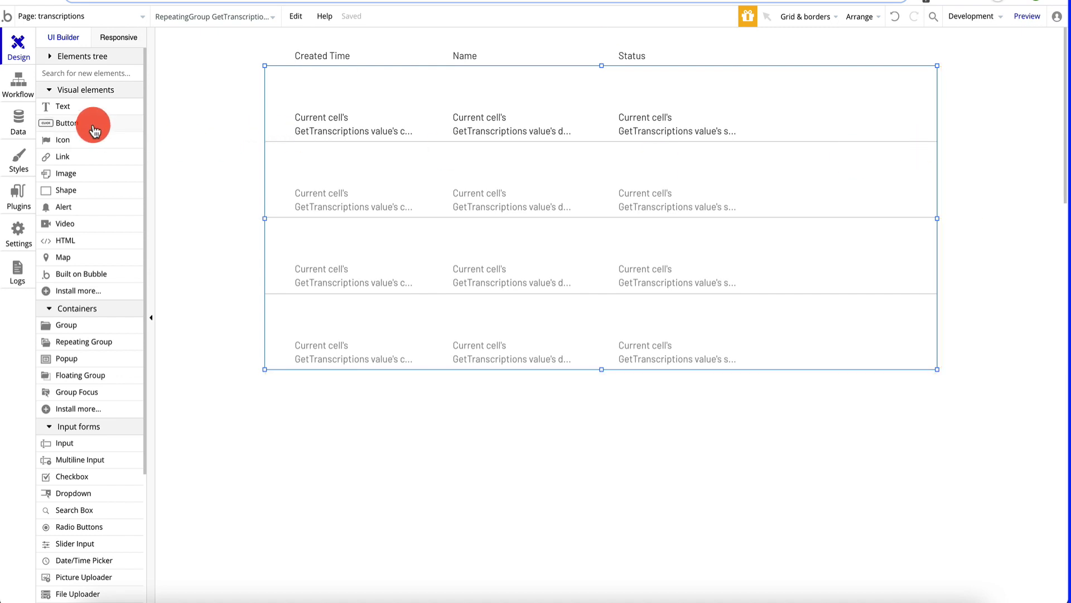
# - Add a 150×45 px button at the right end of the repeating group's first row
pyautogui.press('Escape')
pyautogui.click(808, 101)
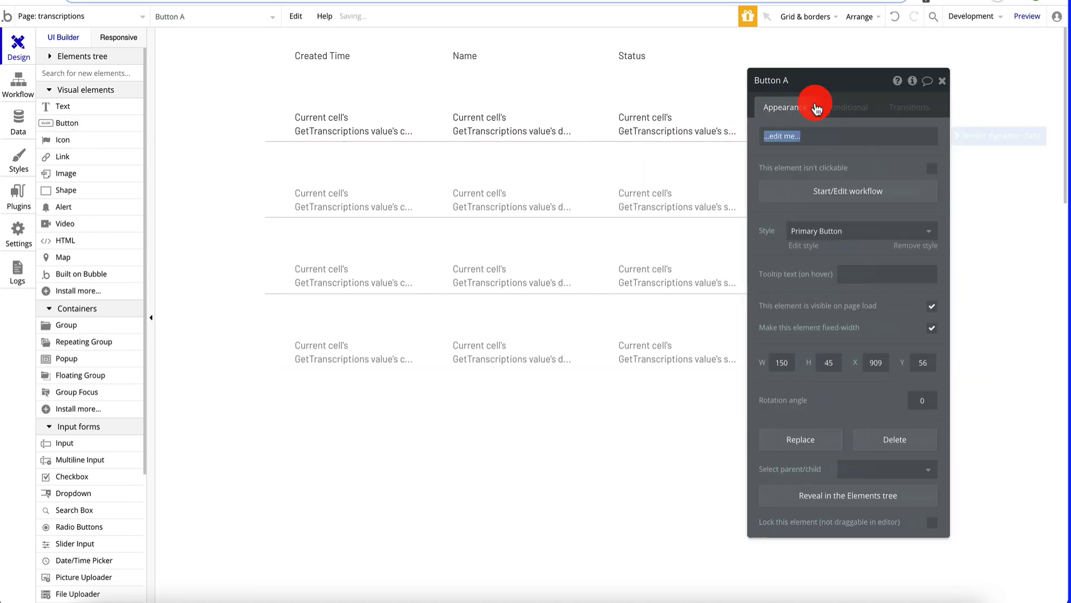
pyautogui.moveTo(697, 81); pyautogui.dragTo(260, 116)
pyautogui.moveTo(846, 115)
pyautogui.mouseDown()
pyautogui.moveTo(832, 120)
pyautogui.moveTo(845, 120)
pyautogui.mouseUp()
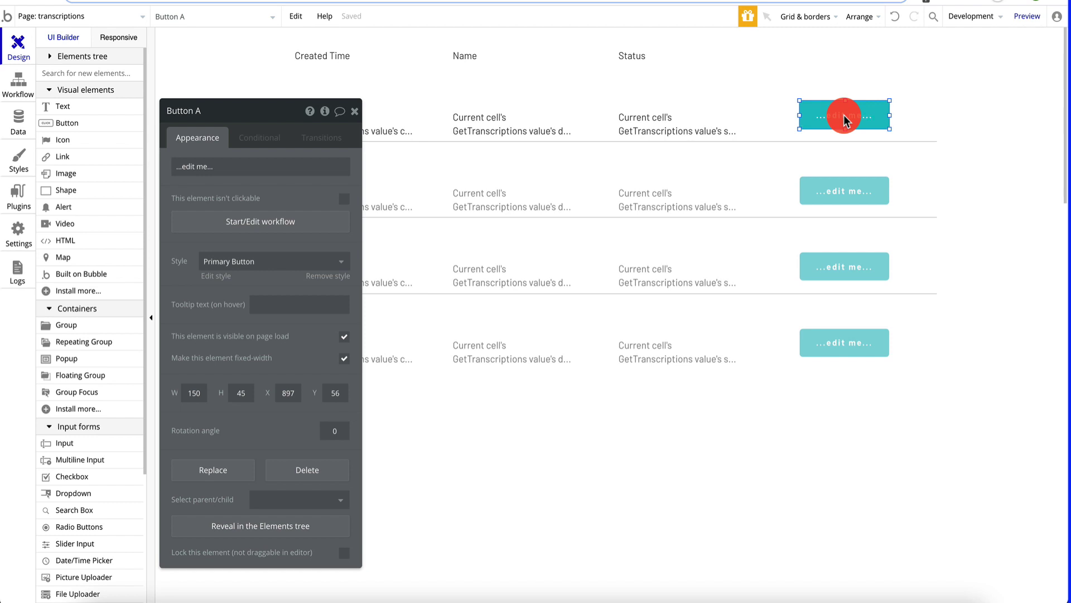
pyautogui.click(259, 169)
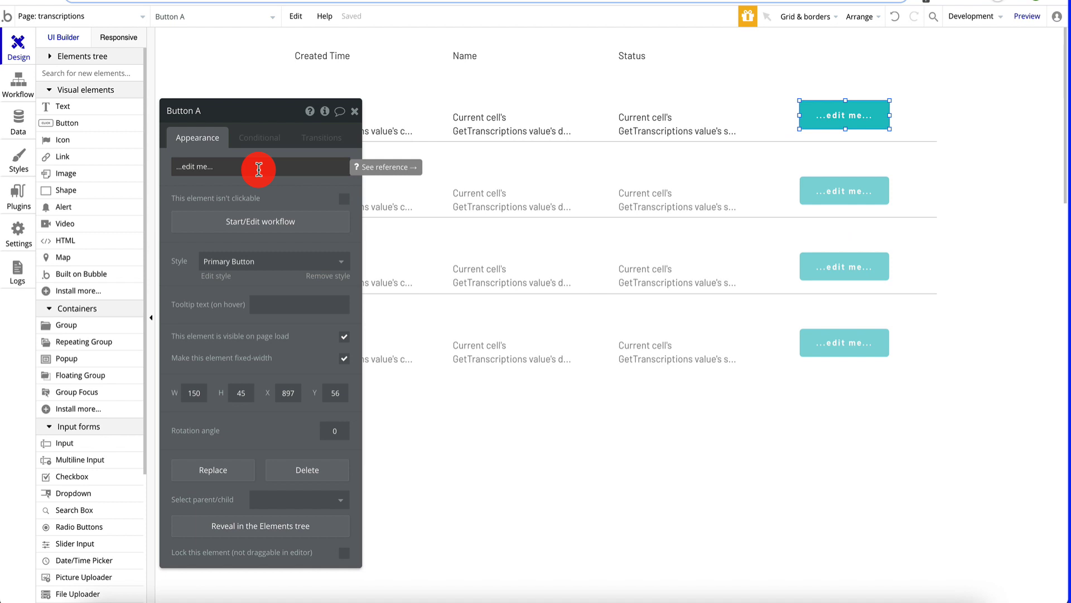
# - Relabel the row buttons 'TEXT' and create their click workflow
pyautogui.tripleClick(238, 168)
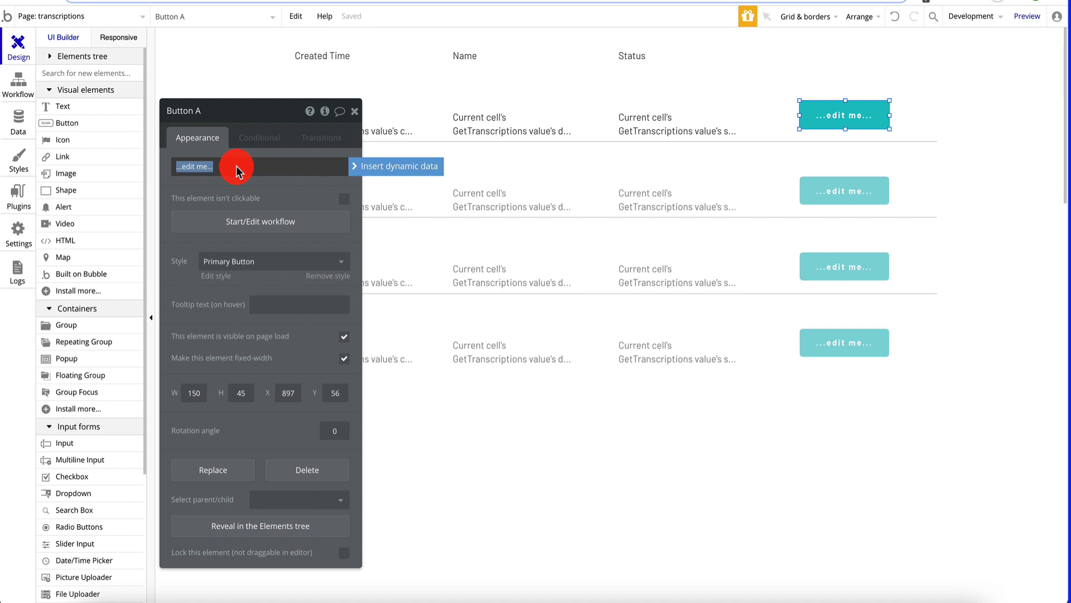
pyautogui.write('GE')
pyautogui.click(228, 114)
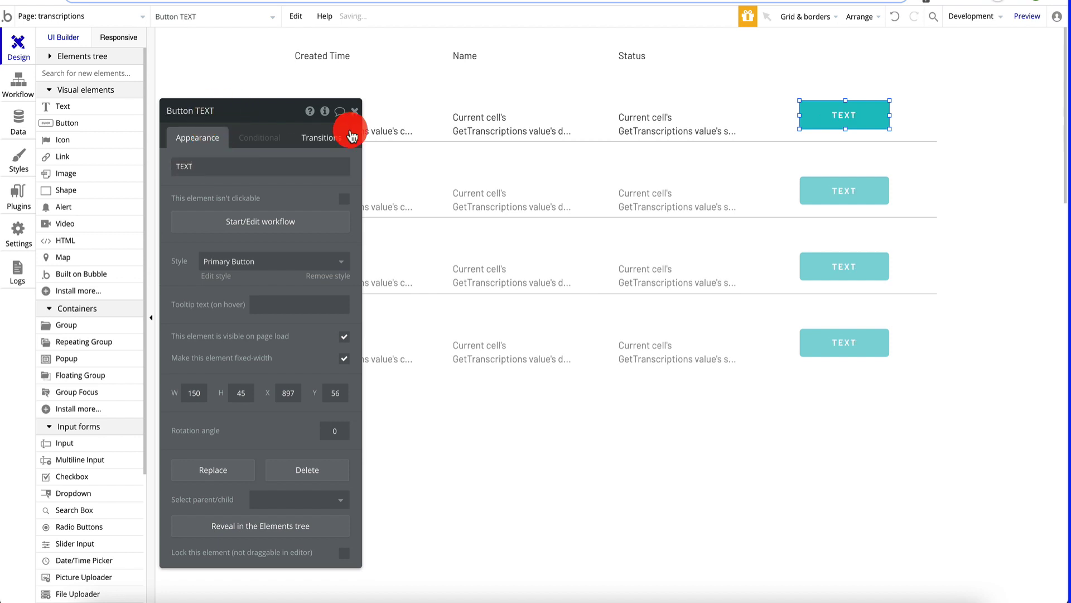
pyautogui.click(306, 221)
pyautogui.click(124, 125)
# - Add a Go to page action whose destination is a newly created page named 'result'
pyautogui.click(119, 173)
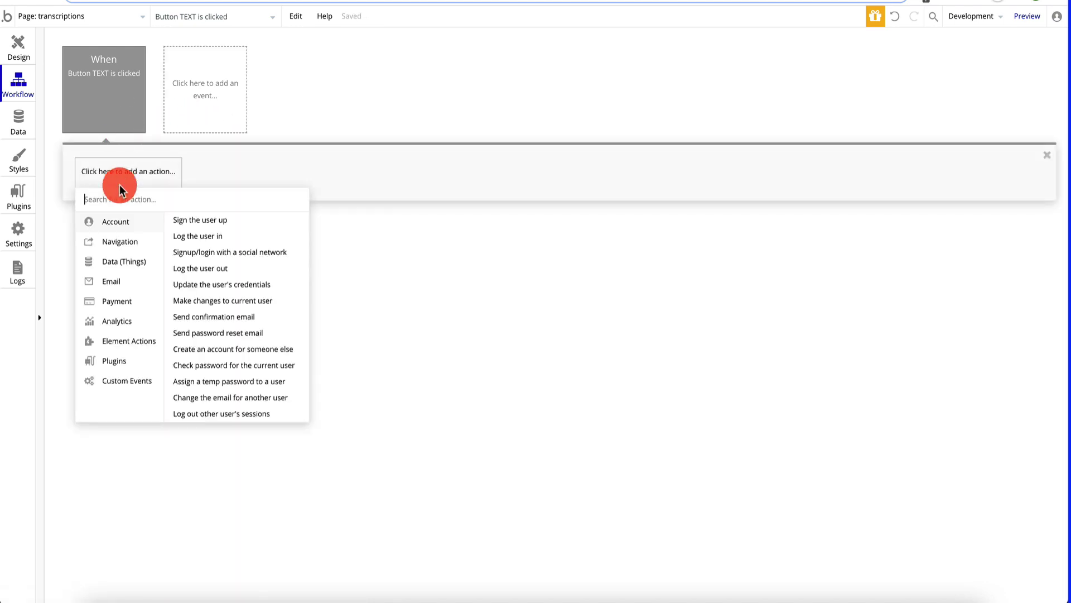
pyautogui.moveTo(120, 241)
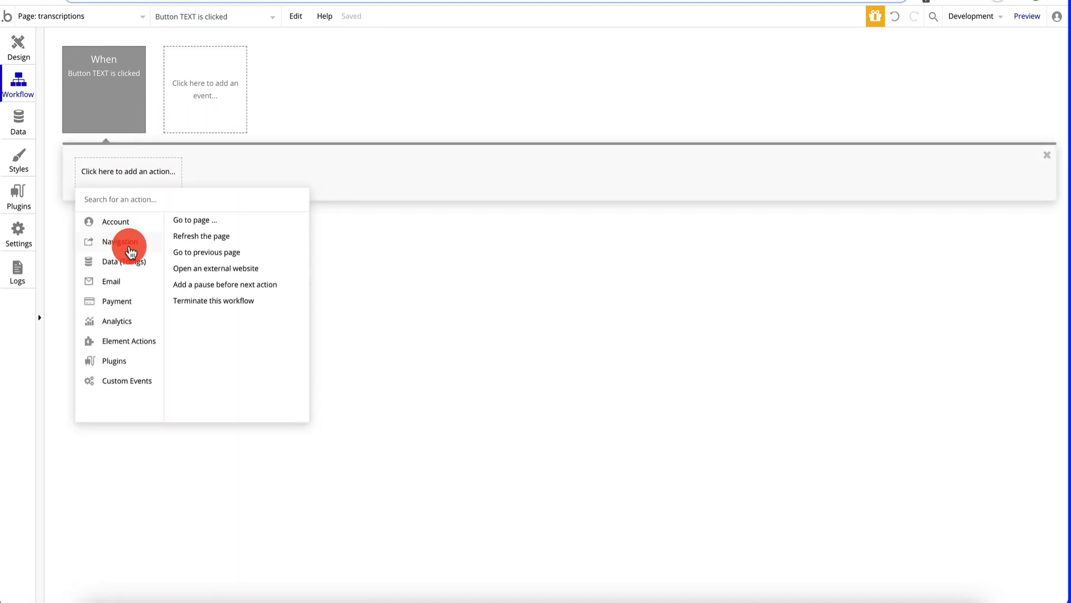
pyautogui.click(218, 227)
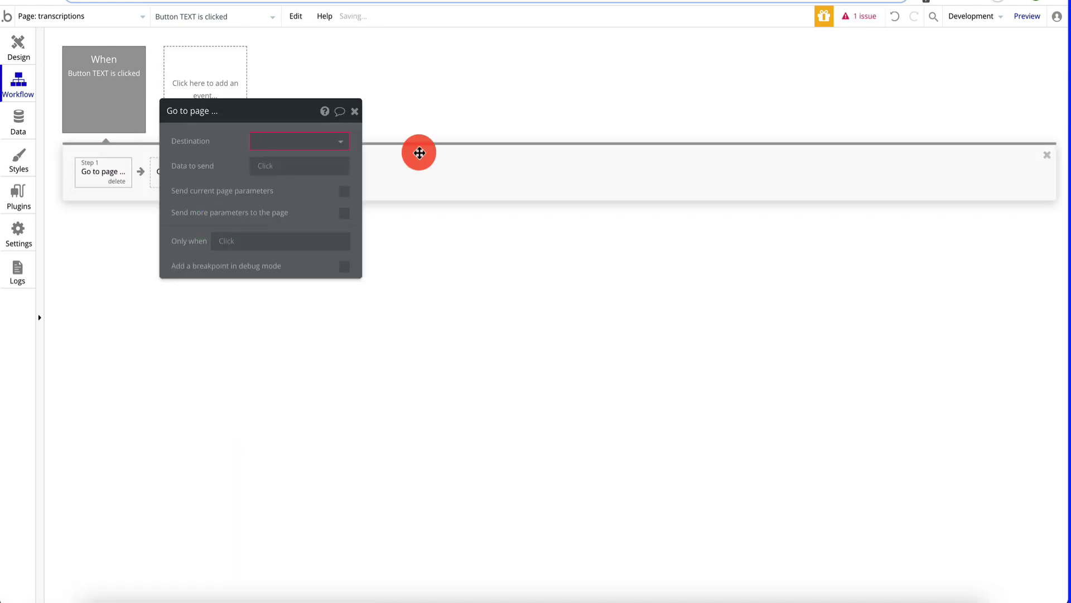
pyautogui.click(311, 150)
pyautogui.click(293, 237)
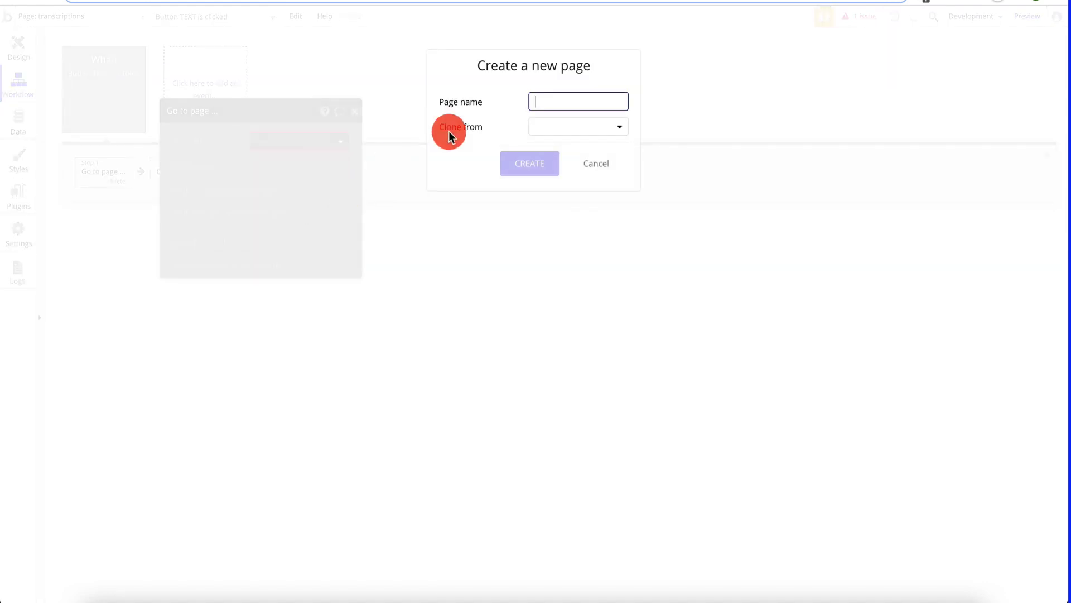
pyautogui.write('reS')
pyautogui.click(537, 131)
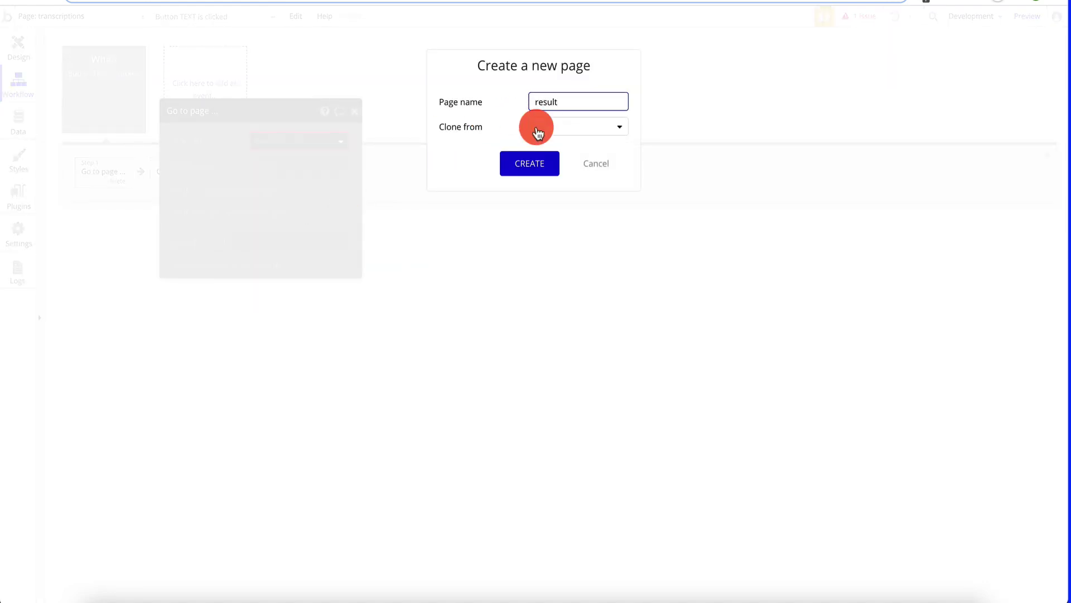
pyautogui.click(540, 165)
pyautogui.click(317, 145)
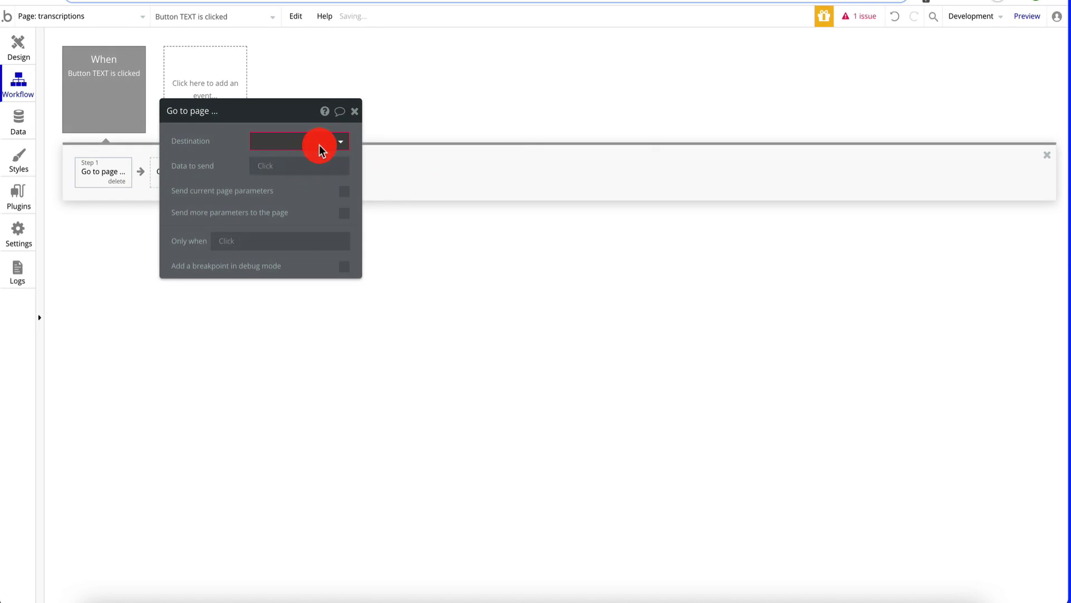
pyautogui.click(300, 146)
pyautogui.click(294, 163)
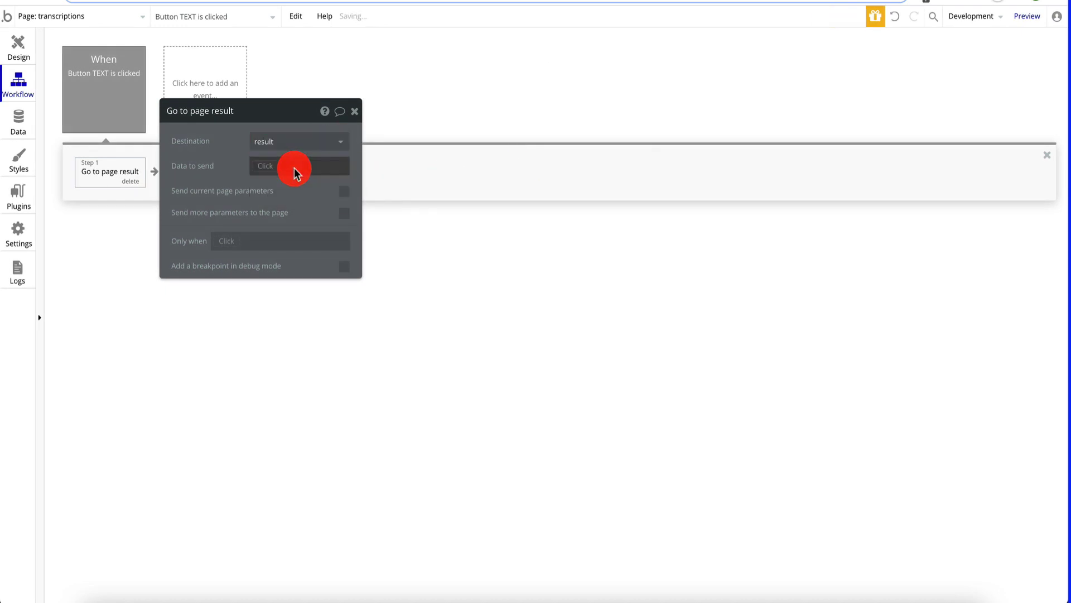
pyautogui.click(358, 116)
# - Set the step's data to send to Current cell's GetTranscriptions value's self
pyautogui.moveTo(272, 118); pyautogui.dragTo(978, 81)
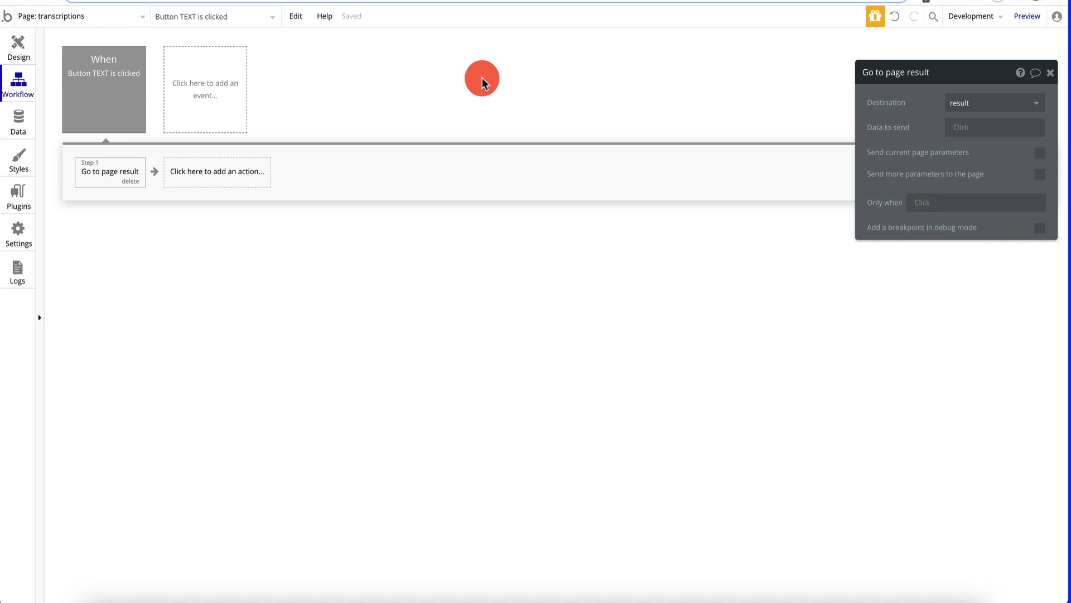
pyautogui.click(959, 134)
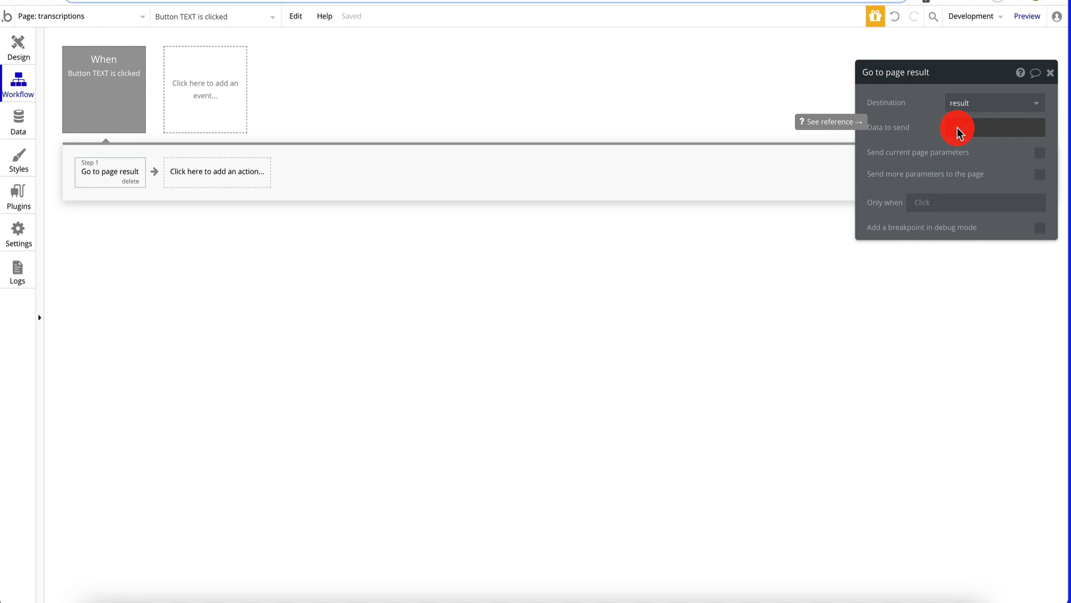
pyautogui.click(965, 127)
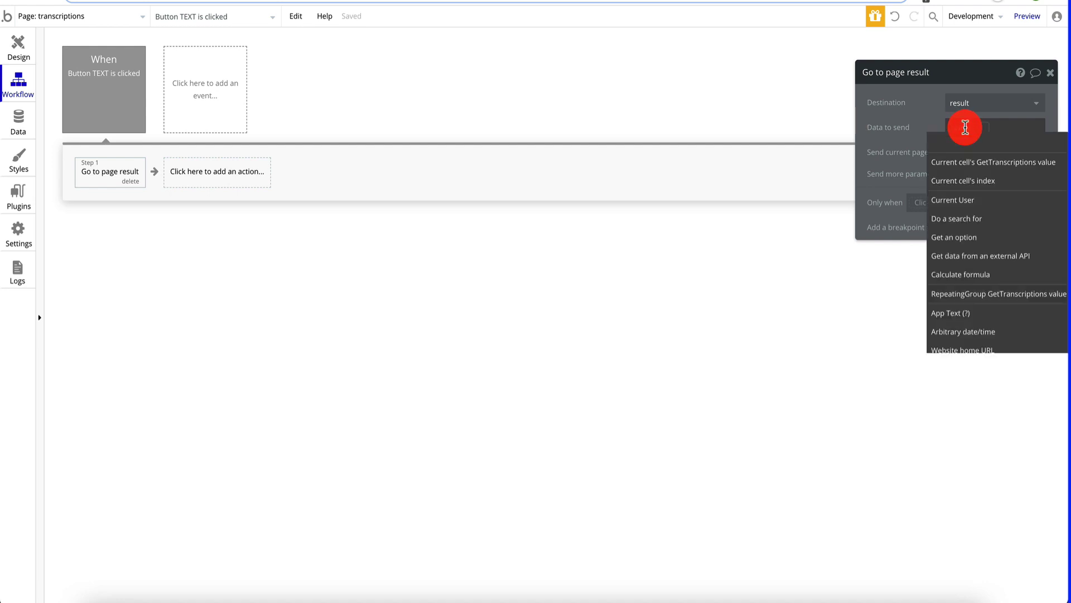
pyautogui.click(1008, 162)
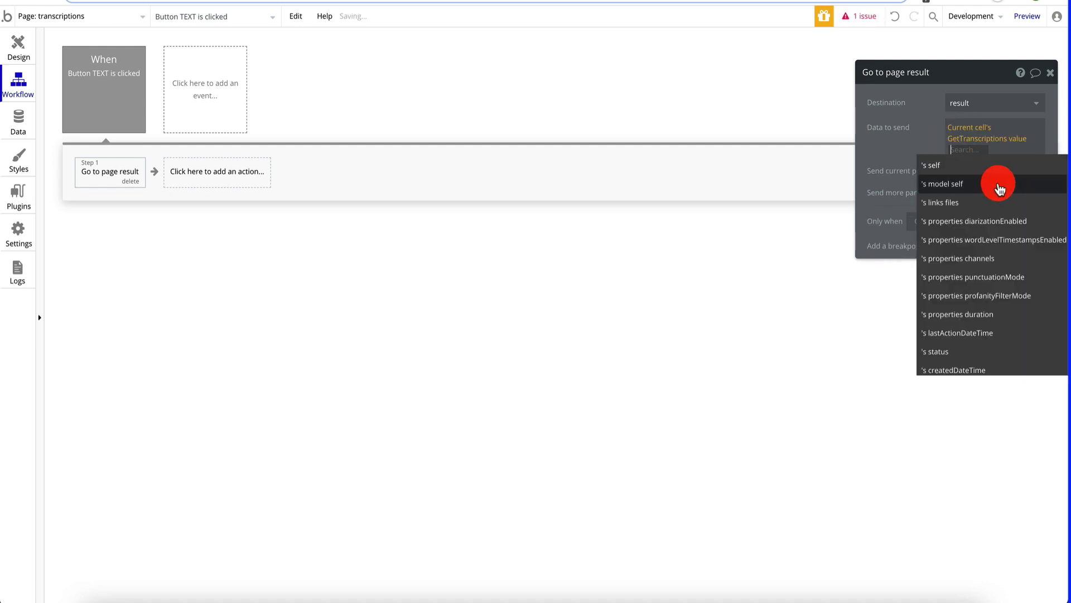
pyautogui.click(993, 164)
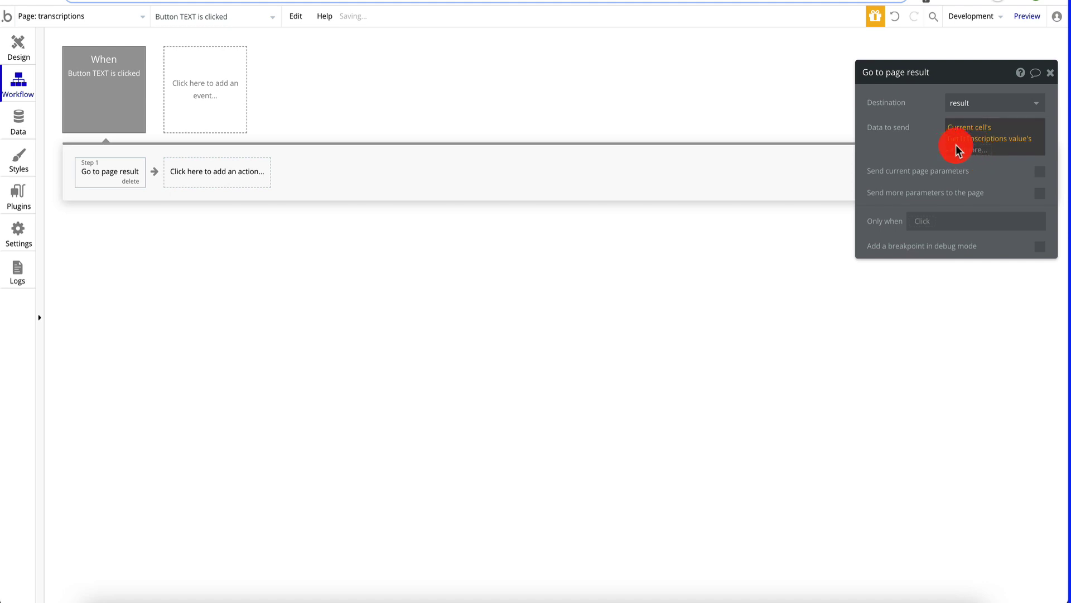
pyautogui.click(992, 139)
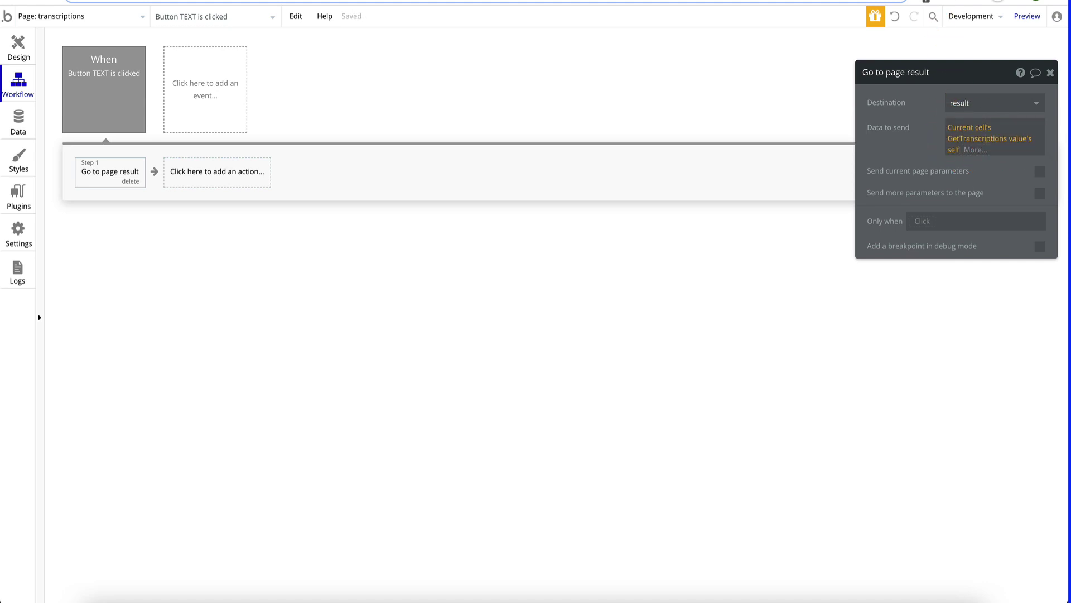
# - Paste the Azure subscription key into the console's Ocp-Apim-Subscription-Key header
pyautogui.hotkey('ctrl', 'Tab')
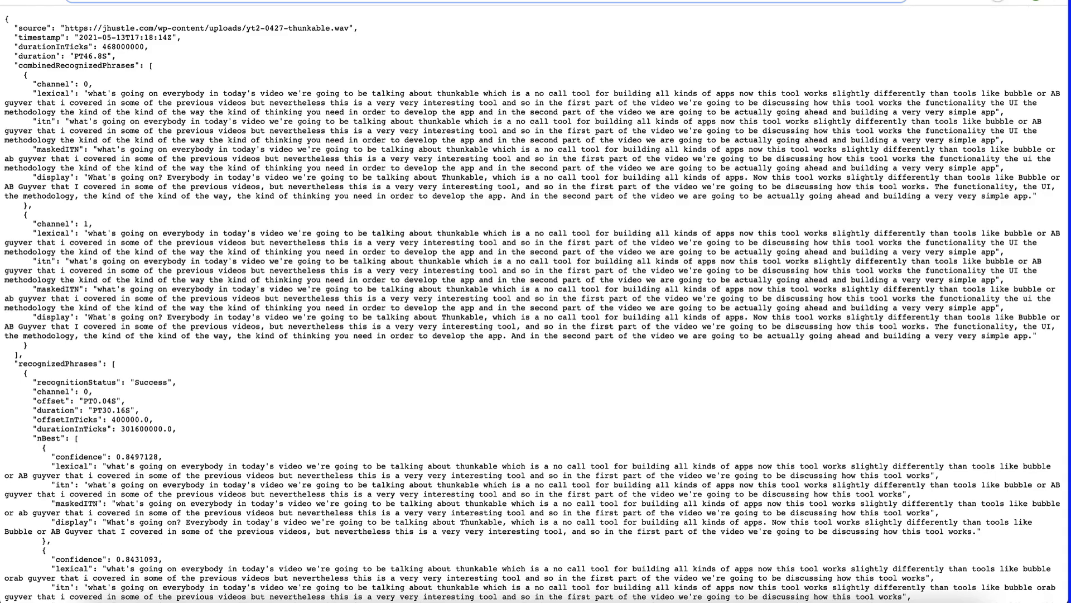
pyautogui.hotkey('ctrl', 'Tab')
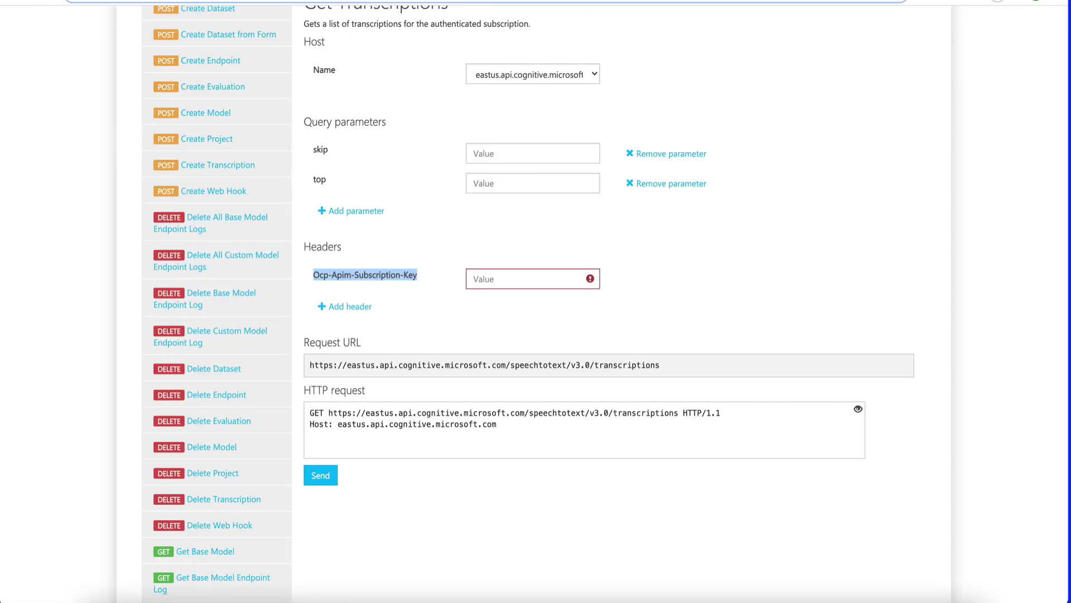
pyautogui.hotkey('ctrl', 'Tab')
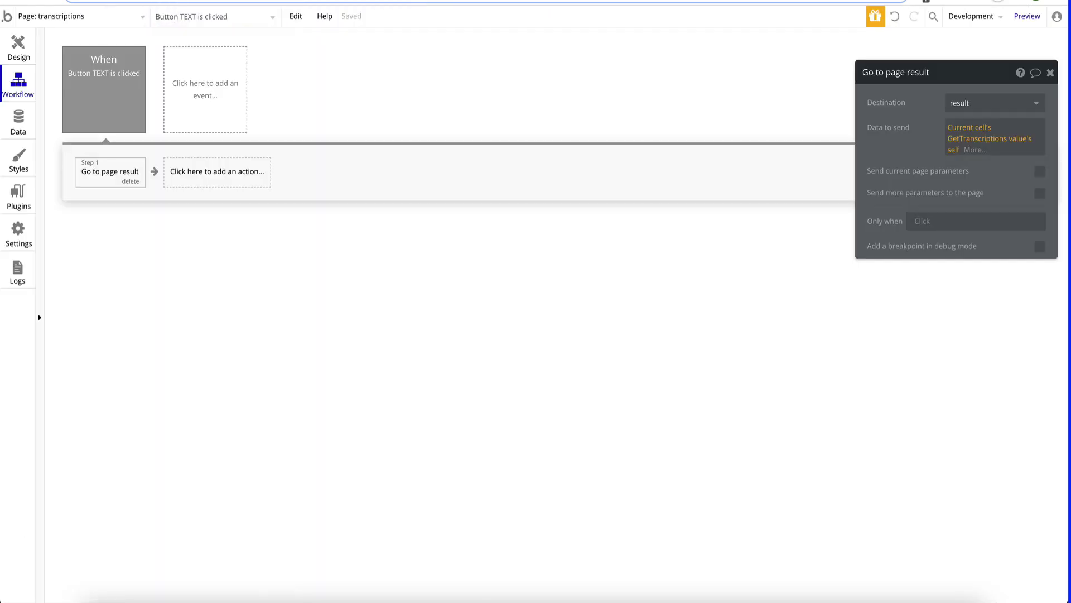
pyautogui.hotkey('ctrl', 'shift', 'Tab')
pyautogui.scroll(3, 168, 234)
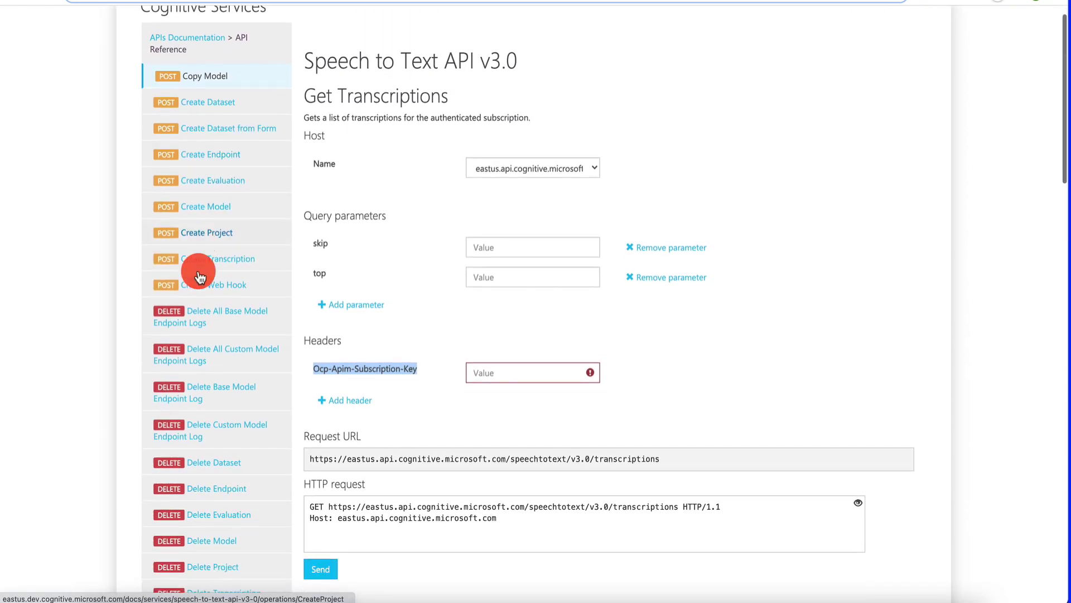
pyautogui.scroll(-20, 198, 274)
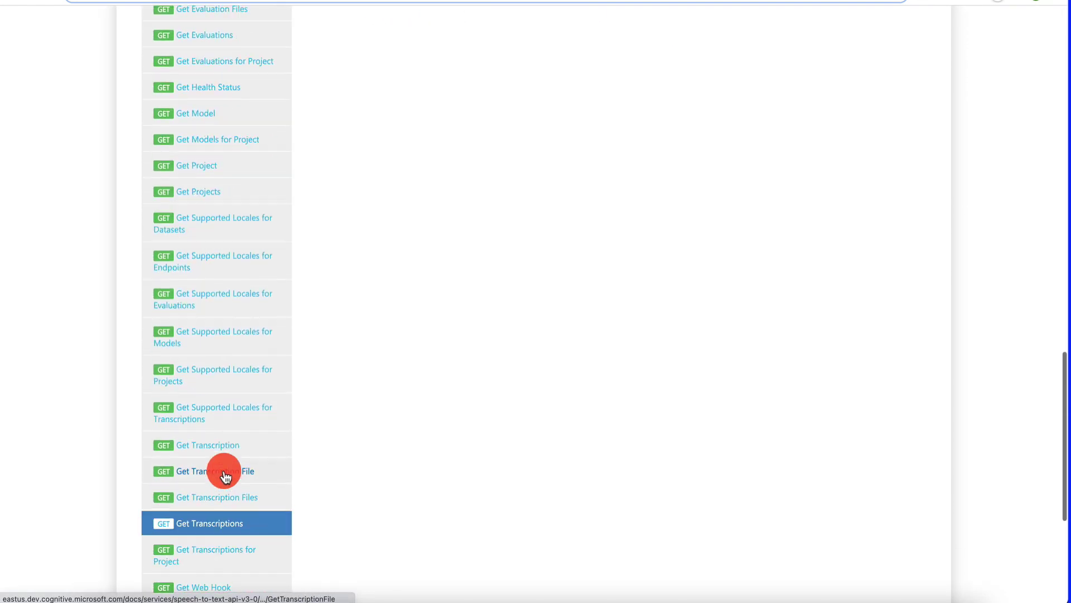
pyautogui.scroll(-3, 235, 447)
pyautogui.scroll(15, 433, 287)
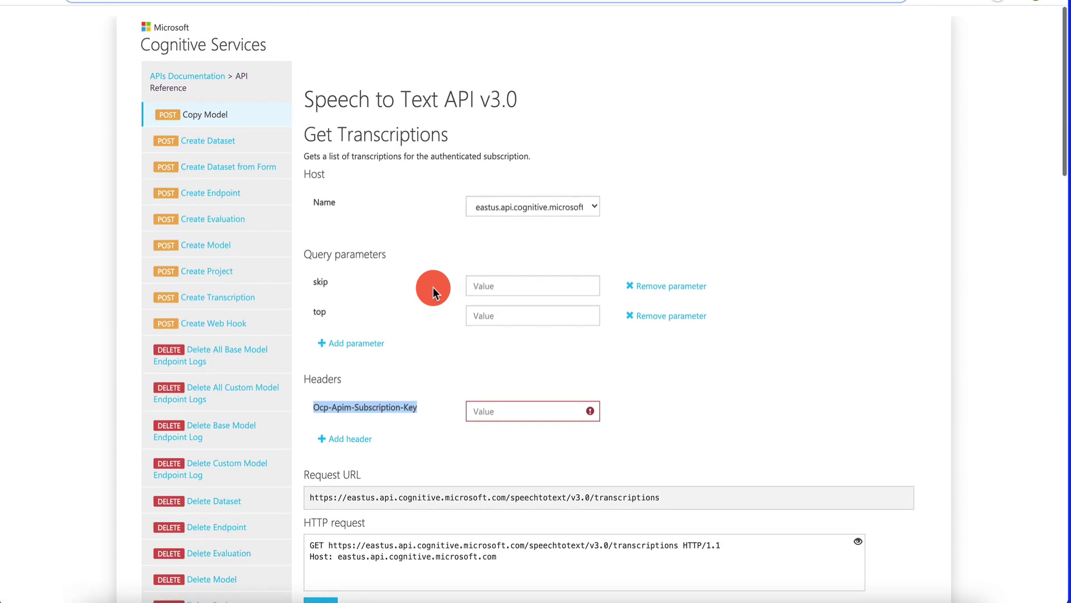
pyautogui.scroll(-3, 433, 287)
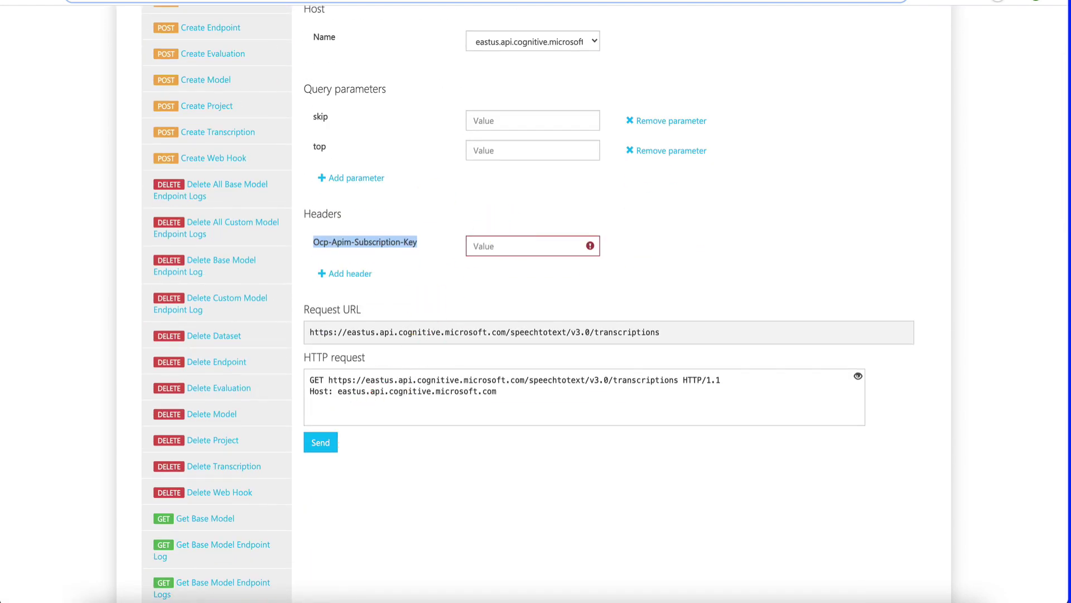
pyautogui.click(837, 1)
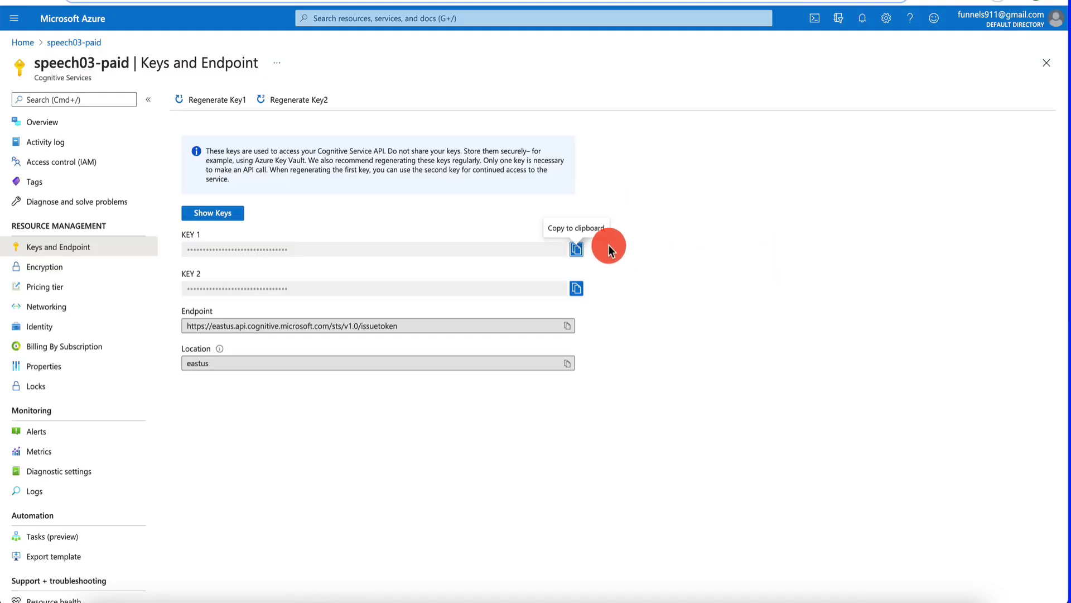
pyautogui.hotkey('ctrl', 'shift', 'Tab')
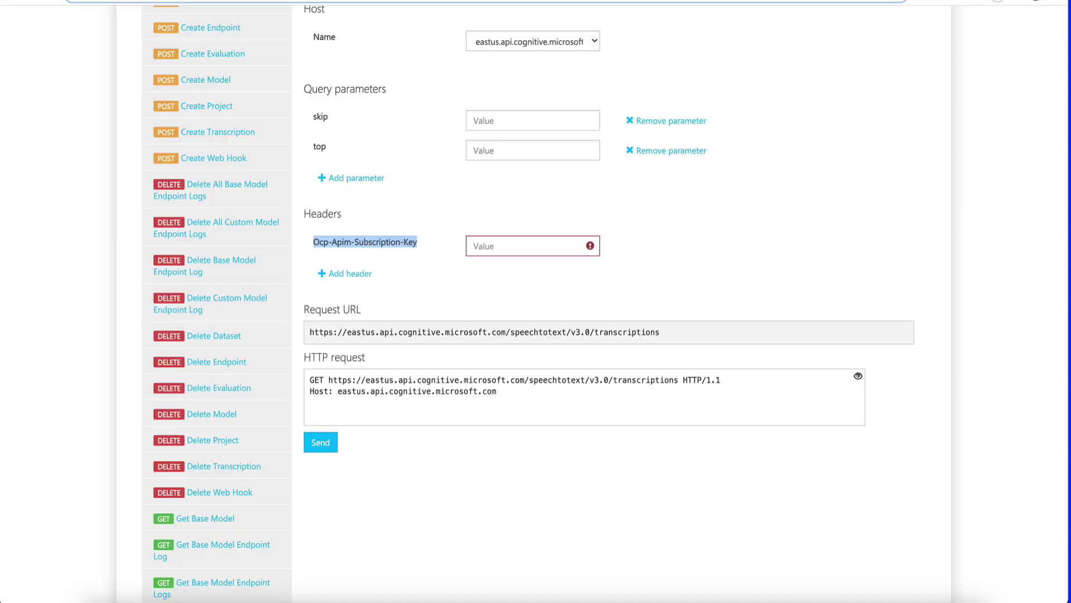
pyautogui.click(521, 245)
pyautogui.hotkey('ctrl', 'v')
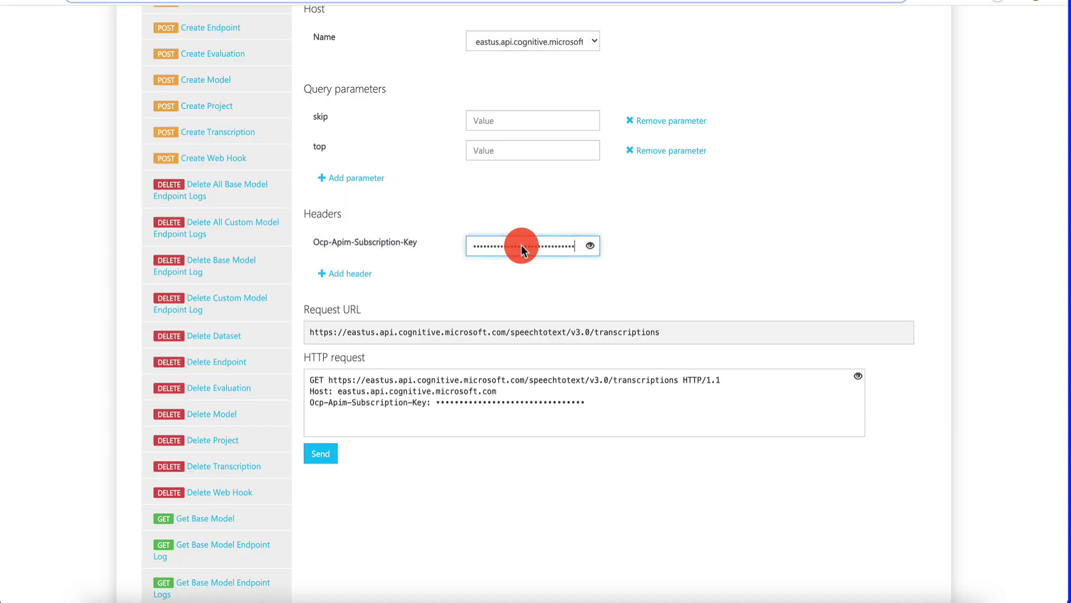
# - Send the Get Transcriptions request and select the first transcription's ID in its self URL
pyautogui.click(318, 446)
pyautogui.scroll(-7, 693, 195)
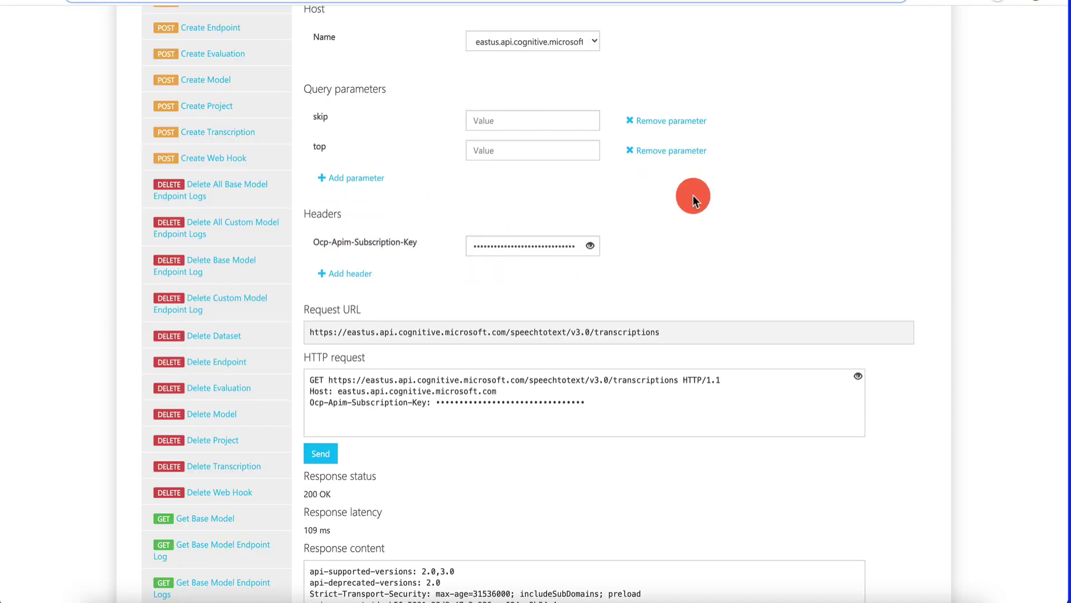
pyautogui.scroll(-3, 544, 388)
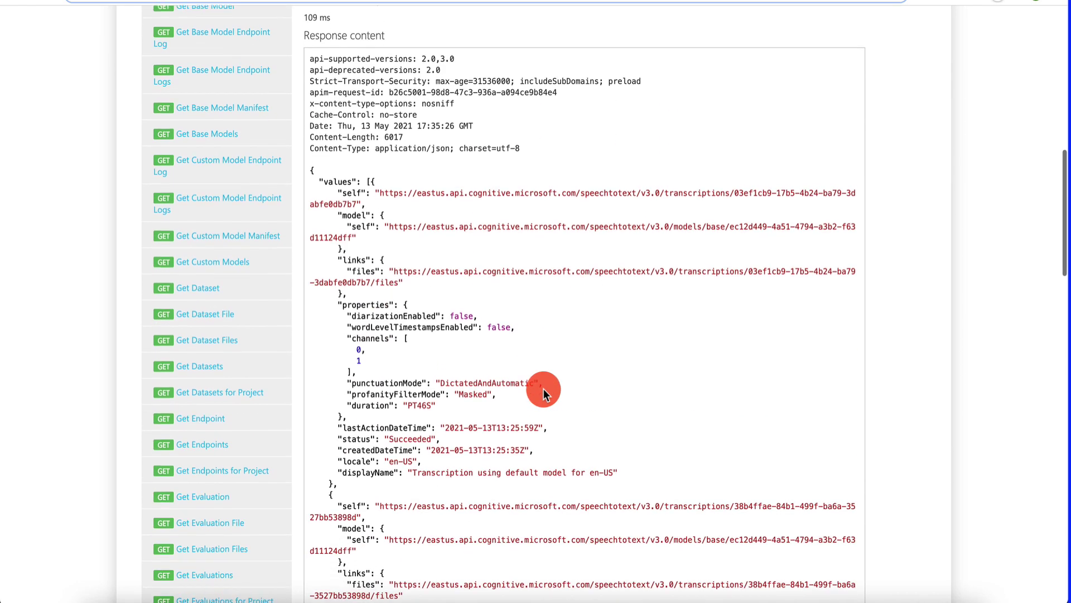
pyautogui.tripleClick(363, 193)
pyautogui.click(372, 199)
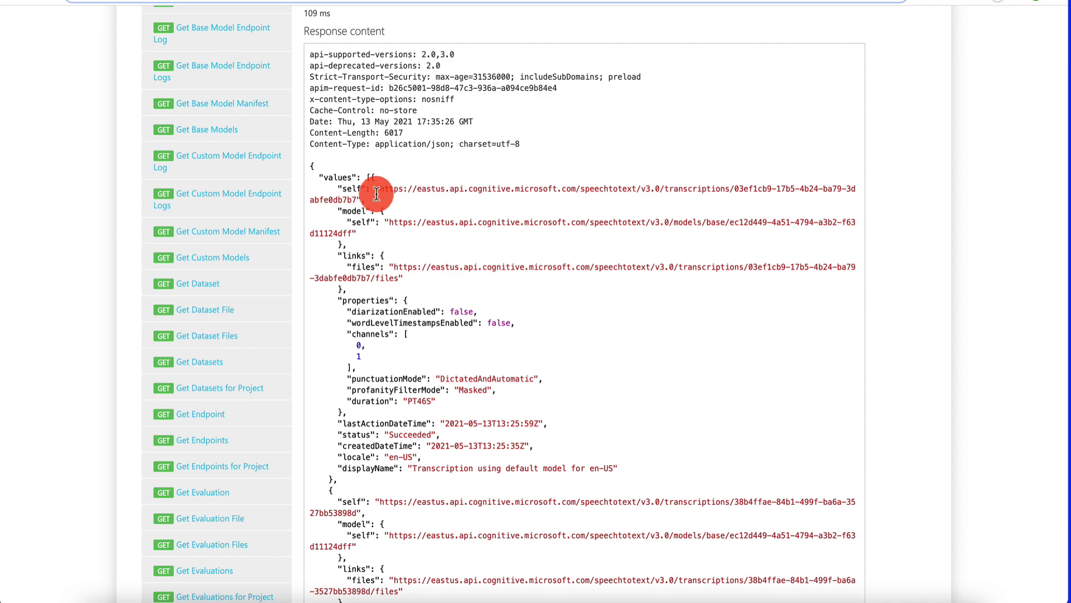
pyautogui.moveTo(378, 189); pyautogui.dragTo(358, 200)
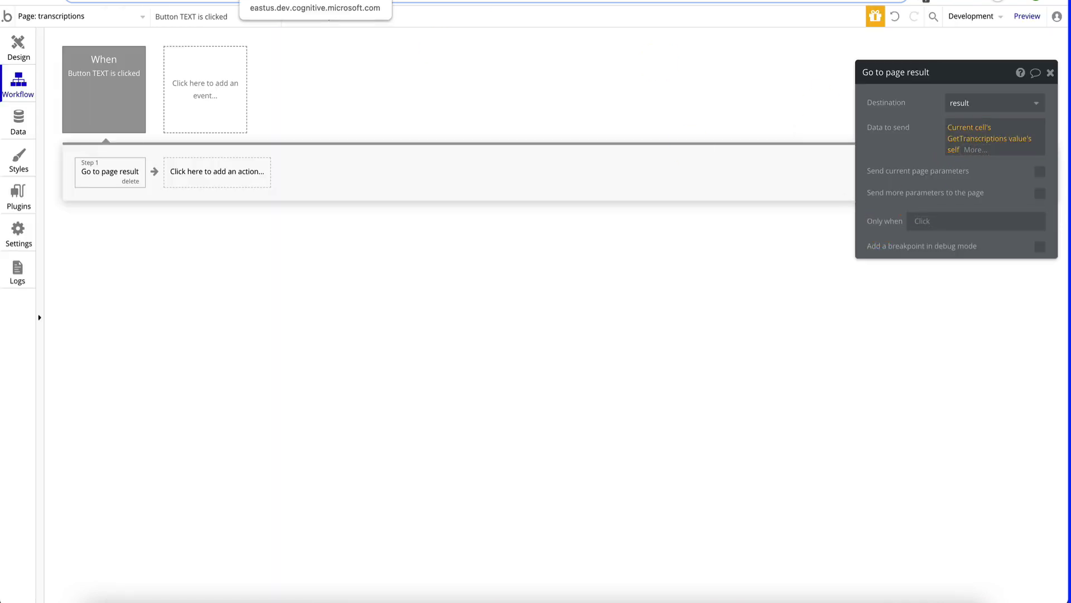
pyautogui.click(279, 2)
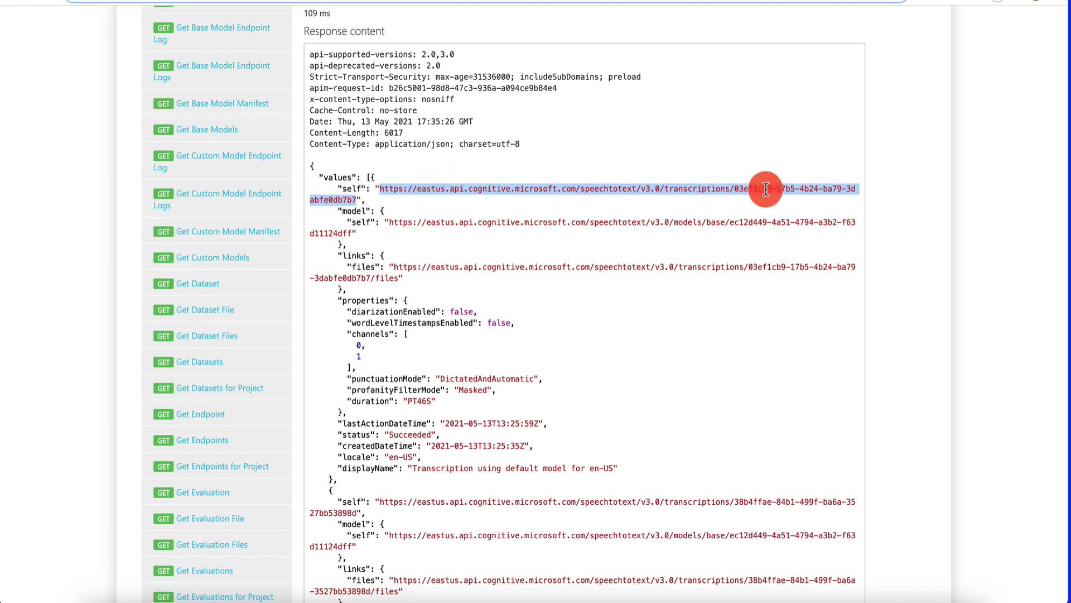
pyautogui.moveTo(735, 190); pyautogui.dragTo(359, 200)
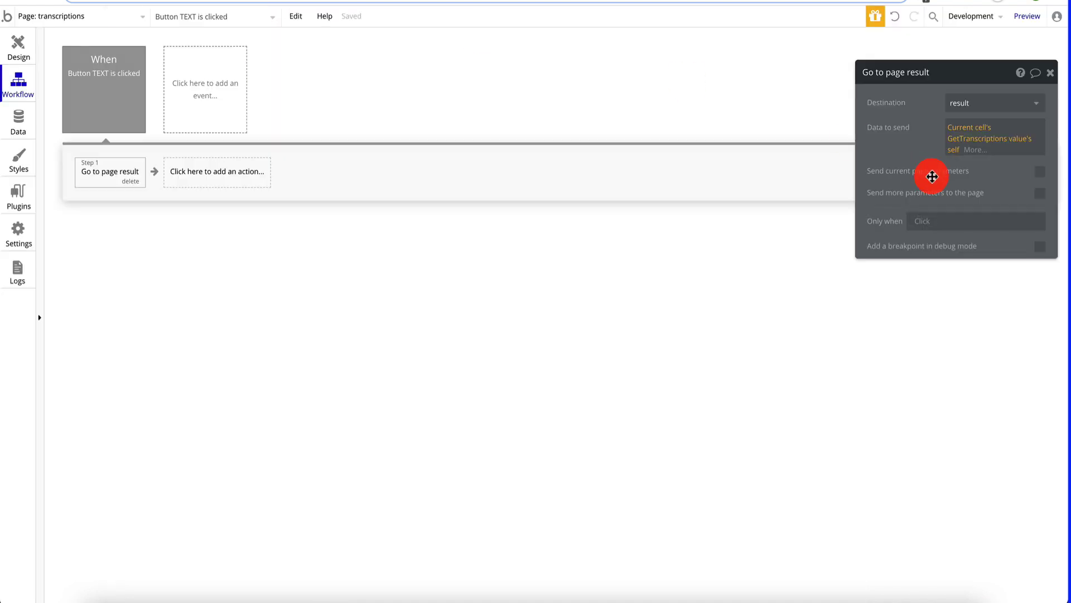
pyautogui.click(1010, 141)
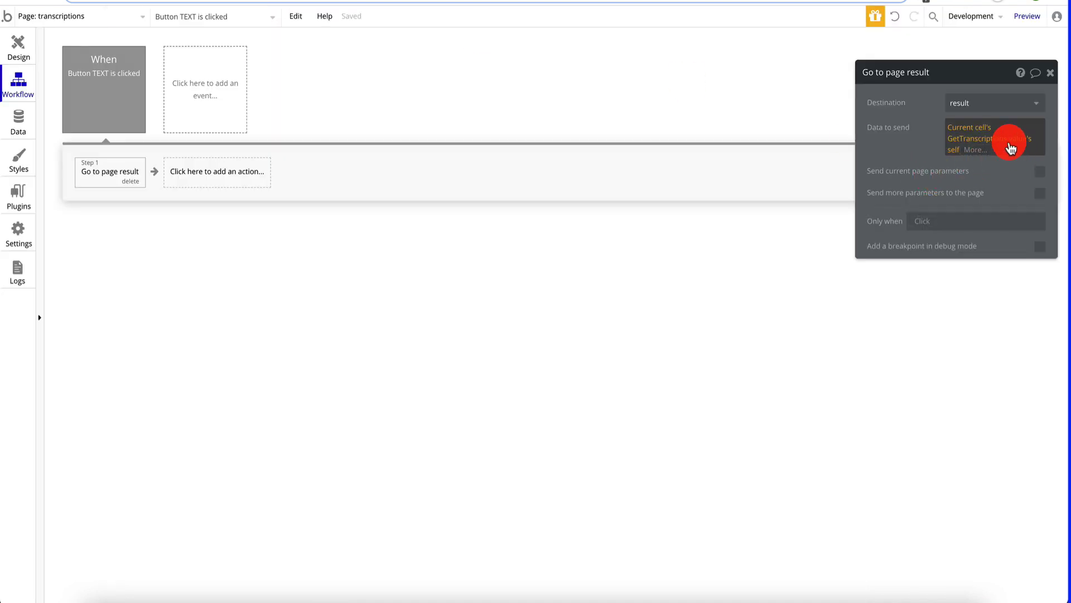
# - Apply ':extract with Regex' to the cell's GetTranscriptions self value and bring up the saved transcription ID in TextEdit
pyautogui.click(978, 158)
pyautogui.scroll(-5, 982, 312)
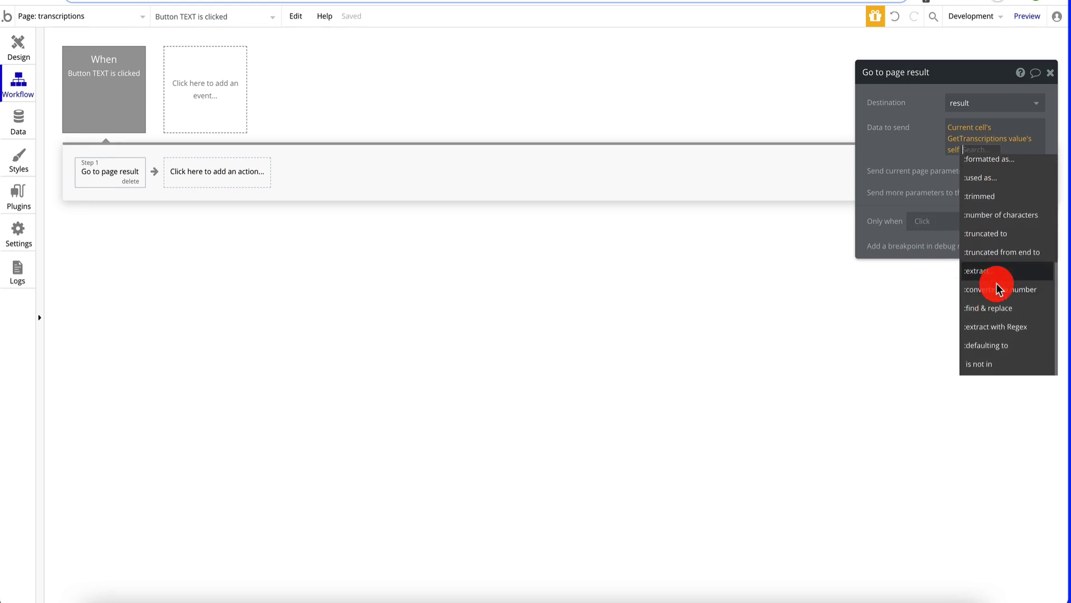
pyautogui.click(995, 327)
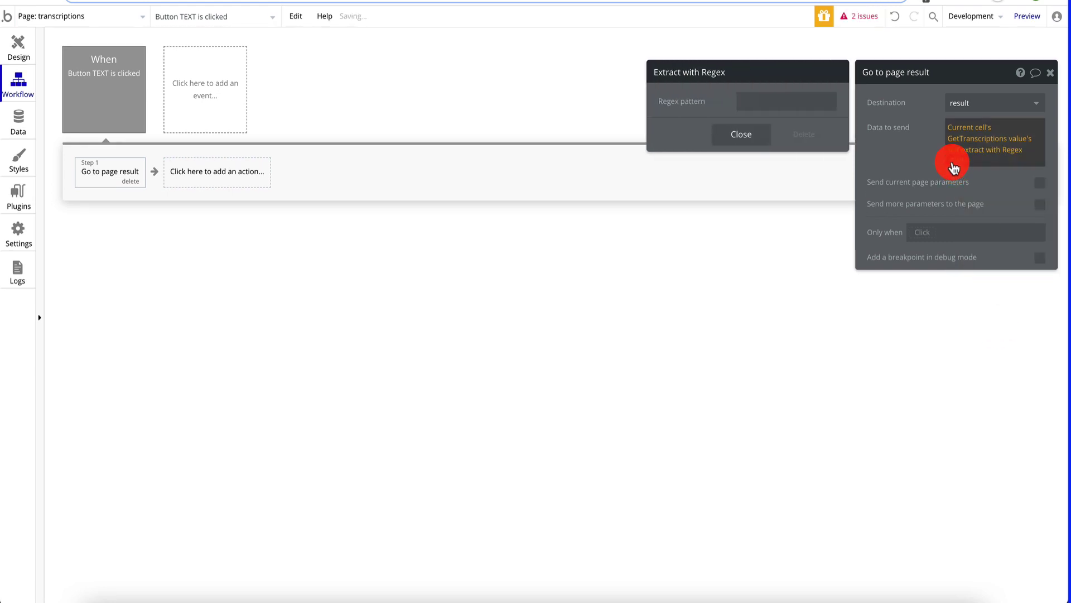
pyautogui.click(823, 106)
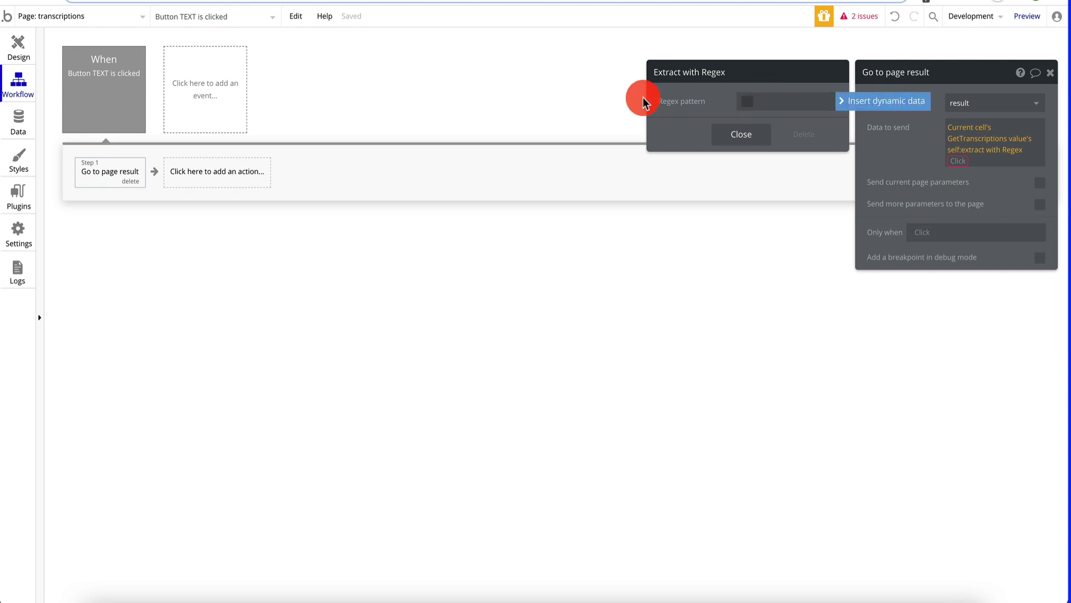
pyautogui.click(289, 589)
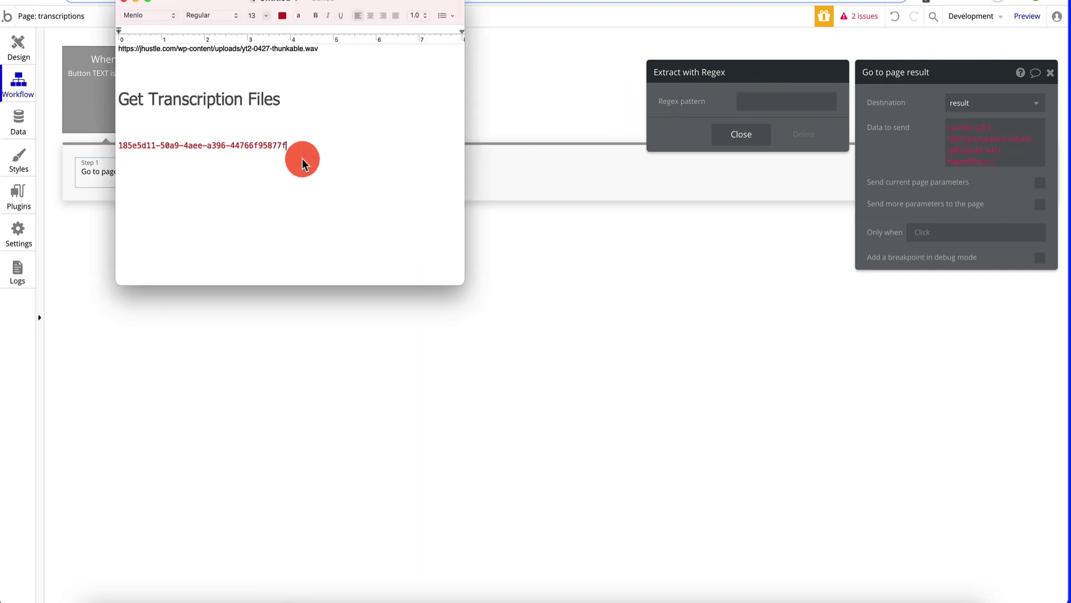
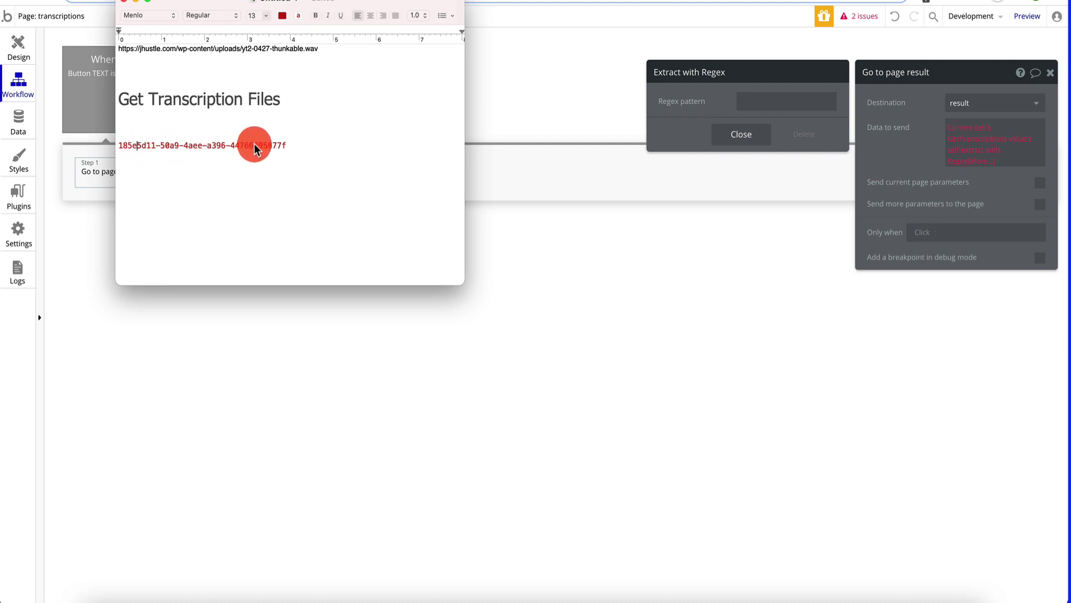
# - Set the Extract with Regex pattern to \S{8}-\S{4}-\S{4}-\S{4}-\S{12}
pyautogui.click(765, 101)
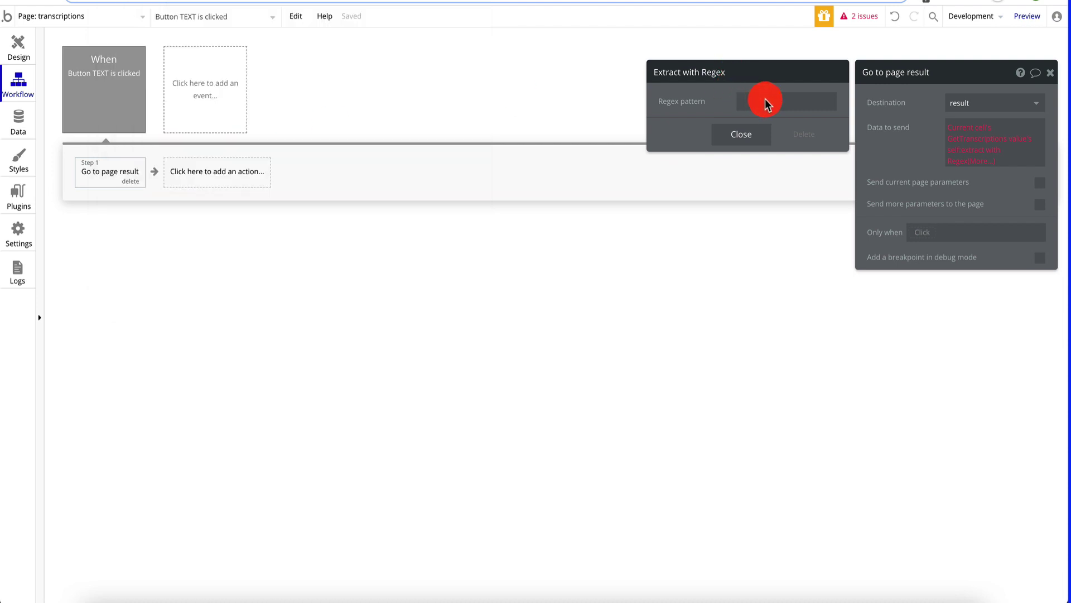
pyautogui.write('\\S+')
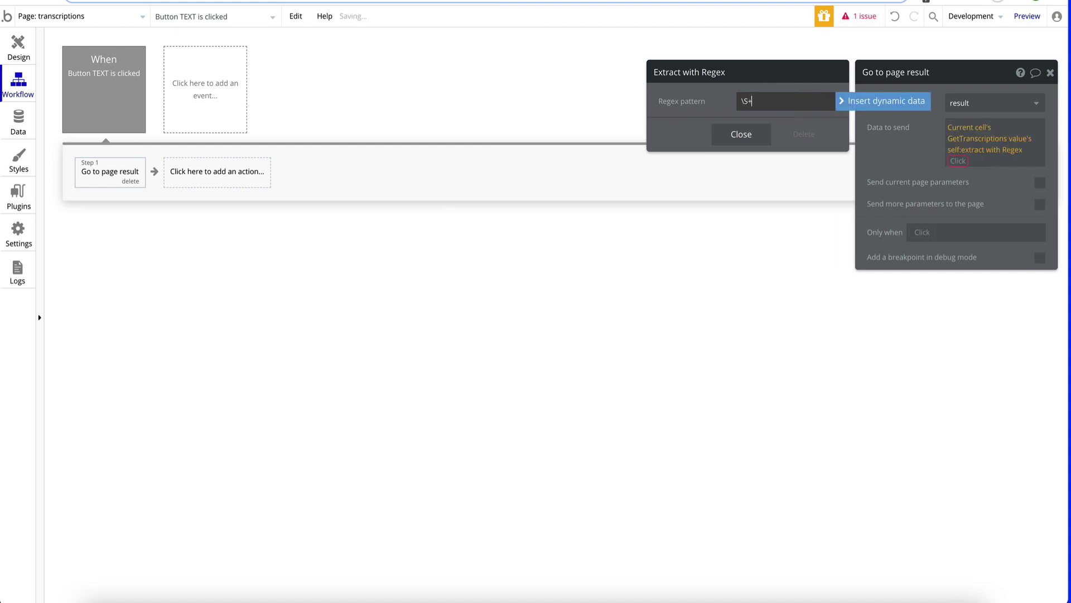
pyautogui.hotkey('ctrl', 'v')
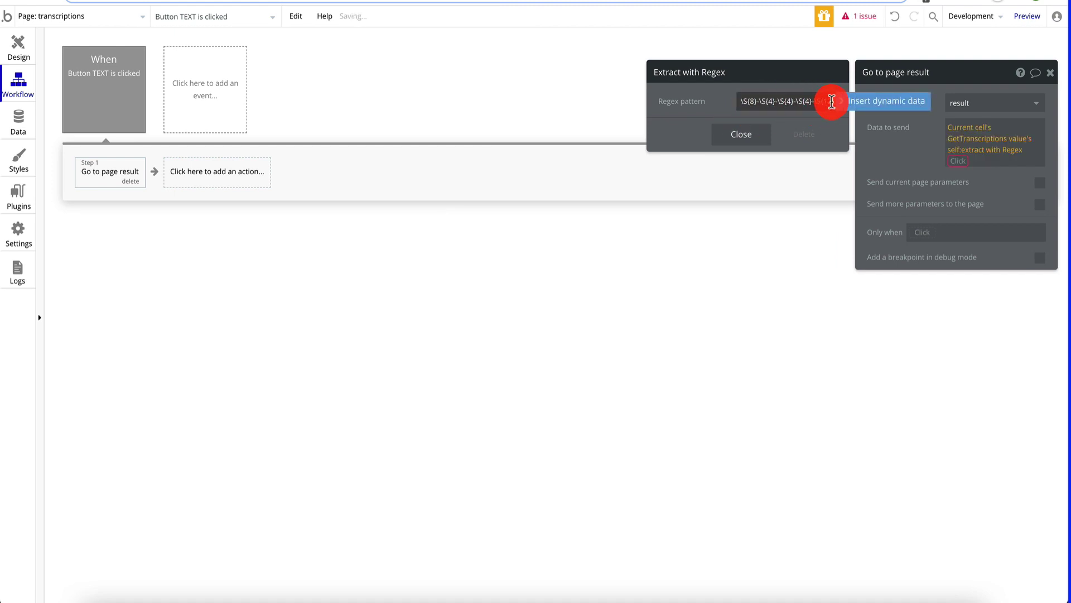
pyautogui.click(754, 105)
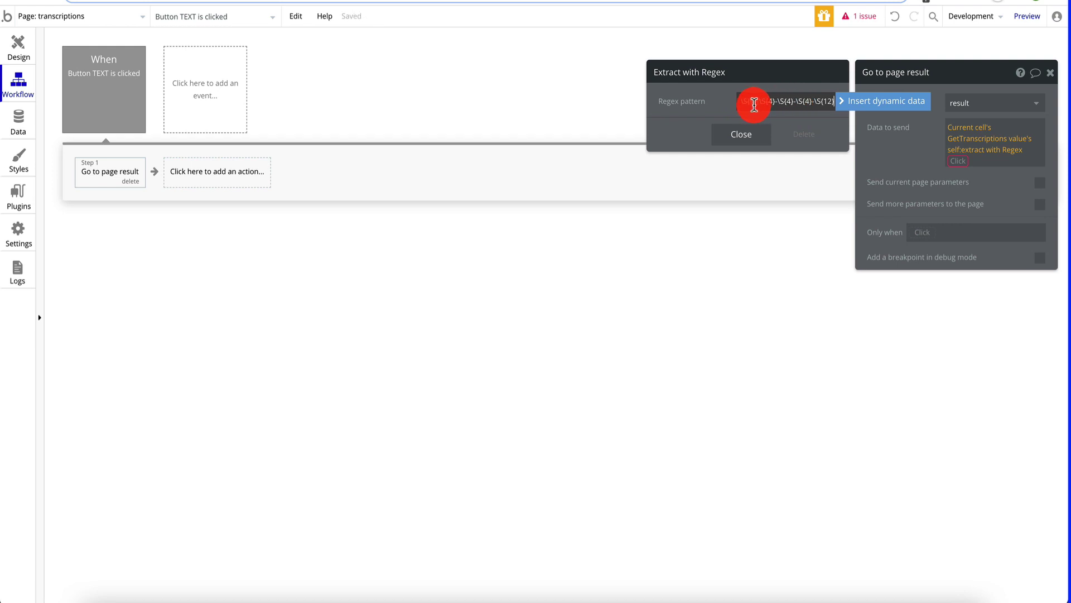
pyautogui.moveTo(757, 105); pyautogui.dragTo(806, 108)
pyautogui.click(752, 138)
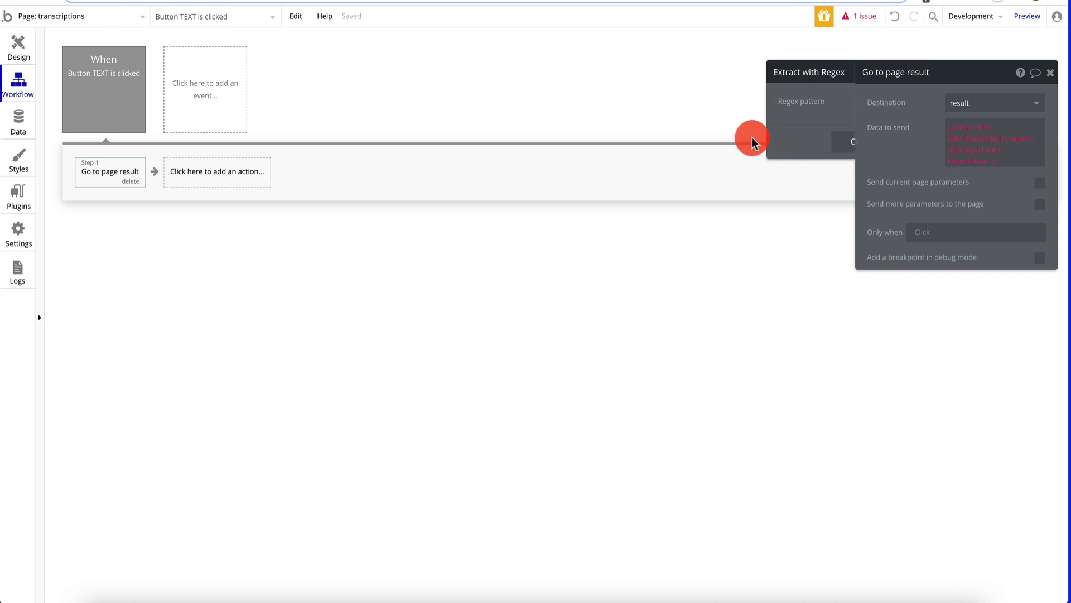
# - Append ':first item' to the extracted matches and close the navigation action's settings
pyautogui.click(1027, 140)
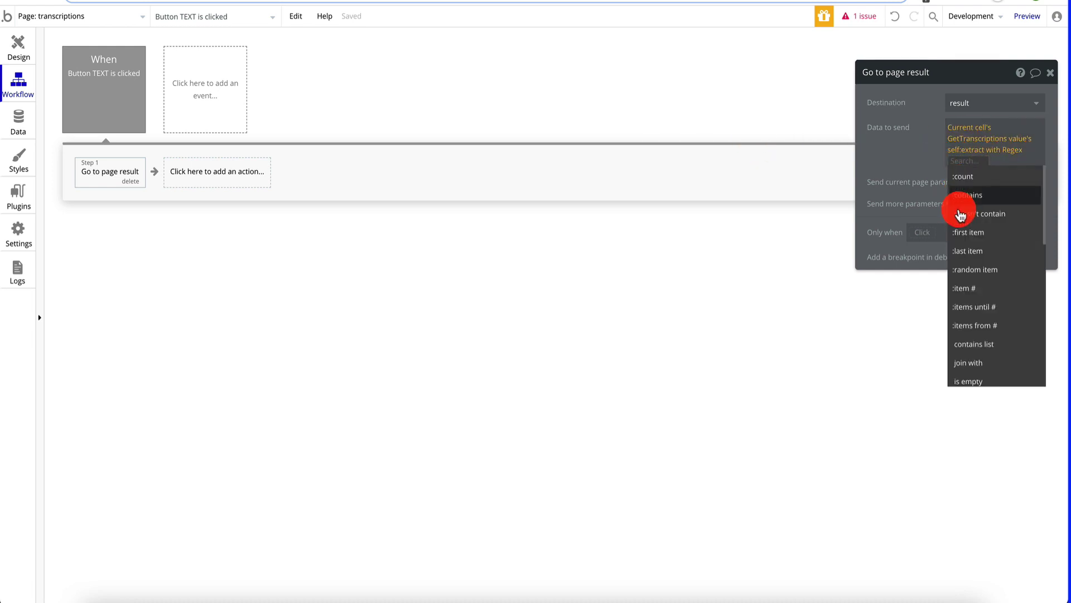
pyautogui.click(903, 150)
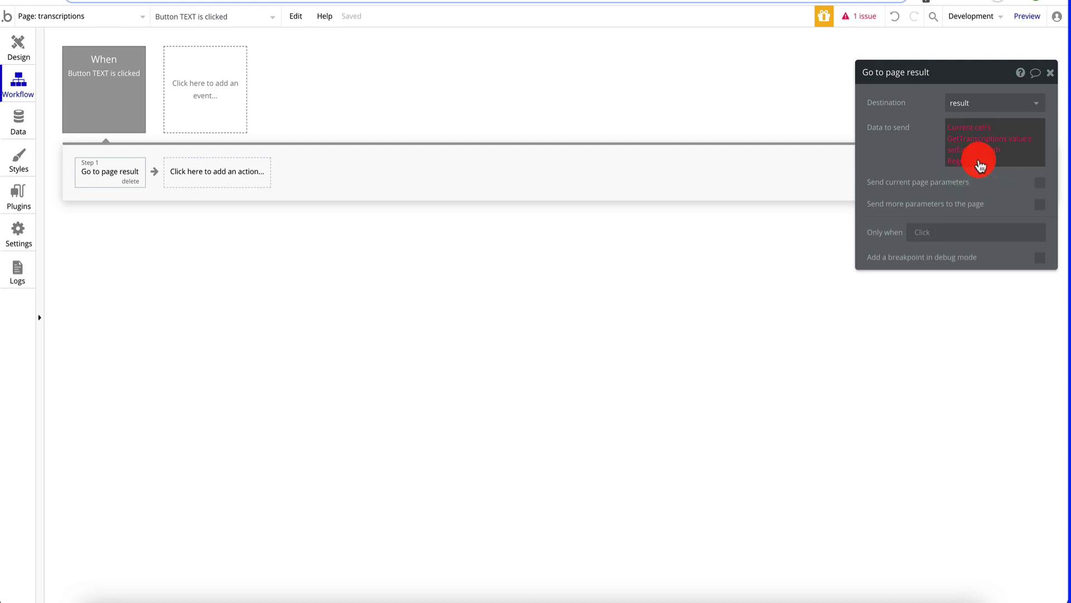
pyautogui.click(979, 162)
pyautogui.click(977, 233)
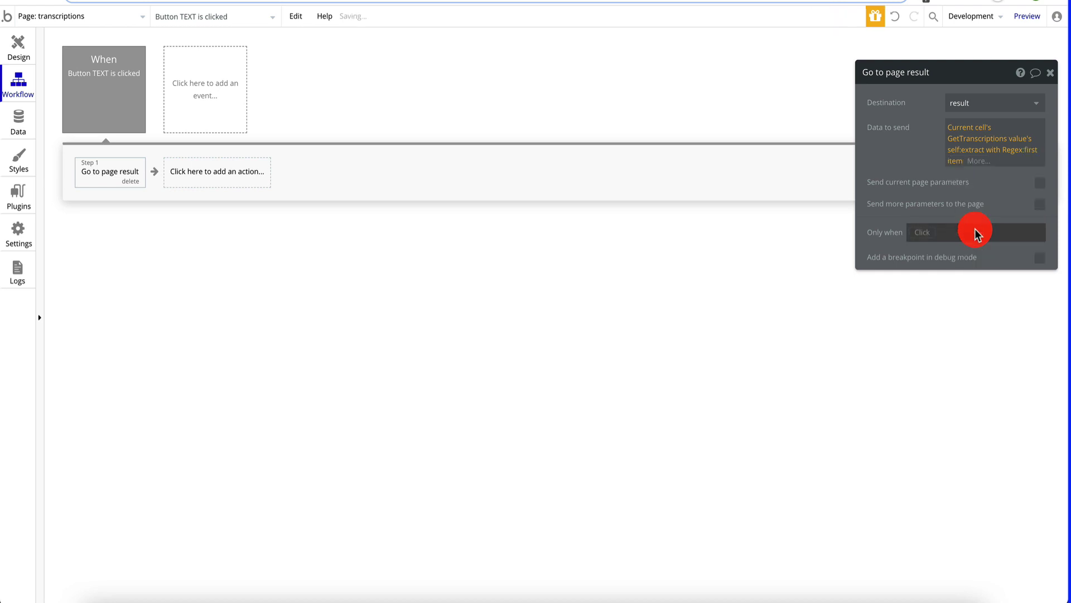
pyautogui.click(1054, 73)
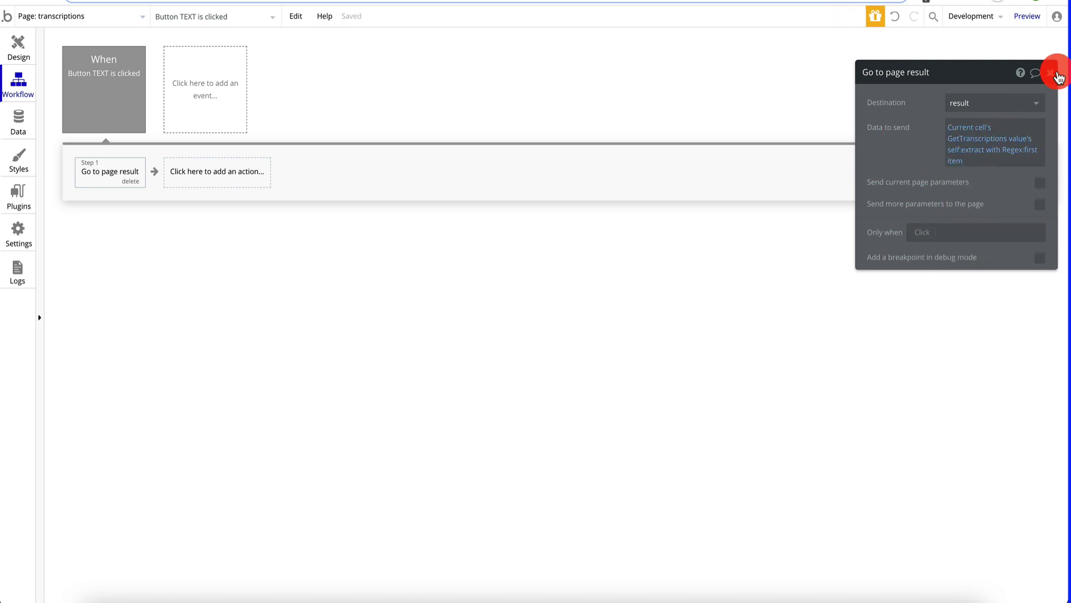
pyautogui.click(1054, 73)
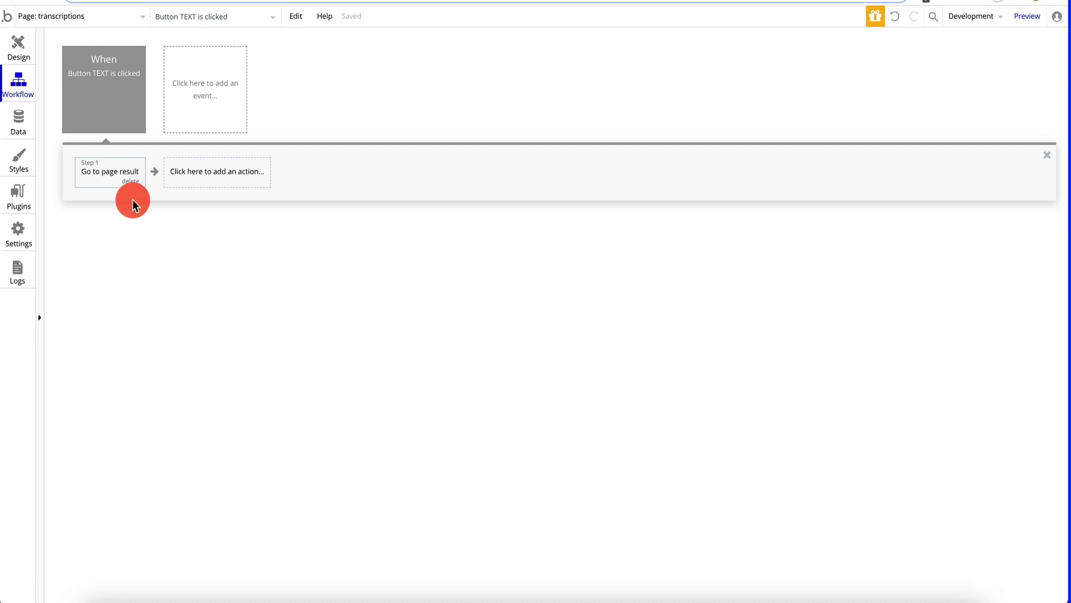
# - On the result page, add a Text element showing Get data from page URL's Path
pyautogui.click(24, 39)
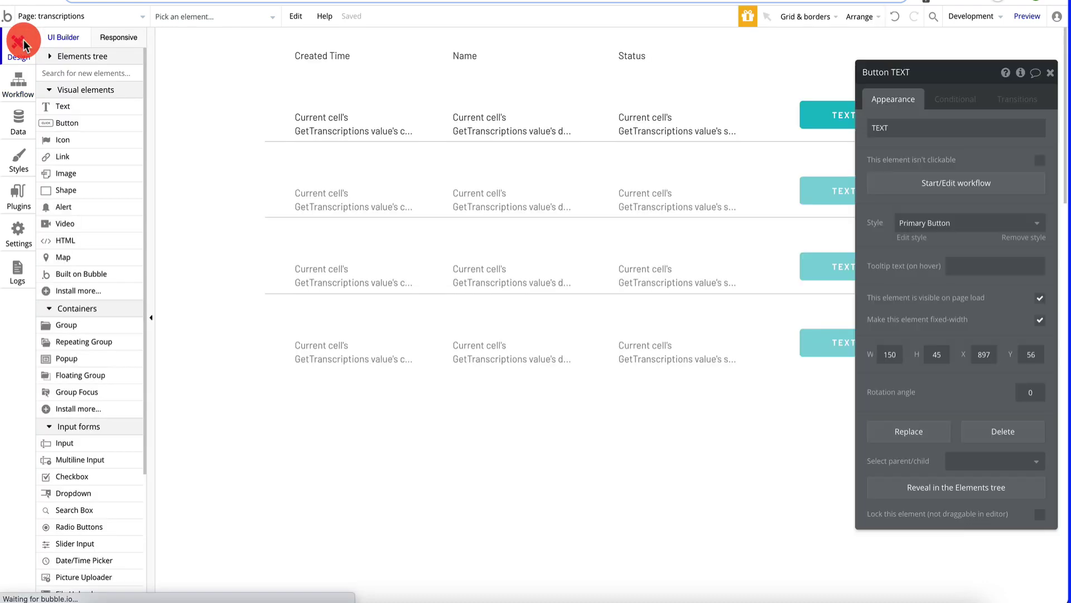
pyautogui.click(91, 22)
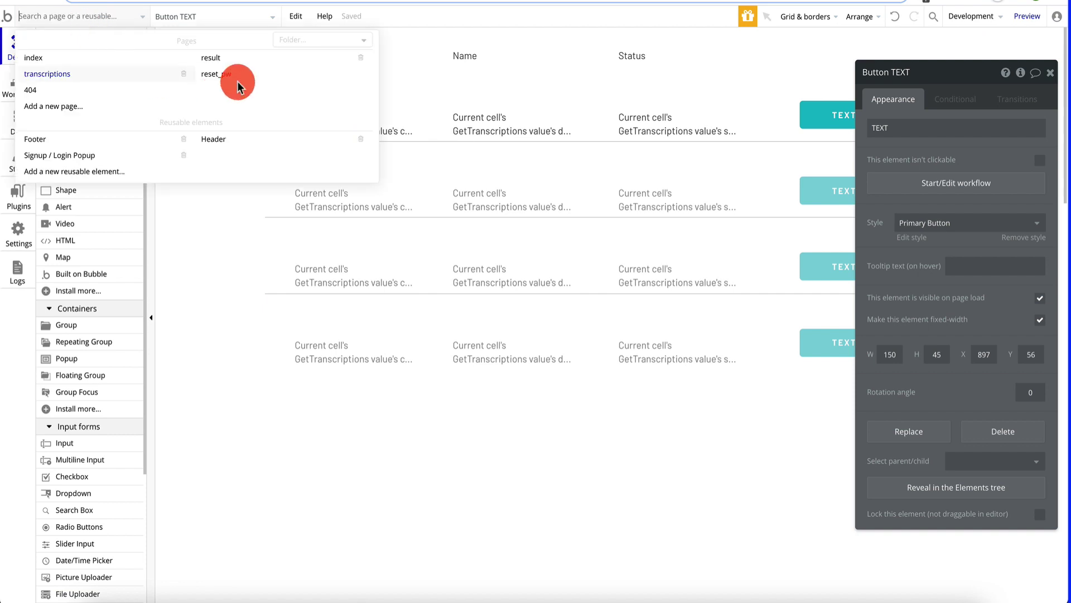
pyautogui.click(253, 53)
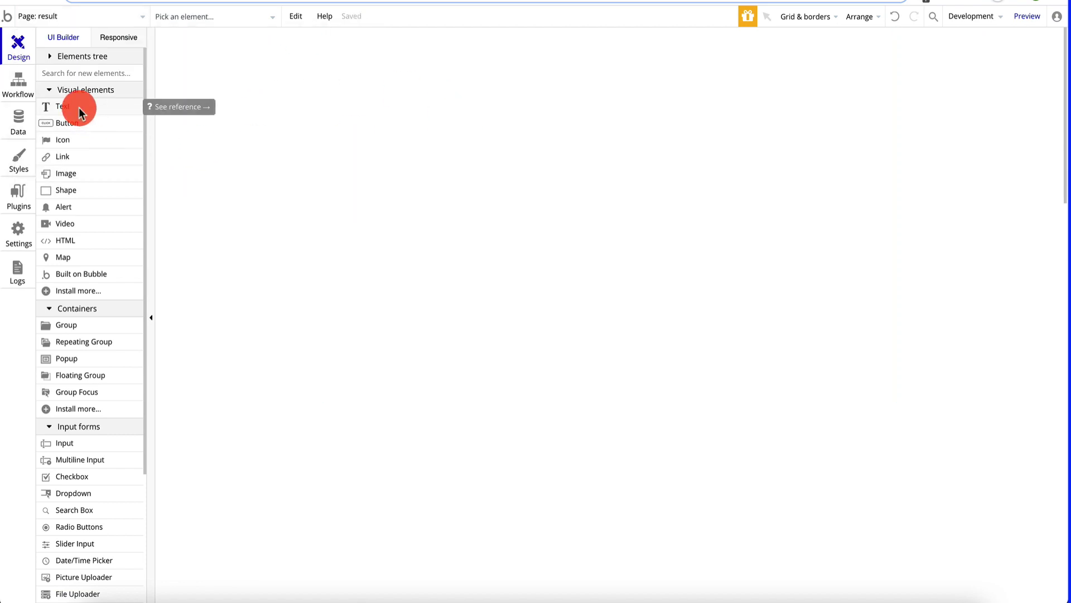
pyautogui.moveTo(79, 108); pyautogui.dragTo(602, 130)
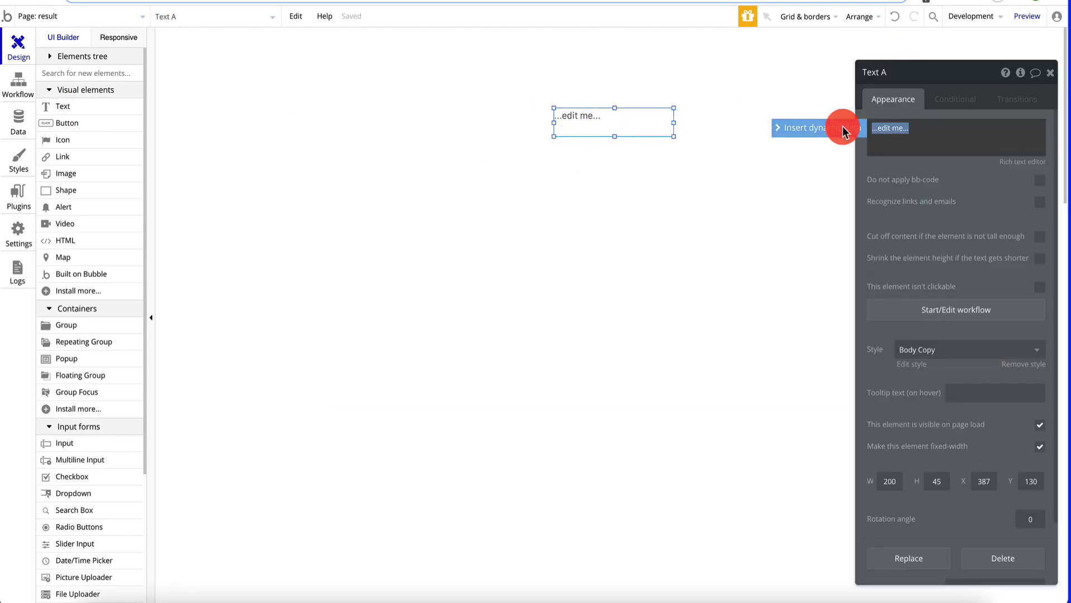
pyautogui.click(823, 127)
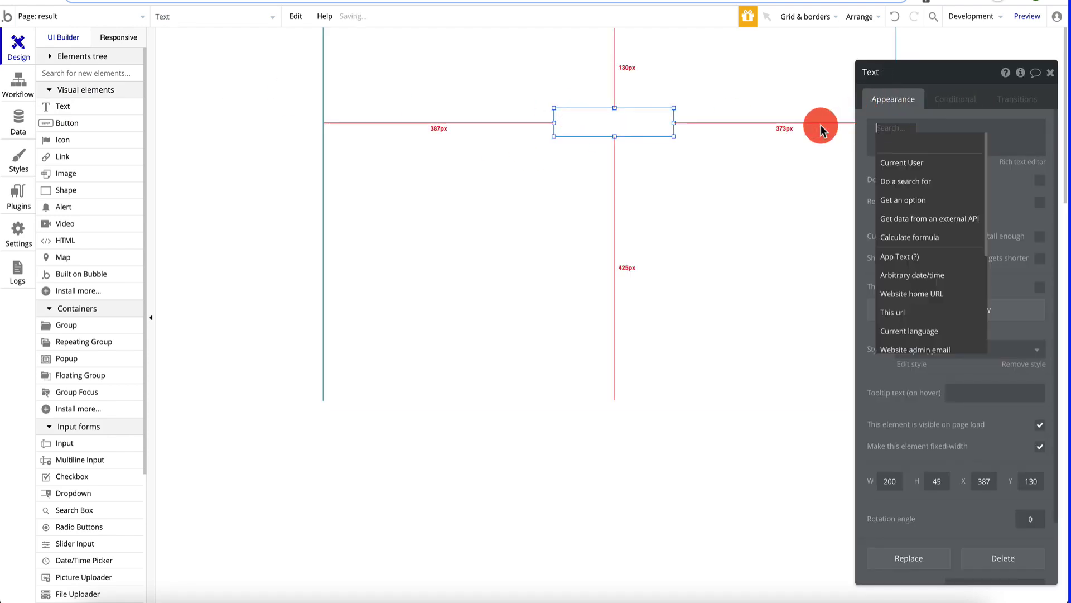
pyautogui.scroll(-5, 923, 251)
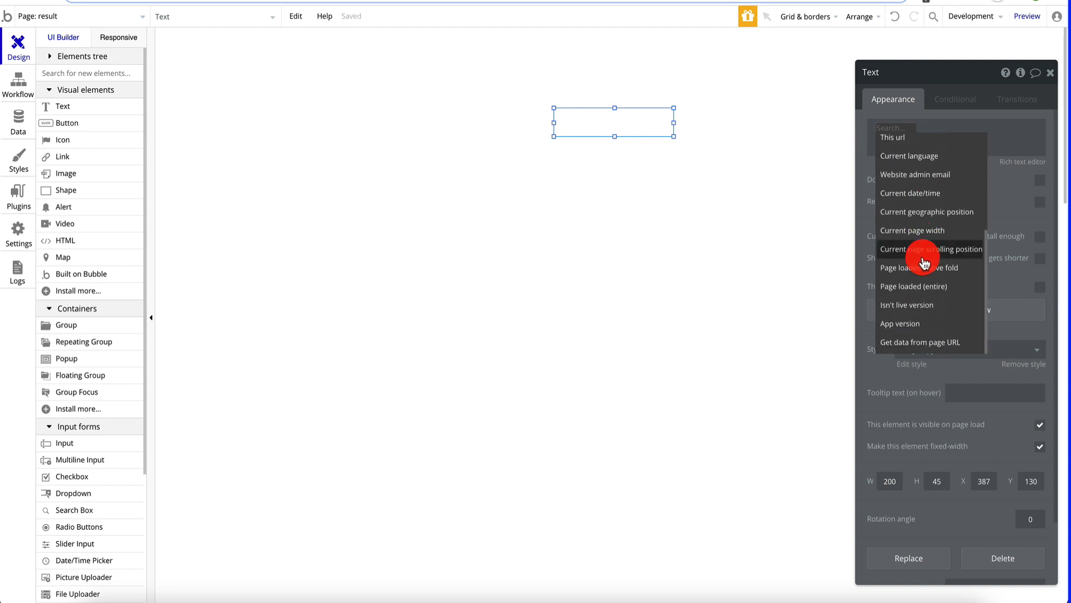
pyautogui.click(909, 341)
pyautogui.click(802, 102)
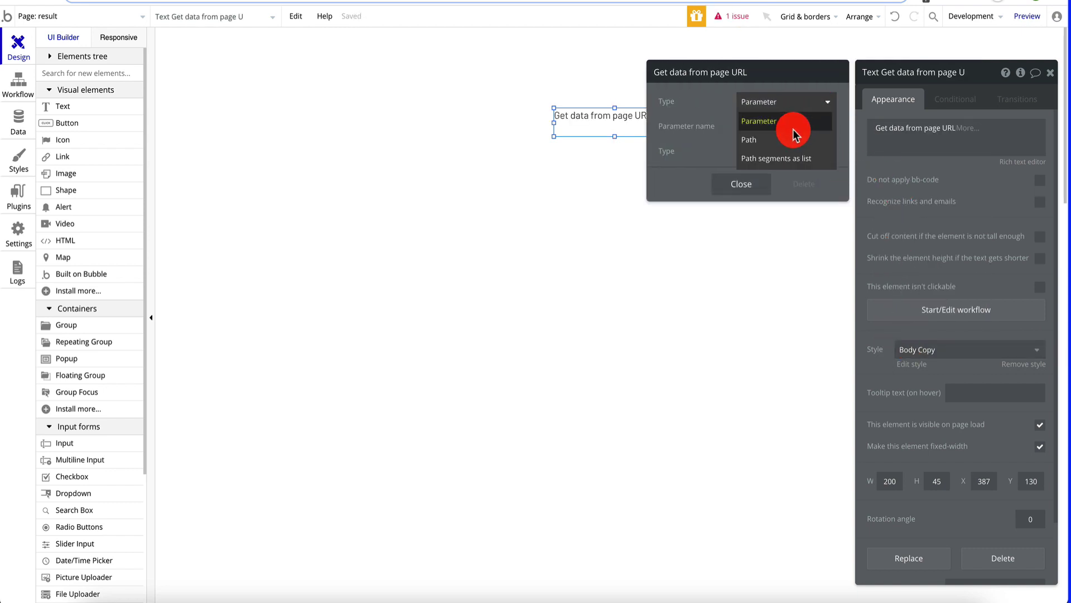
pyautogui.click(792, 139)
pyautogui.click(740, 161)
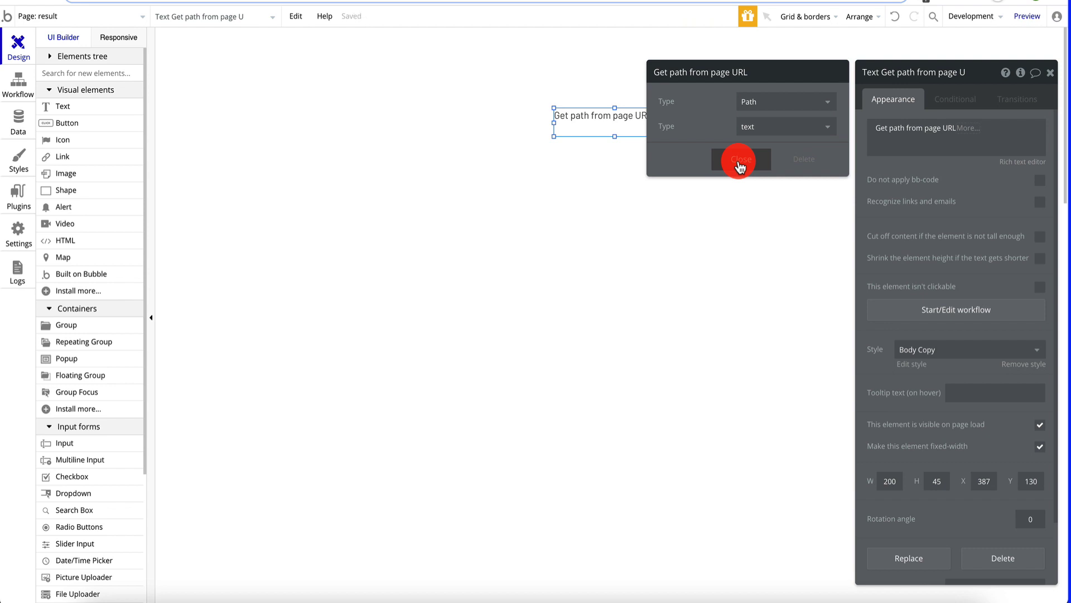
pyautogui.click(1050, 72)
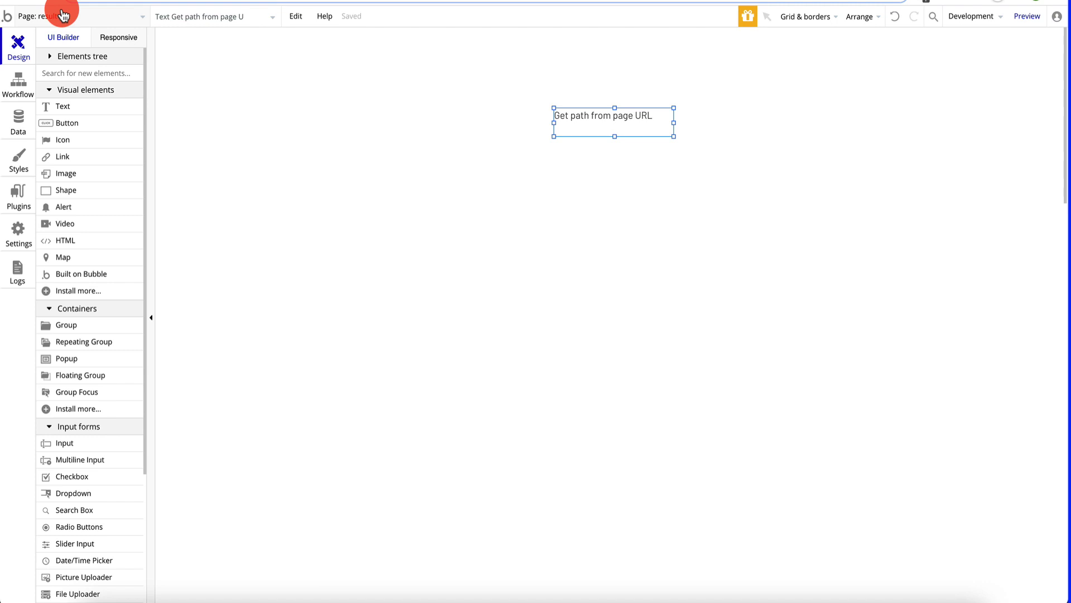
# - Return to the transcriptions page and launch the app preview
pyautogui.click(62, 15)
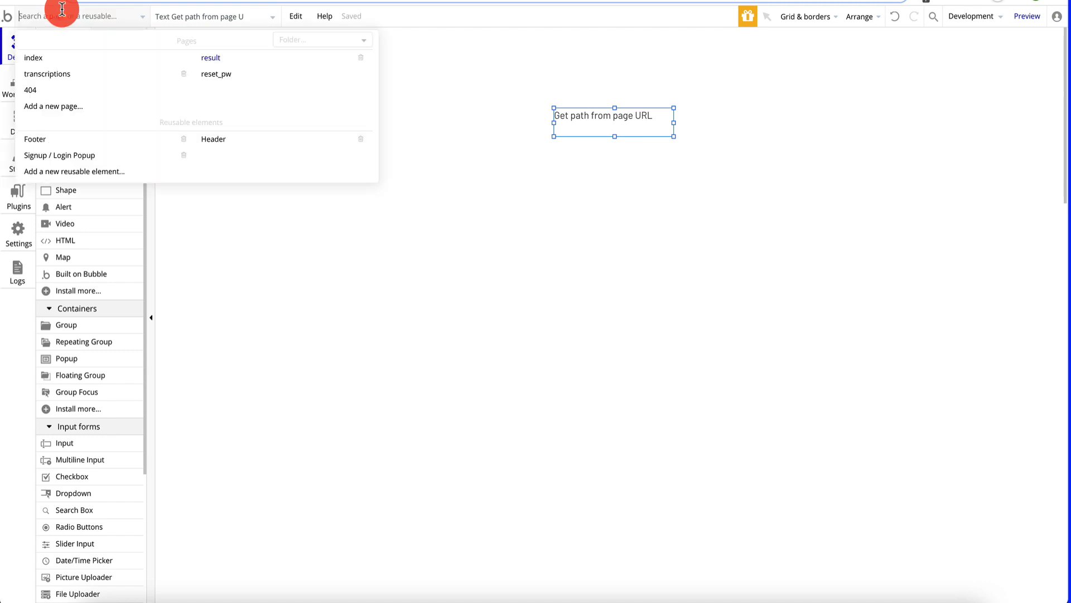
pyautogui.click(71, 72)
pyautogui.click(1028, 17)
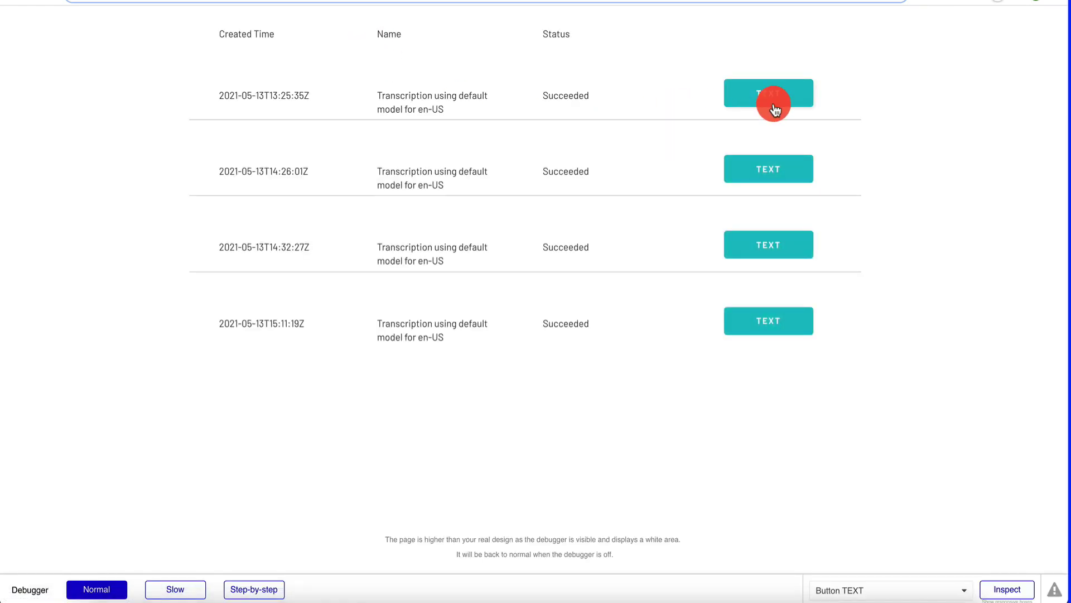
# - Open the first, third and fourth transcriptions' result pages and check each displayed ID
pyautogui.click(777, 102)
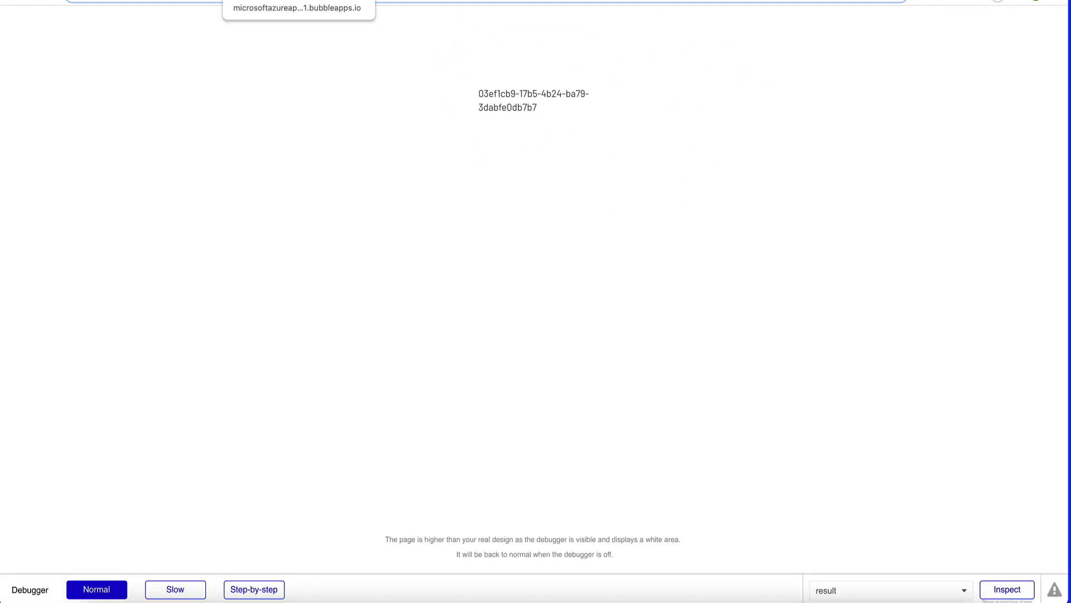
pyautogui.click(300, 0)
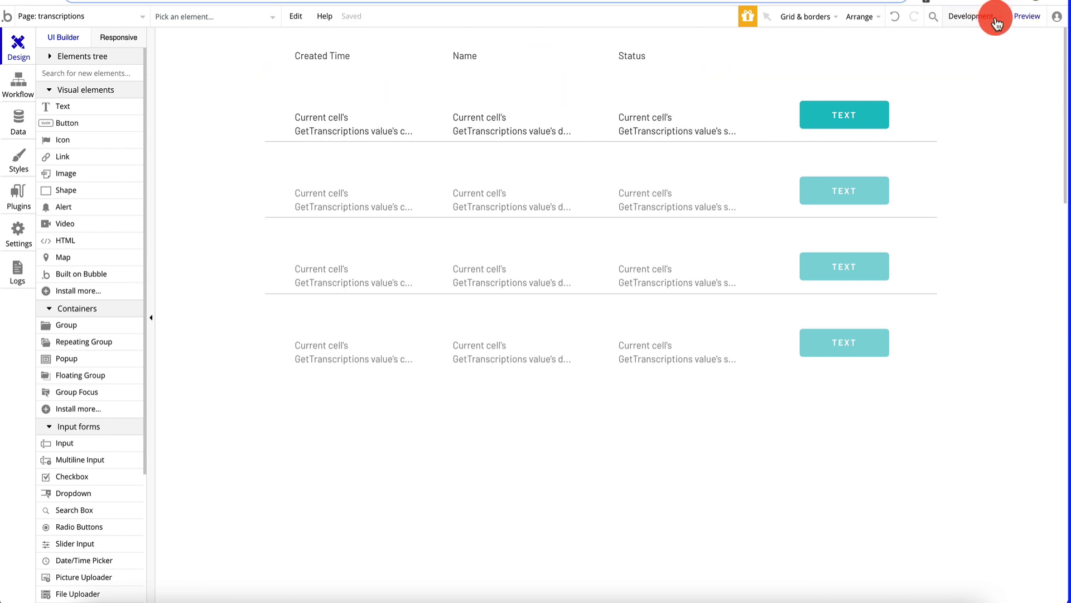
pyautogui.click(1037, 20)
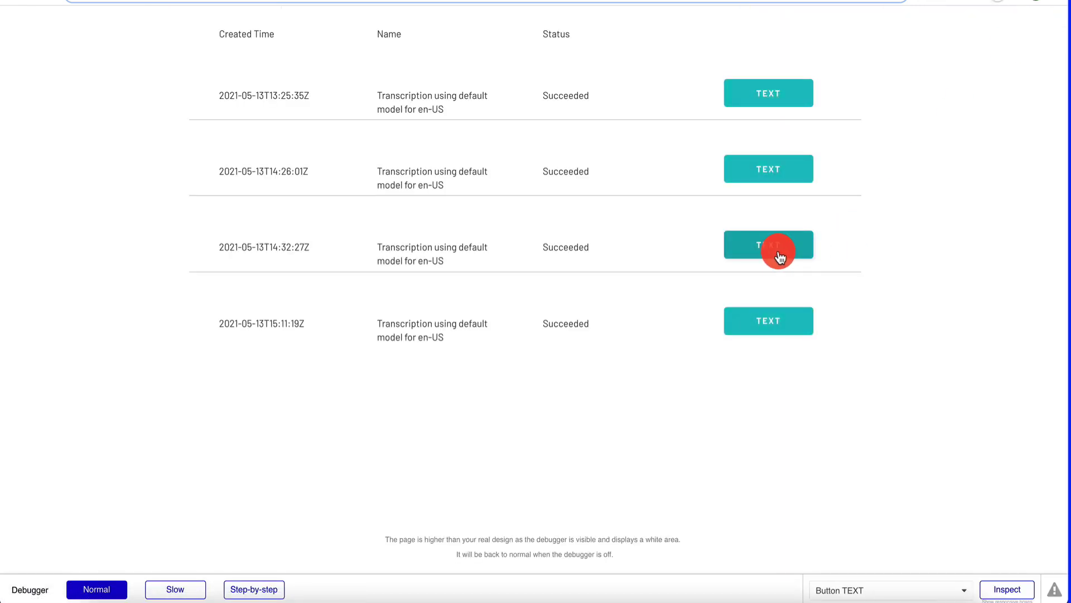
pyautogui.click(777, 251)
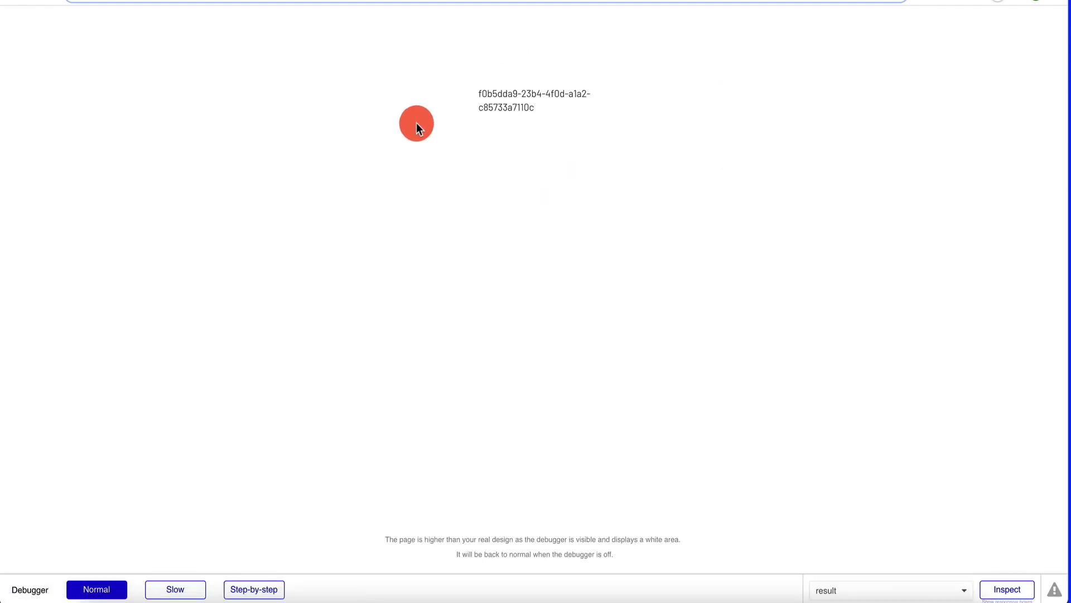
pyautogui.click(18, 6)
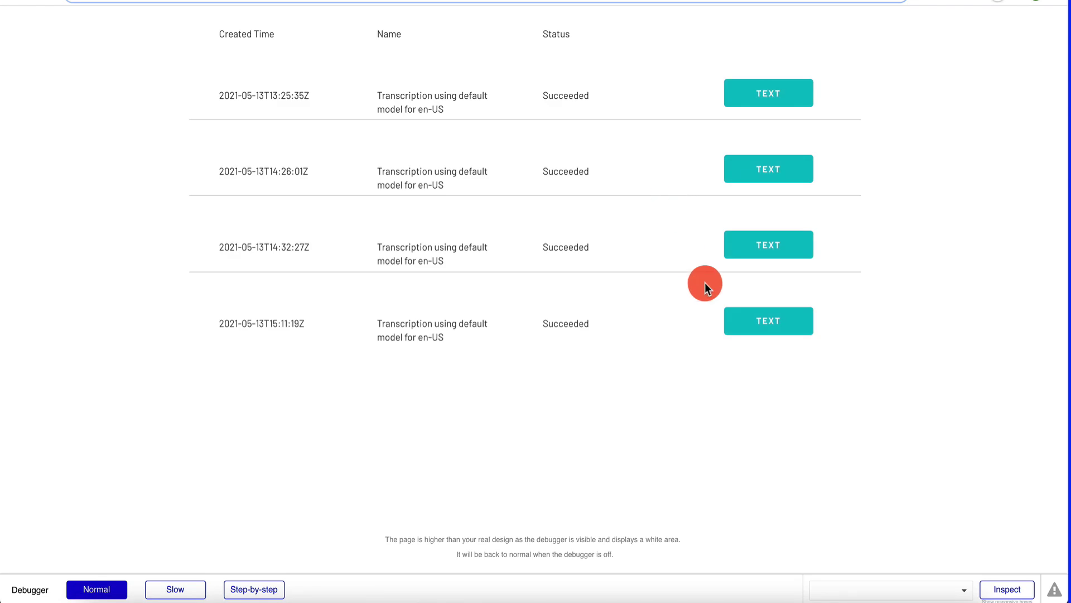
pyautogui.click(773, 330)
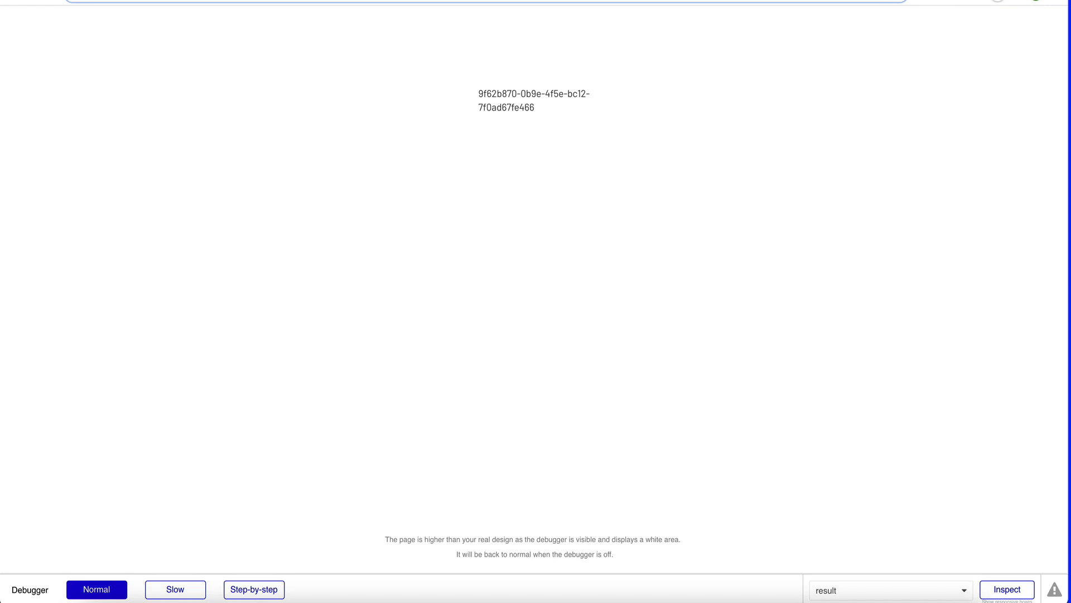
pyautogui.hotkey('ctrl', 'Tab')
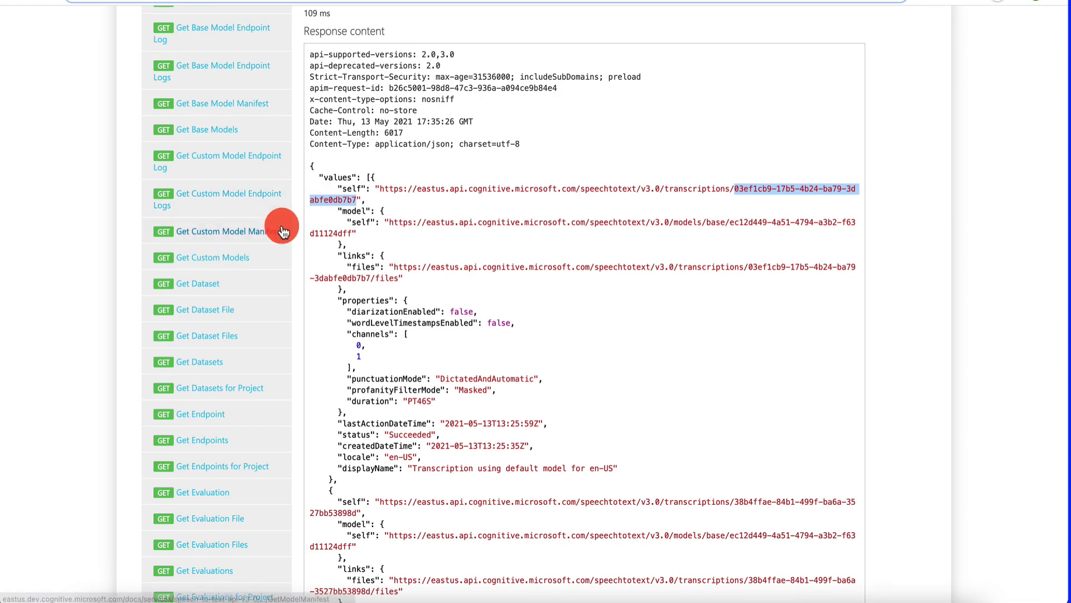
# - Open Get Transcription Files in the API reference and start its East US testing console
pyautogui.scroll(-10, 283, 223)
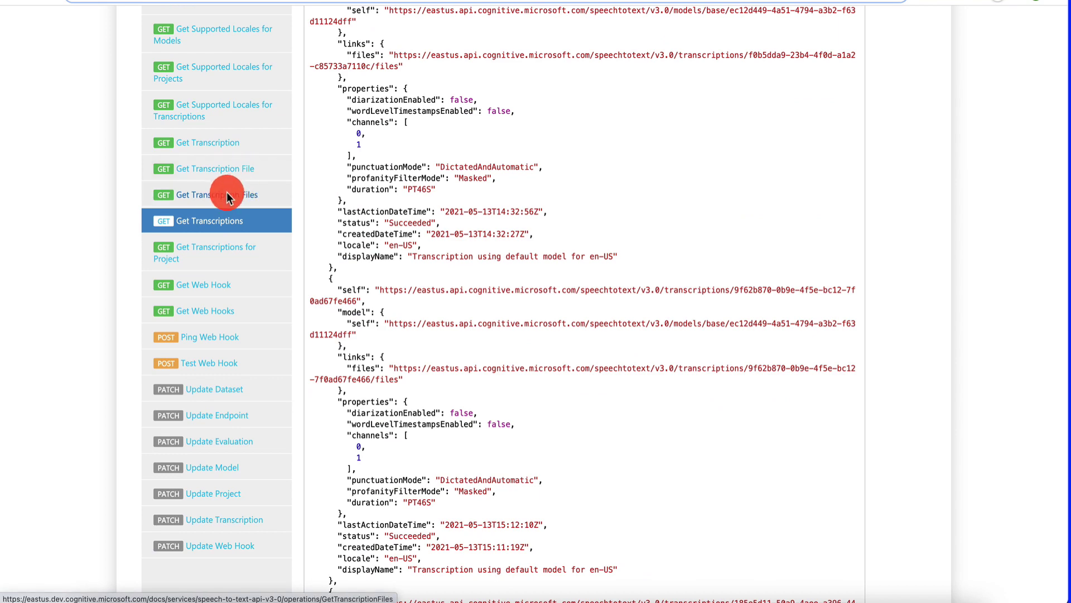
pyautogui.click(227, 195)
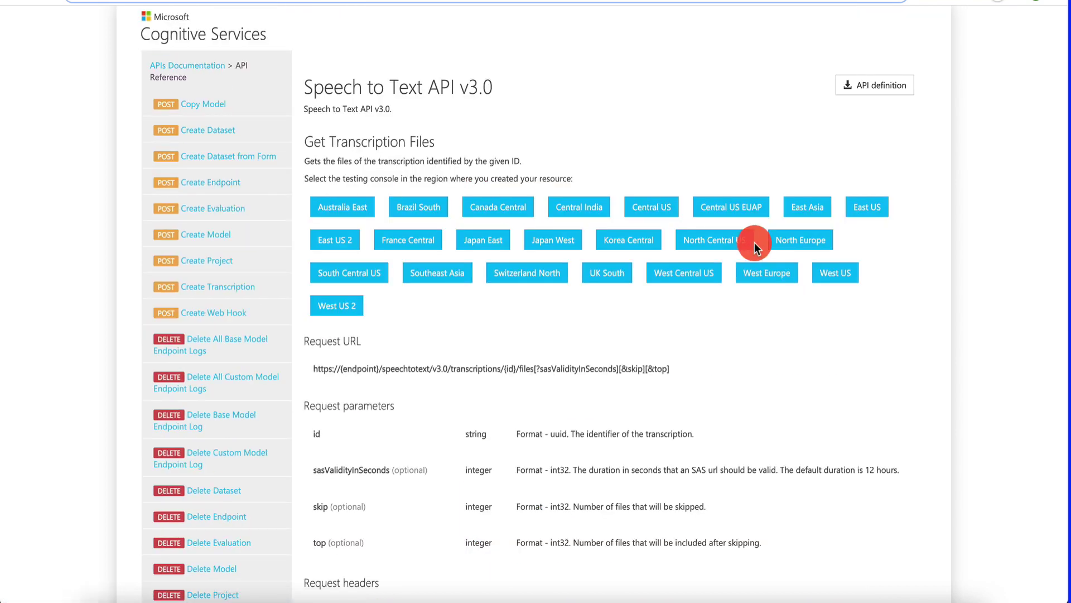
pyautogui.click(867, 207)
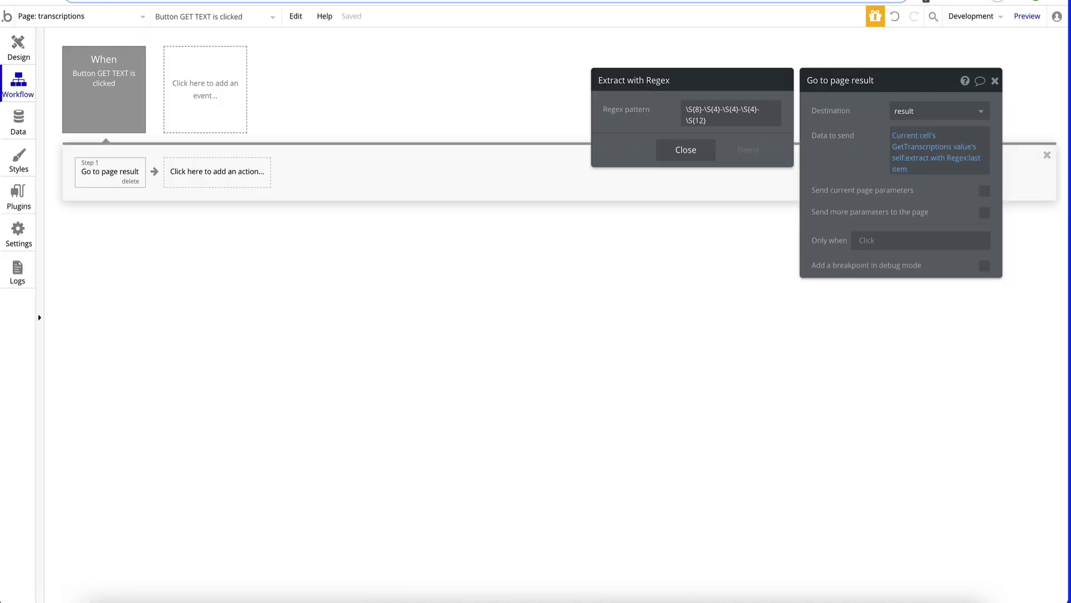
pyautogui.click(18, 53)
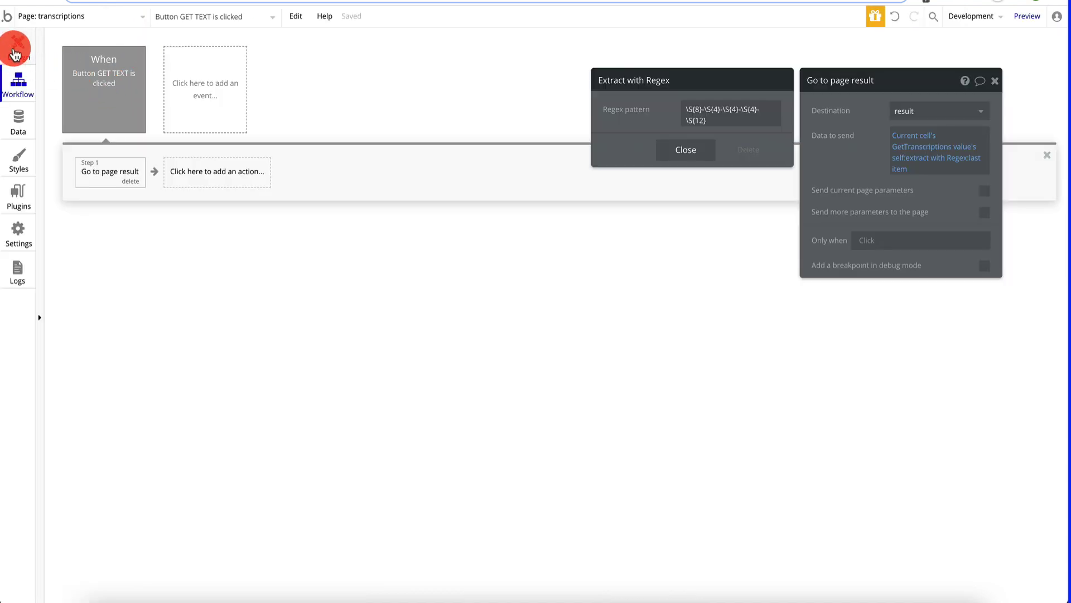
# - Go to the result page's Plugins and collapse the existing GetTranscriptions call
pyautogui.click(78, 19)
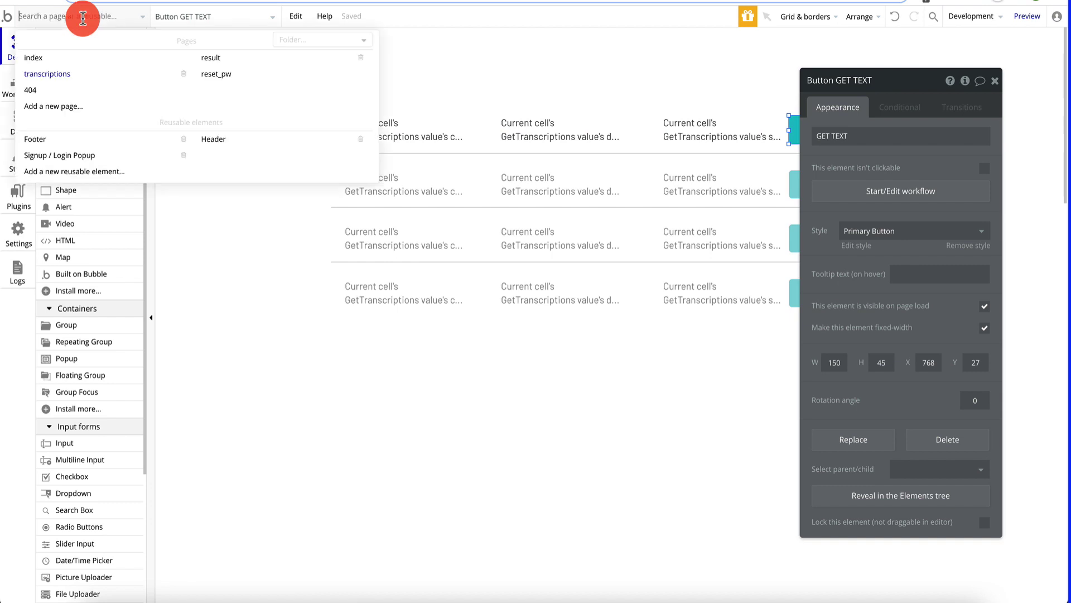
pyautogui.click(203, 72)
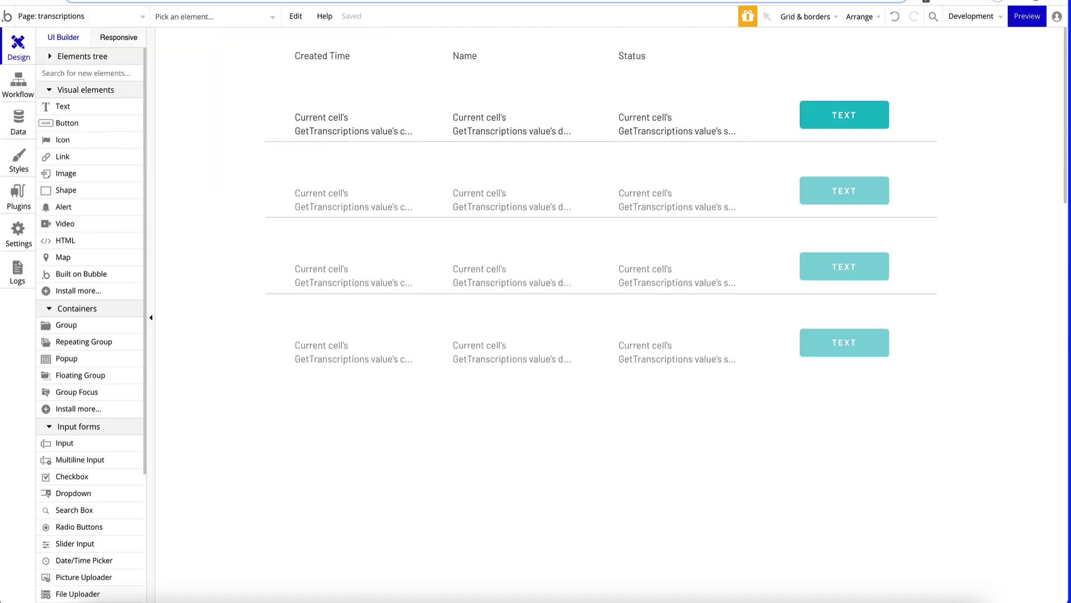
pyautogui.click(88, 21)
pyautogui.click(257, 61)
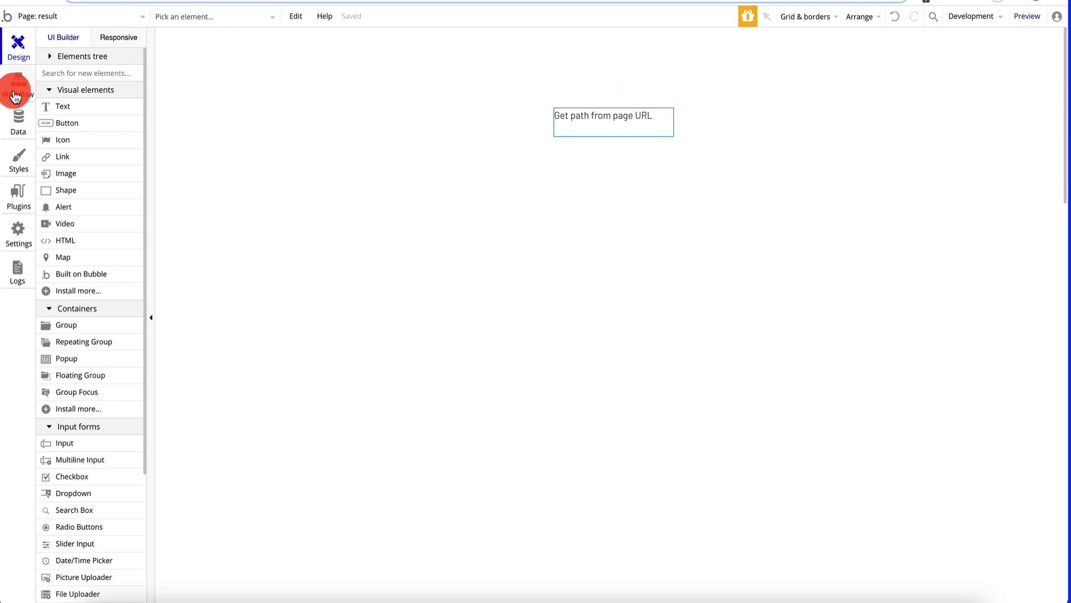
pyautogui.click(18, 198)
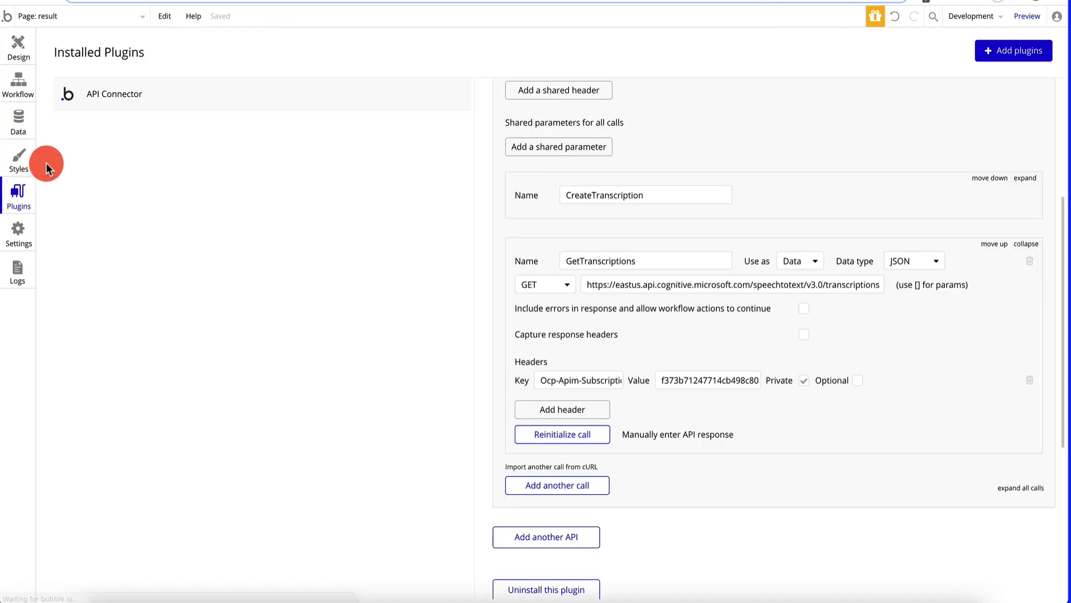
pyautogui.click(1026, 244)
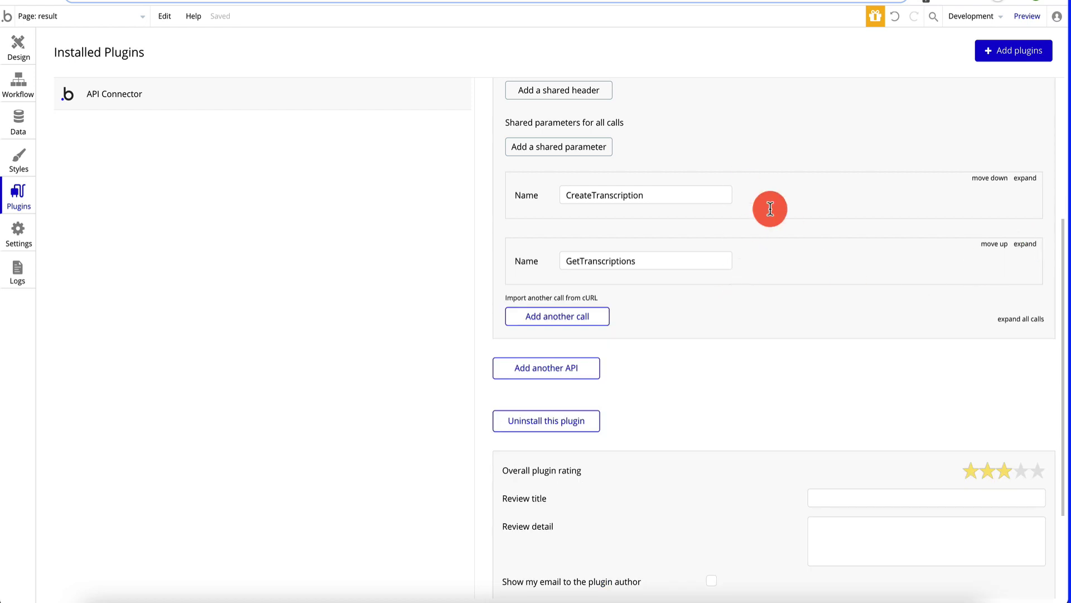
# - Add another API Connector call named GetTranscriptionFiles
pyautogui.click(590, 314)
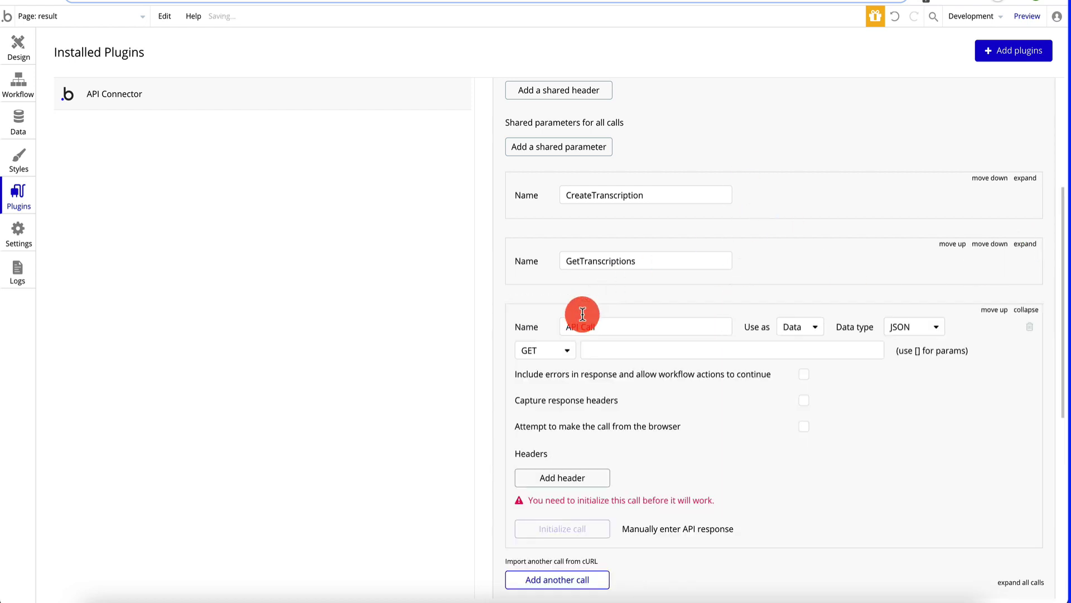
pyautogui.click(614, 326)
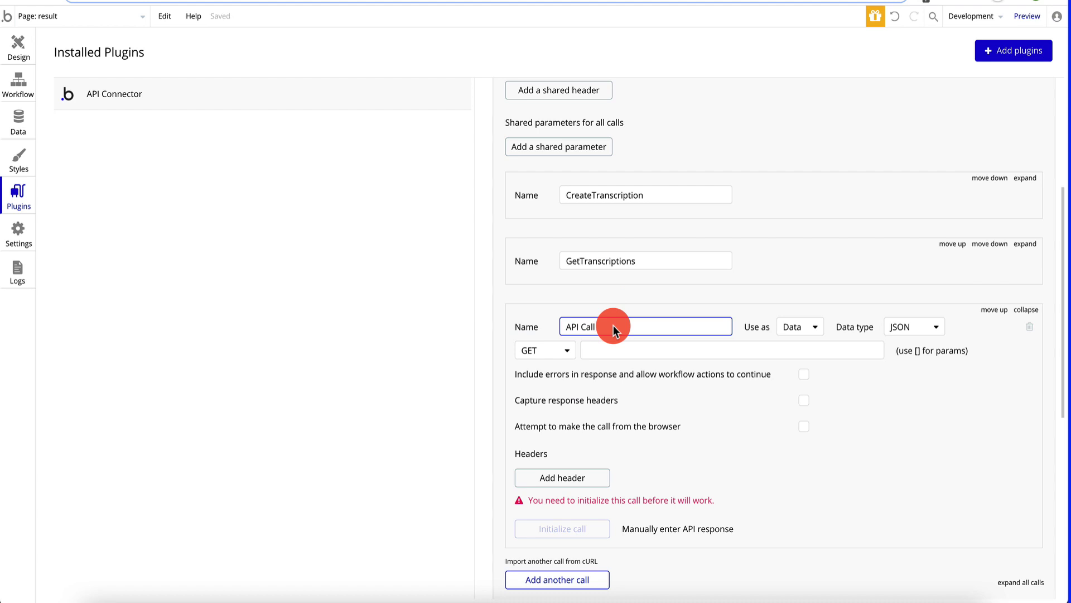
pyautogui.write('\\S{8}-\\S{4}-\\S{4}-\\S{4}-\\S{12}')
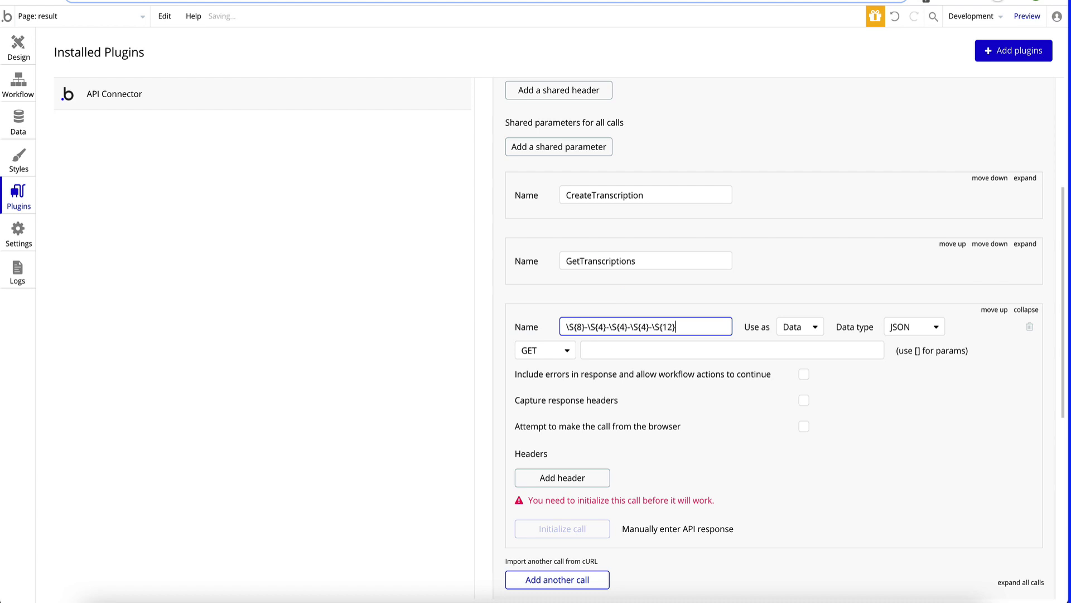
pyautogui.hotkey('ctrl', 'a')
pyautogui.press('BackSpace')
pyautogui.write('GetTr')
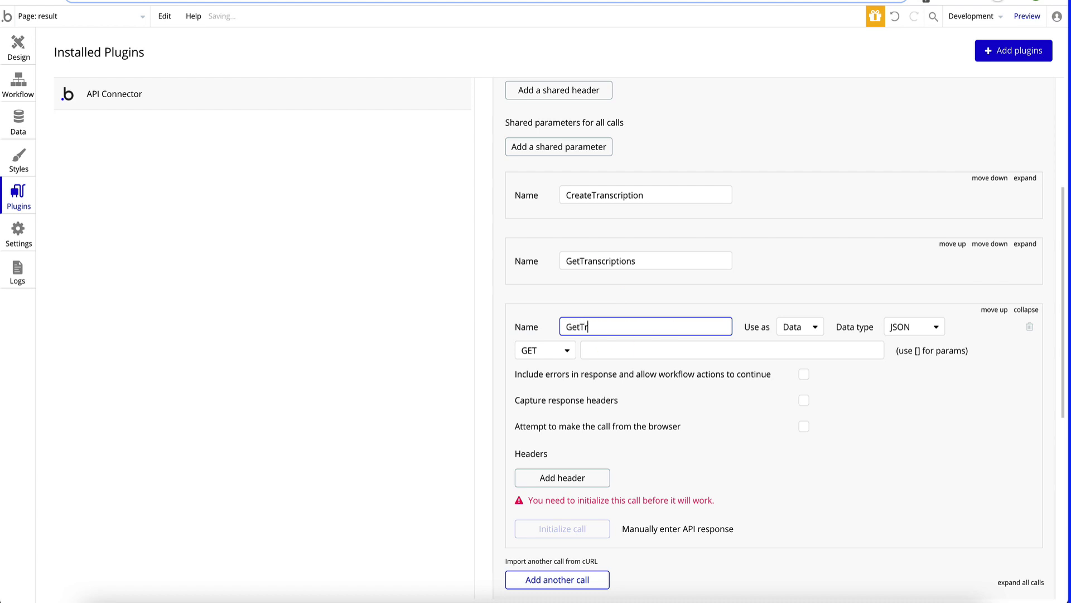
pyautogui.write('anscriptionFile')
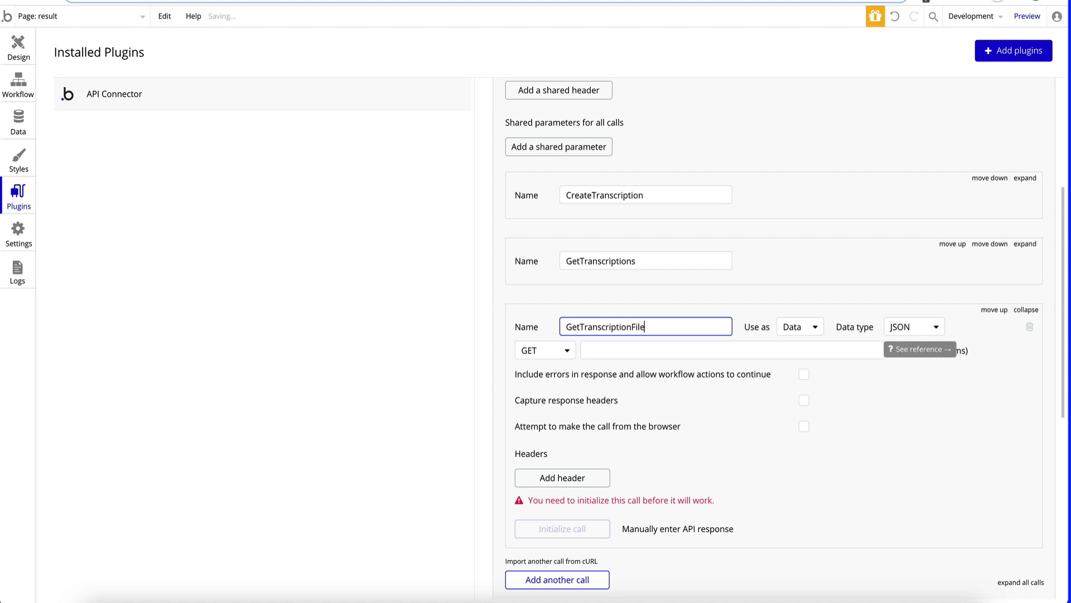
pyautogui.write('s')
# - Paste the Get Transcription Files request URL into the new call's URL field
pyautogui.hotkey('ctrl', 'Tab')
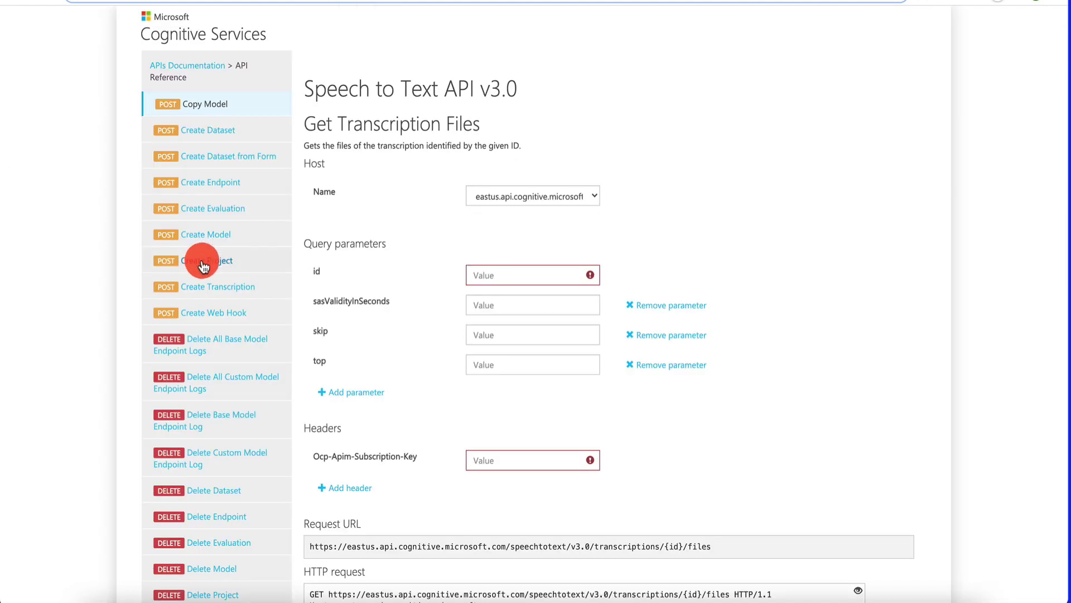
pyautogui.scroll(-10, 190, 285)
pyautogui.scroll(-8, 194, 301)
pyautogui.hotkey('ctrl', 'Tab')
pyautogui.hotkey('ctrl', 'Tab')
pyautogui.hotkey('ctrl', 'Tab')
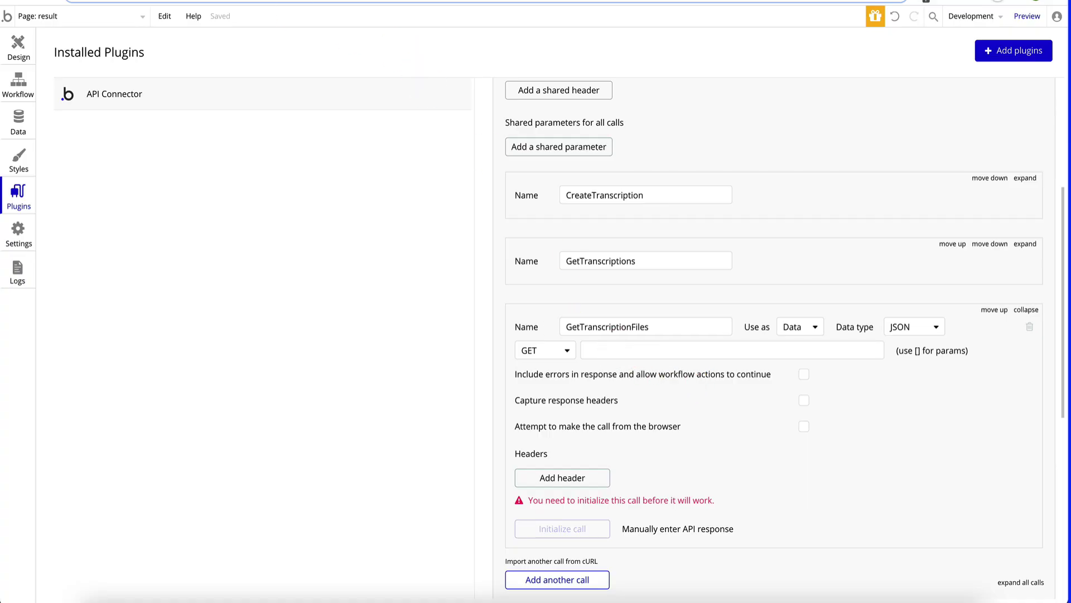
pyautogui.hotkey('ctrl', 'Tab')
pyautogui.scroll(-5, 479, 287)
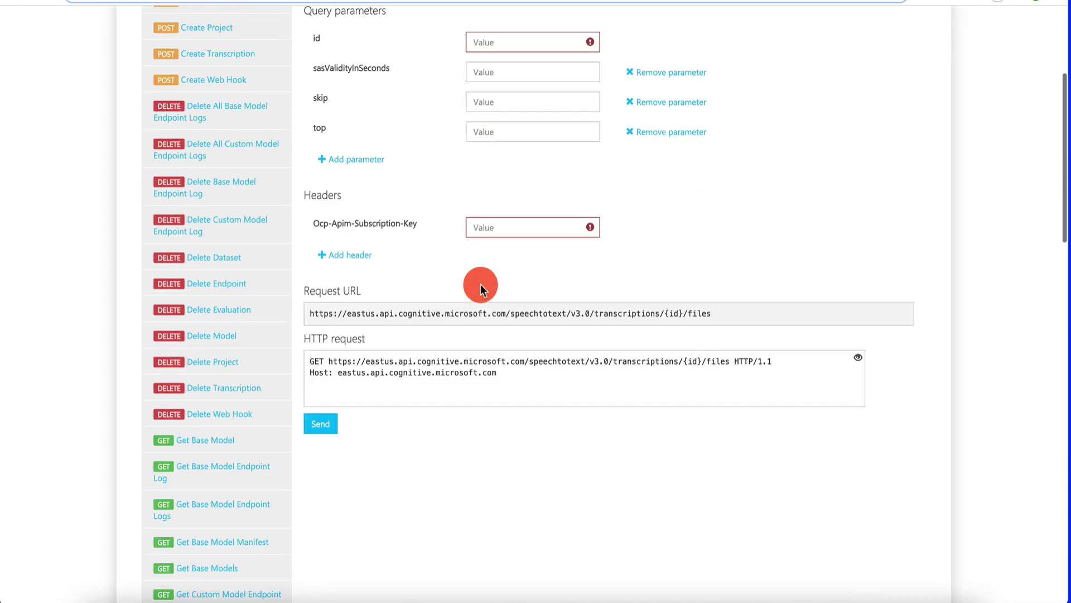
pyautogui.moveTo(720, 316); pyautogui.dragTo(307, 312)
pyautogui.hotkey('ctrl', 'c')
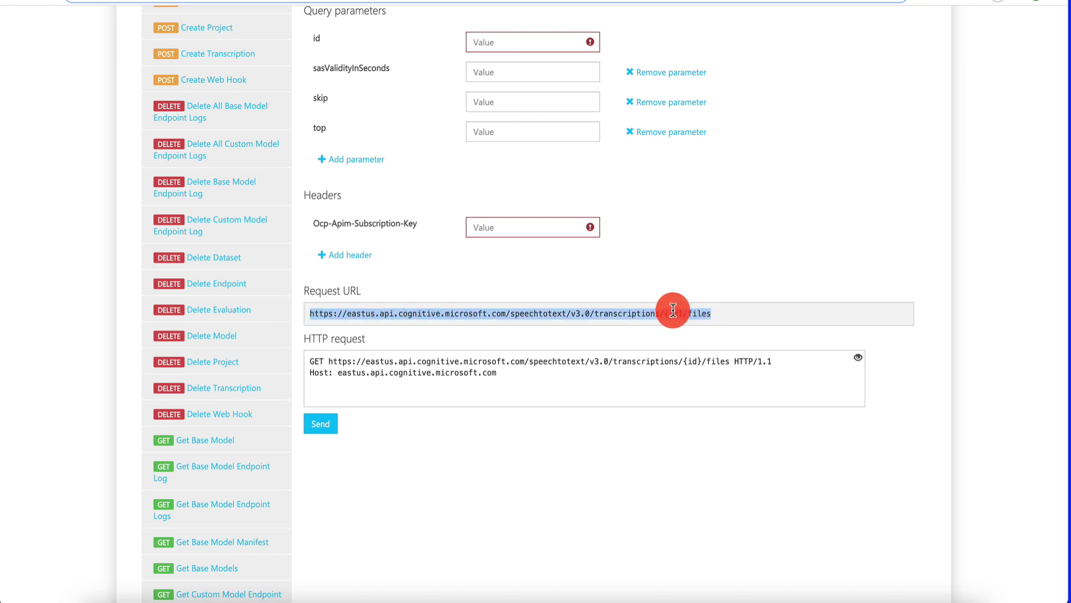
pyautogui.hotkey('ctrl', 'shift', 'Tab')
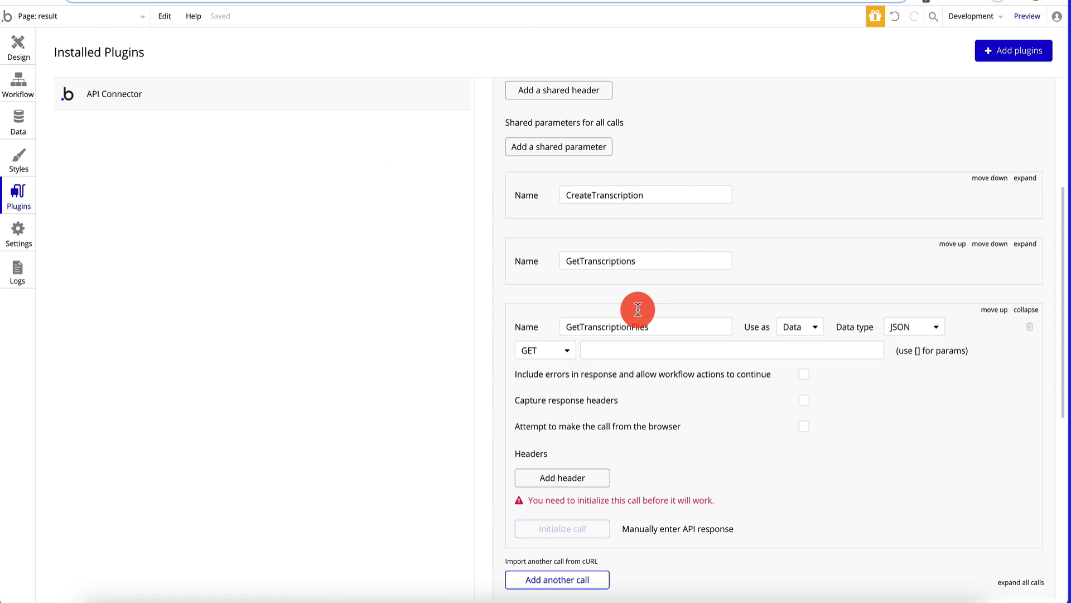
pyautogui.click(622, 349)
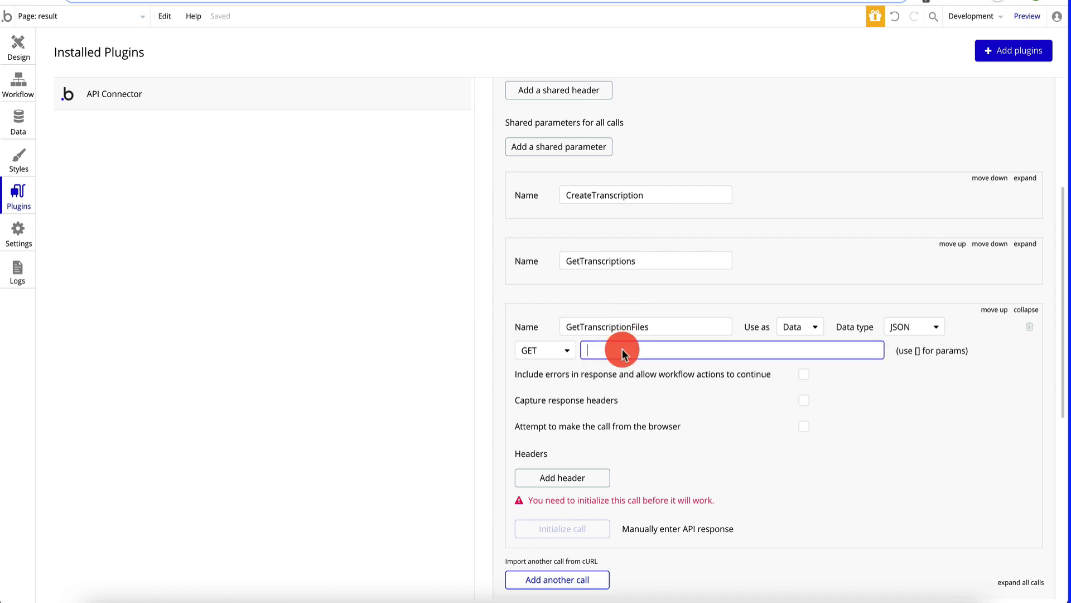
pyautogui.hotkey('ctrl', 'v')
# - Change the URL's {id} placeholder to the [id] parameter
pyautogui.moveTo(882, 363); pyautogui.dragTo(866, 356)
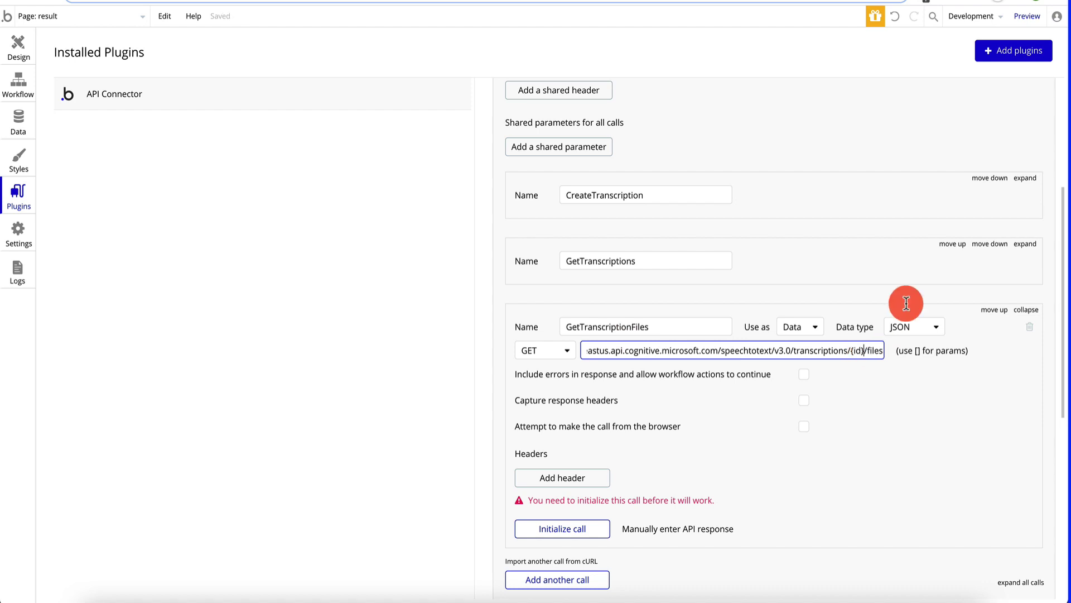
pyautogui.press('BackSpace')
pyautogui.press('BackSpace')
pyautogui.write('[id')
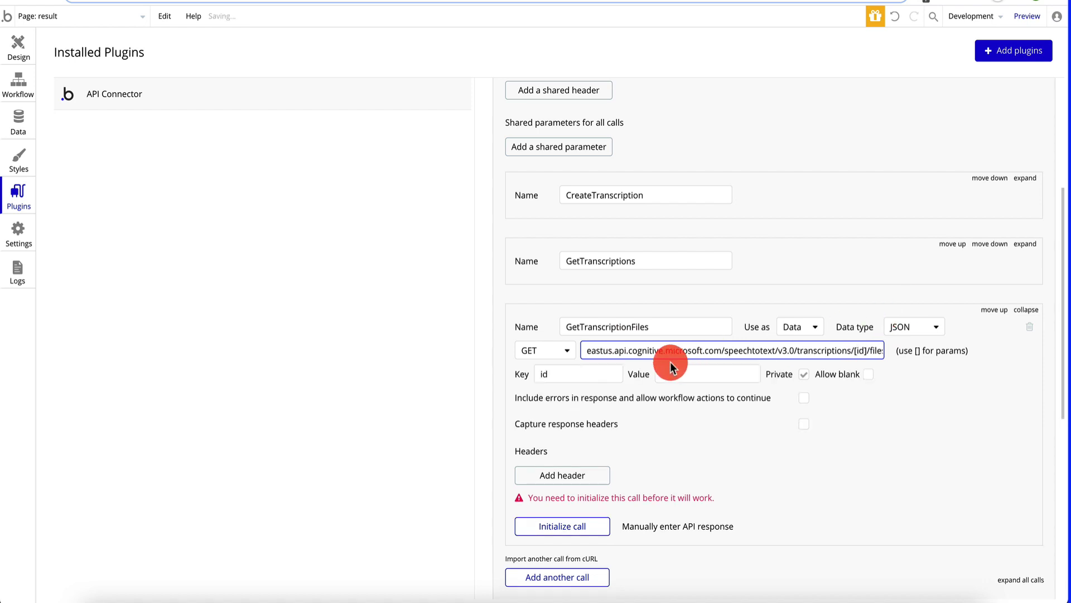
pyautogui.moveTo(671, 362); pyautogui.dragTo(728, 377)
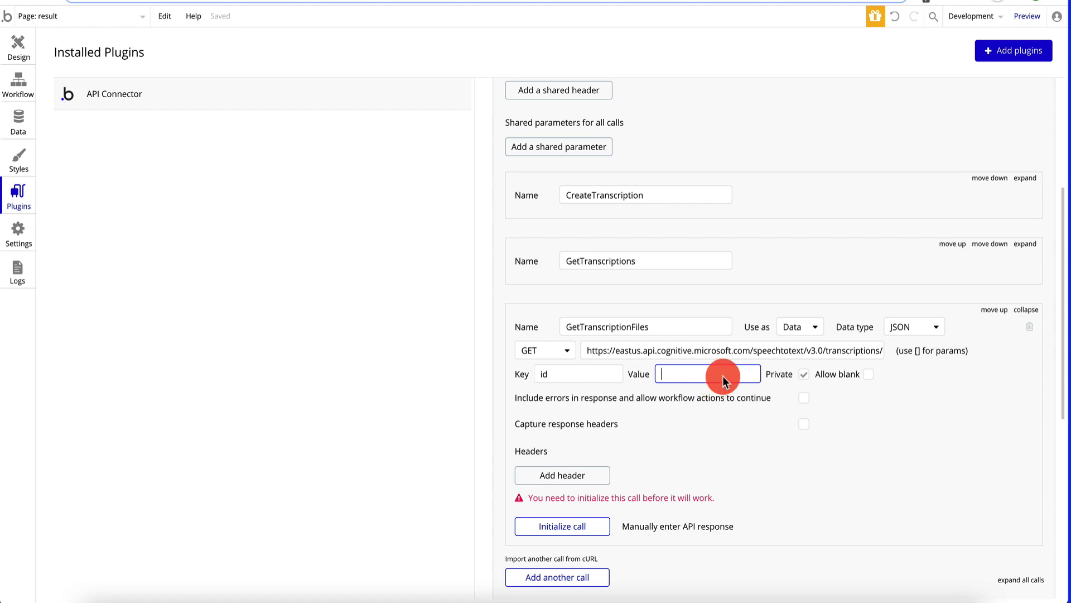
# - Copy the Ocp-Apim-Subscription-Key header name from the API reference
pyautogui.click(240, 3)
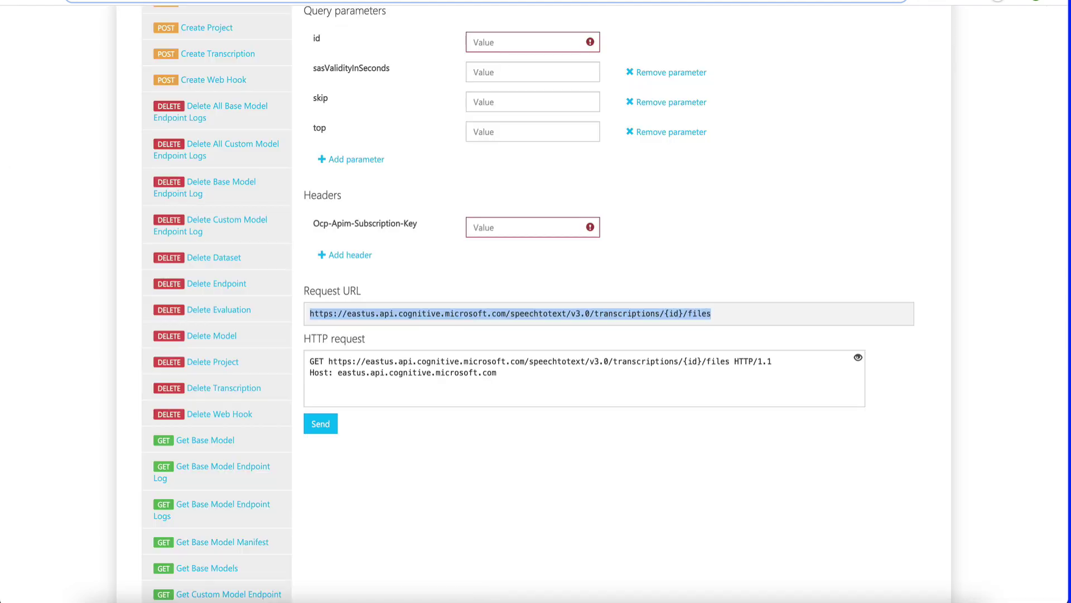
pyautogui.tripleClick(434, 304)
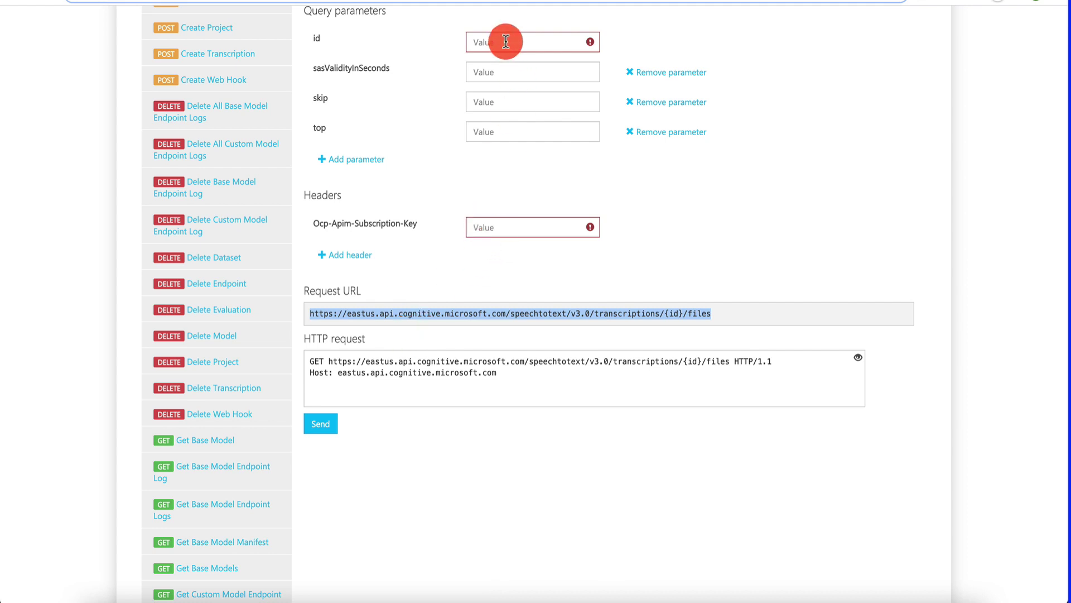
pyautogui.scroll(1, 433, 99)
pyautogui.scroll(1, 433, 96)
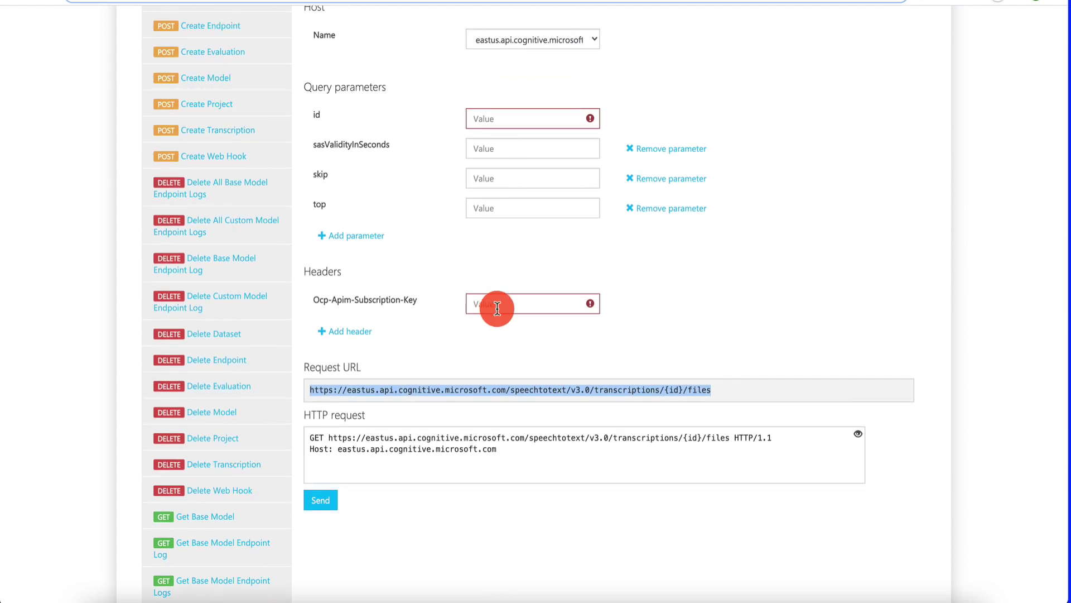
pyautogui.moveTo(420, 306); pyautogui.dragTo(306, 290)
pyautogui.hotkey('ctrl', 'c')
pyautogui.hotkey('ctrl', 'Tab')
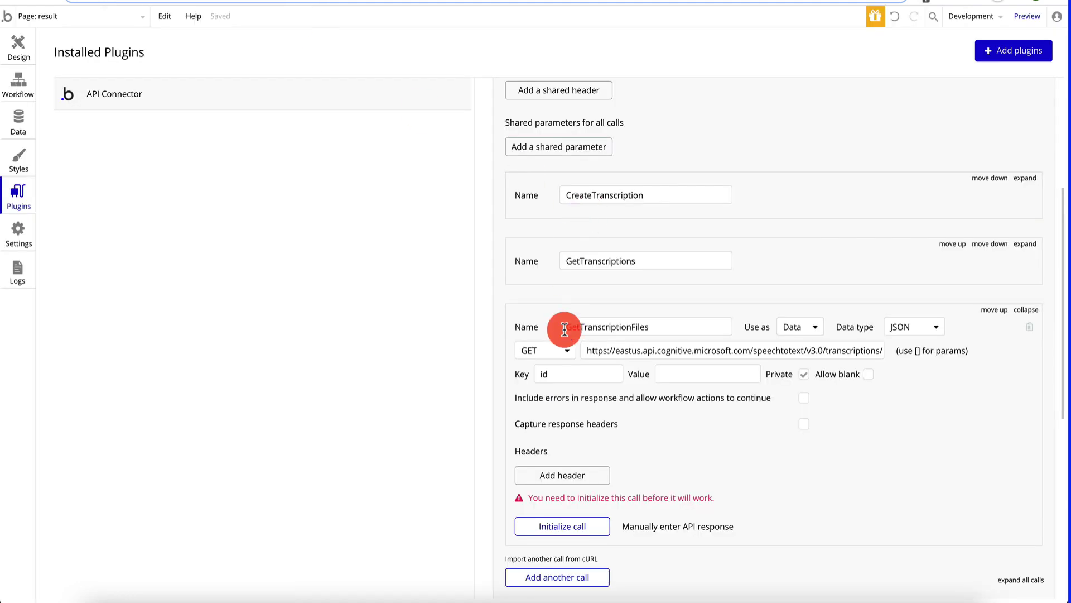
pyautogui.scroll(-2, 567, 325)
# - Add an Ocp-Apim-Subscription-Key header whose value is Azure's KEY 1
pyautogui.click(581, 399)
pyautogui.click(592, 390)
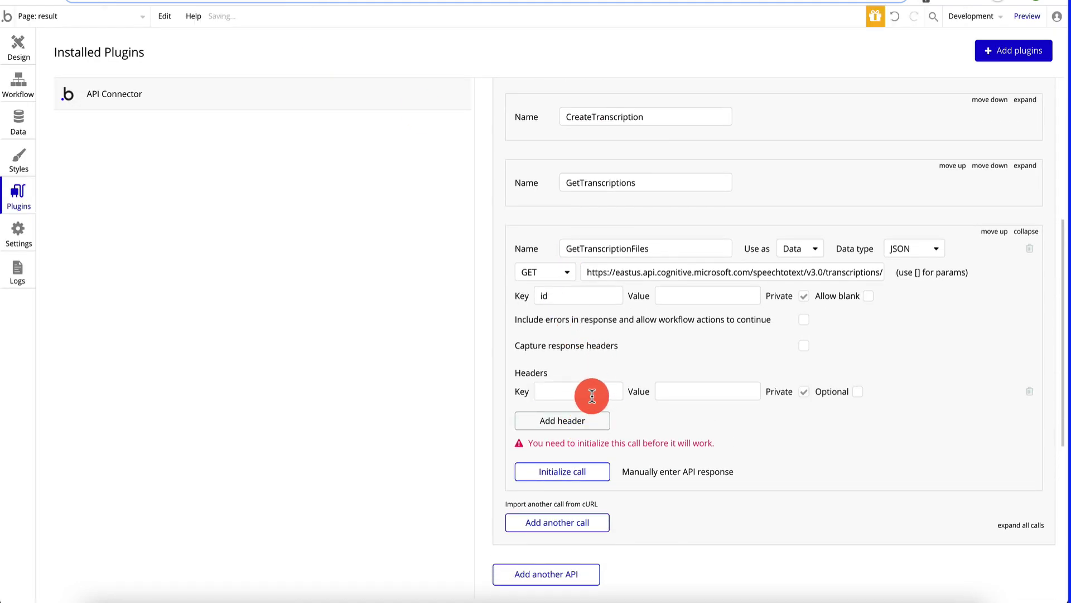
pyautogui.hotkey('ctrl', 'v')
pyautogui.hotkey('ctrl', 'Tab')
pyautogui.click(576, 249)
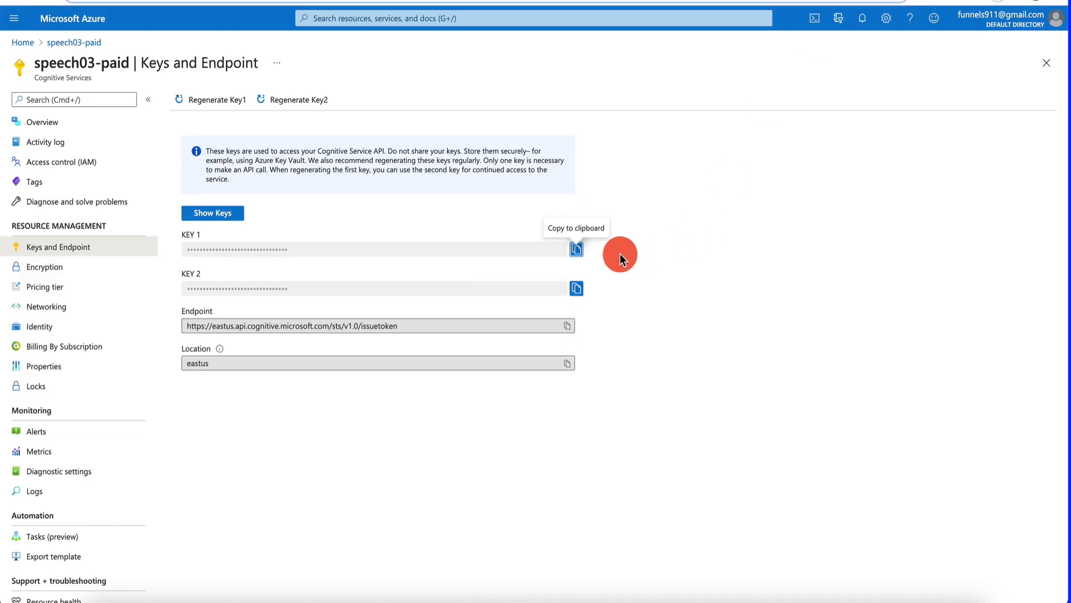
pyautogui.hotkey('ctrl', 'Tab')
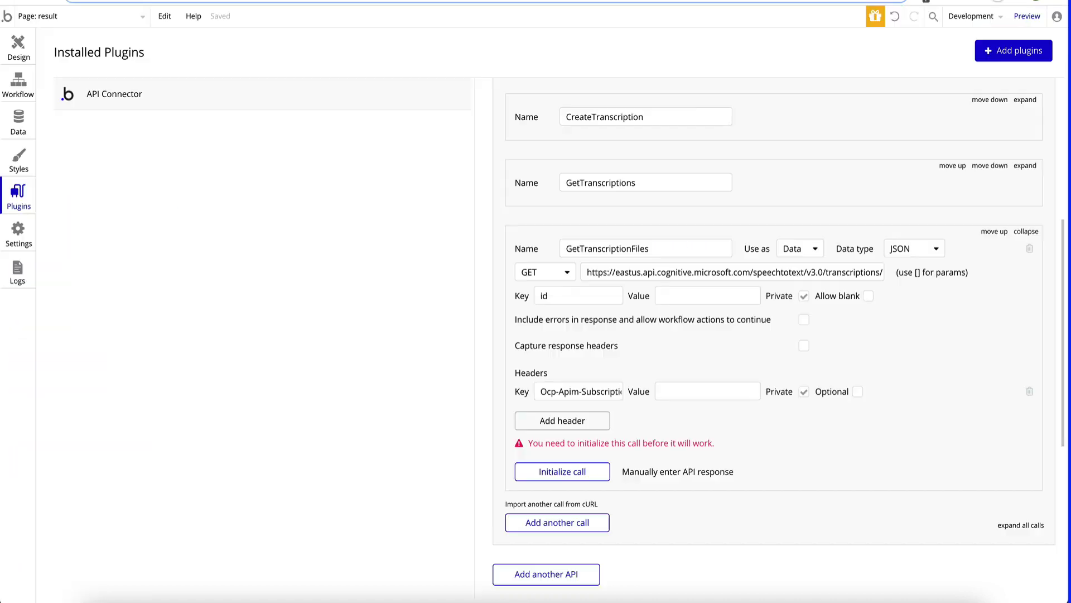
pyautogui.click(698, 391)
pyautogui.hotkey('ctrl', 'v')
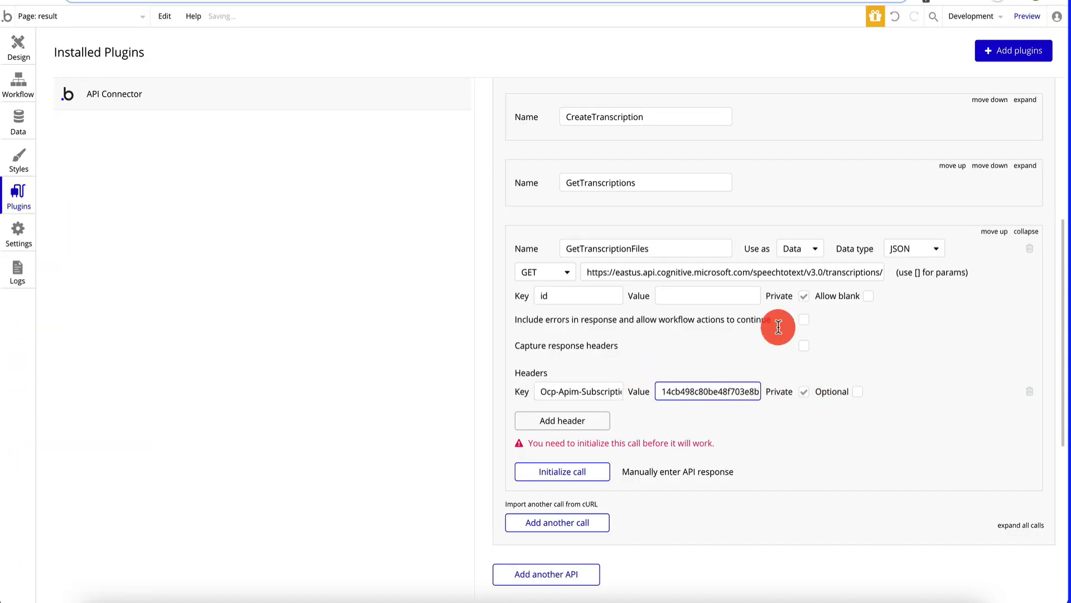
# - Make the id parameter non-private and end the URL with [id]/files
pyautogui.click(804, 297)
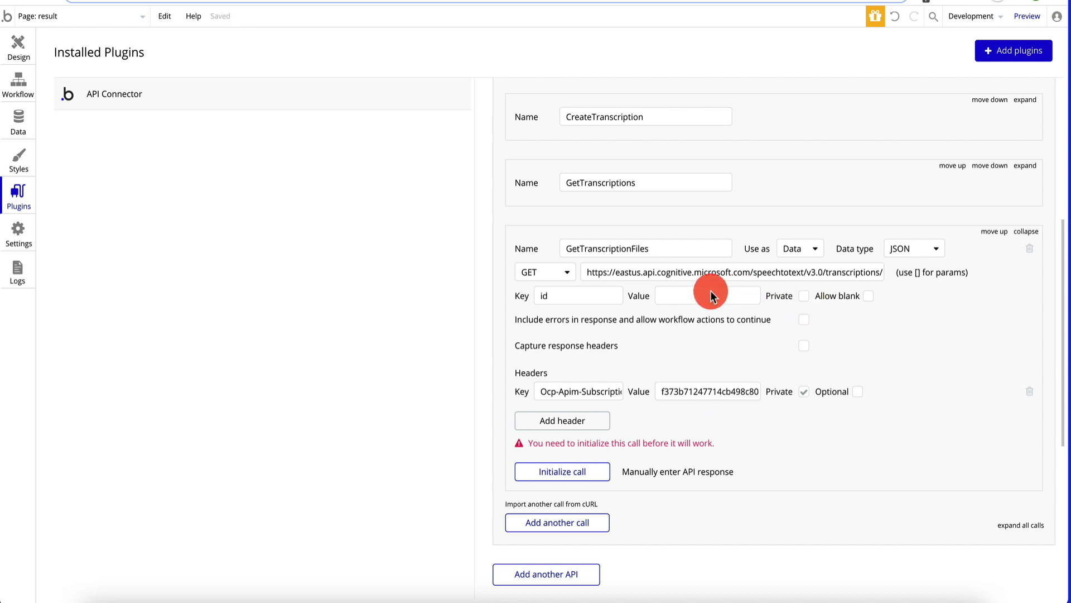
pyautogui.click(768, 275)
pyautogui.press('End')
pyautogui.write('[id]/files')
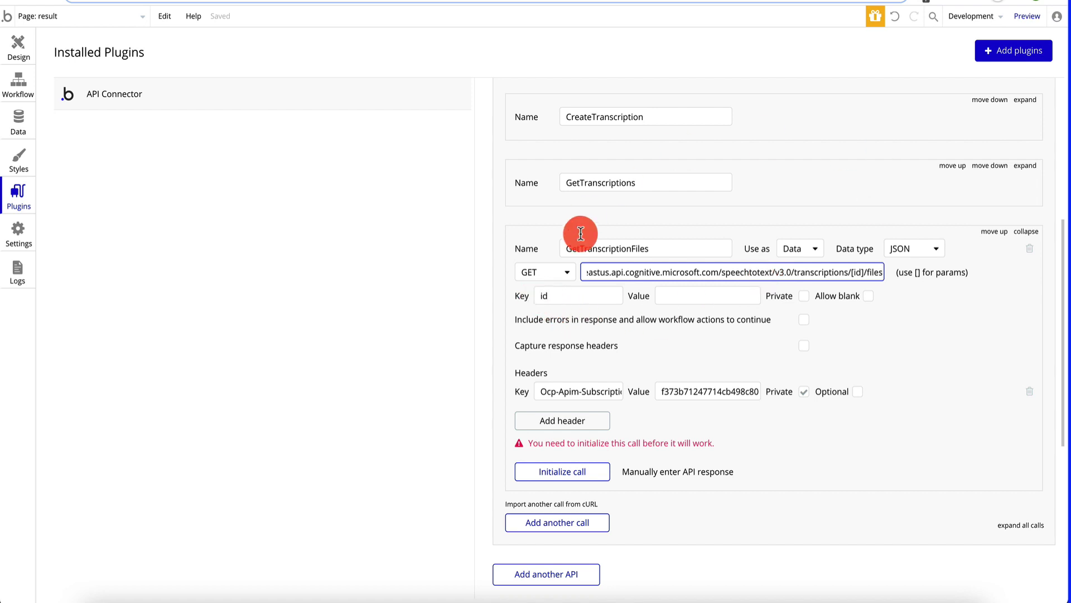
pyautogui.click(545, 294)
pyautogui.write('id')
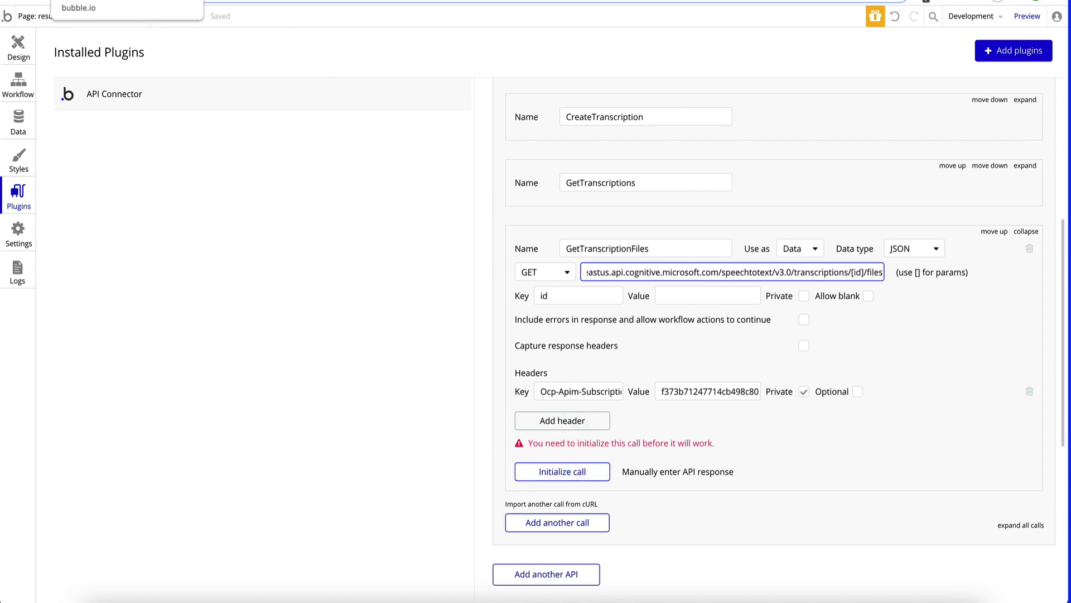
# - Reload the Bubble editor tab
pyautogui.click(21, 54)
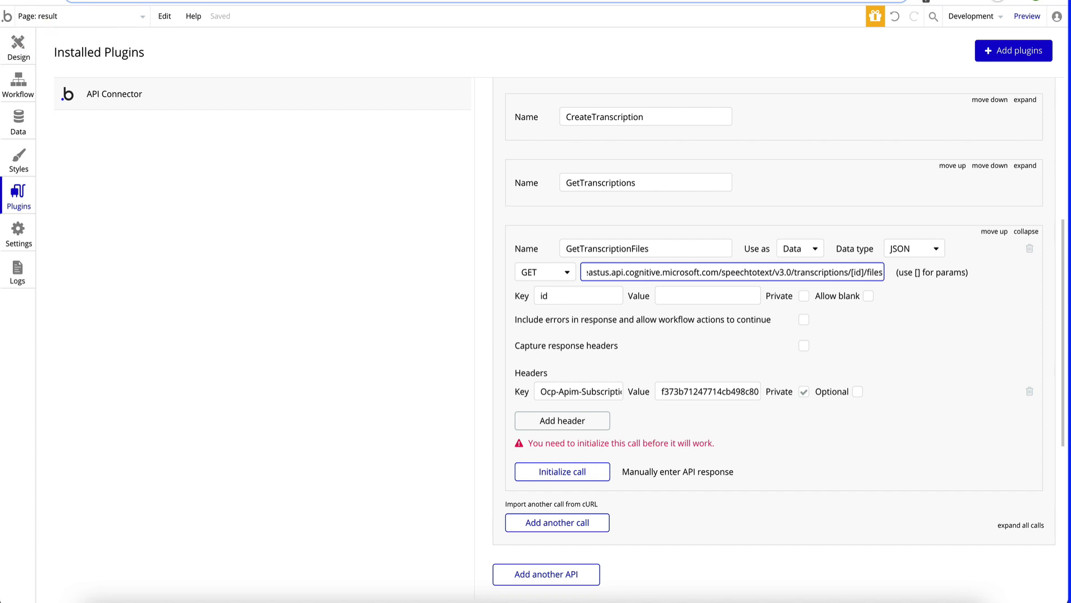
pyautogui.rightClick(215, 3)
pyautogui.click(222, 50)
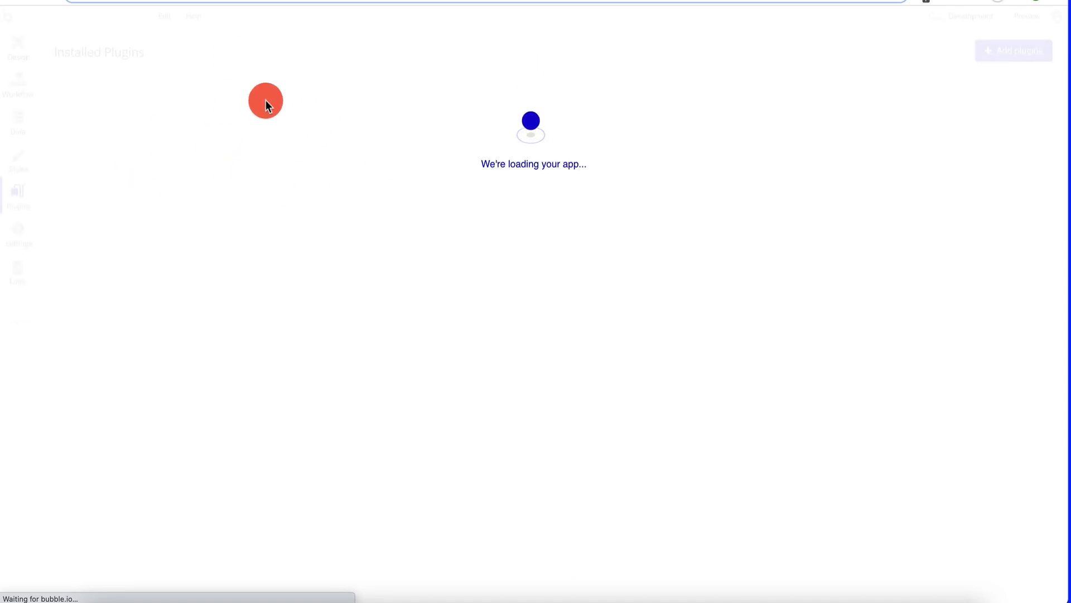
# - Preview the transcriptions page and copy the third transcription's ID from its result page
pyautogui.click(17, 43)
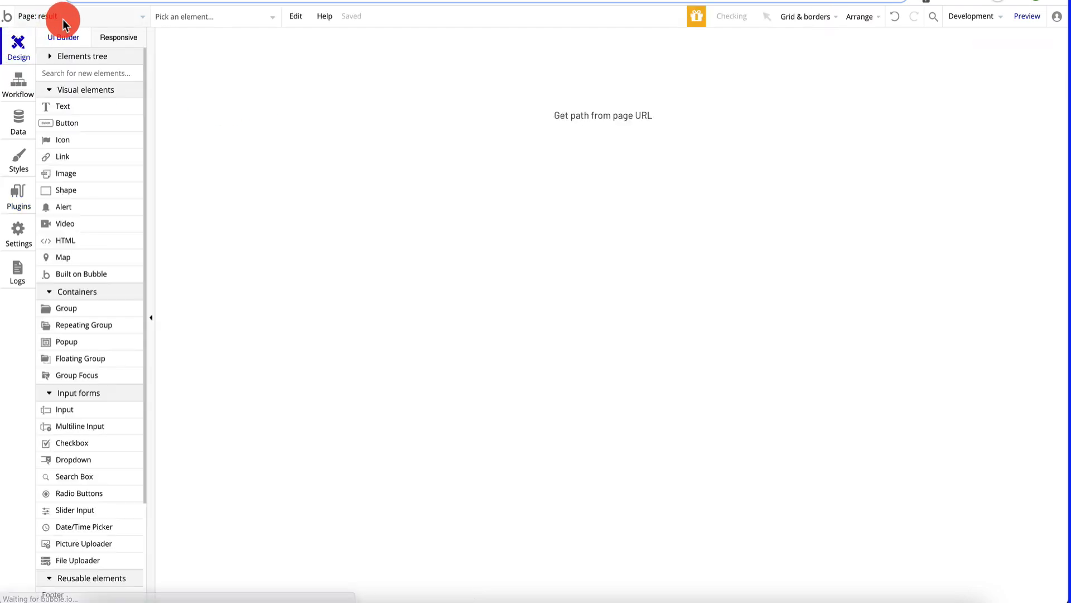
pyautogui.click(62, 17)
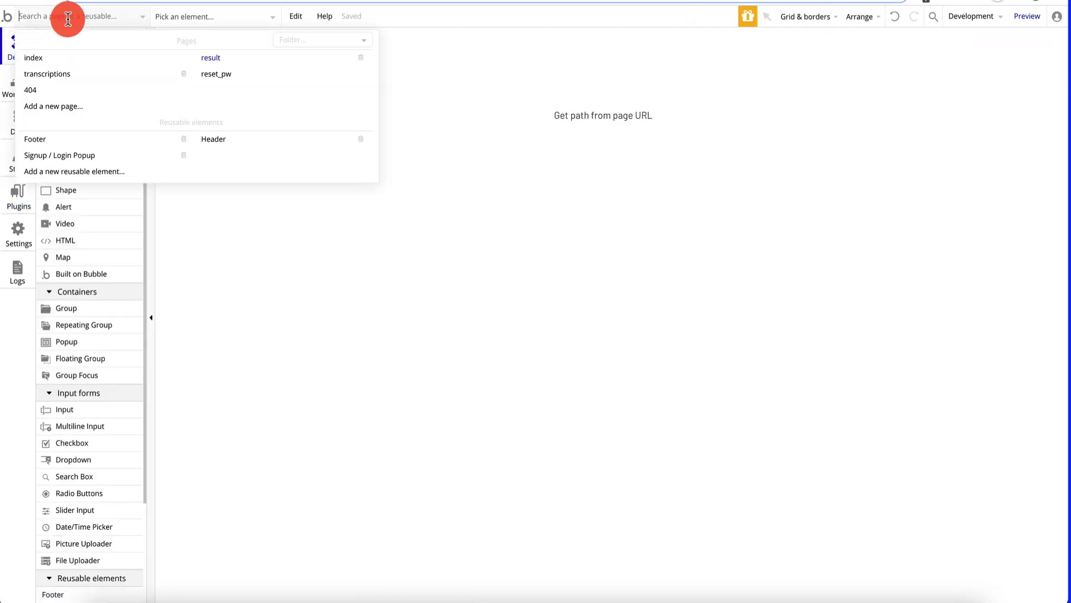
pyautogui.click(99, 75)
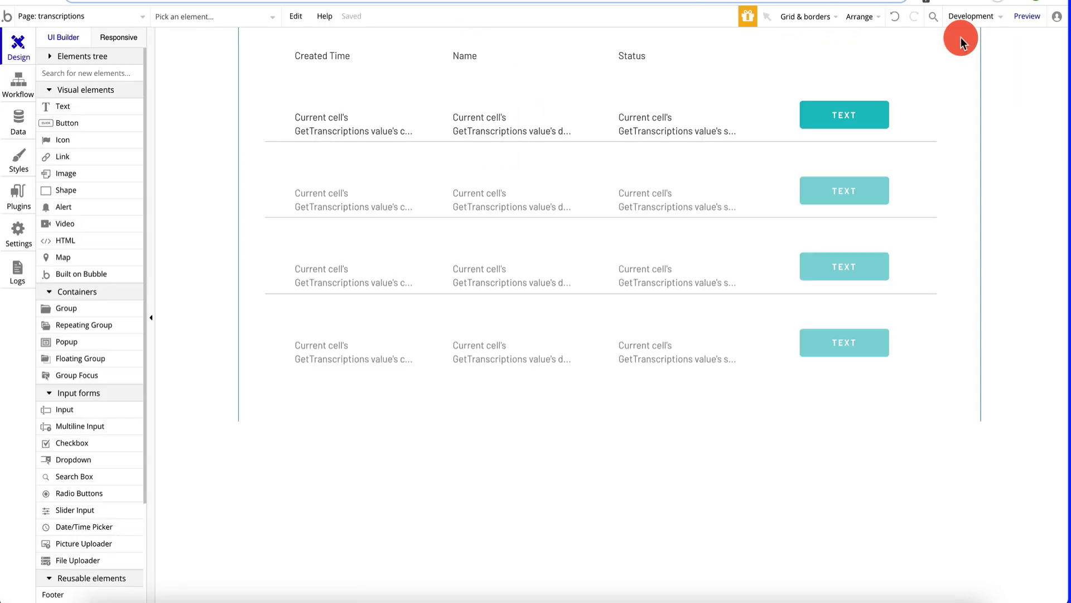
pyautogui.click(1025, 17)
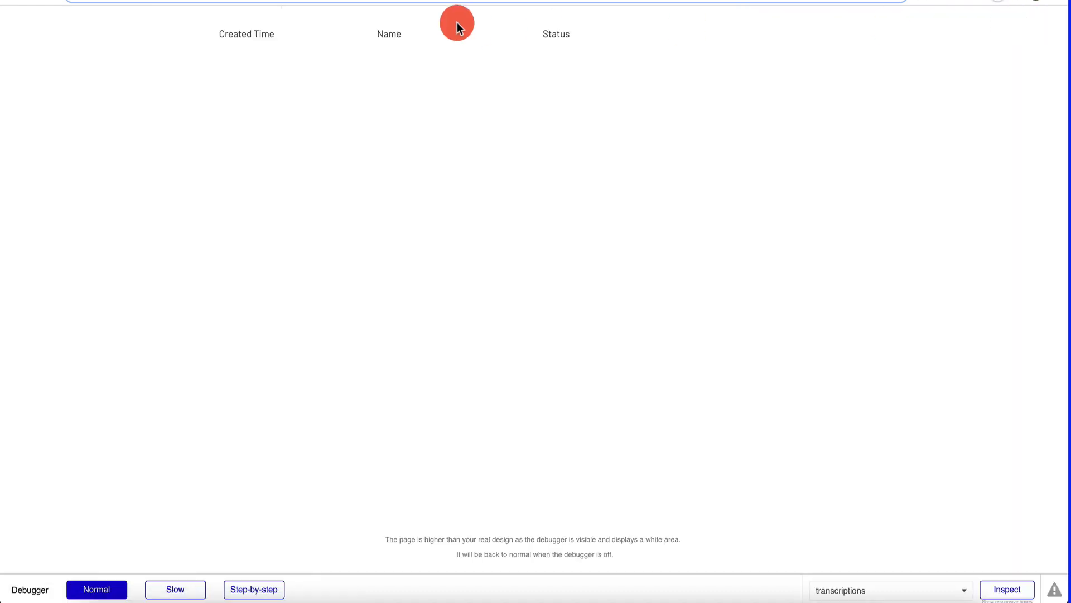
pyautogui.click(785, 252)
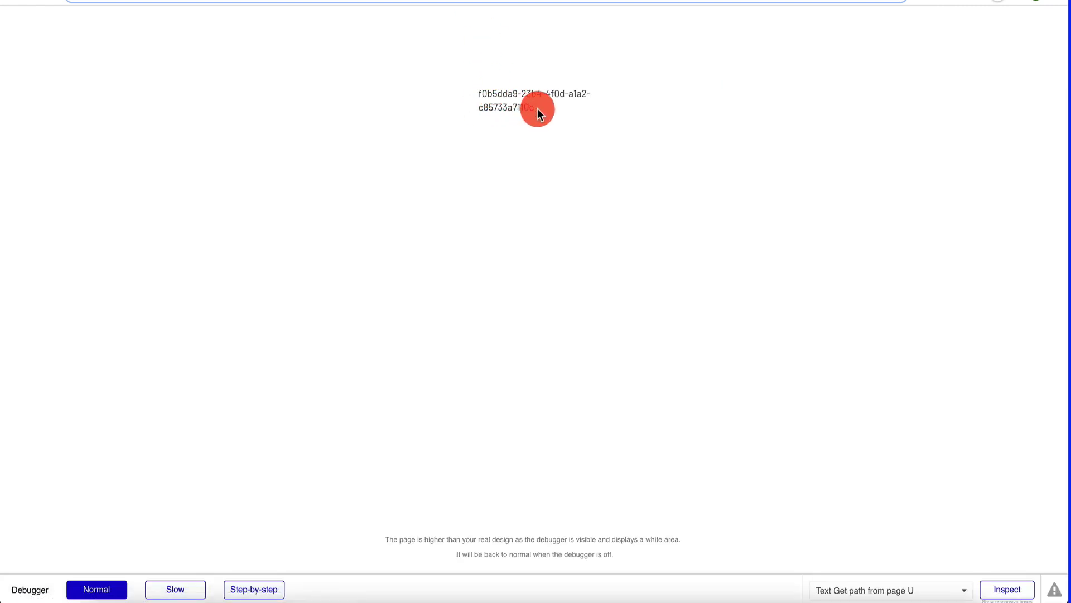
pyautogui.moveTo(538, 108); pyautogui.dragTo(421, 93)
pyautogui.hotkey('ctrl', 'c')
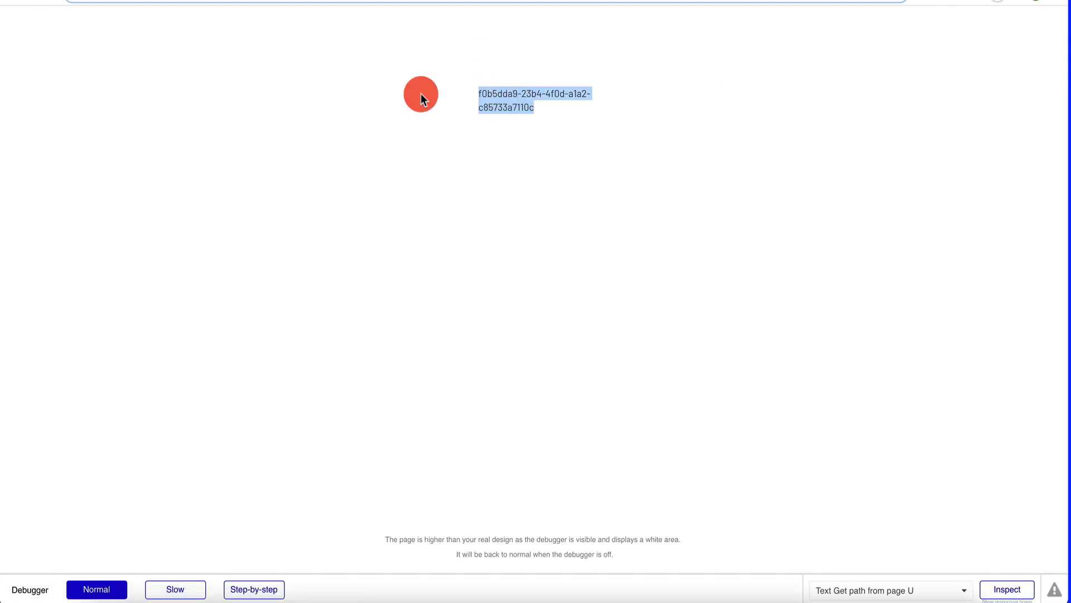
# - Initialize the GetTranscriptionFiles call with that ID and save the returned fields
pyautogui.hotkey('ctrl', 'shift', 'Tab')
pyautogui.hotkey('ctrl', 'shift', 'Tab')
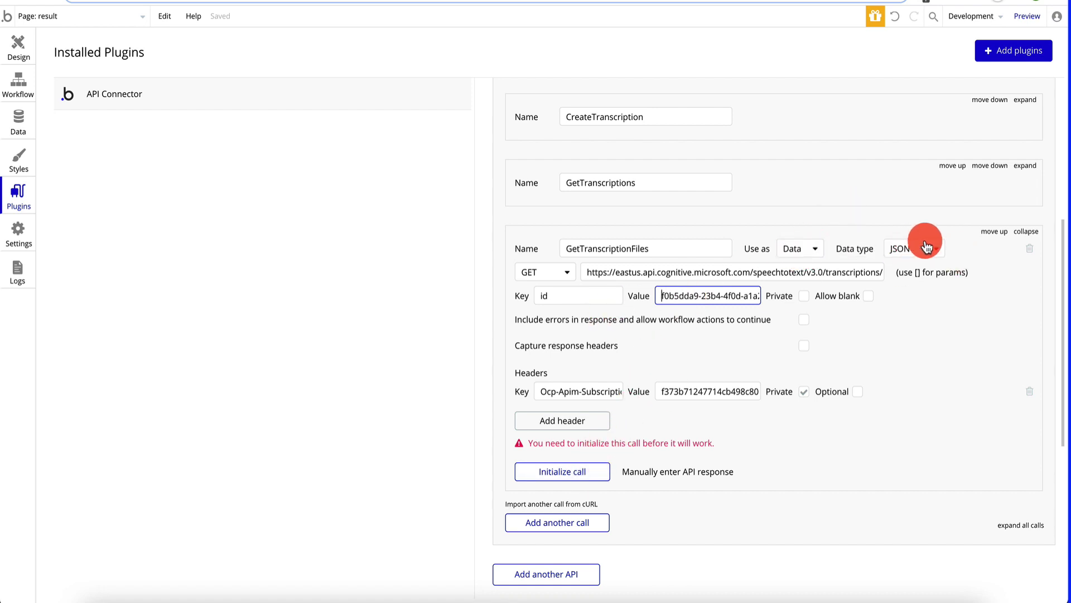
pyautogui.click(569, 478)
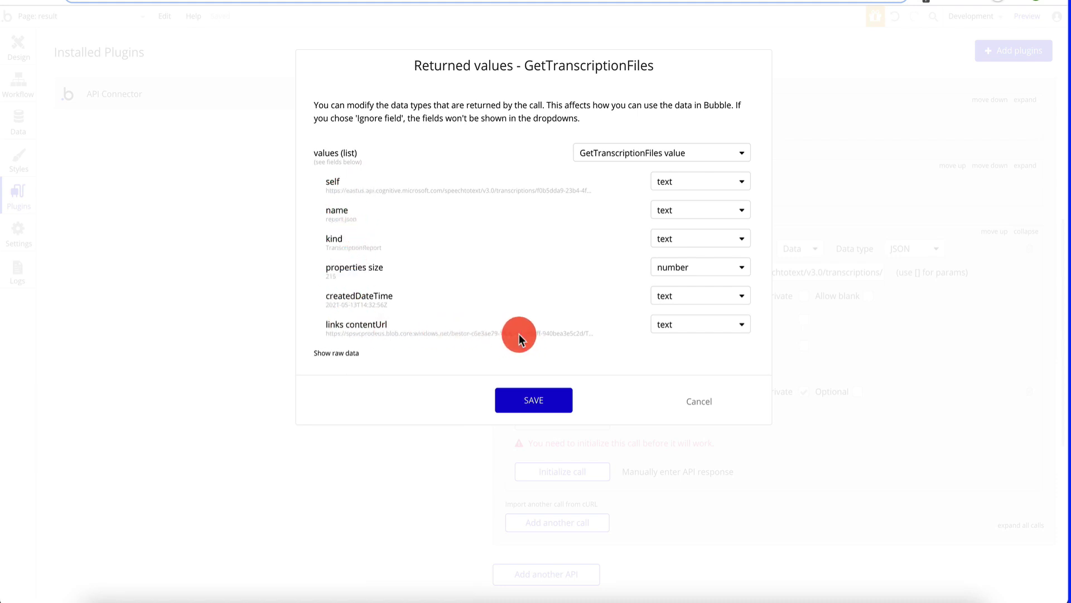
pyautogui.click(536, 400)
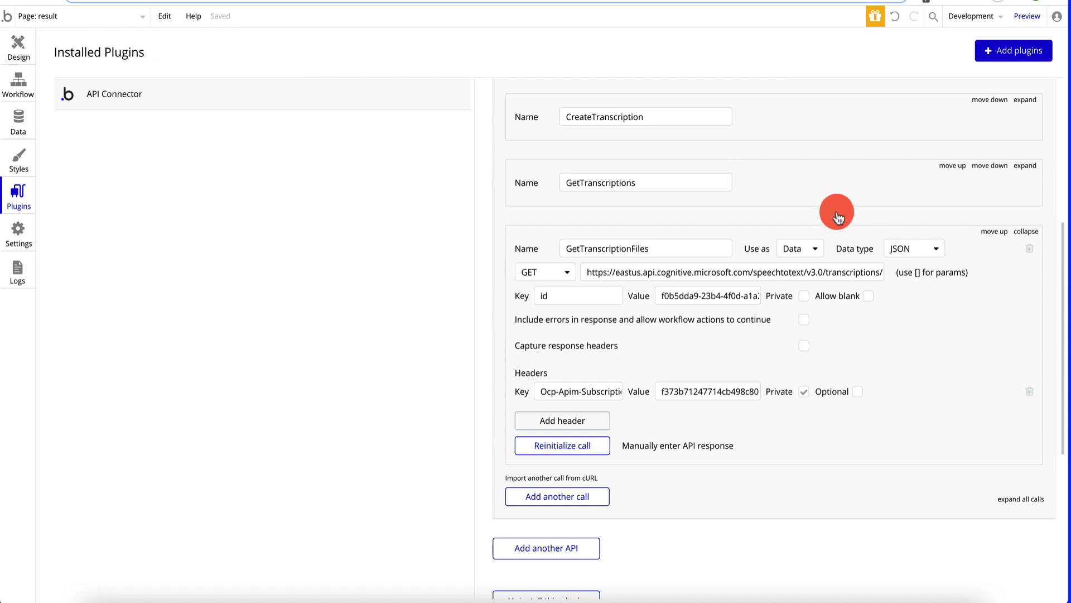
# - Replace the URL-path text with a new text filled from the GetTranscriptionFiles API call
pyautogui.click(15, 48)
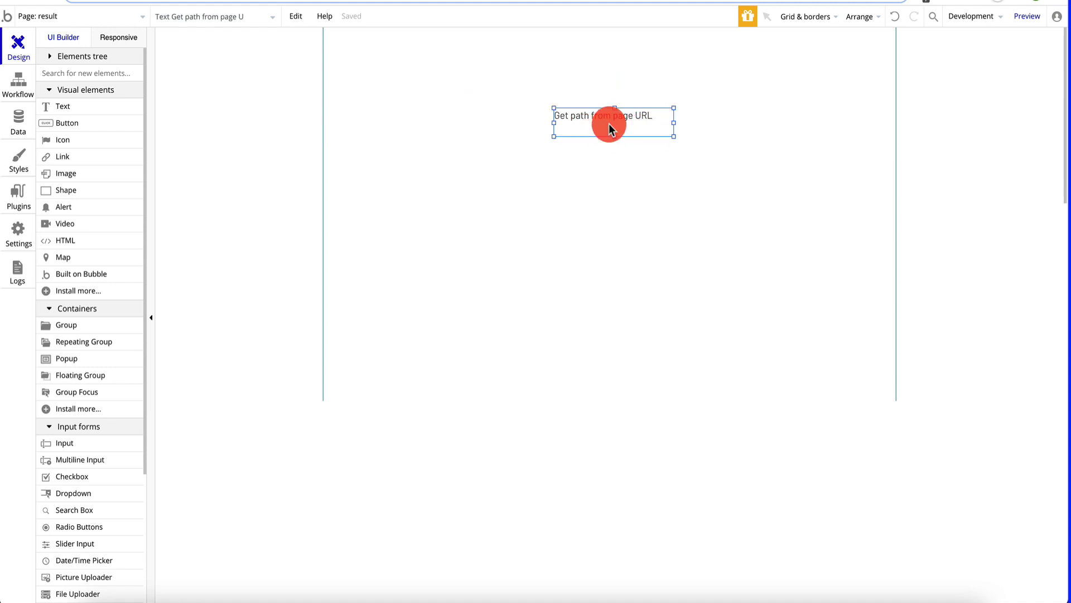
pyautogui.press('Delete')
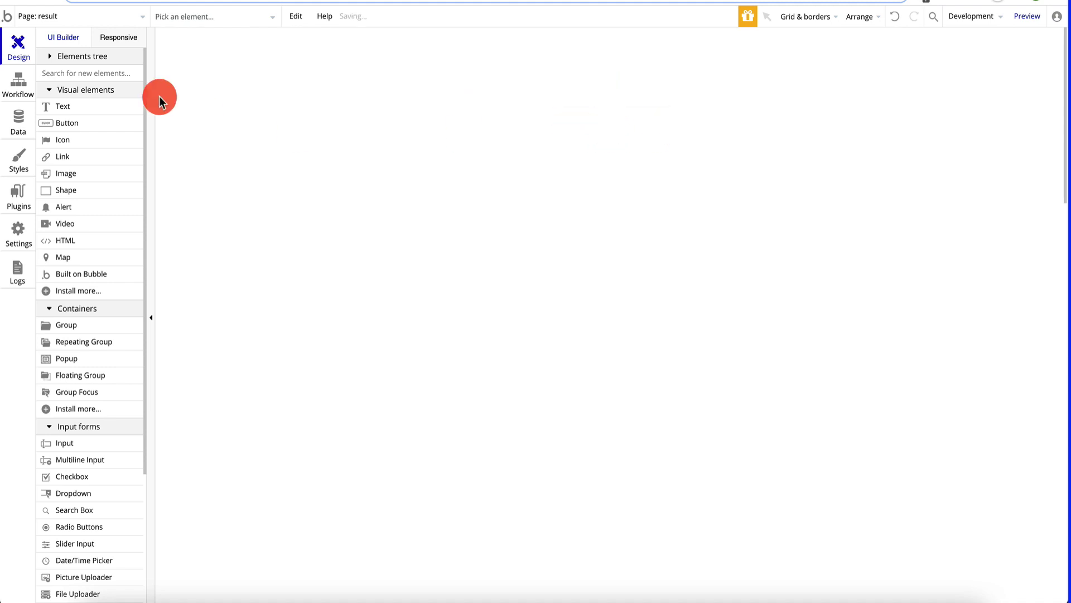
pyautogui.moveTo(95, 112); pyautogui.dragTo(586, 112)
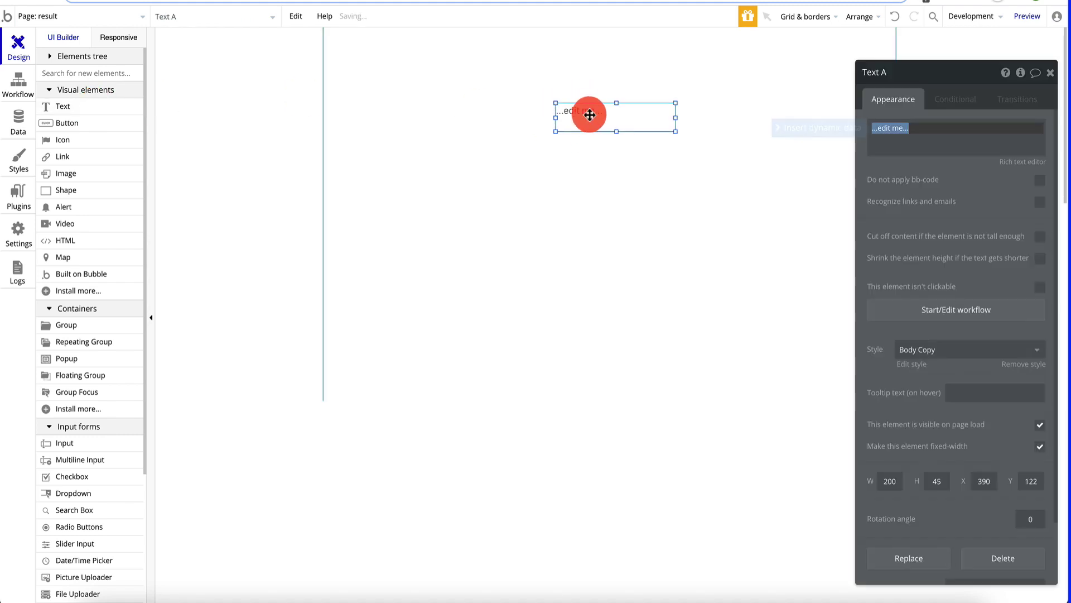
pyautogui.click(566, 120)
pyautogui.click(931, 135)
pyautogui.press('BackSpace')
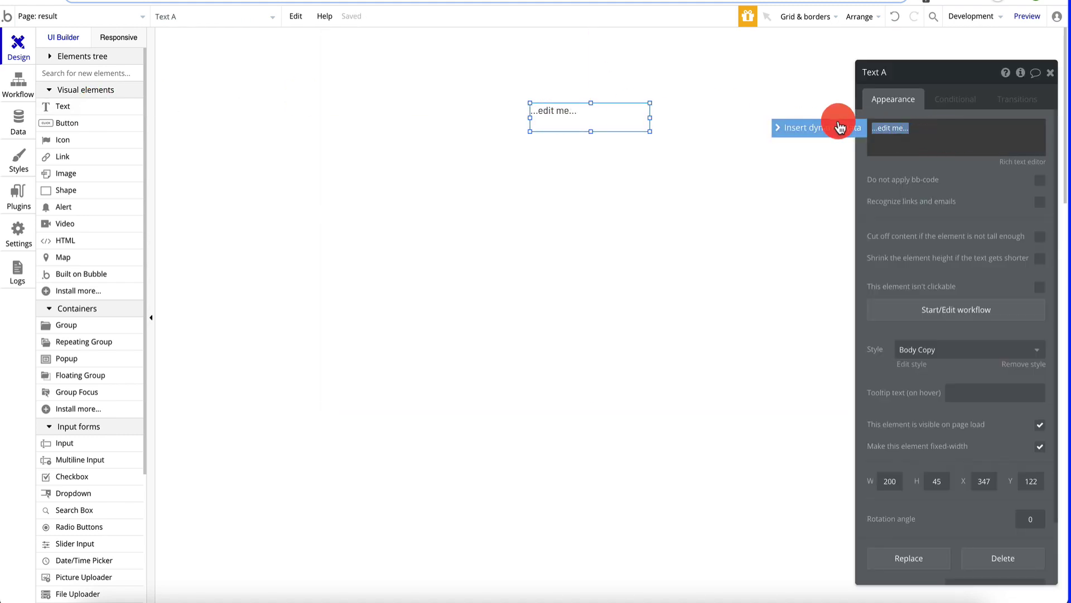
pyautogui.click(837, 124)
pyautogui.click(926, 218)
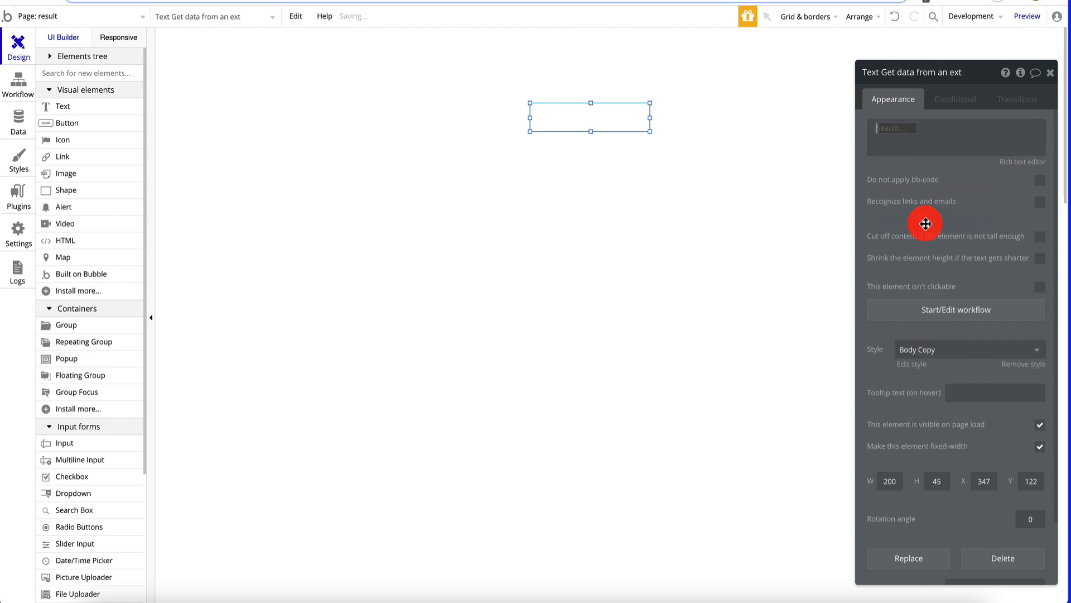
pyautogui.click(778, 106)
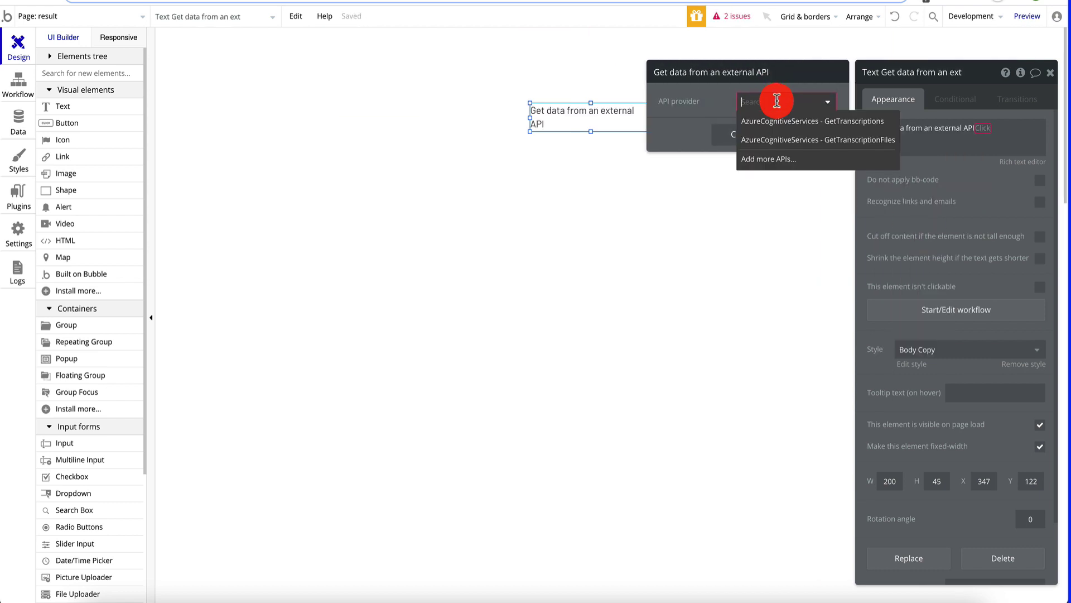
pyautogui.click(811, 143)
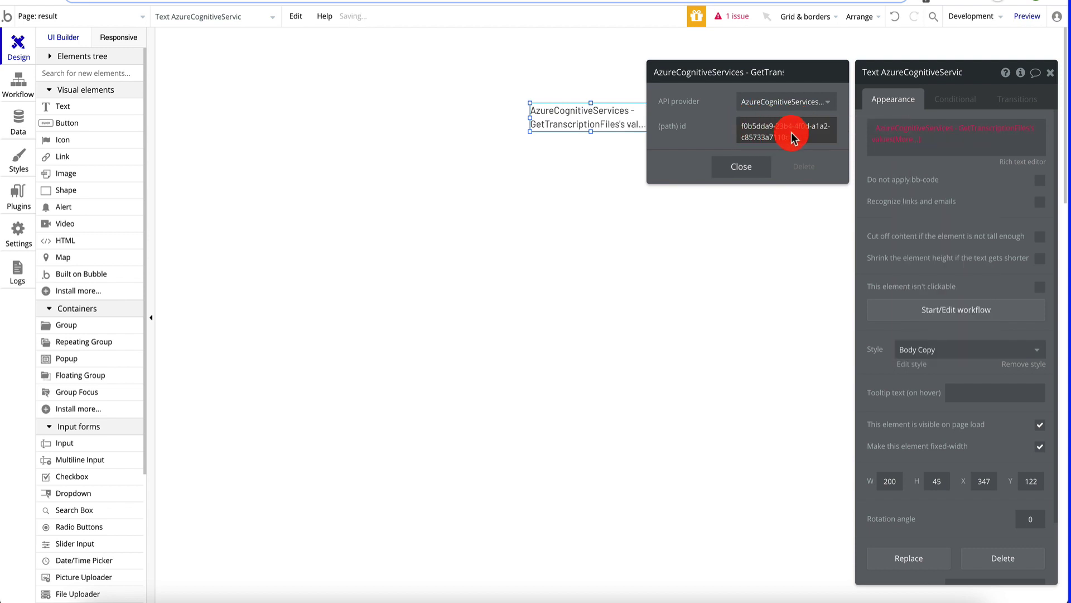
# - Set the call's (path) id to Get data from page URL's Path
pyautogui.tripleClick(770, 134)
pyautogui.click(877, 130)
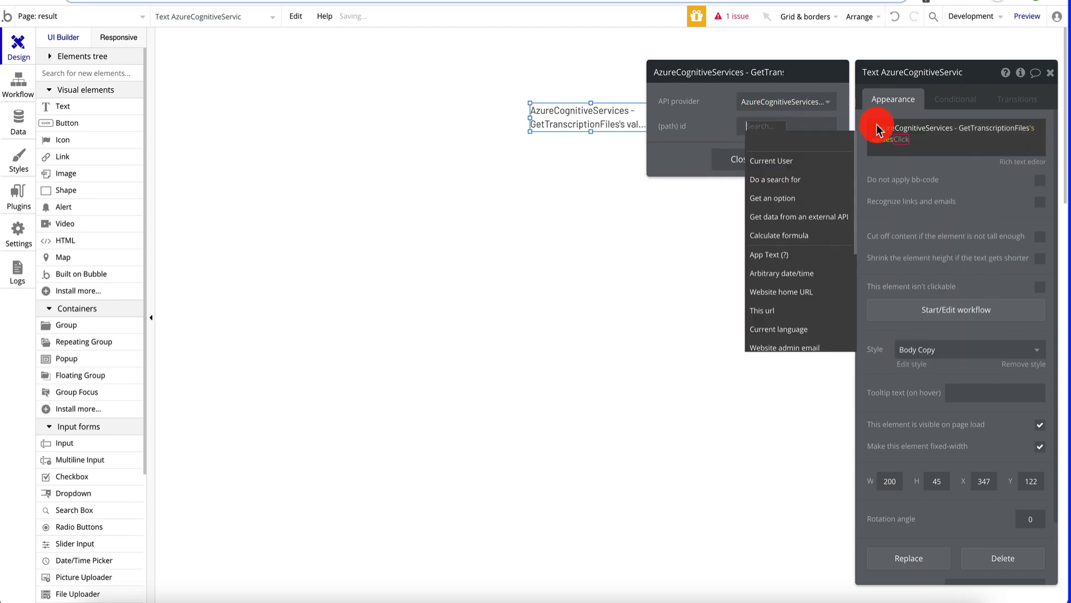
pyautogui.scroll(-3, 776, 232)
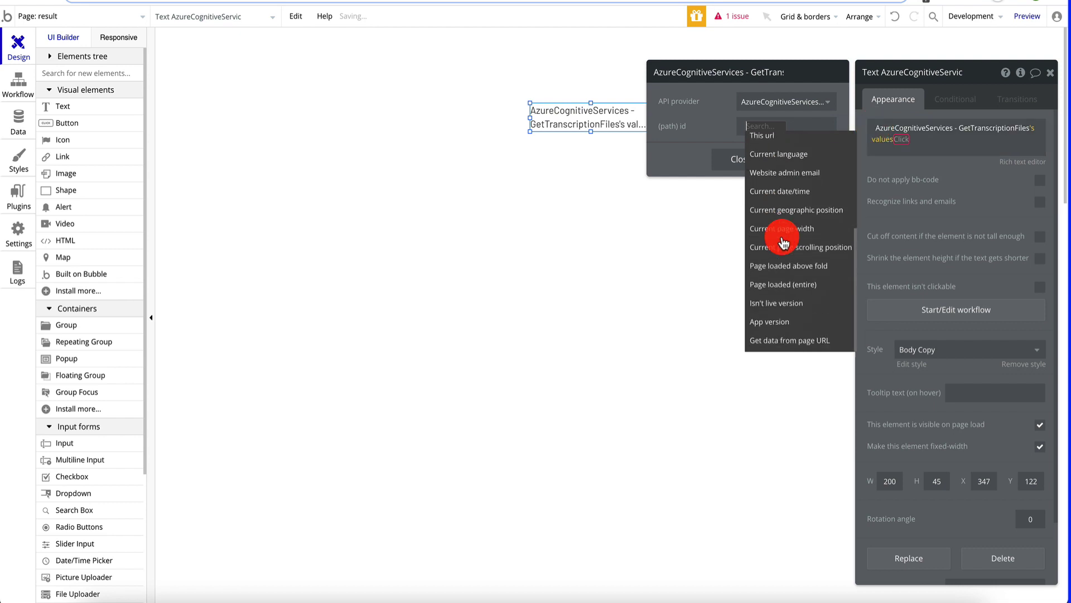
pyautogui.click(777, 340)
pyautogui.click(789, 104)
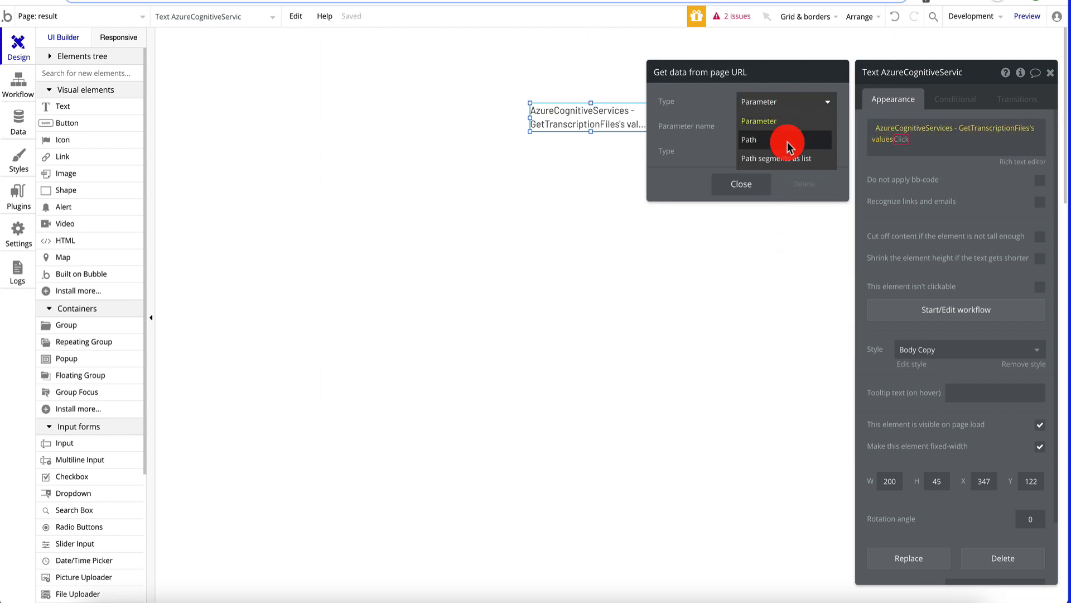
pyautogui.click(784, 141)
pyautogui.click(746, 159)
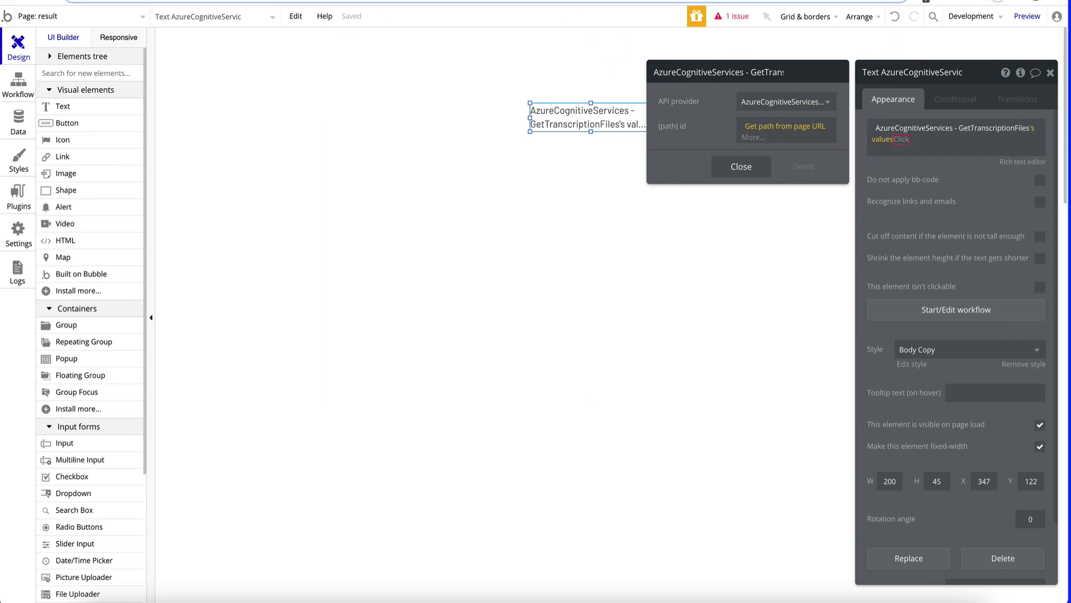
# - Paste the transcription ID into the console's id field and copy Azure's KEY 1
pyautogui.hotkey('ctrl', 'Tab')
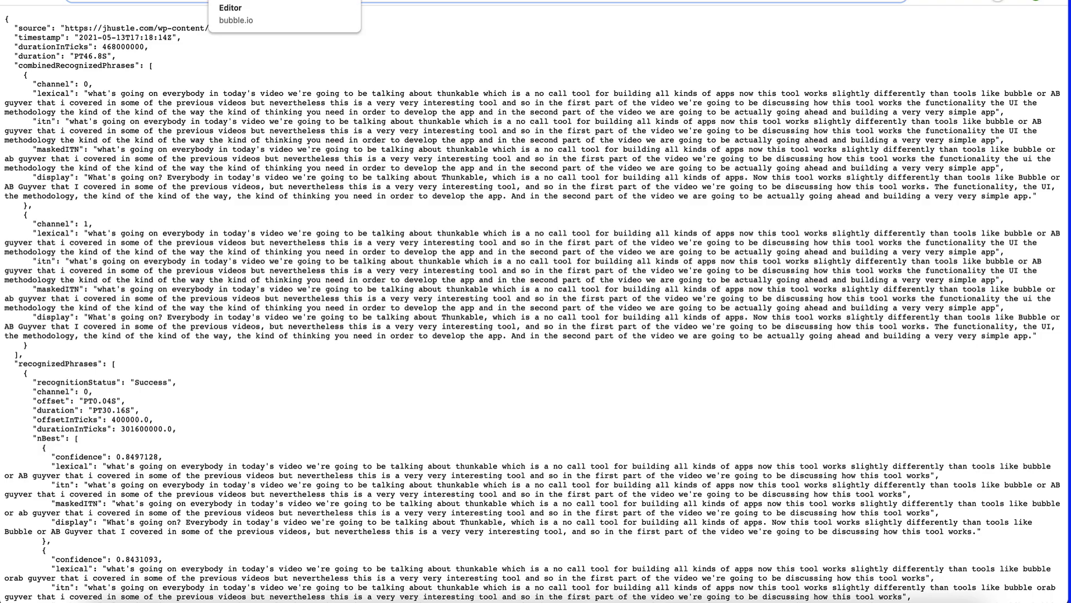
pyautogui.hotkey('ctrl', 'shift', 'Tab')
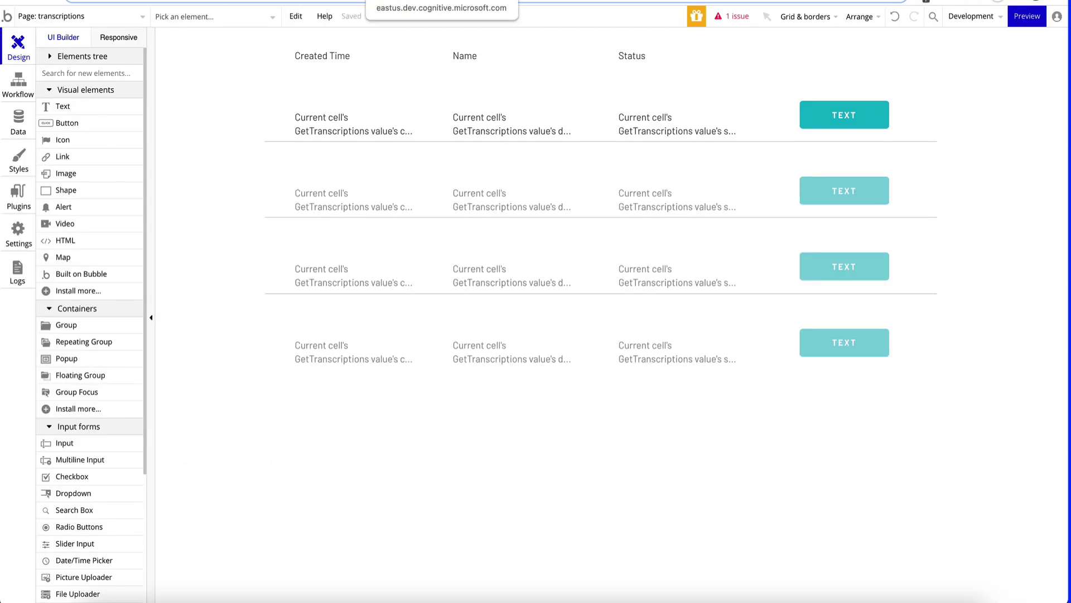
pyautogui.hotkey('ctrl', 'Tab')
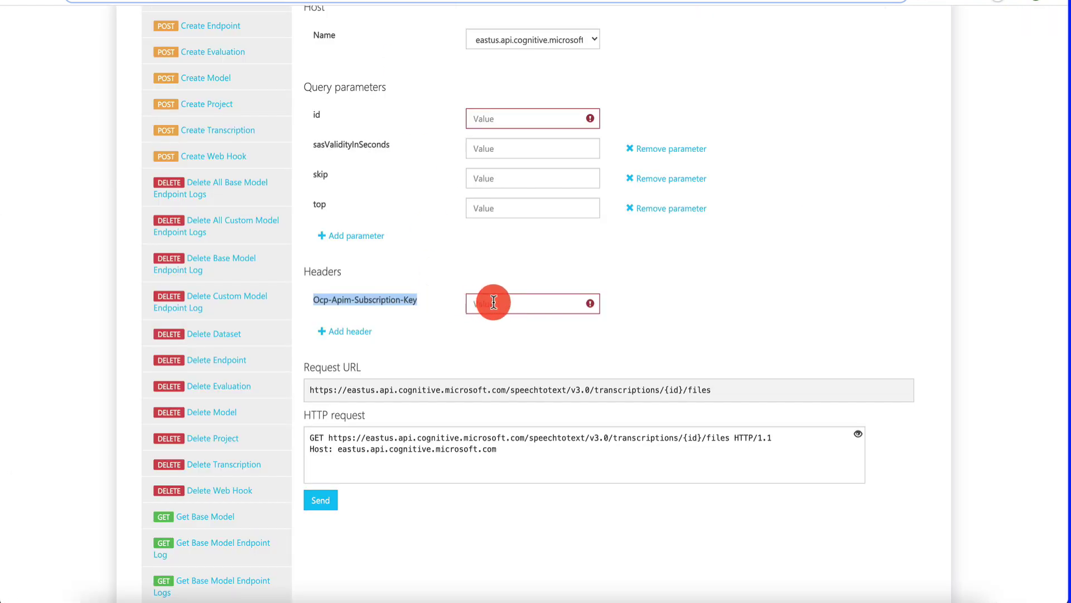
pyautogui.click(515, 117)
pyautogui.hotkey('ctrl', 'v')
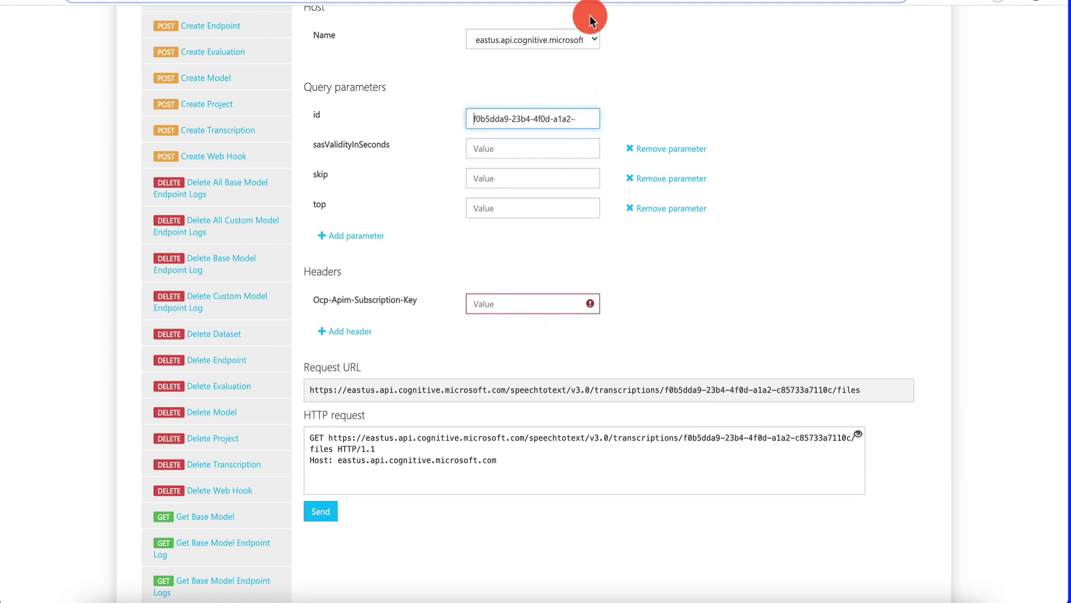
pyautogui.hotkey('ctrl', 'Tab')
pyautogui.click(576, 249)
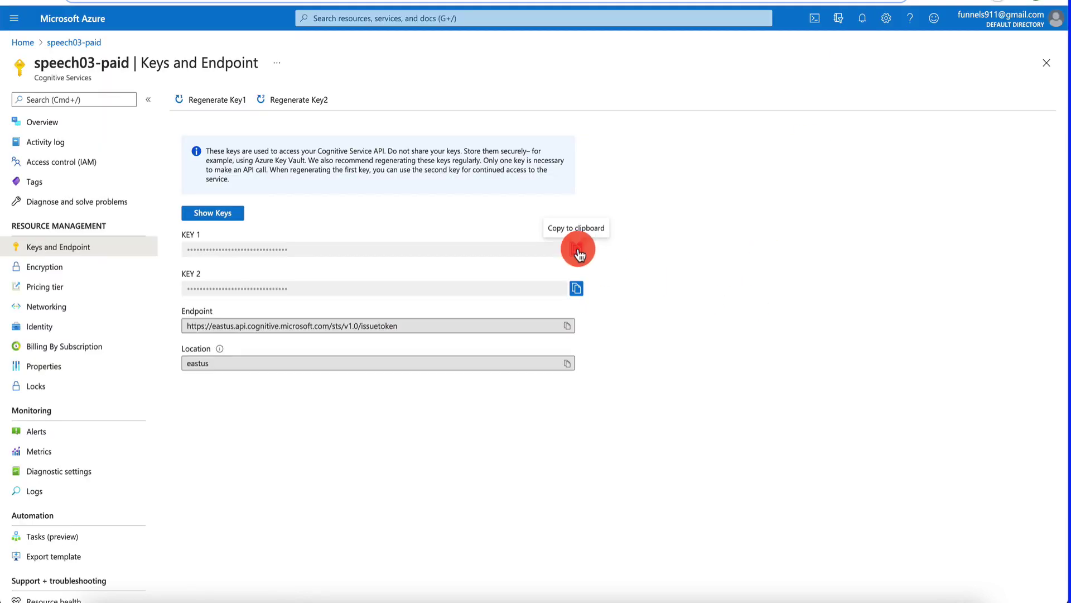
# - Paste KEY 1 into the subscription-key header and select the transcript file's contentUrl in the response
pyautogui.hotkey('ctrl', 'Tab')
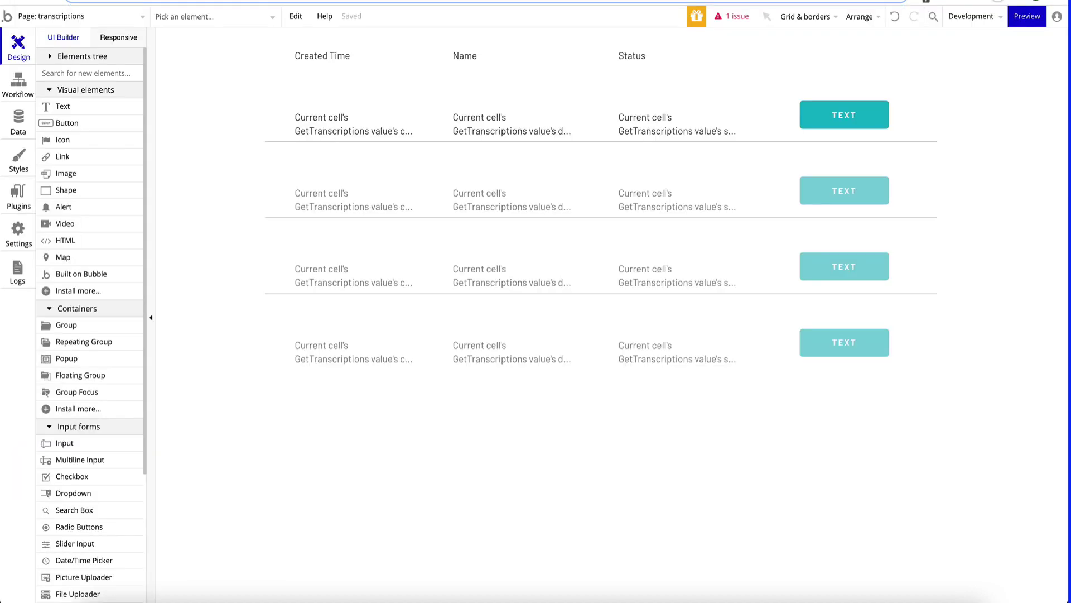
pyautogui.hotkey('ctrl', 'Tab')
pyautogui.hotkey('ctrl', 'Tab')
pyautogui.click(486, 304)
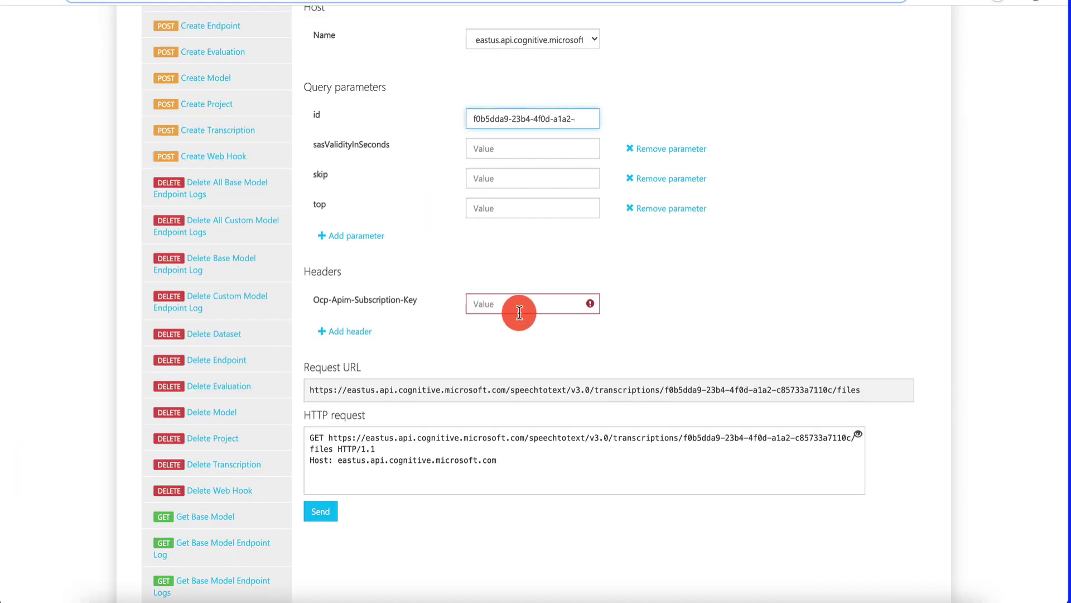
pyautogui.hotkey('ctrl', 'v')
pyautogui.click(305, 511)
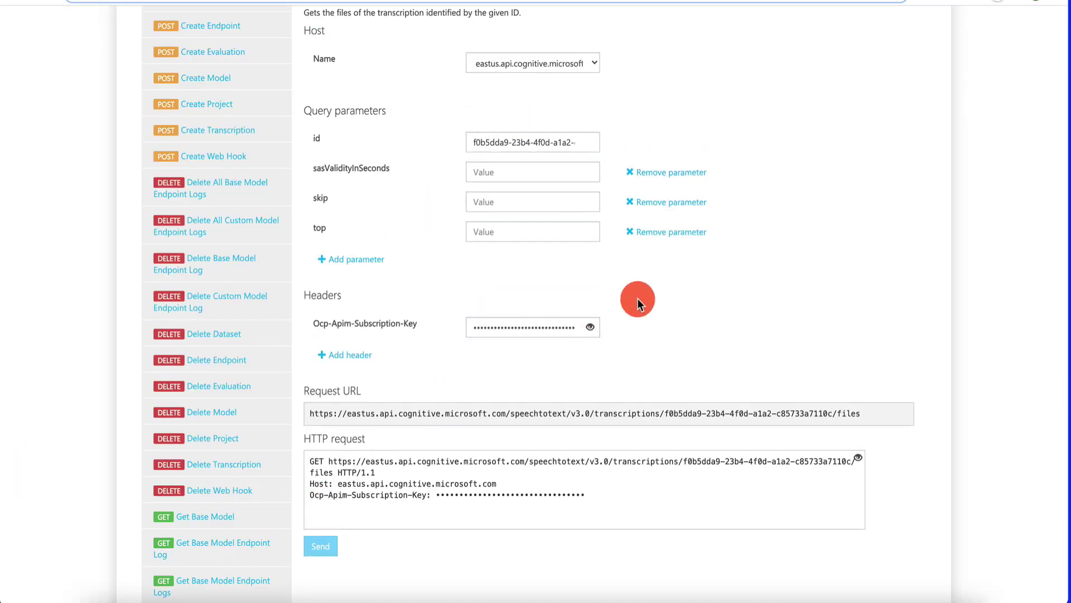
pyautogui.scroll(-10, 637, 298)
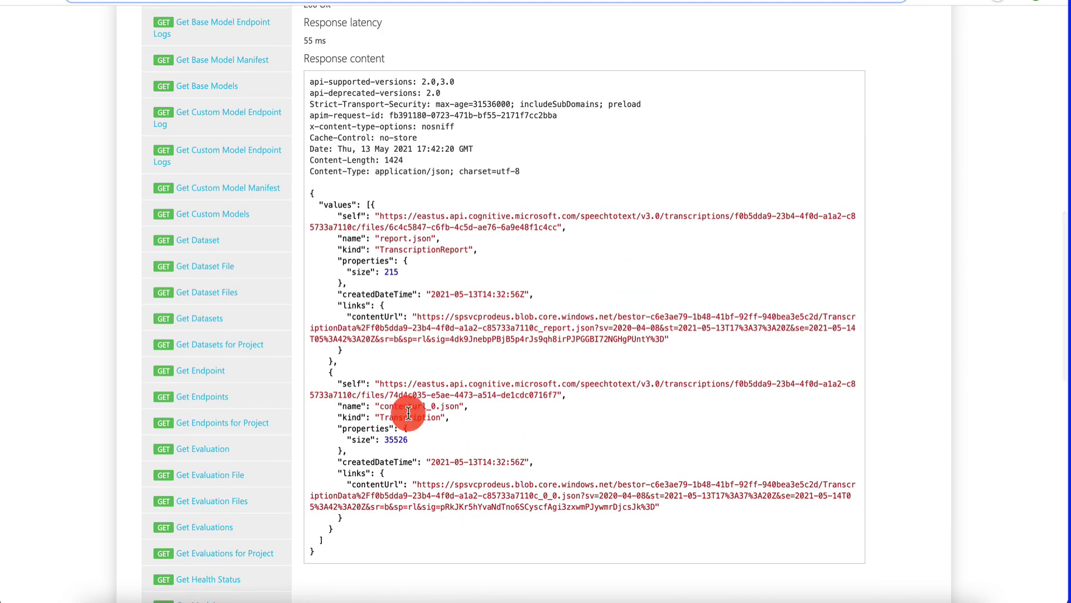
pyautogui.scroll(-1, 573, 360)
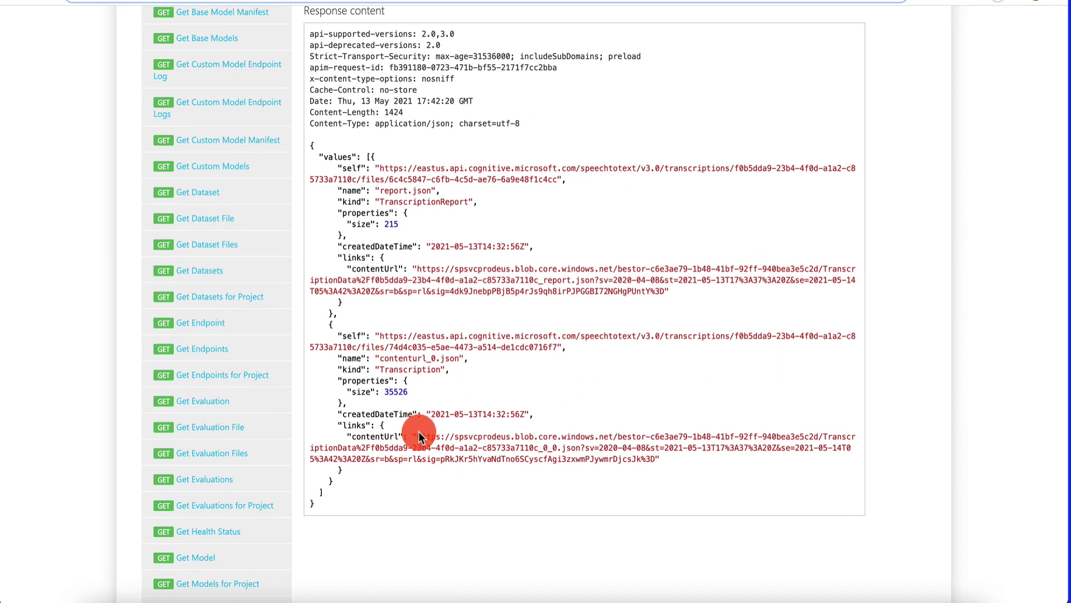
pyautogui.moveTo(418, 435); pyautogui.dragTo(657, 457)
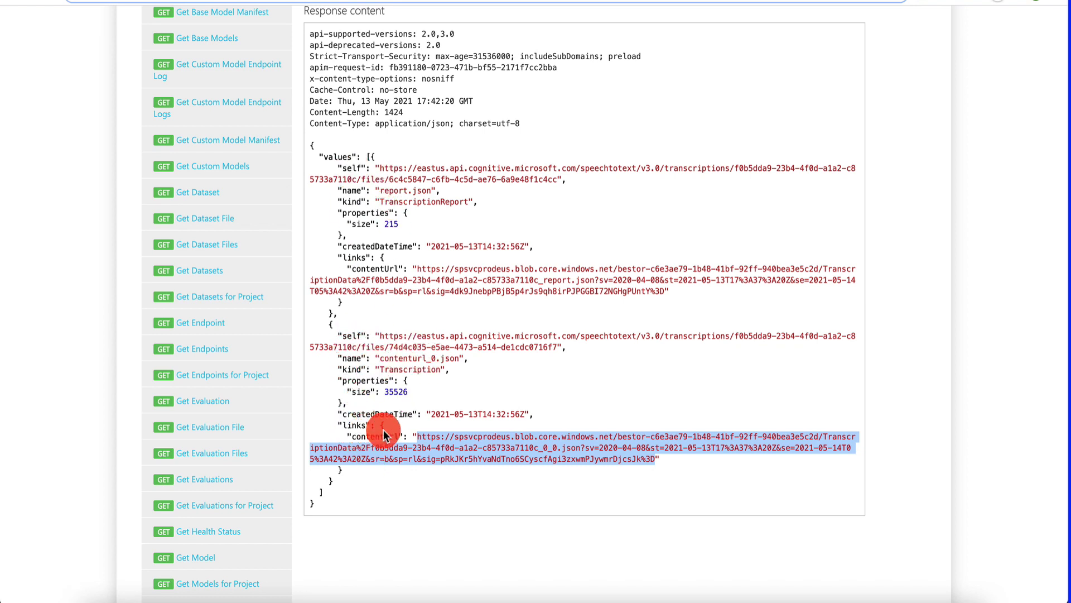
# - Extend the result text's expression to GetTranscriptionFiles values :last item's links contentUrl
pyautogui.hotkey('ctrl', 'Tab')
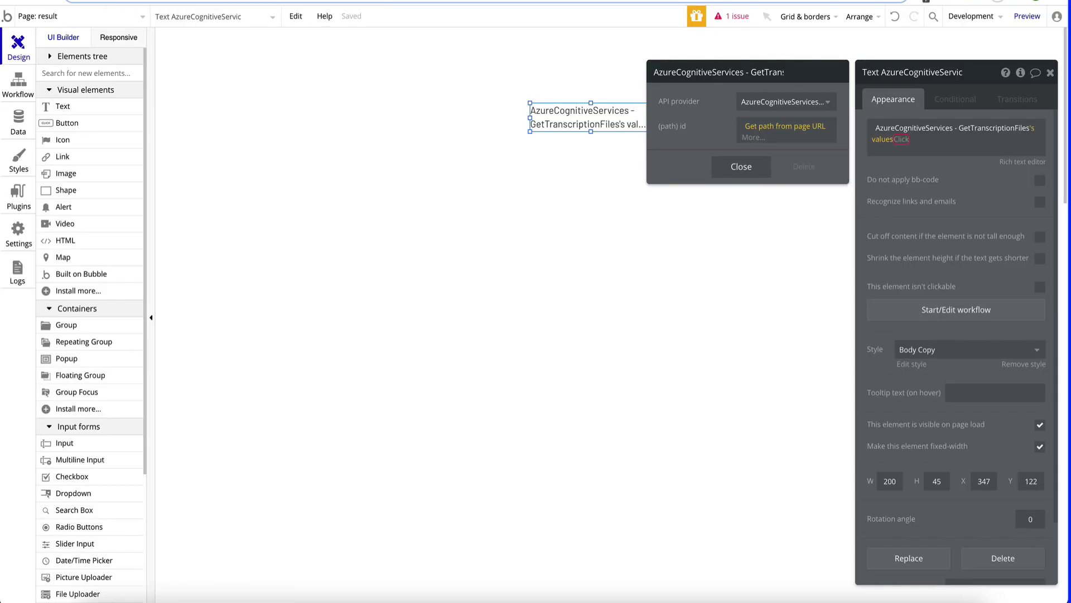
pyautogui.click(890, 141)
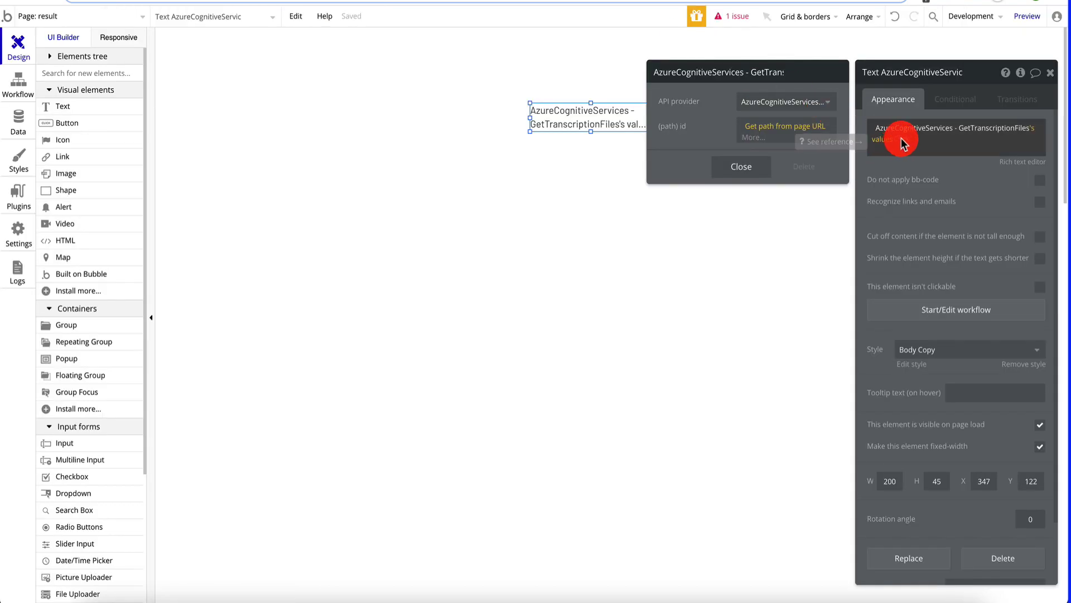
pyautogui.click(902, 142)
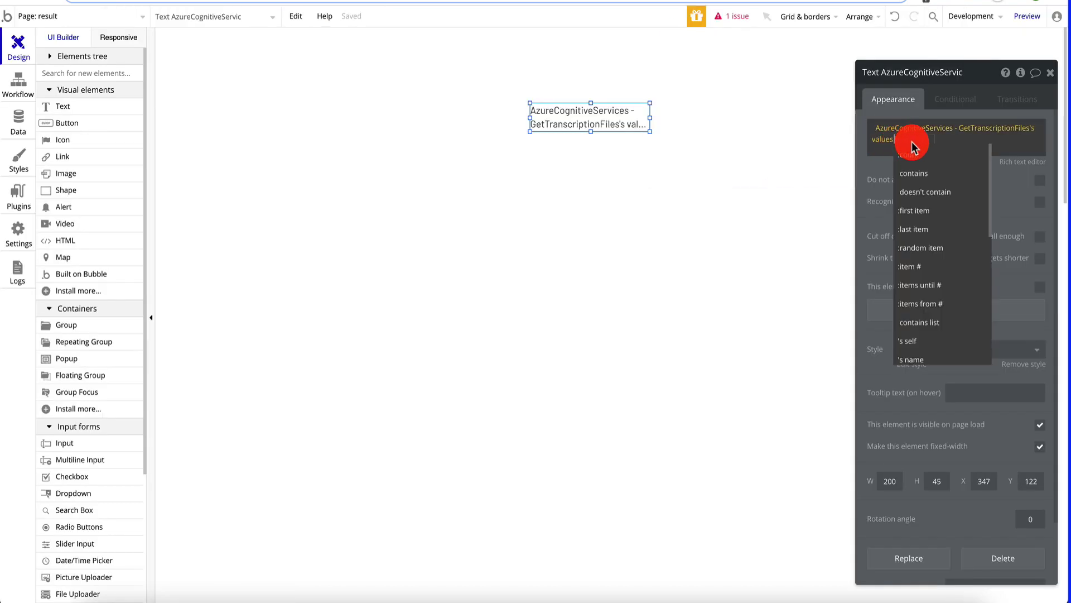
pyautogui.click(923, 233)
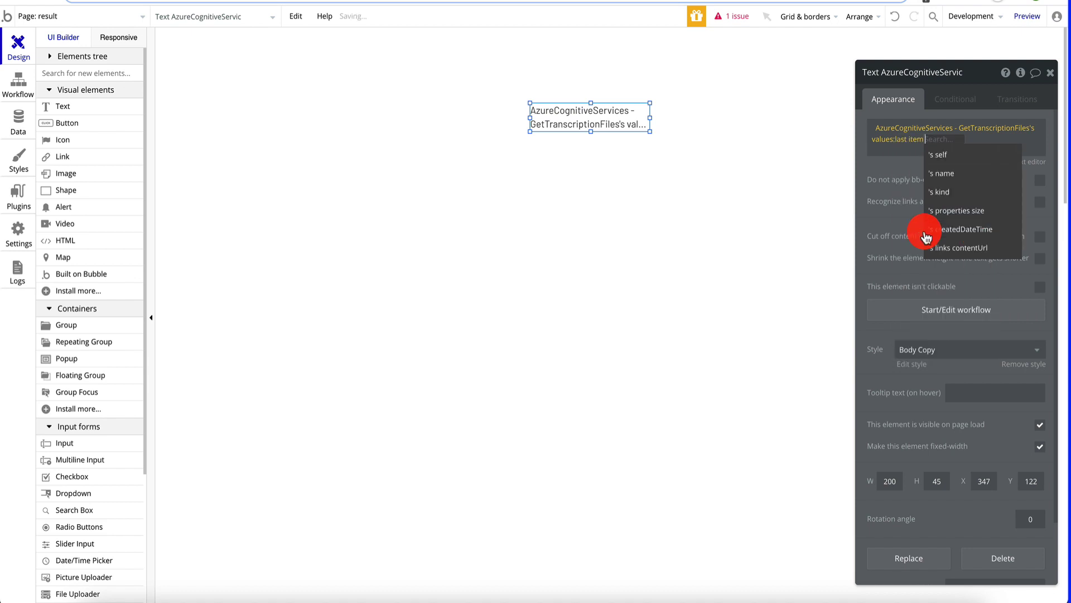
pyautogui.click(952, 246)
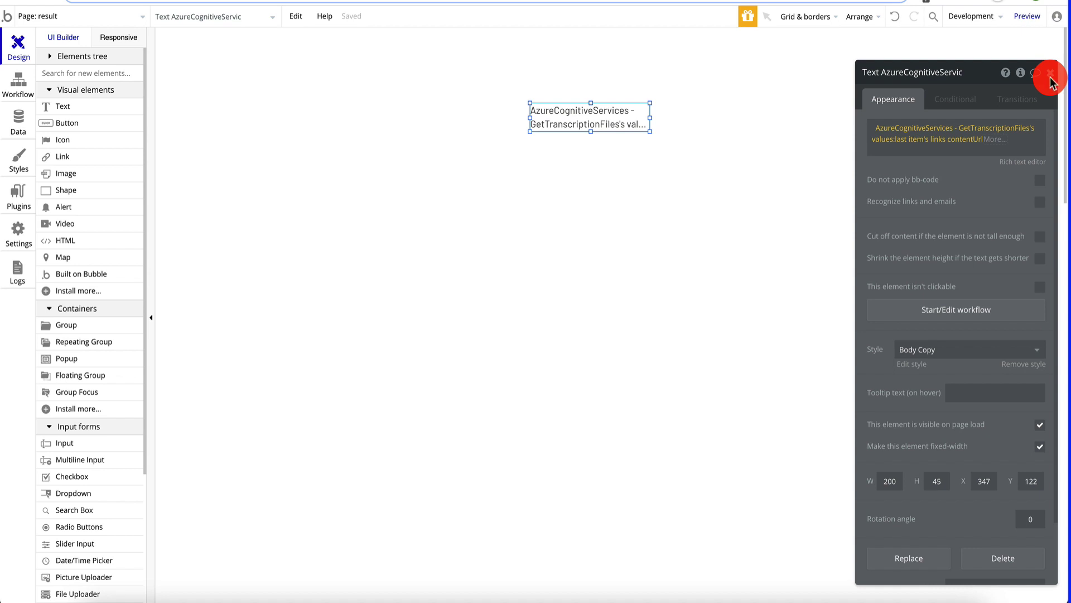
pyautogui.click(1051, 73)
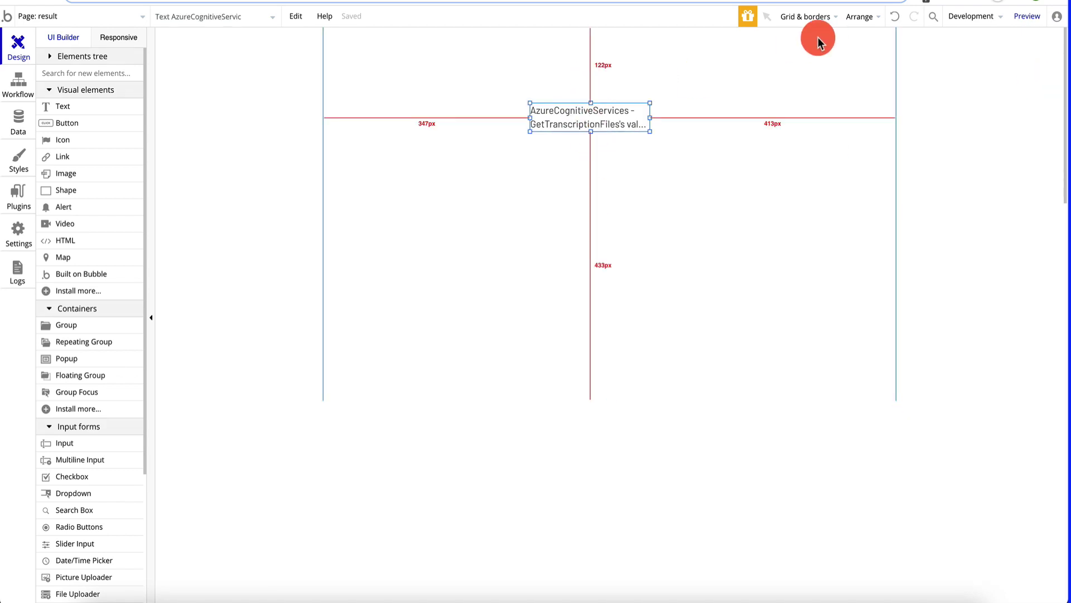
pyautogui.click(96, 15)
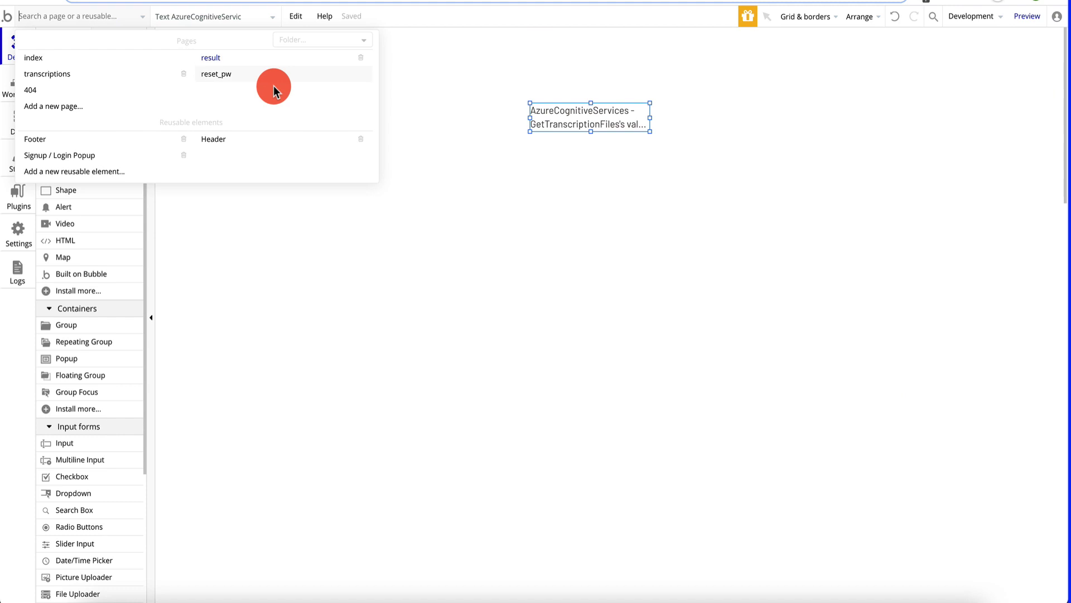
# - Preview the app from the transcriptions page and copy the third transcription's file URL into a new tab
pyautogui.click(98, 72)
pyautogui.click(1033, 22)
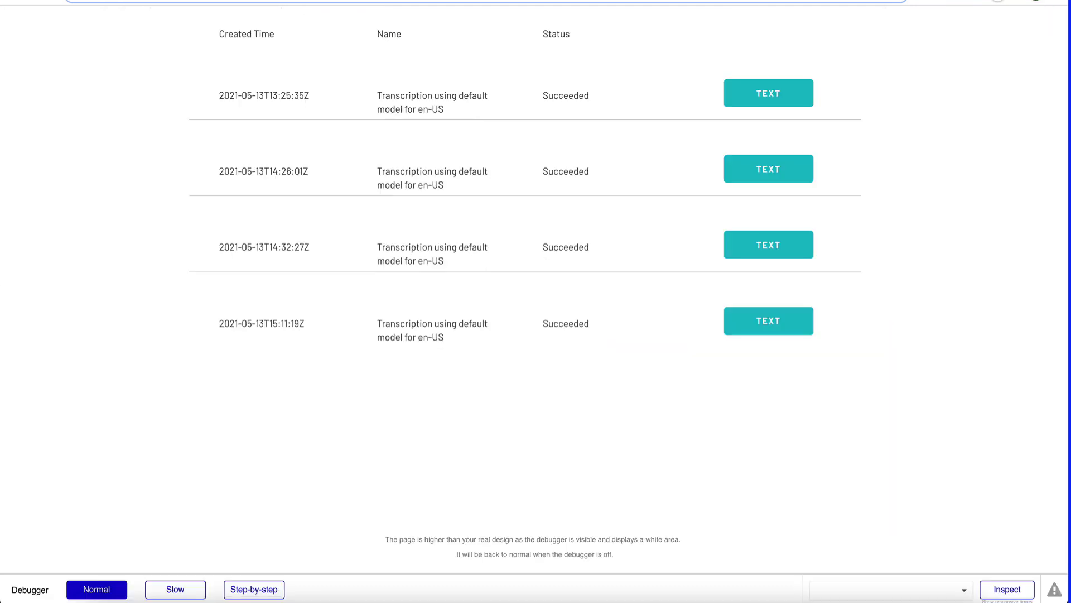
pyautogui.click(773, 251)
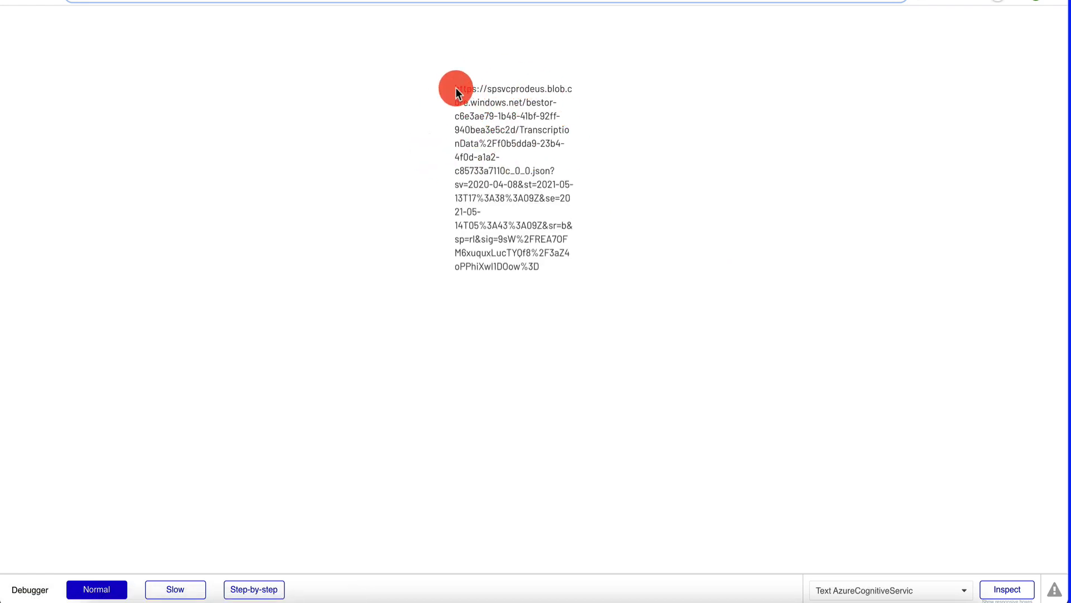
pyautogui.moveTo(456, 91); pyautogui.dragTo(554, 268)
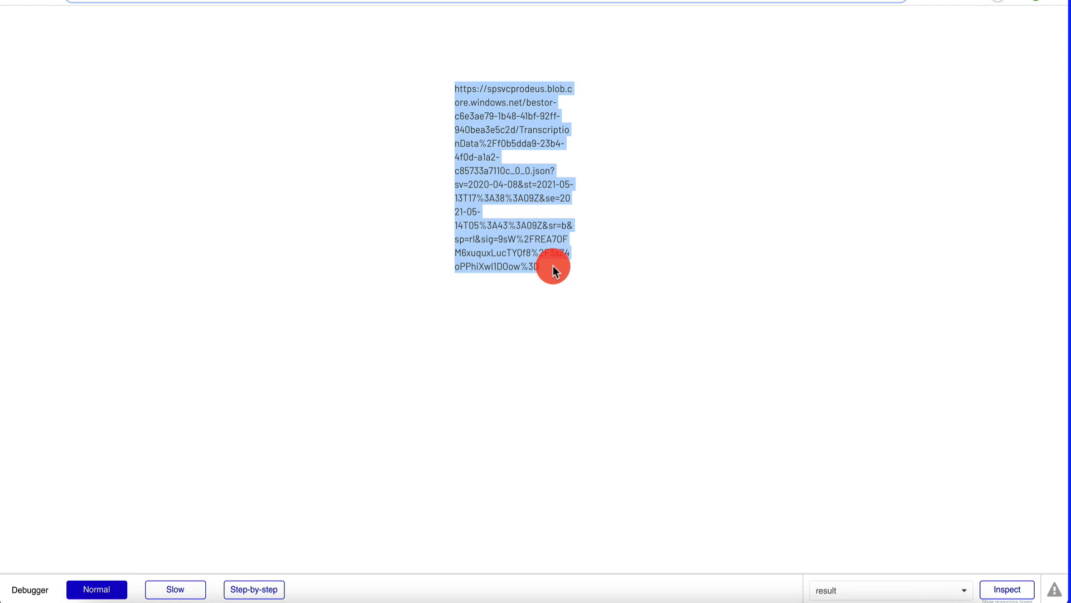
pyautogui.hotkey('ctrl', 't')
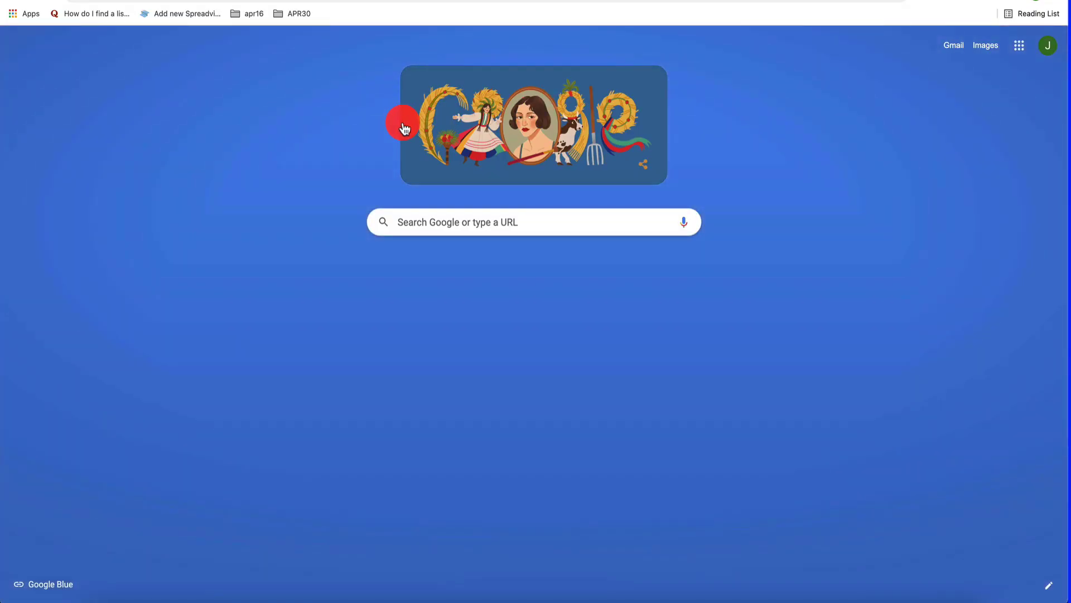
# - Load the pasted transcript file URL to see its raw JSON, then return to the Bubble editor
pyautogui.hotkey('ctrl', 'v')
pyautogui.press('Return')
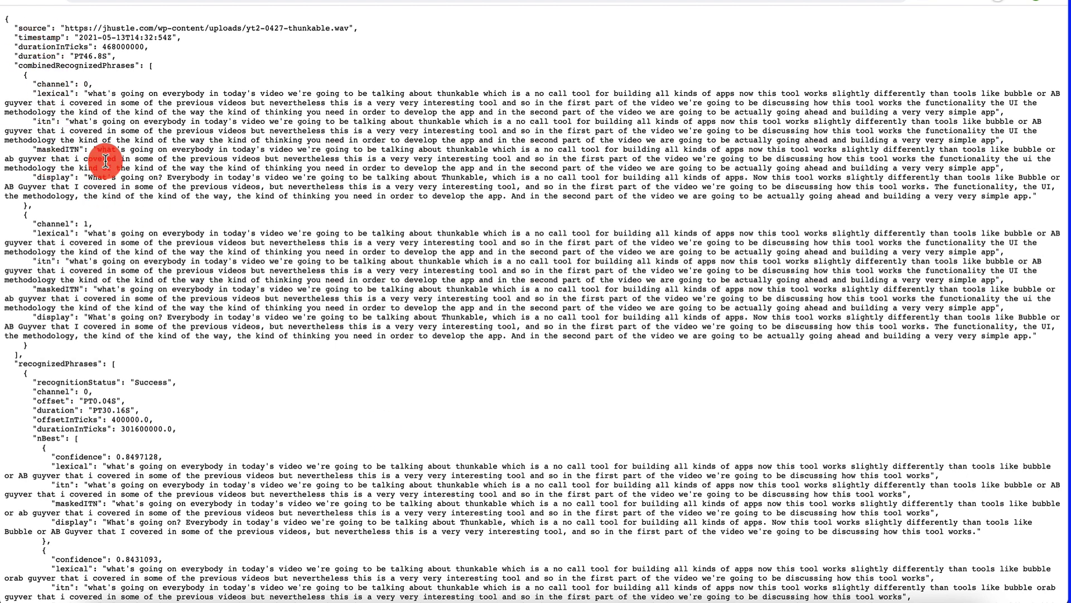
pyautogui.press('super+w')
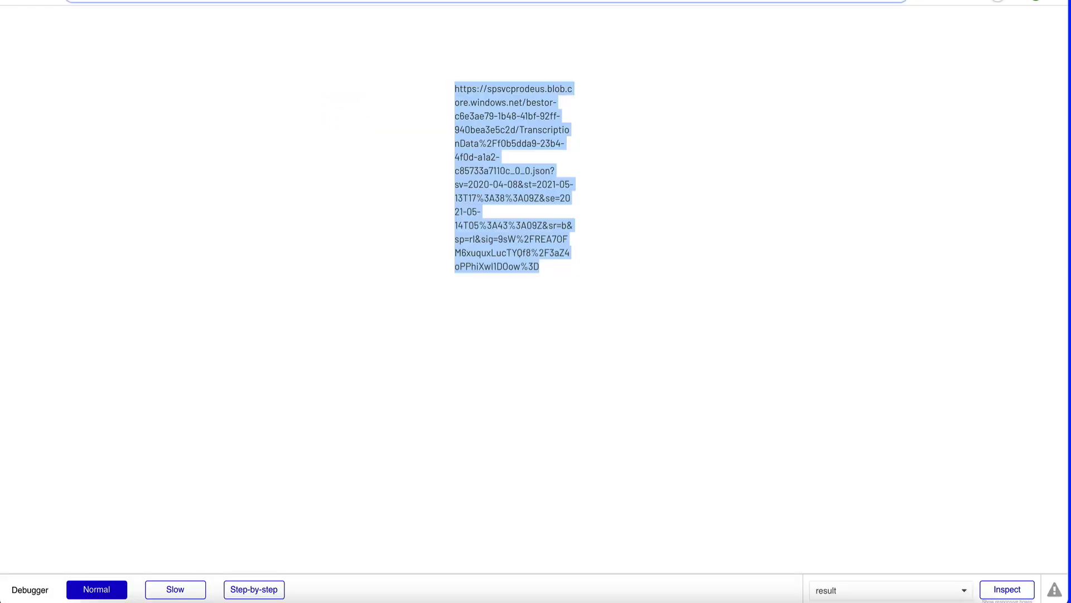
pyautogui.press('super+w')
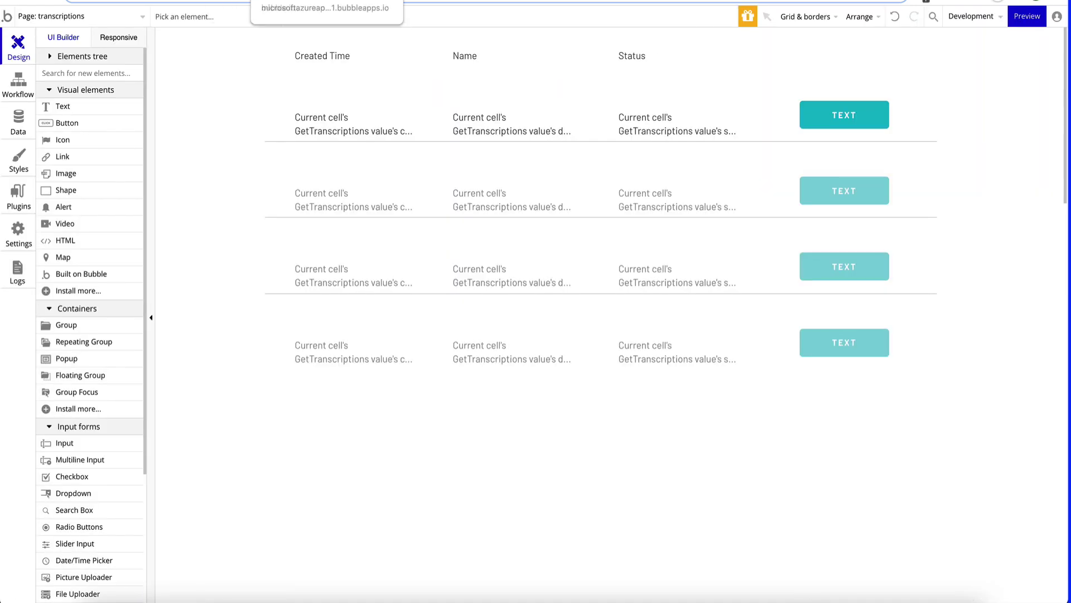
# - On the result page, place a new Link element below the transcript text
pyautogui.click(71, 18)
pyautogui.click(227, 64)
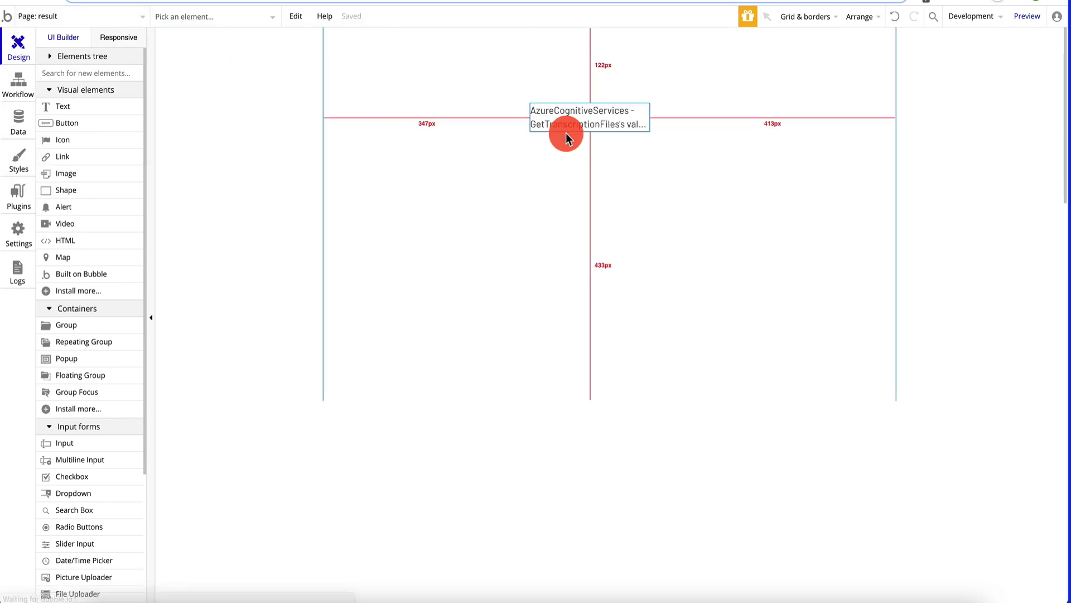
pyautogui.click(601, 118)
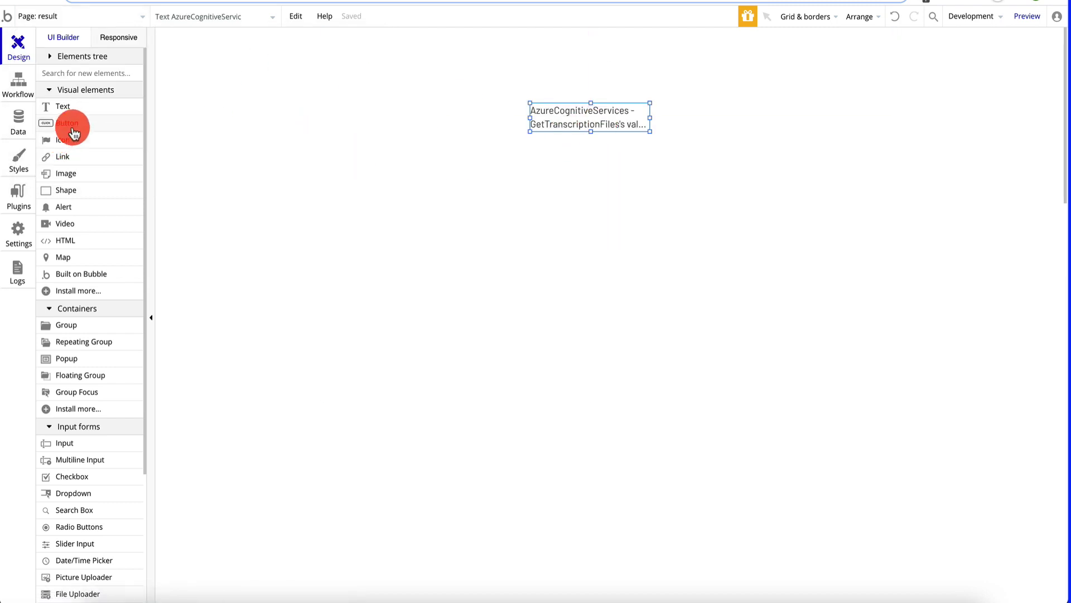
pyautogui.moveTo(72, 165); pyautogui.dragTo(564, 162)
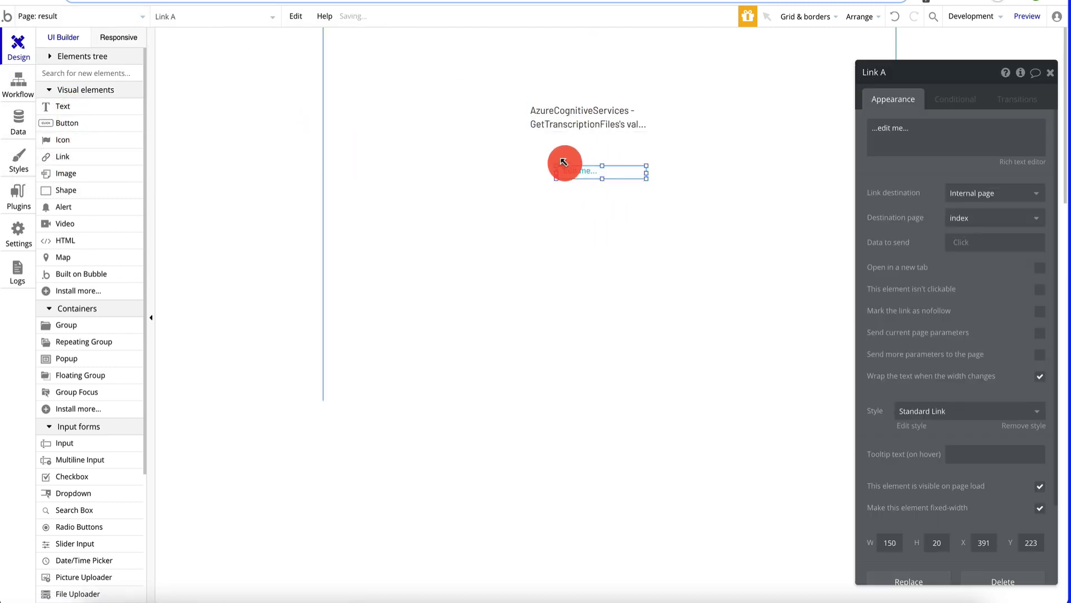
# - Copy the transcript text's expression and paste it in as the link's text
pyautogui.click(657, 107)
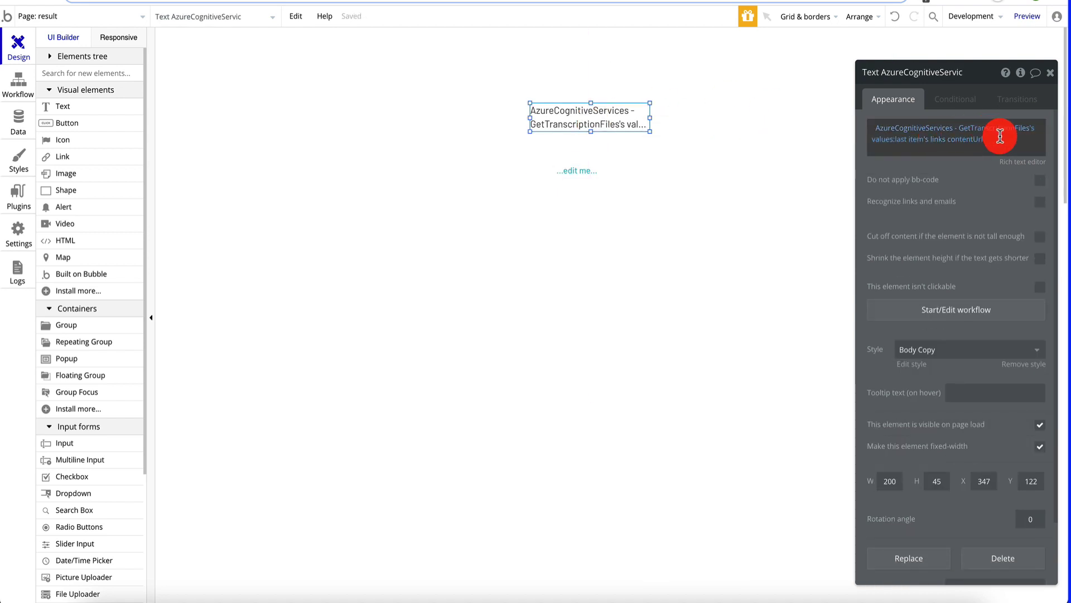
pyautogui.rightClick(975, 134)
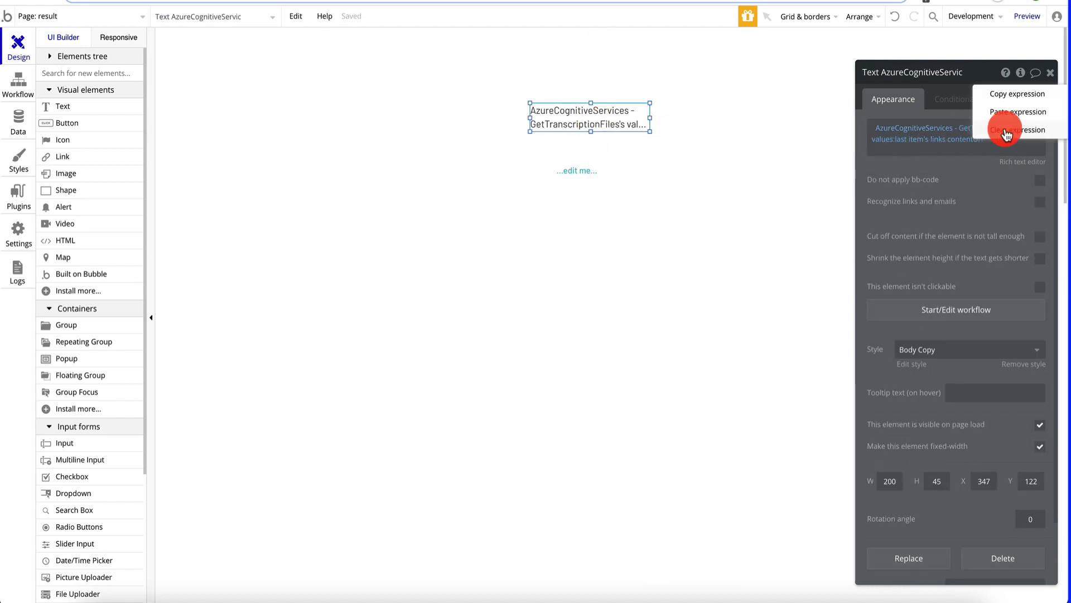
pyautogui.click(1024, 89)
pyautogui.click(591, 171)
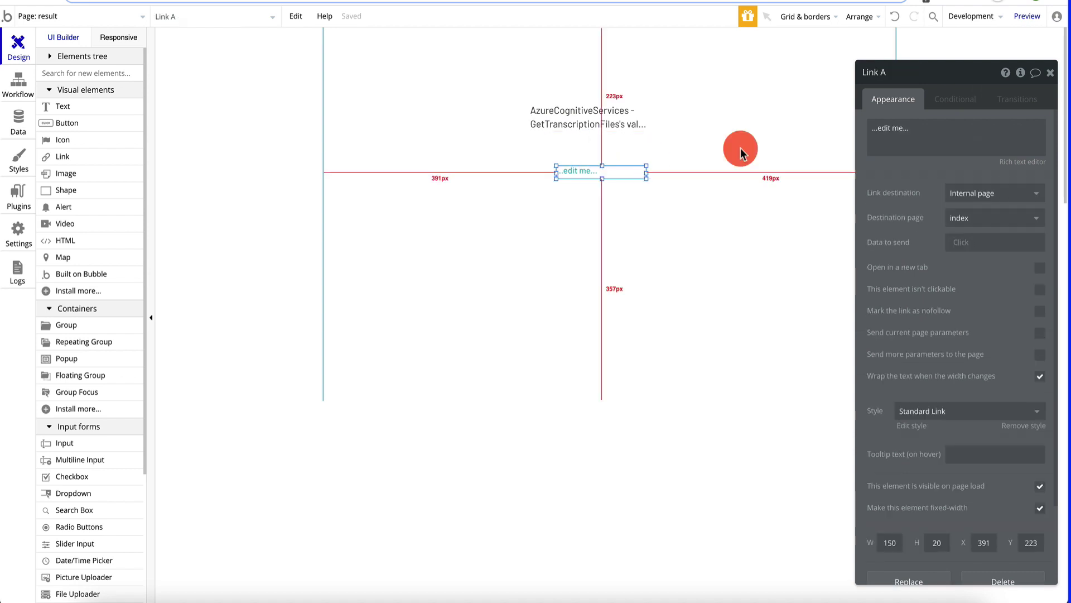
pyautogui.click(893, 129)
pyautogui.hotkey('ctrl', 'a')
pyautogui.click(809, 127)
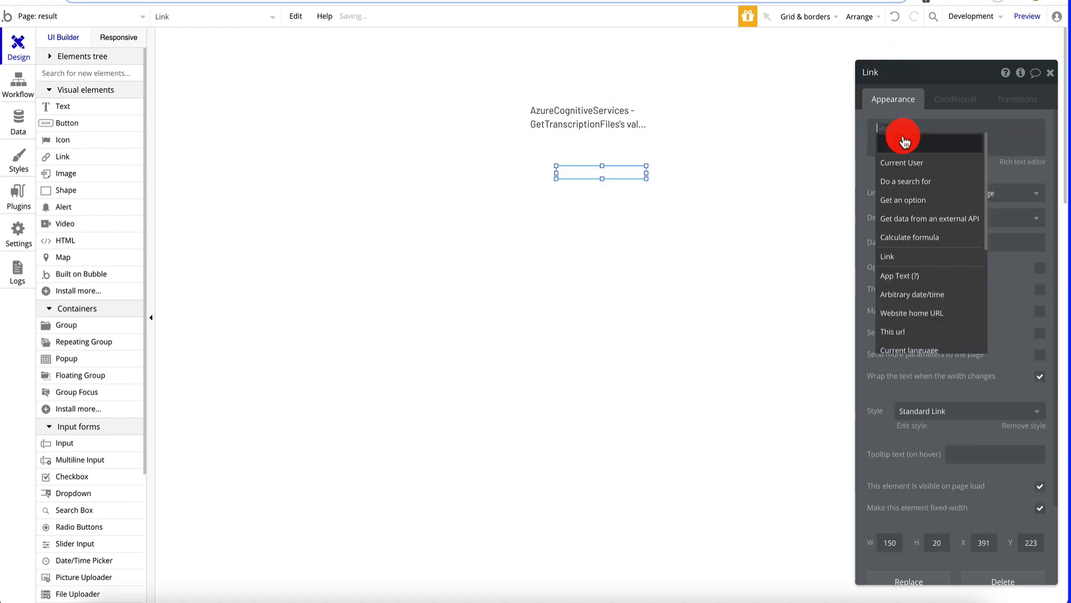
pyautogui.write('1DOow%3D')
# - Source the link text from GetTranscriptionFiles, with path id taken from the page URL path
pyautogui.click(922, 129)
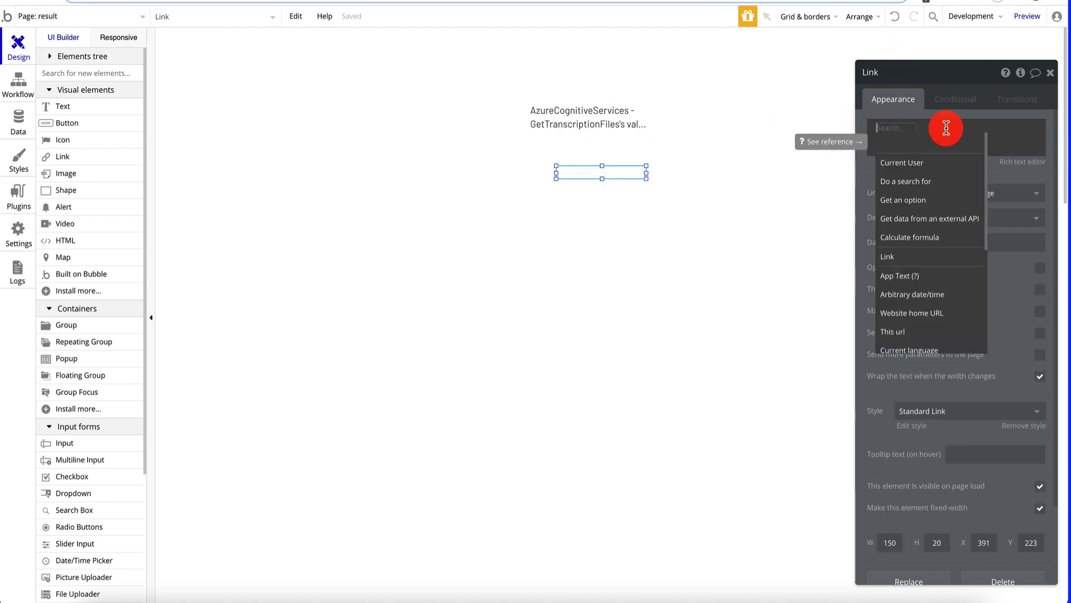
pyautogui.click(911, 223)
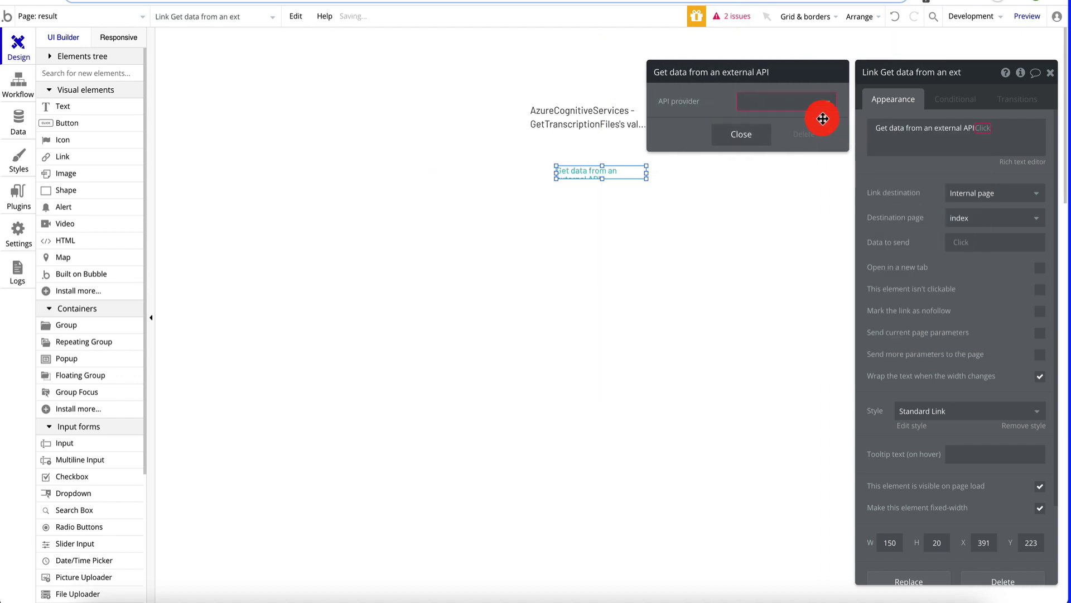
pyautogui.click(809, 103)
pyautogui.click(814, 144)
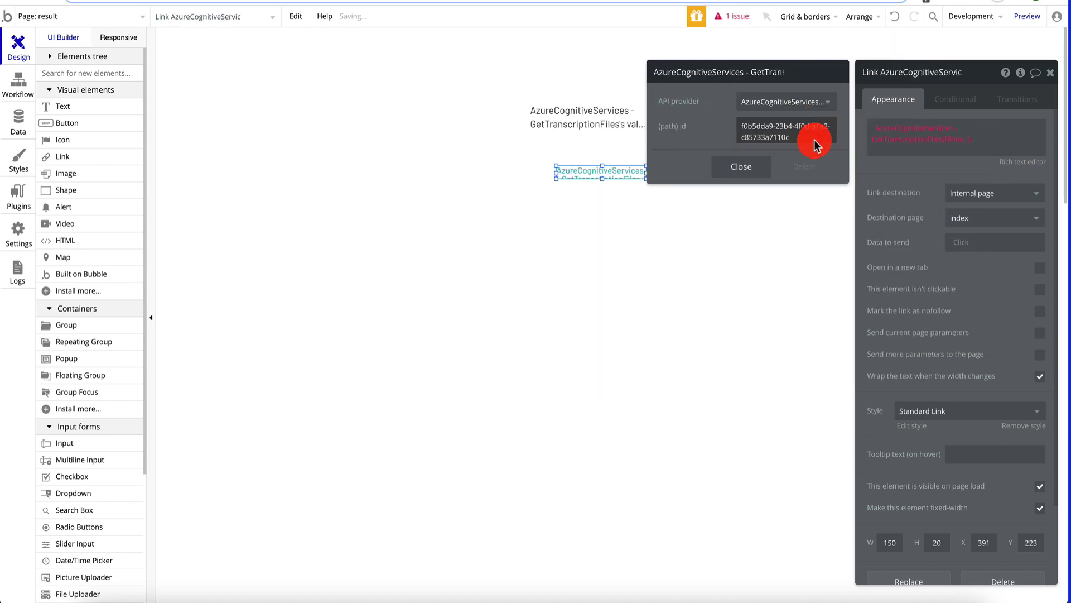
pyautogui.click(779, 132)
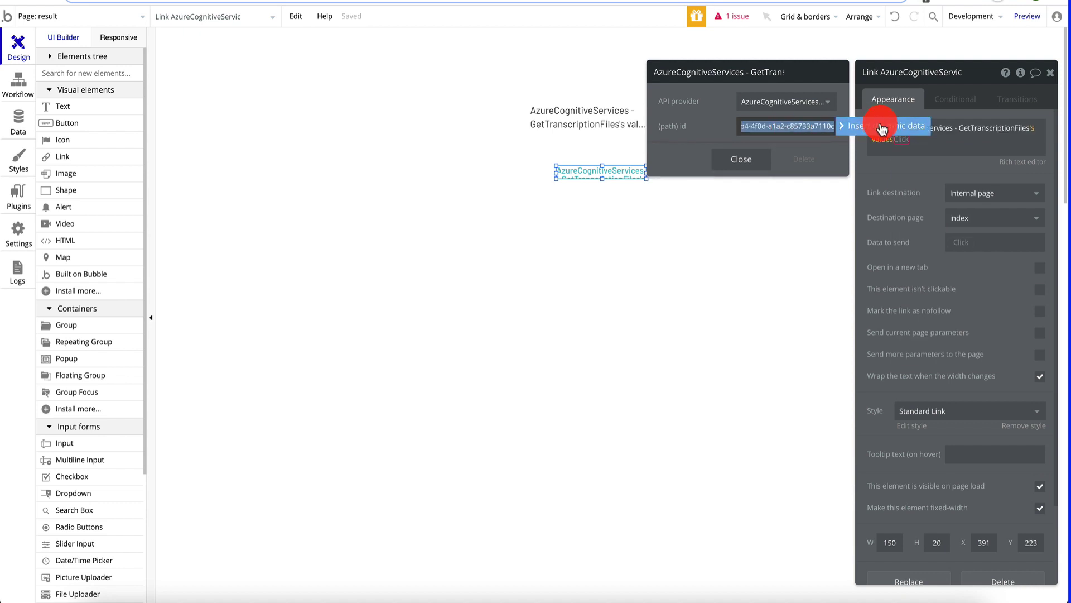
pyautogui.click(881, 126)
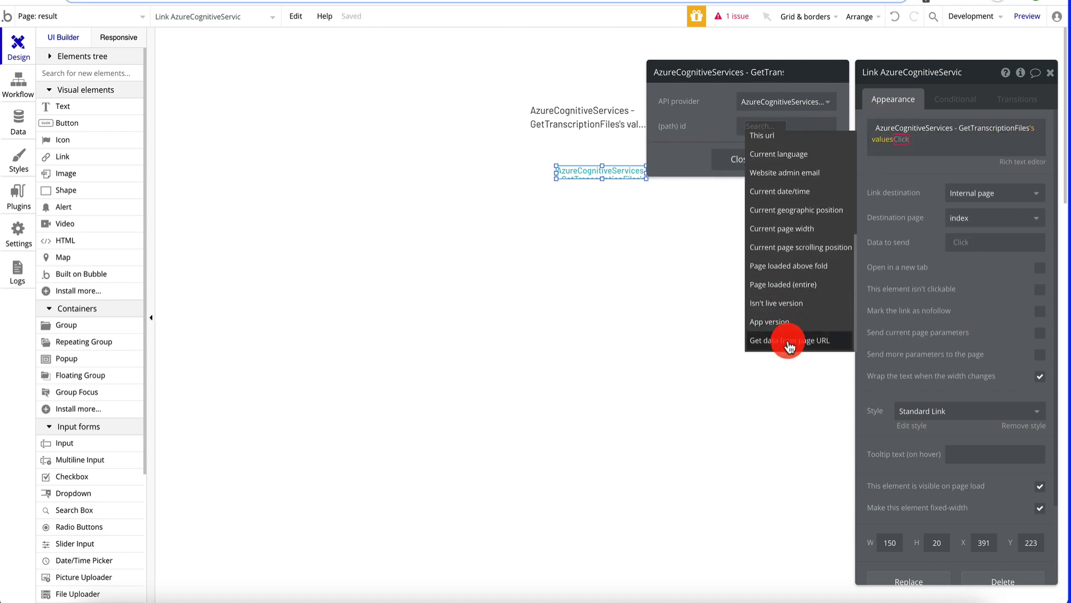
pyautogui.click(789, 341)
pyautogui.click(785, 103)
pyautogui.click(784, 139)
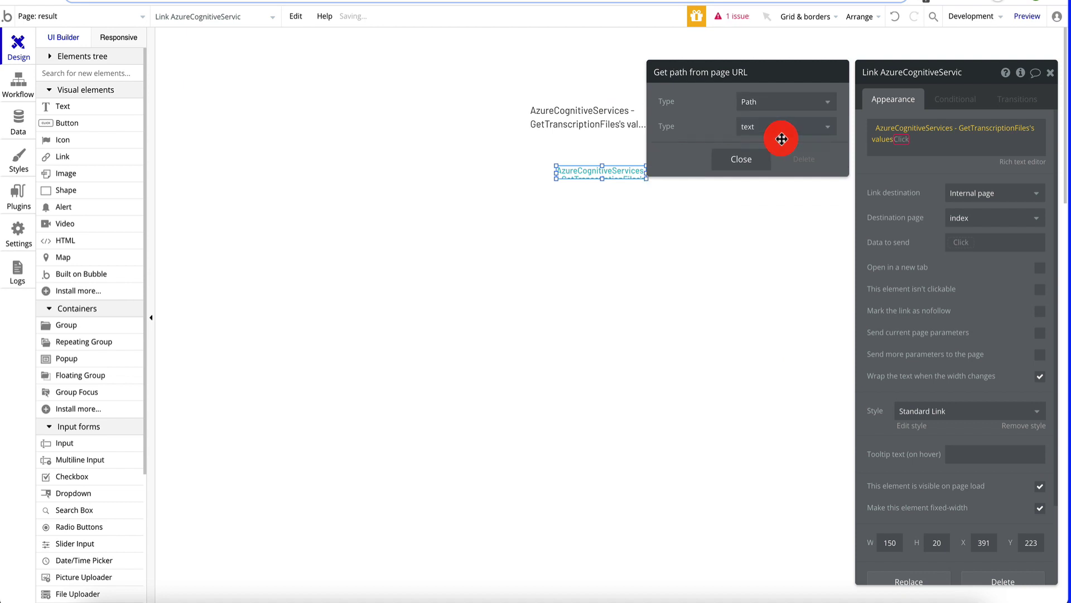
pyautogui.click(750, 162)
# - Append :last item's links contentUrl to the link's values expression and widen the link
pyautogui.click(906, 142)
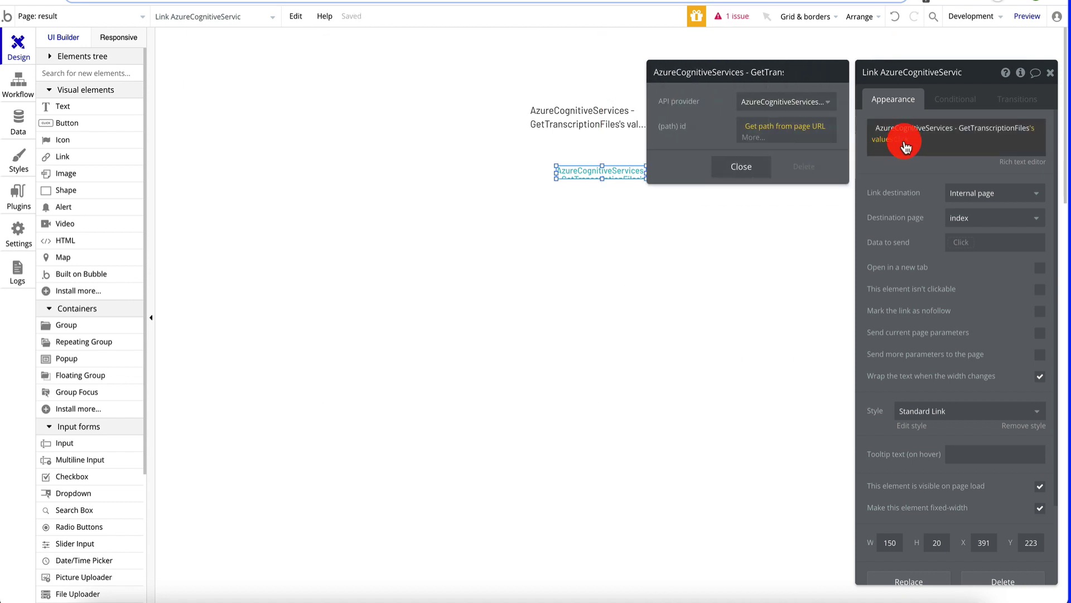
pyautogui.click(904, 142)
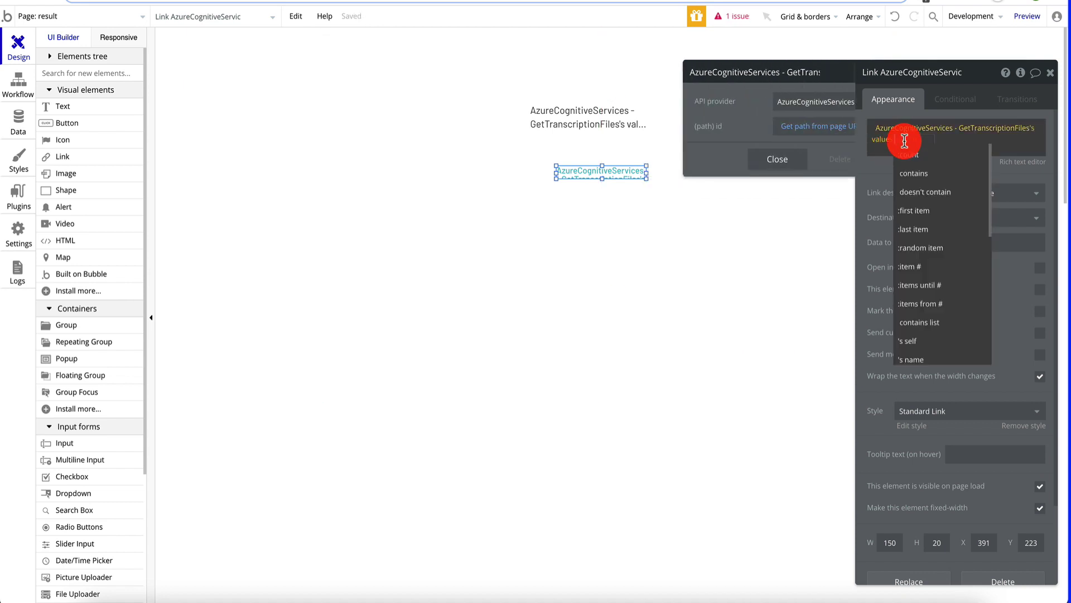
pyautogui.click(932, 235)
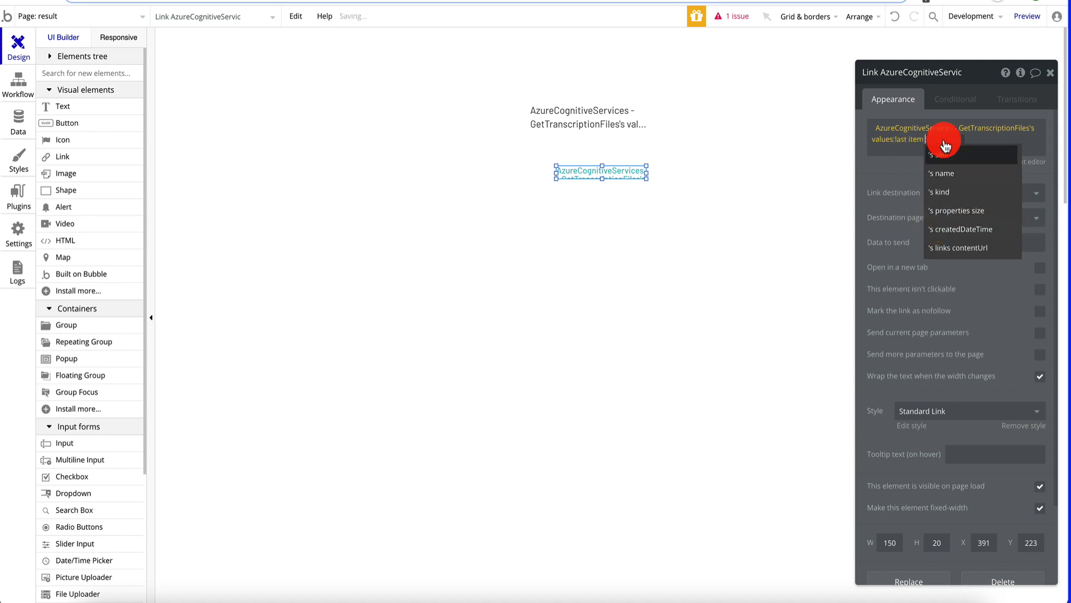
pyautogui.click(963, 246)
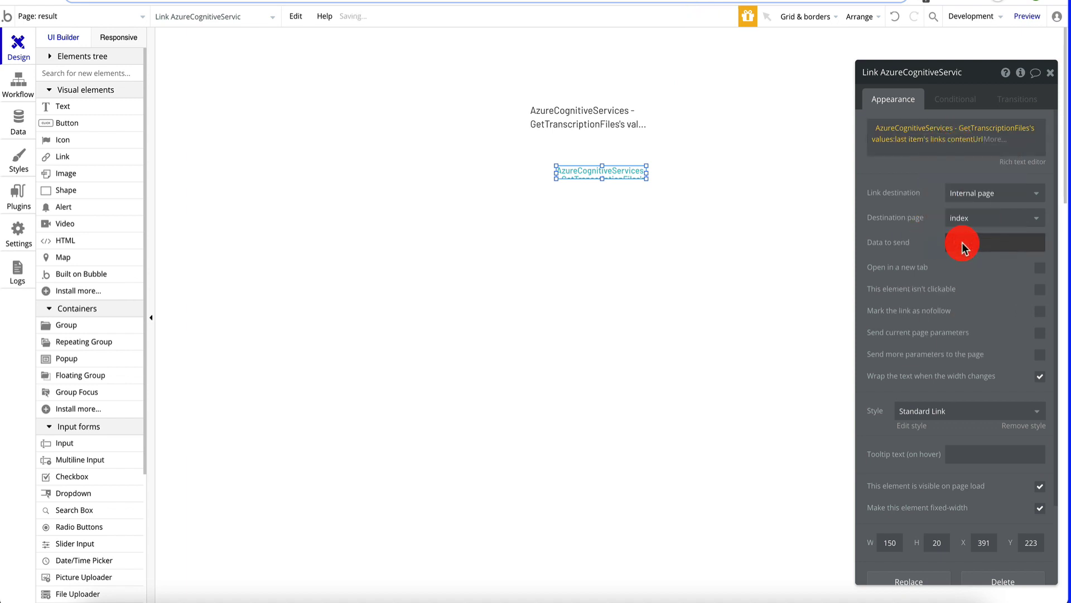
pyautogui.click(1051, 73)
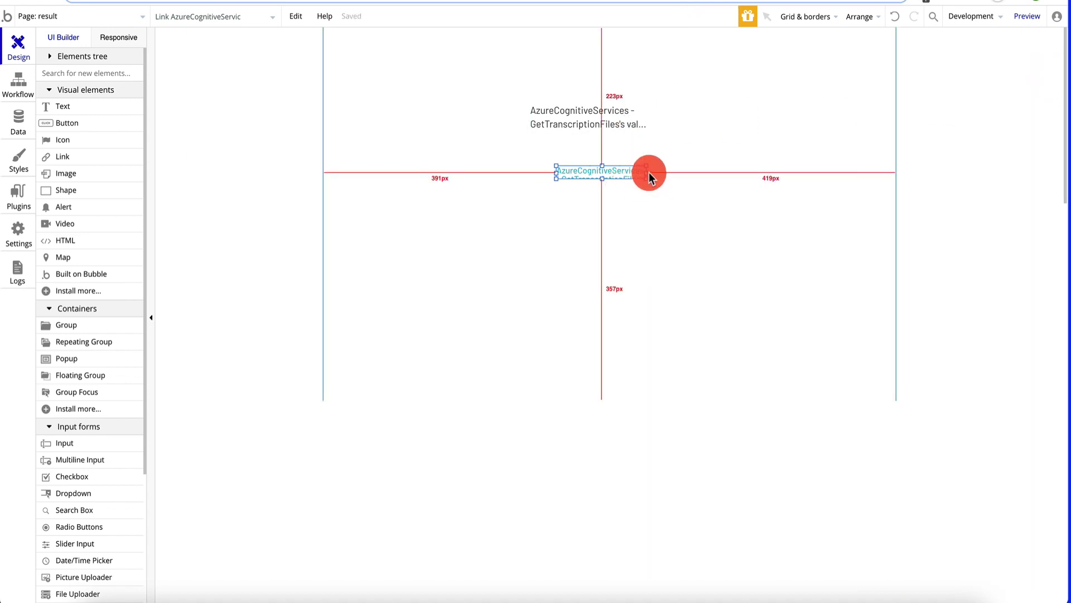
pyautogui.moveTo(646, 172); pyautogui.dragTo(717, 170)
# - Preview from the transcriptions page, open the second transcription's result and follow its file link
pyautogui.click(631, 125)
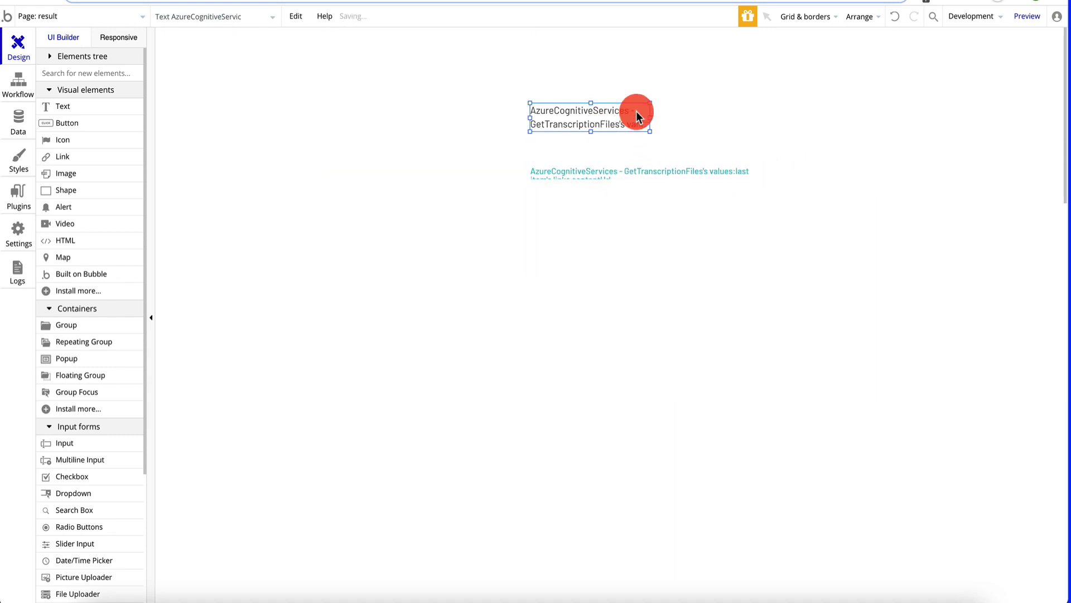
pyautogui.click(86, 20)
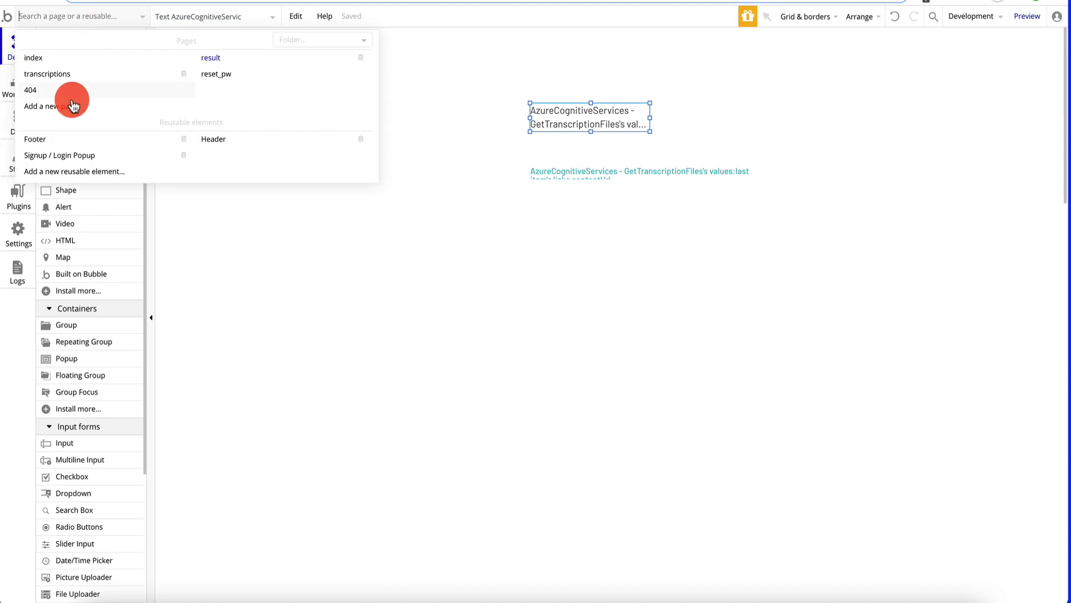
pyautogui.click(104, 73)
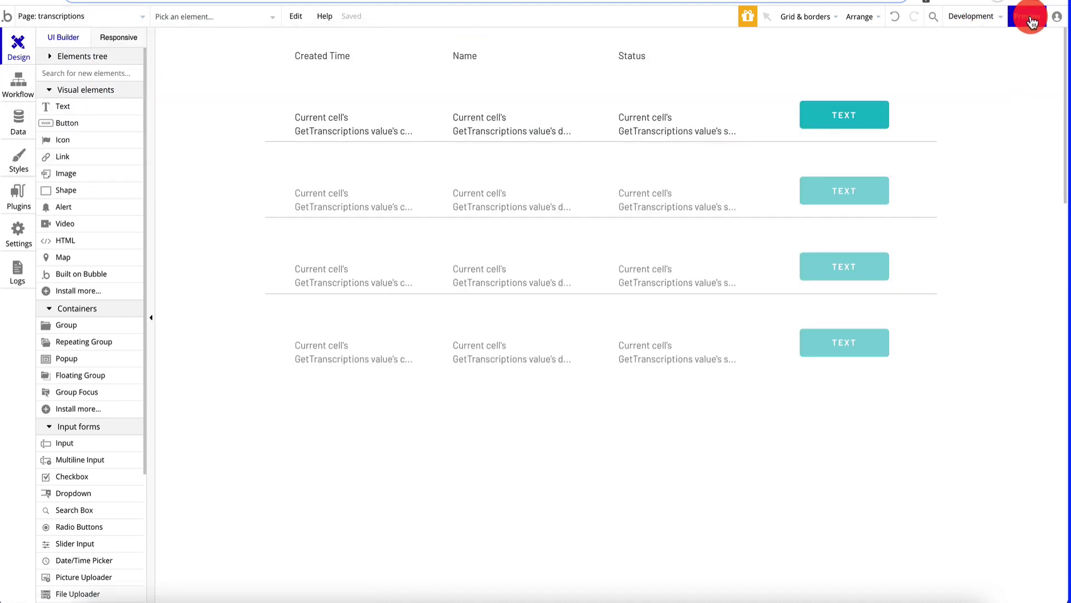
pyautogui.click(1028, 17)
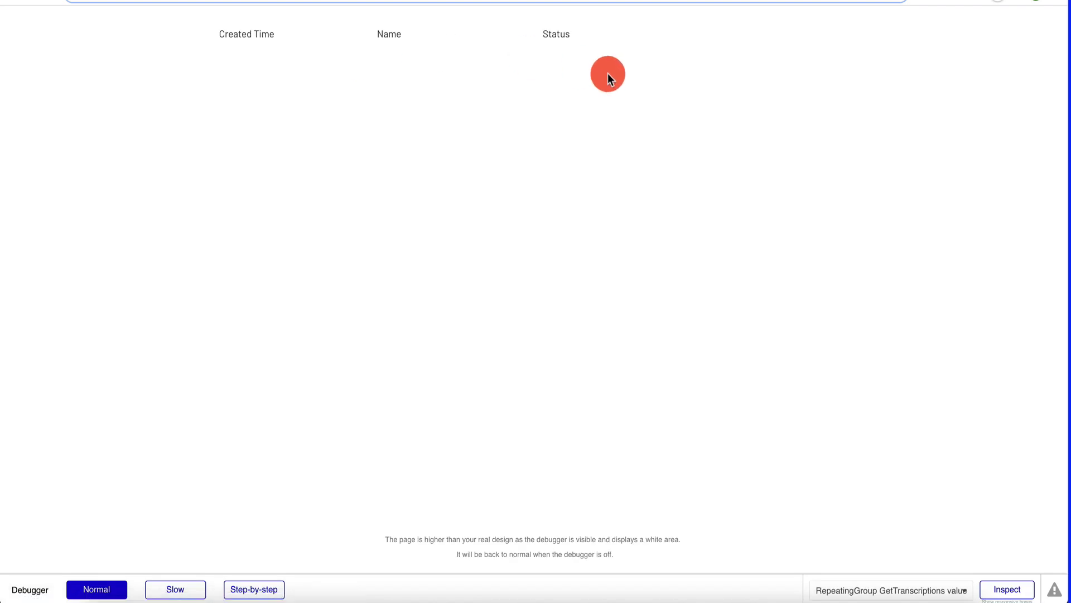
pyautogui.click(751, 173)
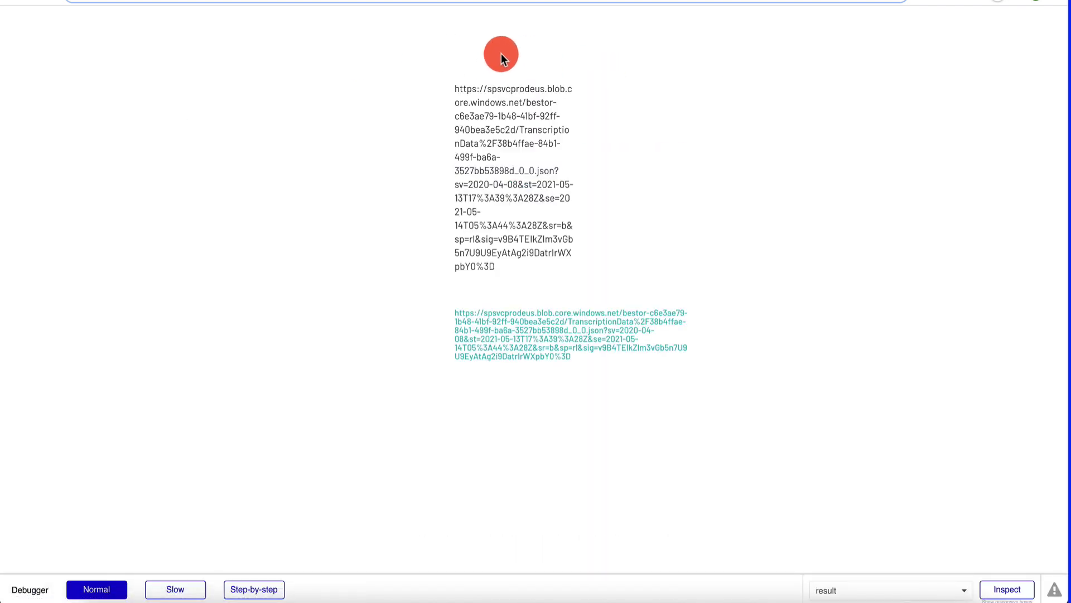
pyautogui.click(528, 322)
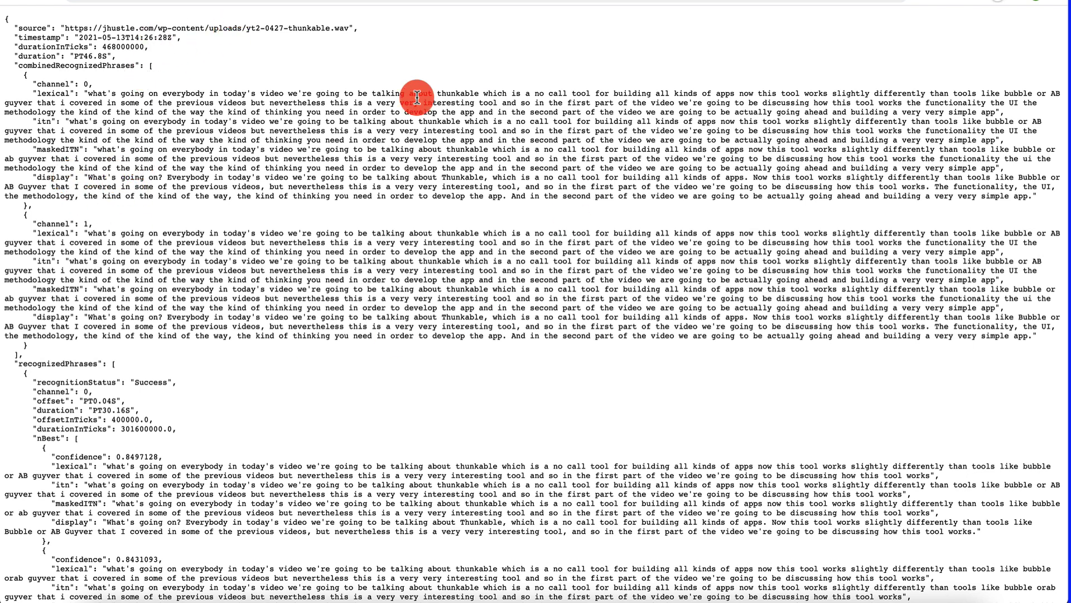
# - Return to the result page preview and select the displayed file URL text
pyautogui.click(279, 0)
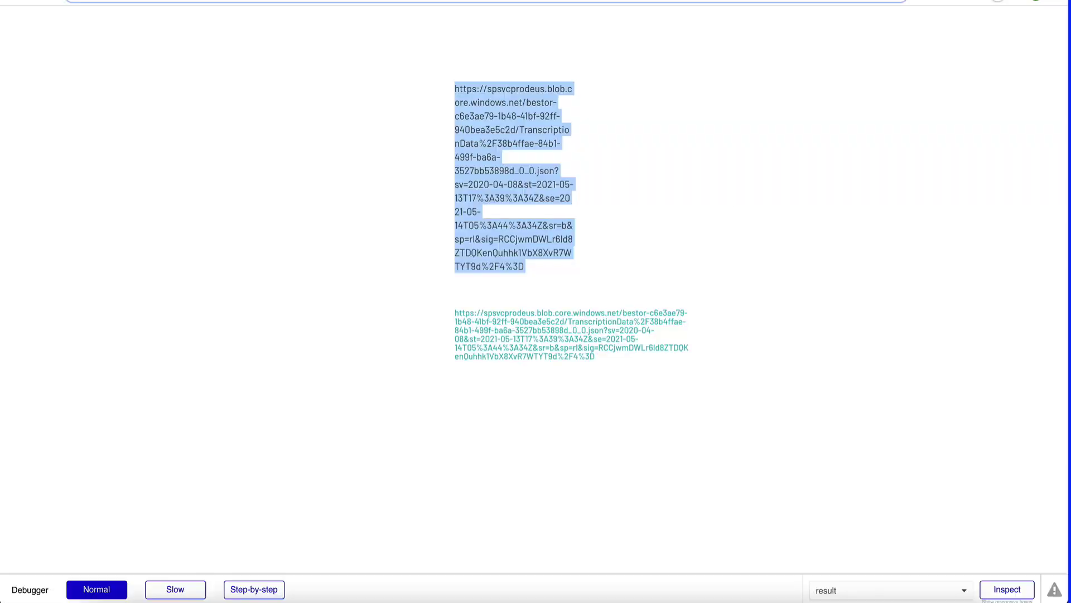
pyautogui.click(73, 0)
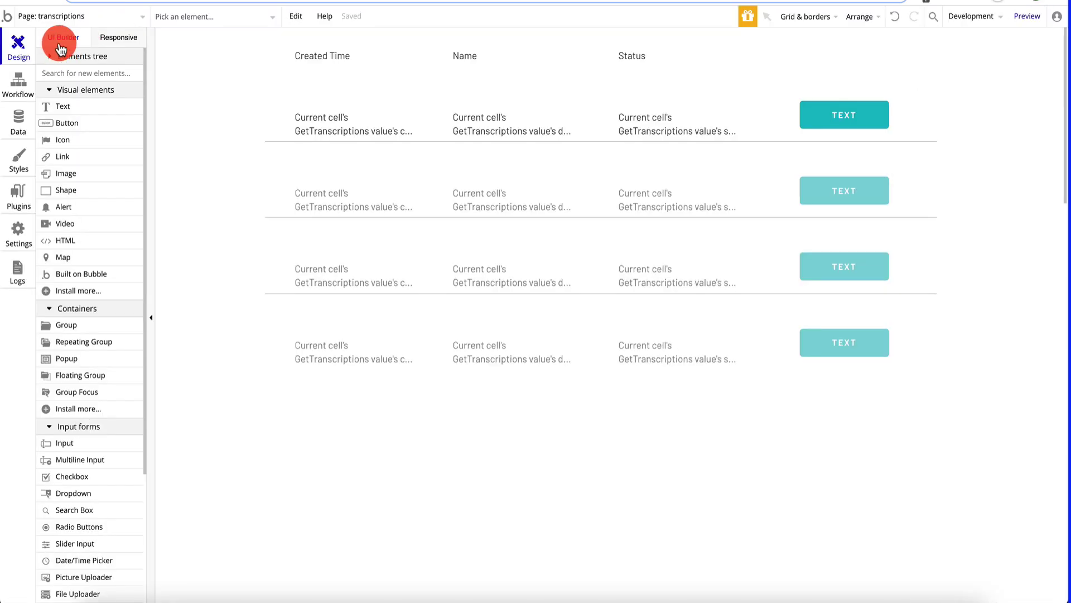
# - Delete the link element from the result page
pyautogui.click(50, 15)
pyautogui.click(246, 58)
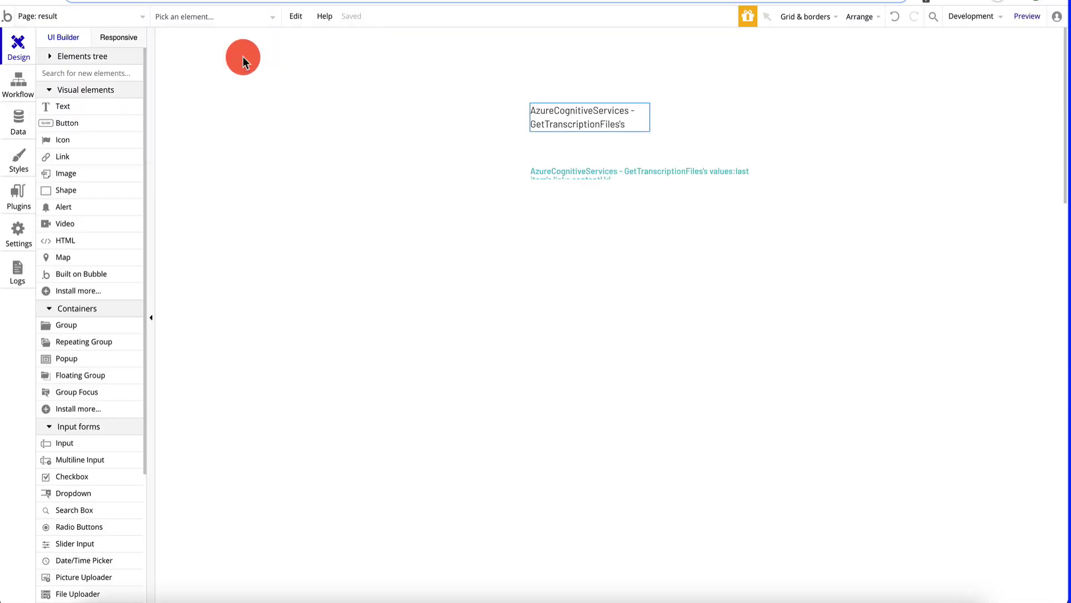
pyautogui.click(594, 174)
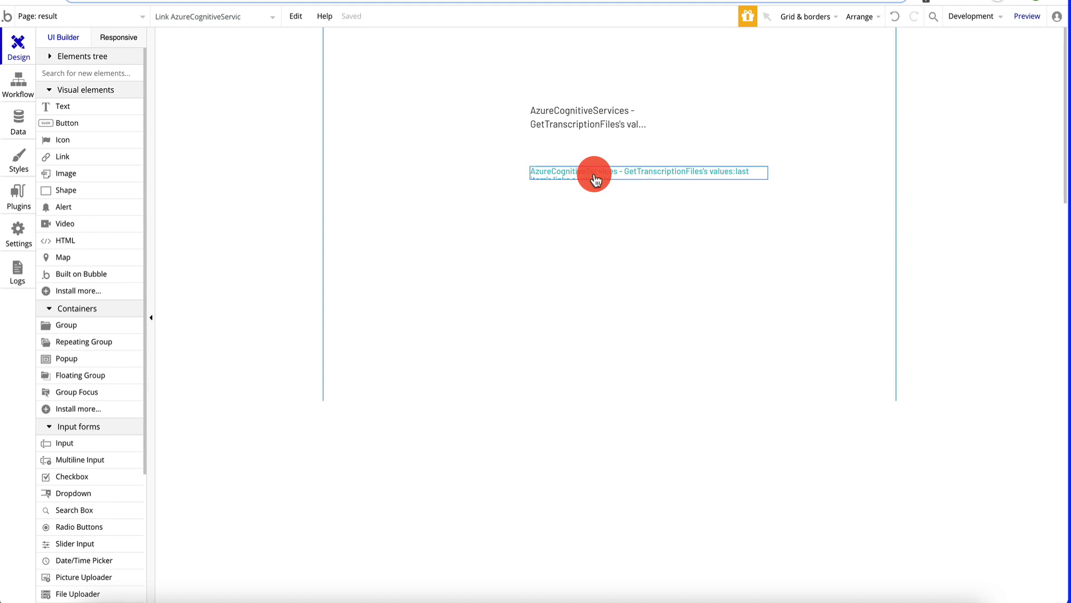
pyautogui.press('Delete')
# - Widen the contentUrl text so its expression fits one line, and re-centre it
pyautogui.click(595, 115)
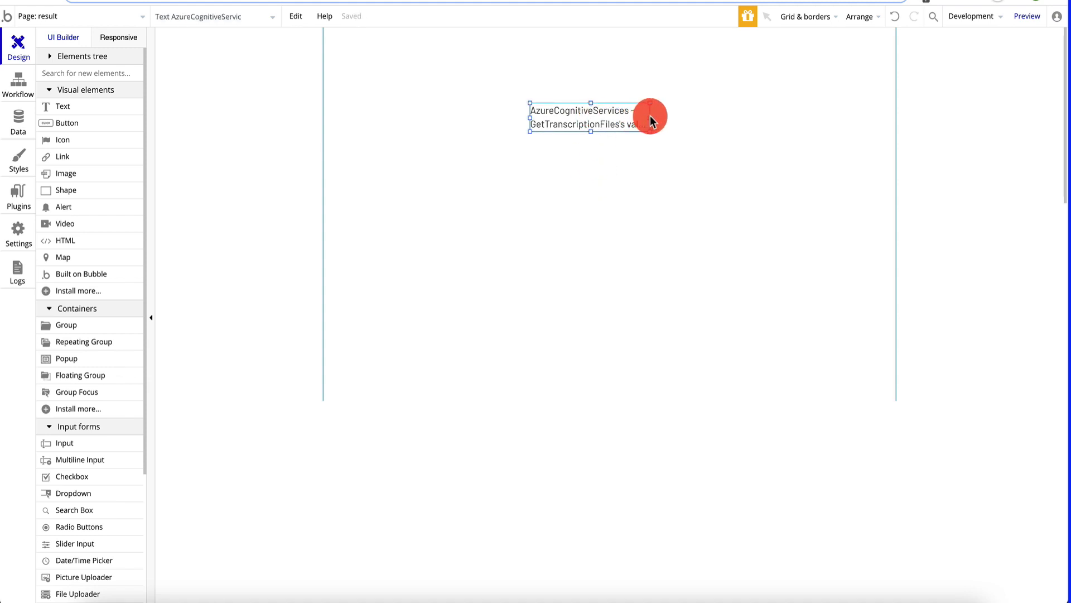
pyautogui.moveTo(650, 119); pyautogui.dragTo(837, 124)
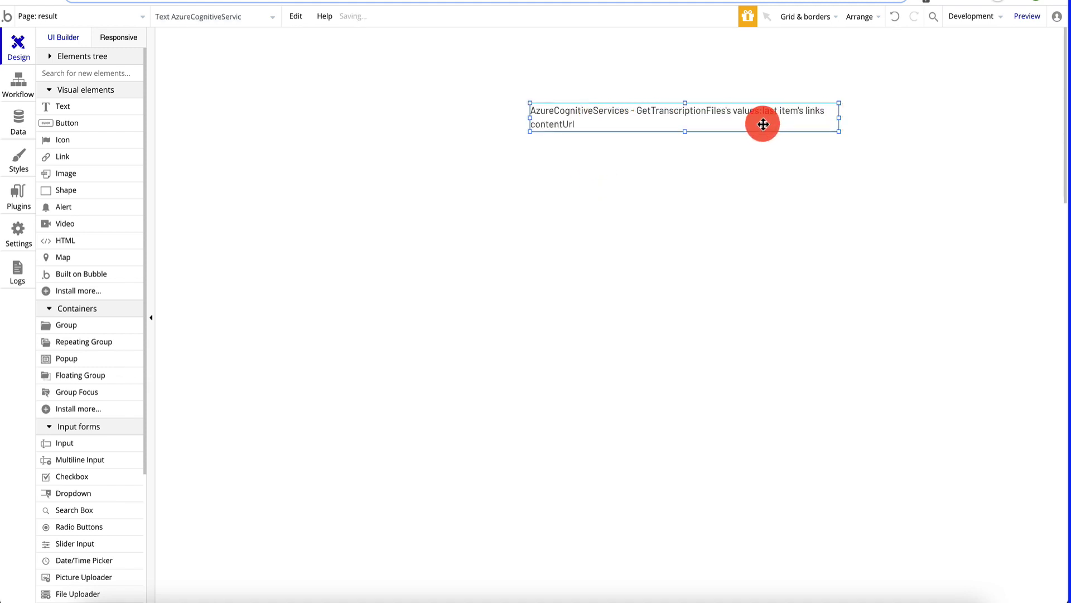
pyautogui.moveTo(760, 122); pyautogui.dragTo(698, 119)
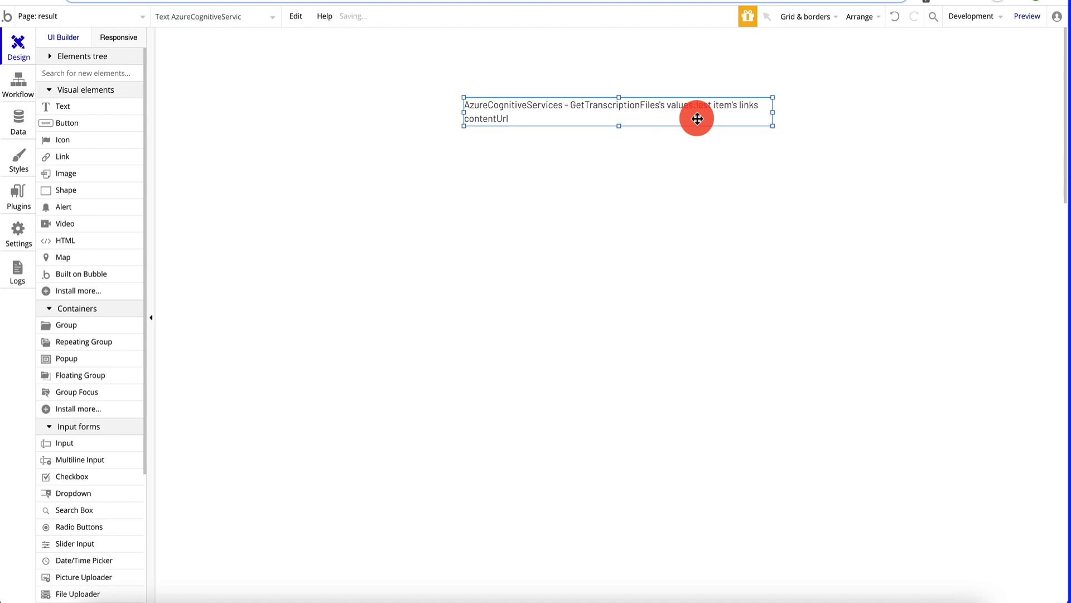
pyautogui.click(521, 184)
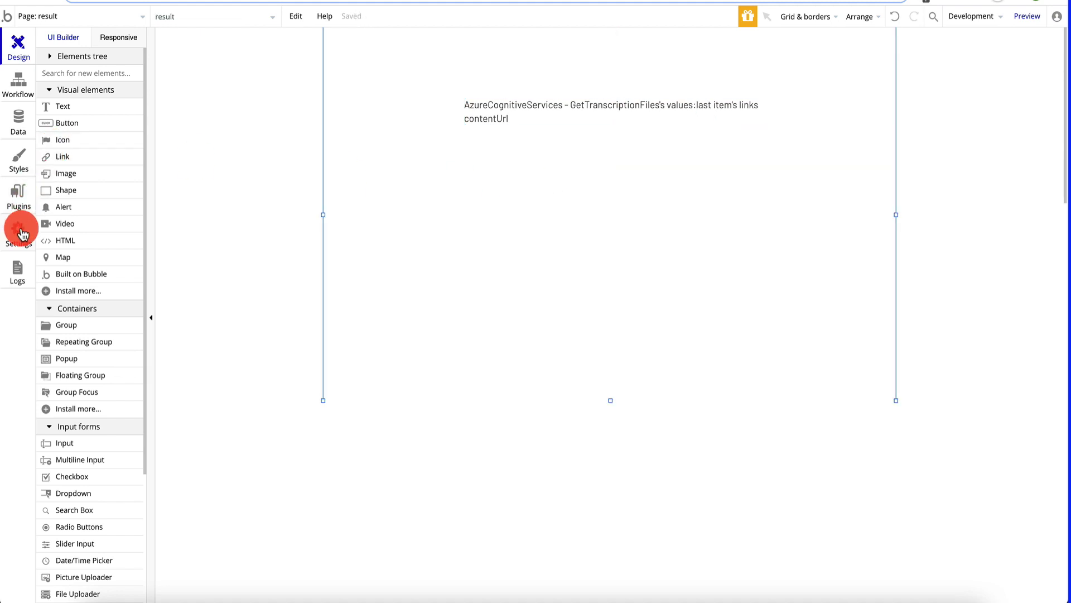
pyautogui.click(19, 202)
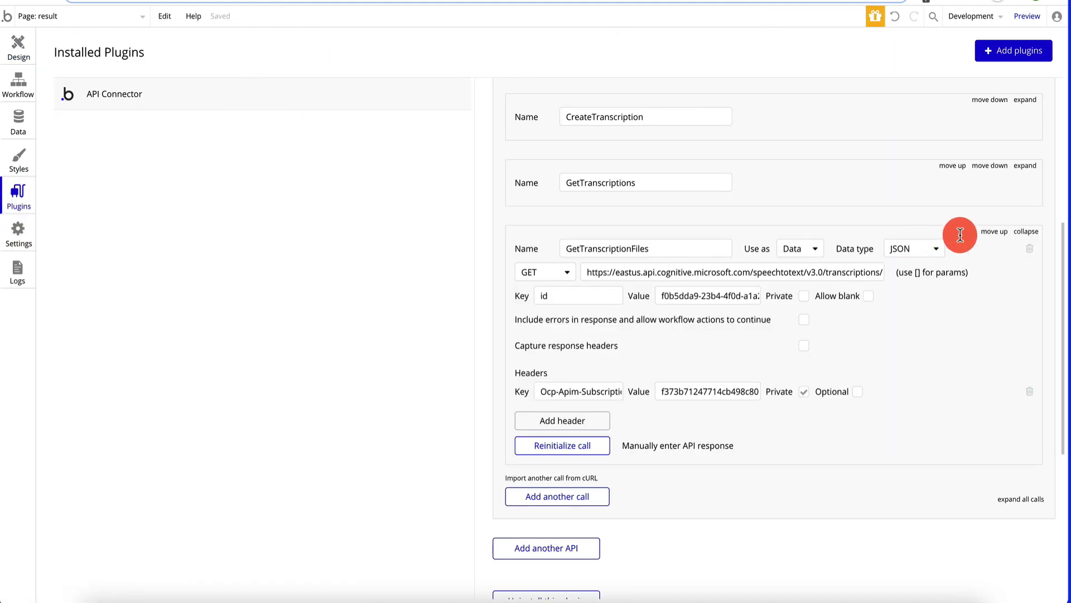
# - Collapse the GetTranscriptionFiles call in the API Connector settings
pyautogui.click(1027, 231)
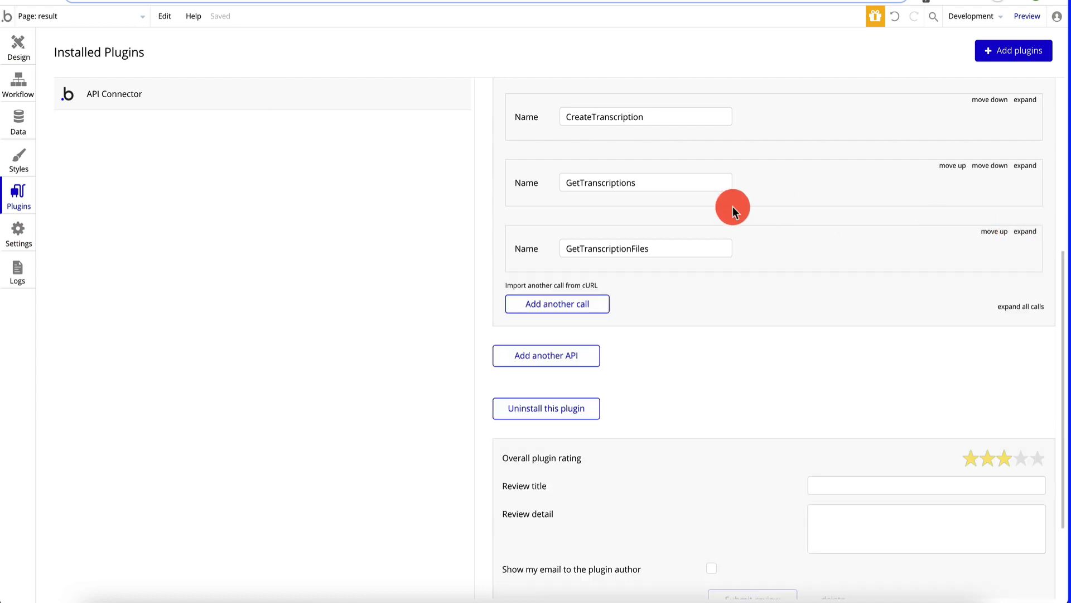
pyautogui.click(560, 309)
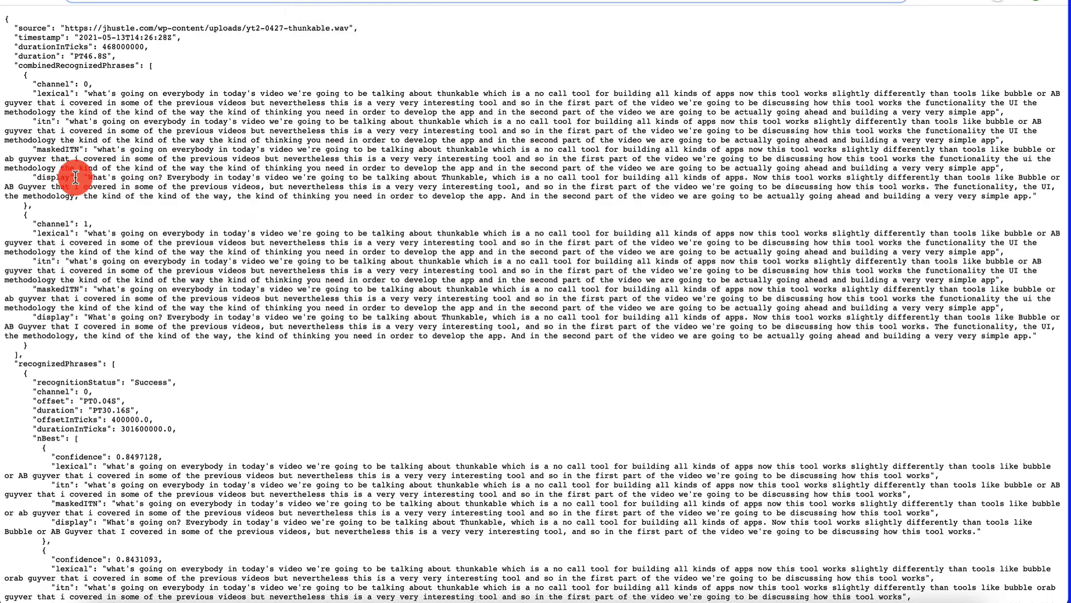
pyautogui.click(168, 1)
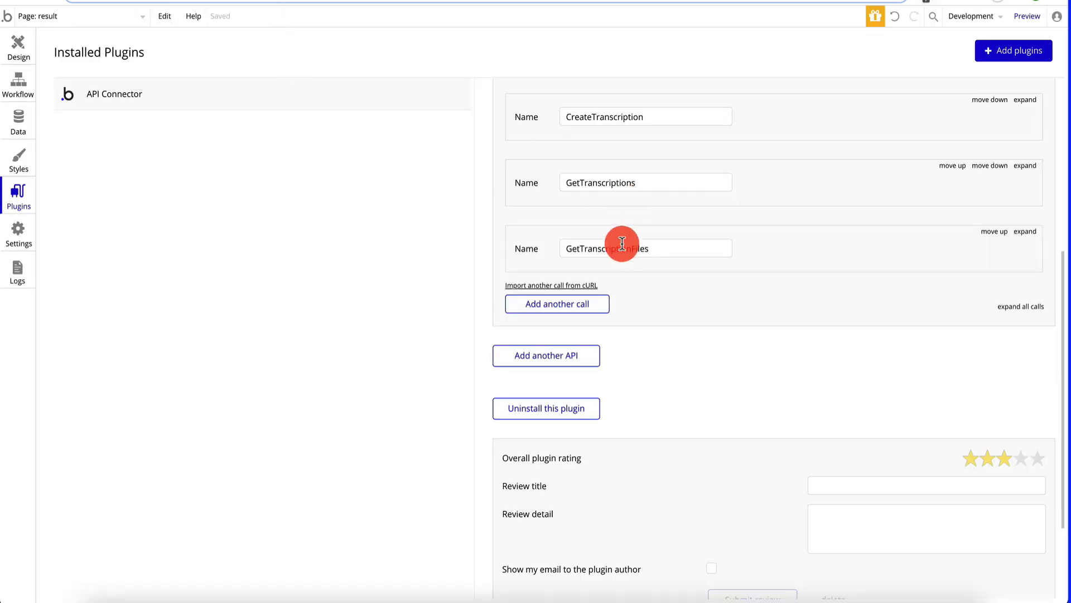
# - Add an API call named GetData with endpoint [url] and a non-private url parameter
pyautogui.click(595, 314)
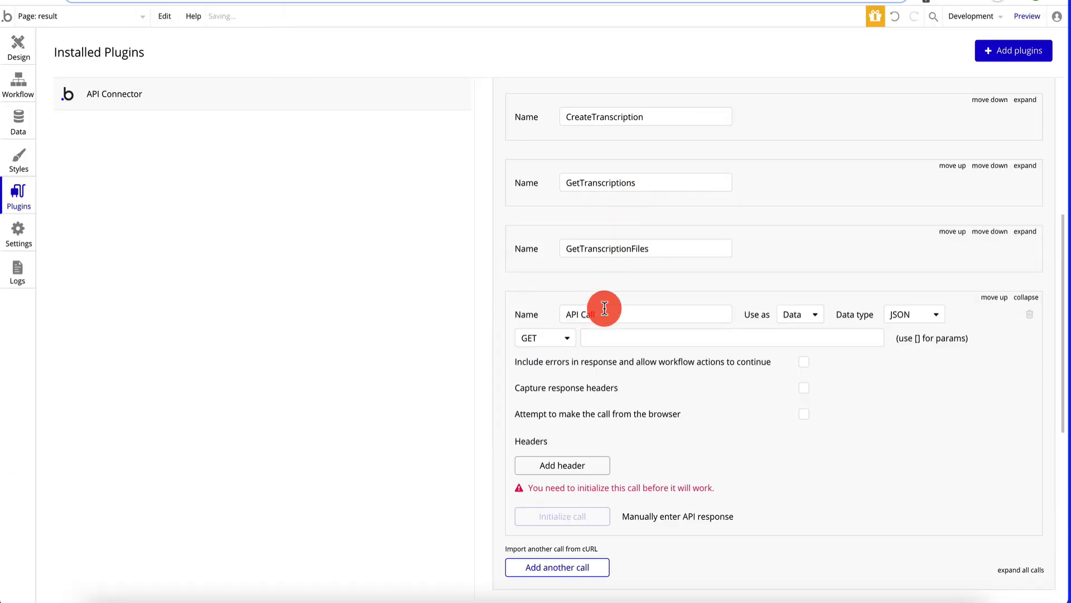
pyautogui.click(633, 313)
pyautogui.tripleClick(634, 313)
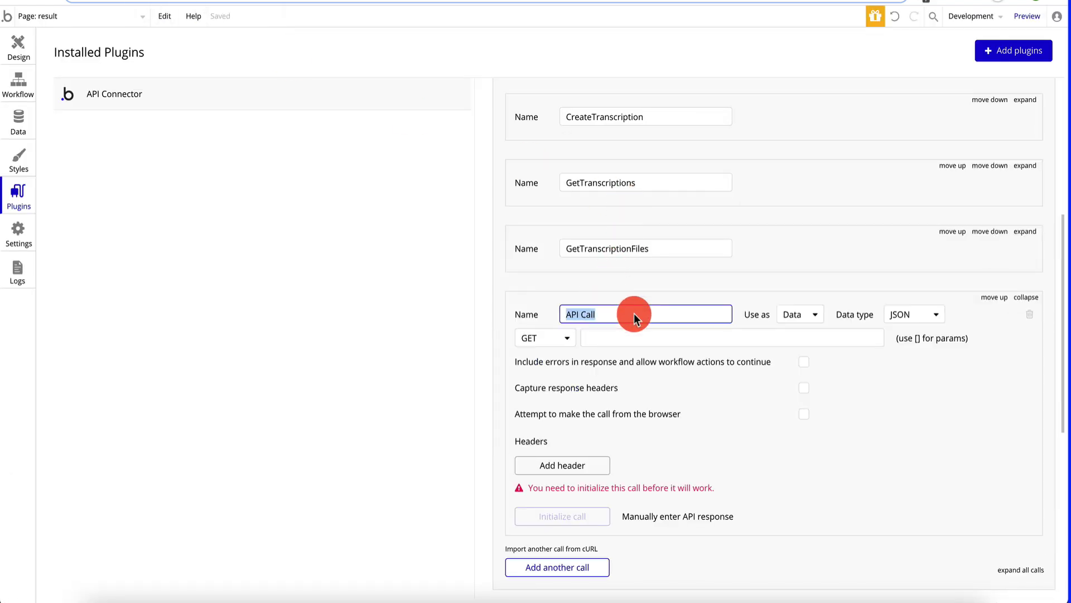
pyautogui.write('GetData')
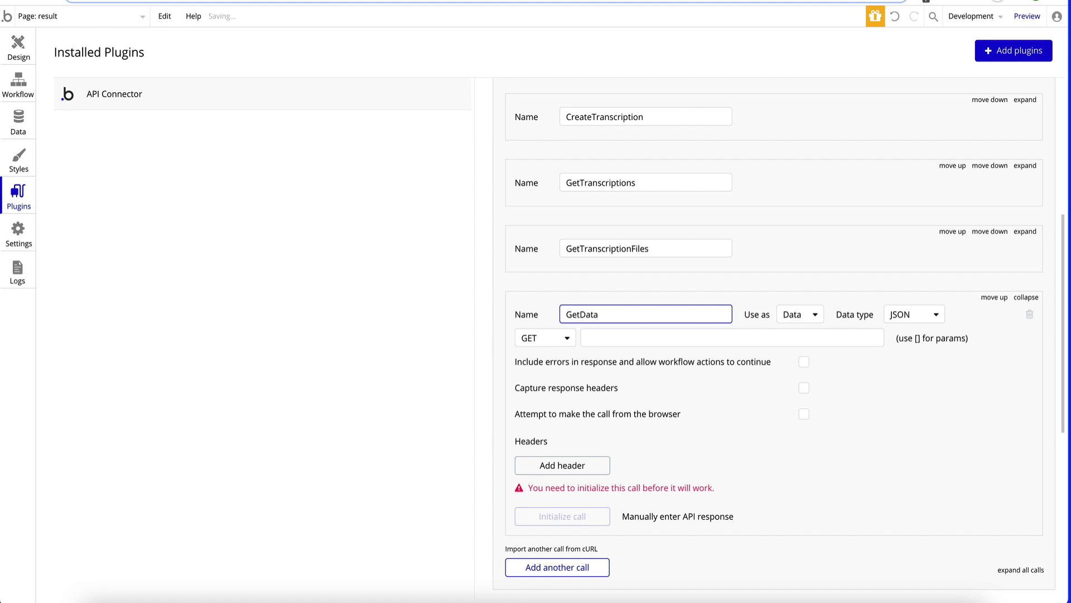
pyautogui.click(623, 337)
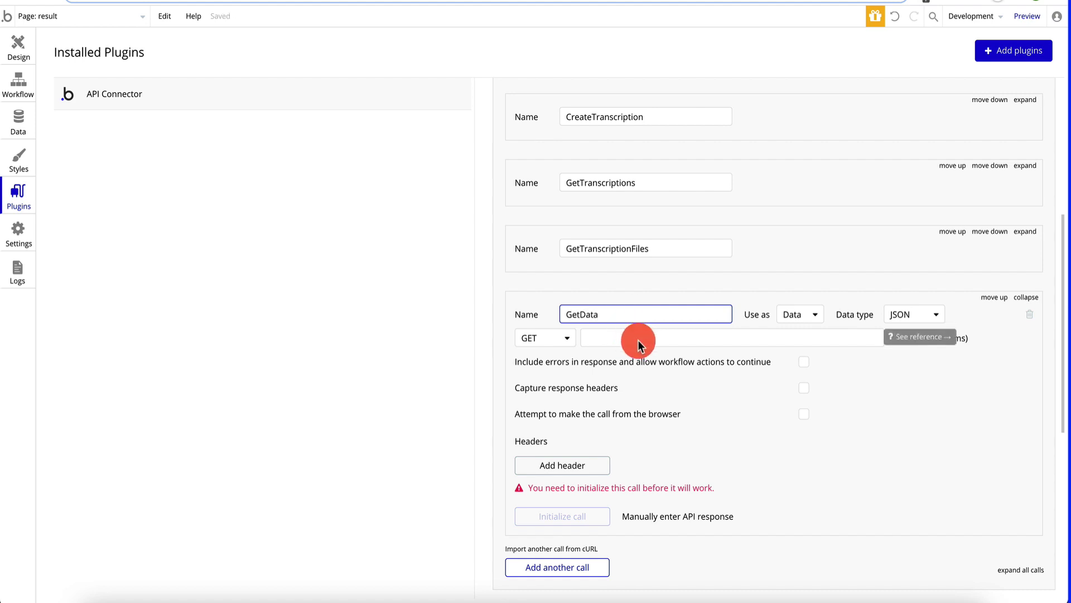
pyautogui.click(623, 337)
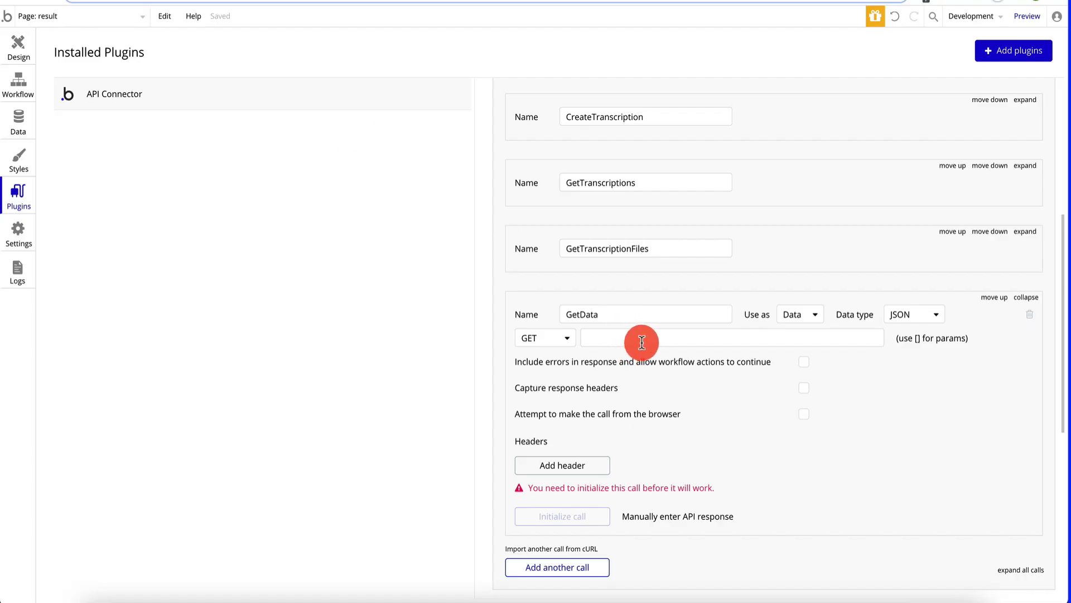
pyautogui.write('[url]')
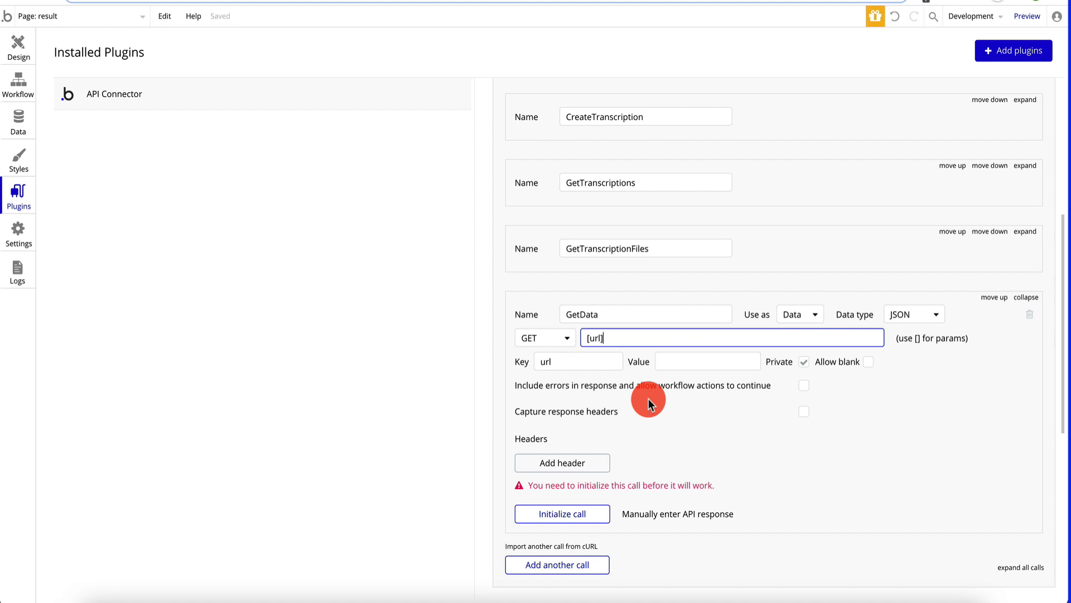
pyautogui.click(804, 362)
# - Paste the transcript file URL as the url value, initialize GetData and save the returned types
pyautogui.click(708, 363)
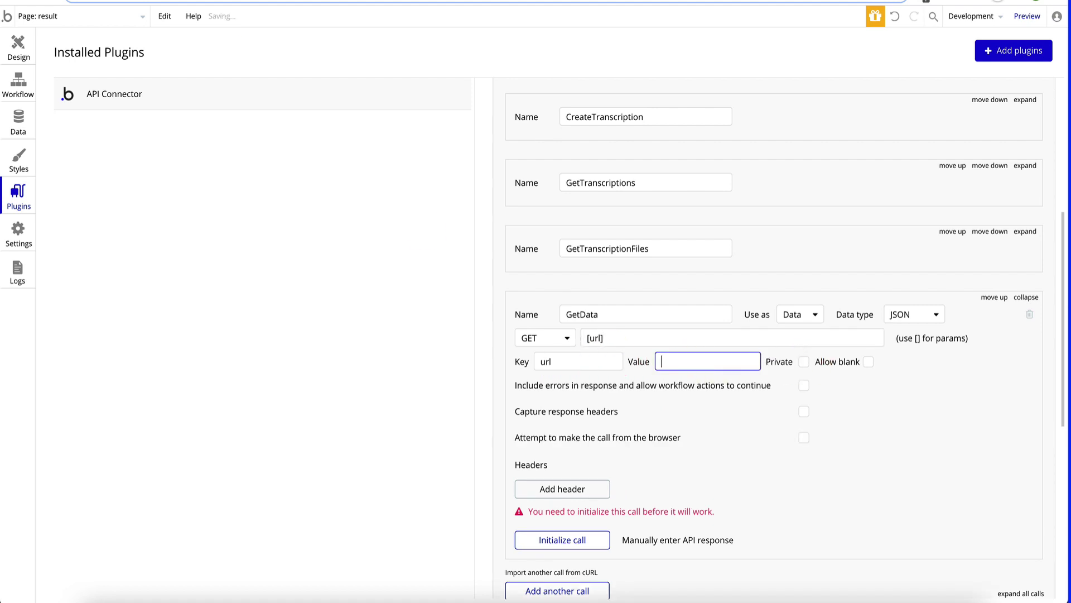
pyautogui.hotkey('ctrl', 'Tab')
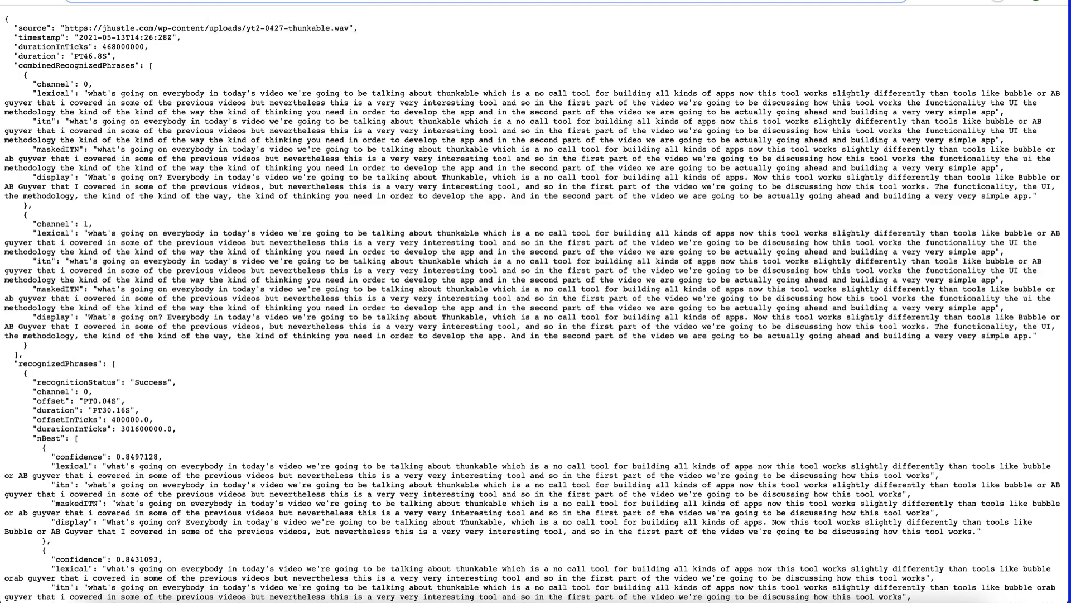
pyautogui.hotkey('ctrl', 'shift', 'Tab')
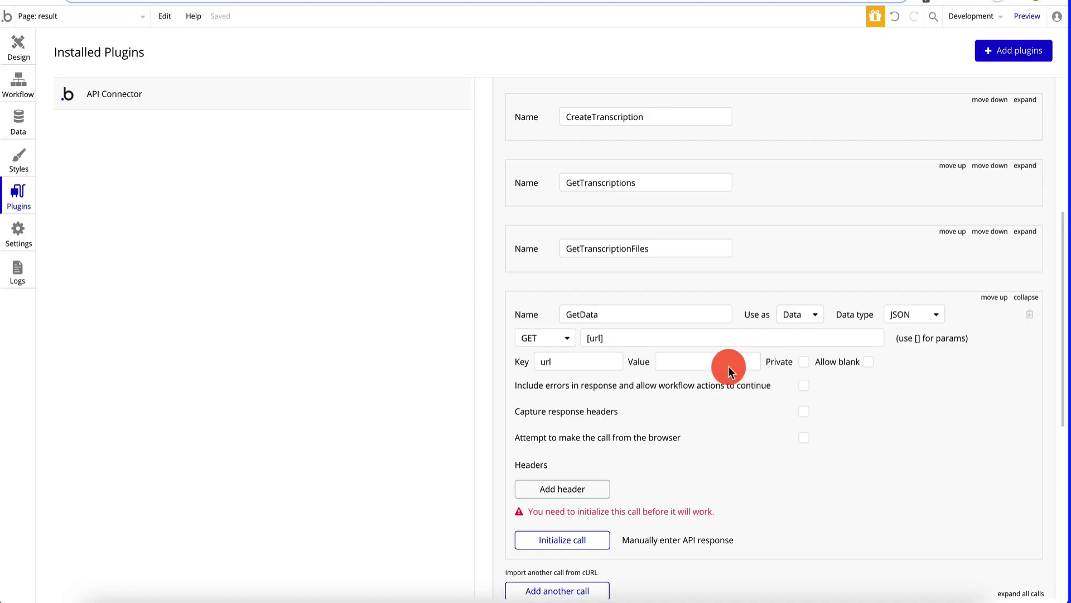
pyautogui.click(727, 366)
pyautogui.hotkey('ctrl', 'v')
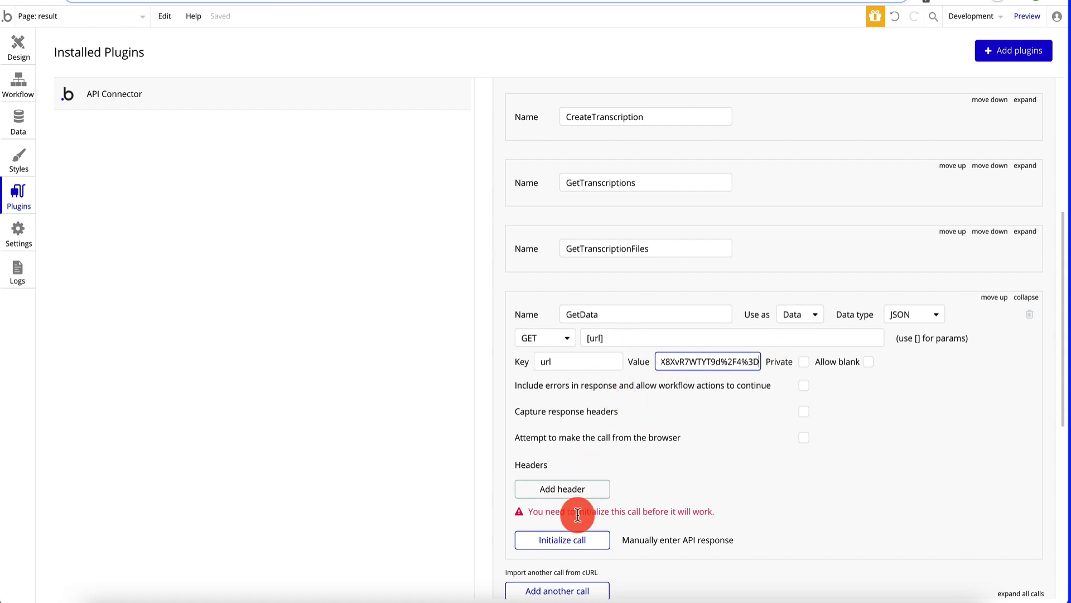
pyautogui.click(577, 548)
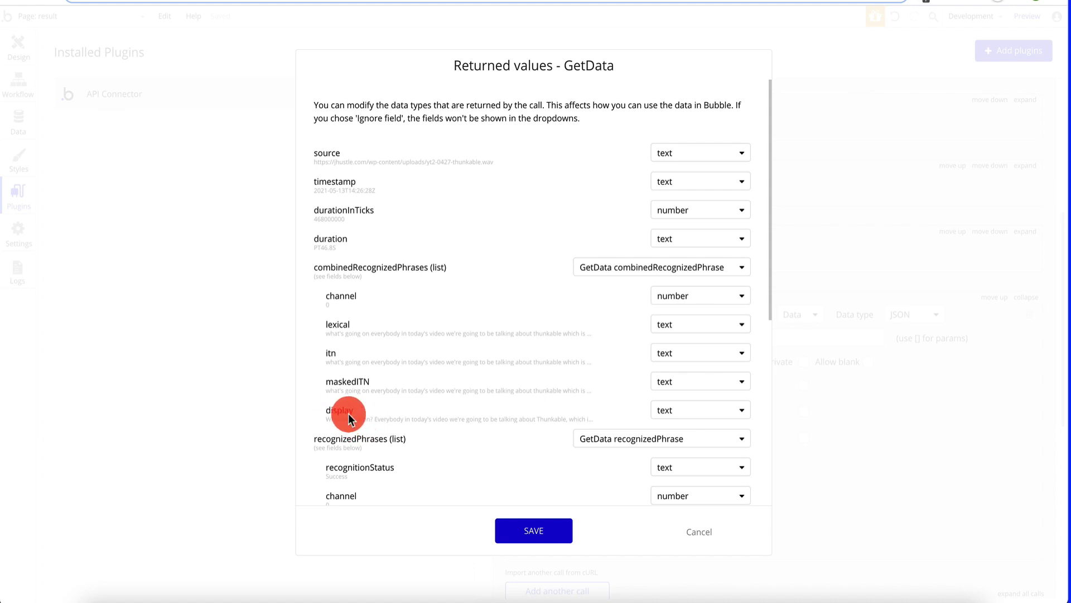
pyautogui.click(537, 530)
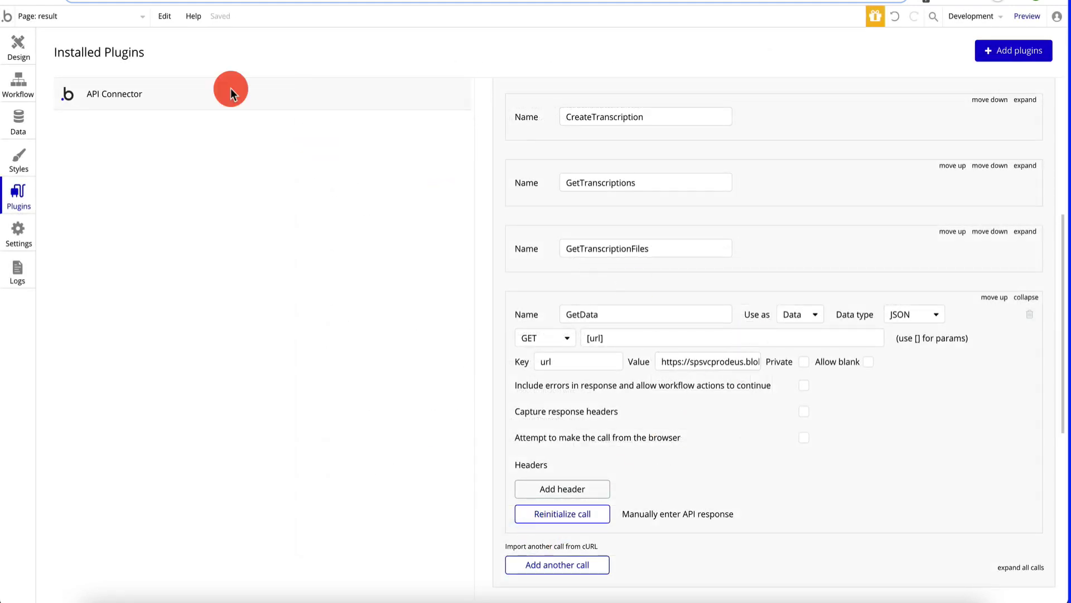
# - Add a new text element below the contentUrl text and widen it
pyautogui.click(18, 43)
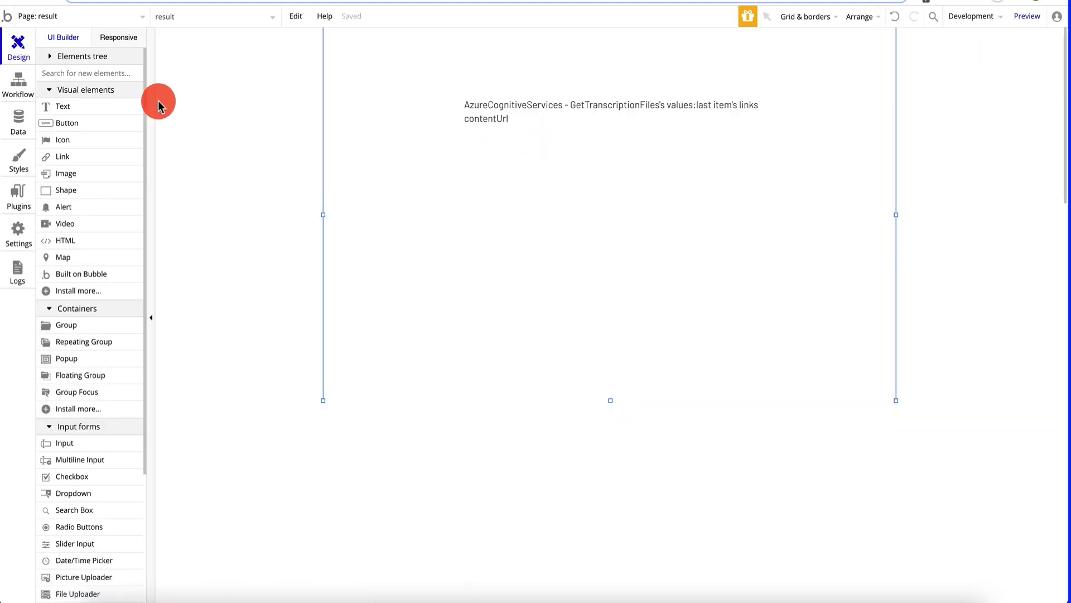
pyautogui.click(72, 105)
pyautogui.click(488, 176)
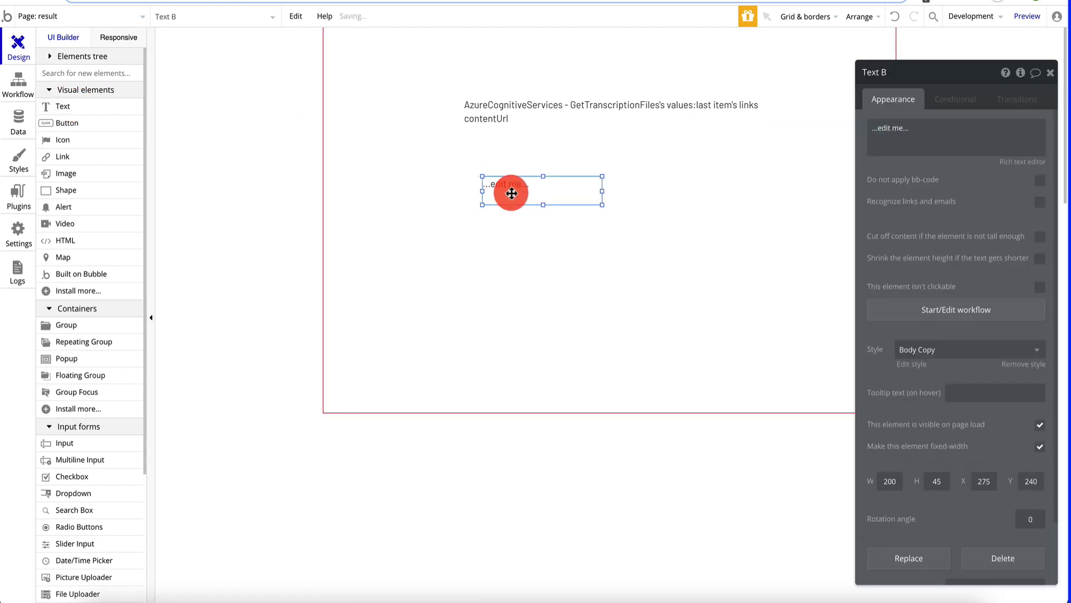
pyautogui.moveTo(509, 186); pyautogui.dragTo(500, 192)
pyautogui.moveTo(585, 192); pyautogui.dragTo(776, 197)
# - Set the new text's content source to the external API call GetData
pyautogui.click(919, 137)
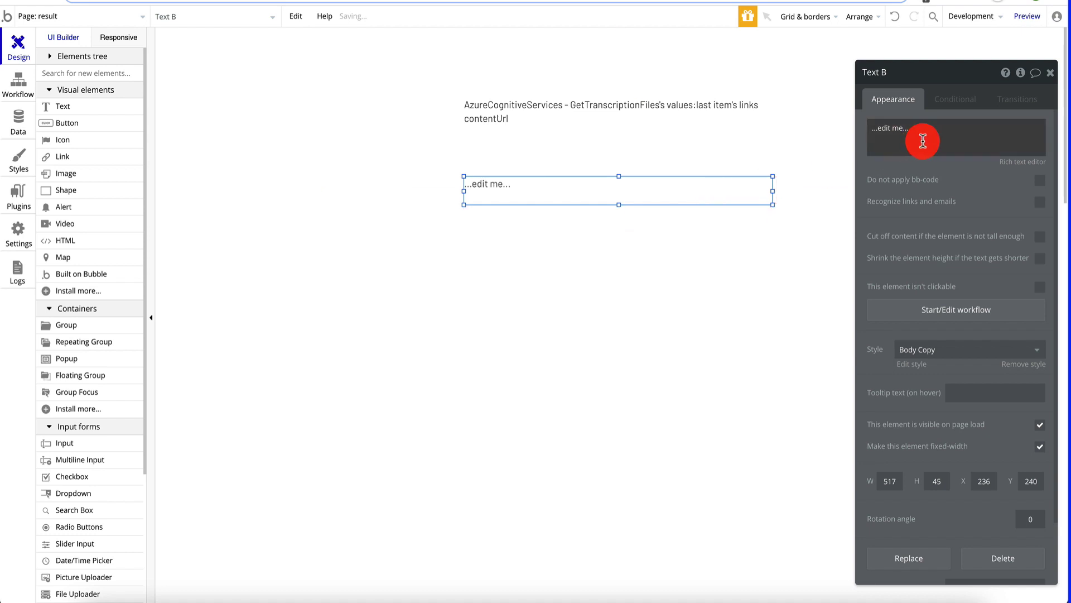
pyautogui.hotkey('ctrl', 'a')
pyautogui.click(833, 132)
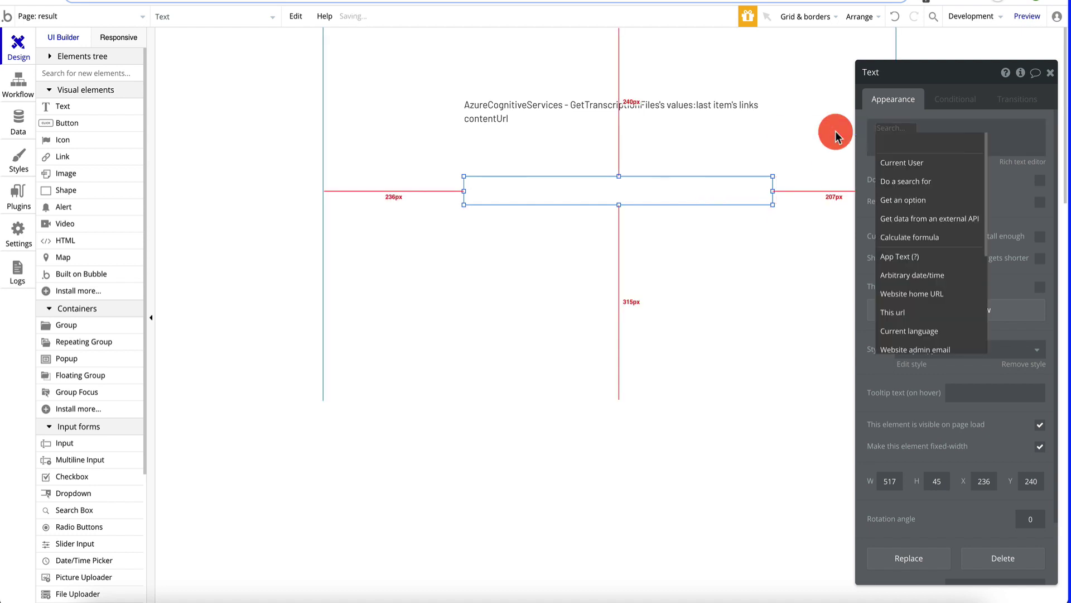
pyautogui.click(960, 218)
pyautogui.click(814, 102)
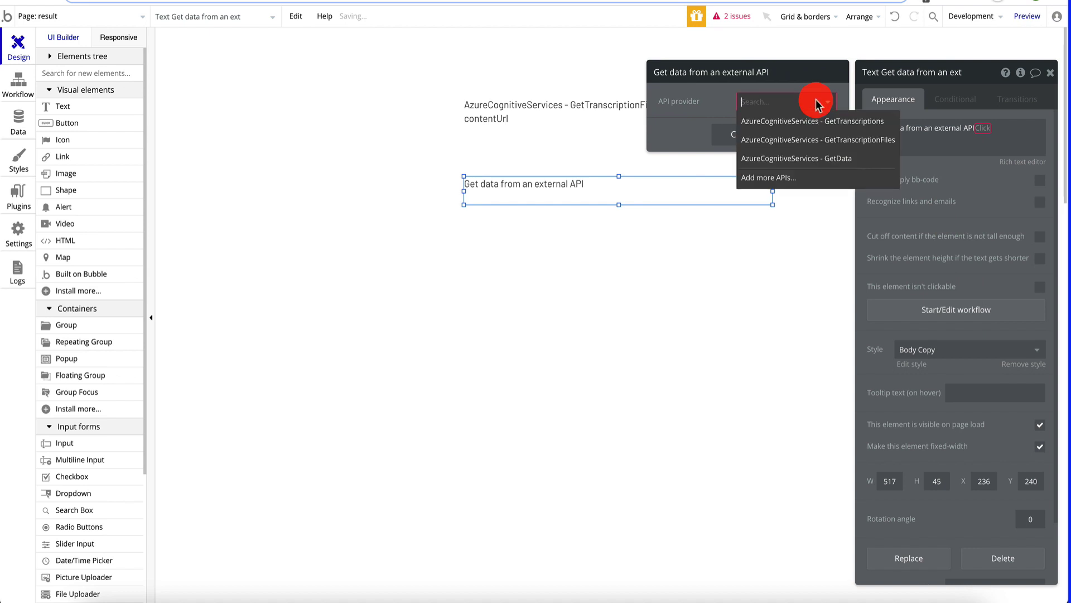
pyautogui.click(807, 162)
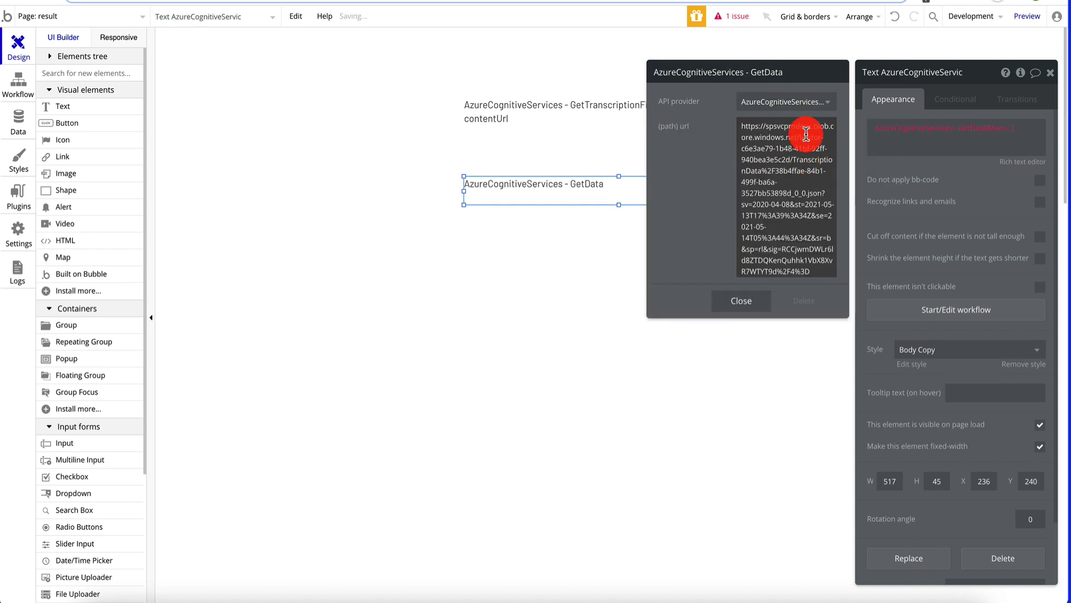
pyautogui.tripleClick(799, 147)
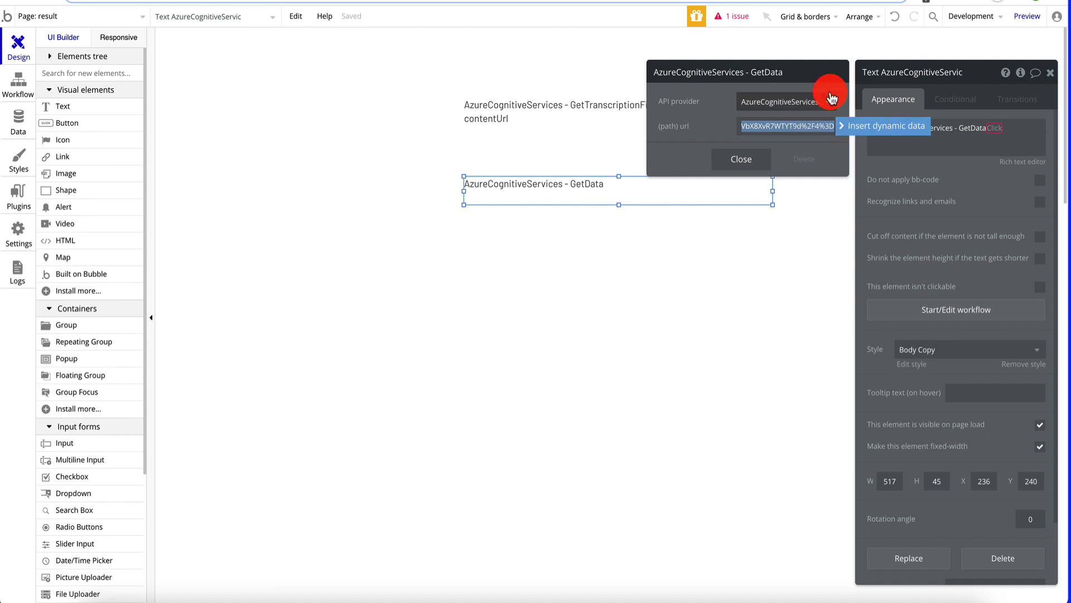
pyautogui.click(786, 128)
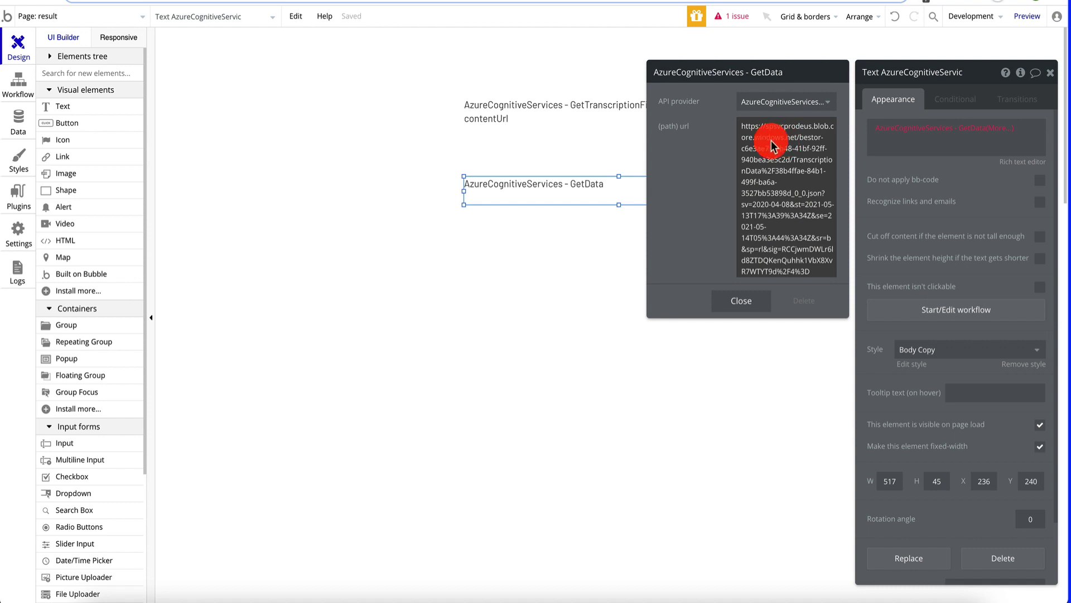
pyautogui.click(745, 301)
# - Choose GetData's combinedRecognizedPhrases :first item's display as the text's content
pyautogui.click(981, 130)
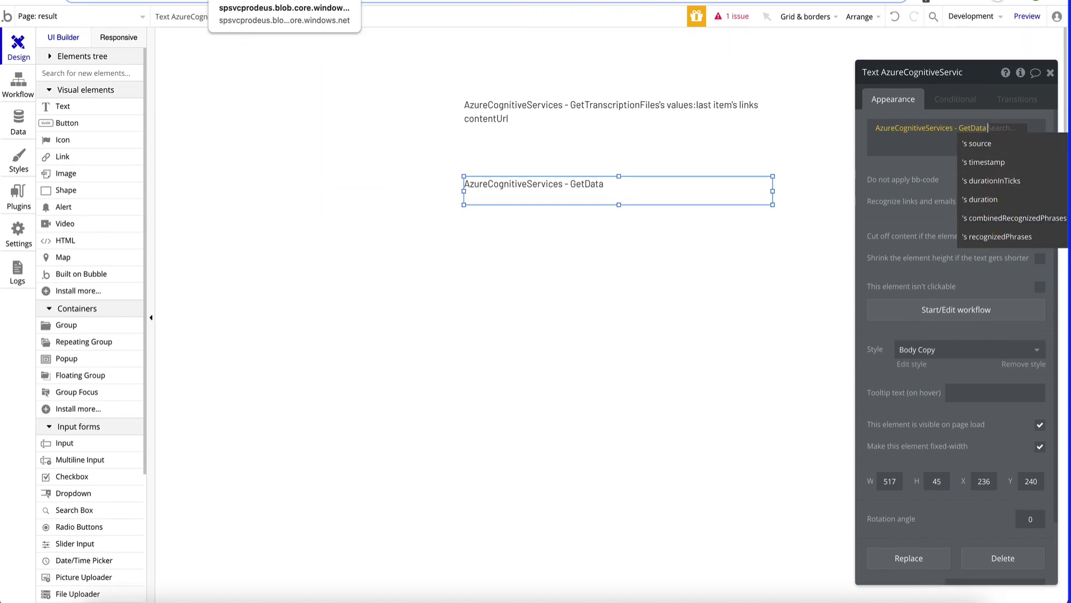
pyautogui.click(251, 1)
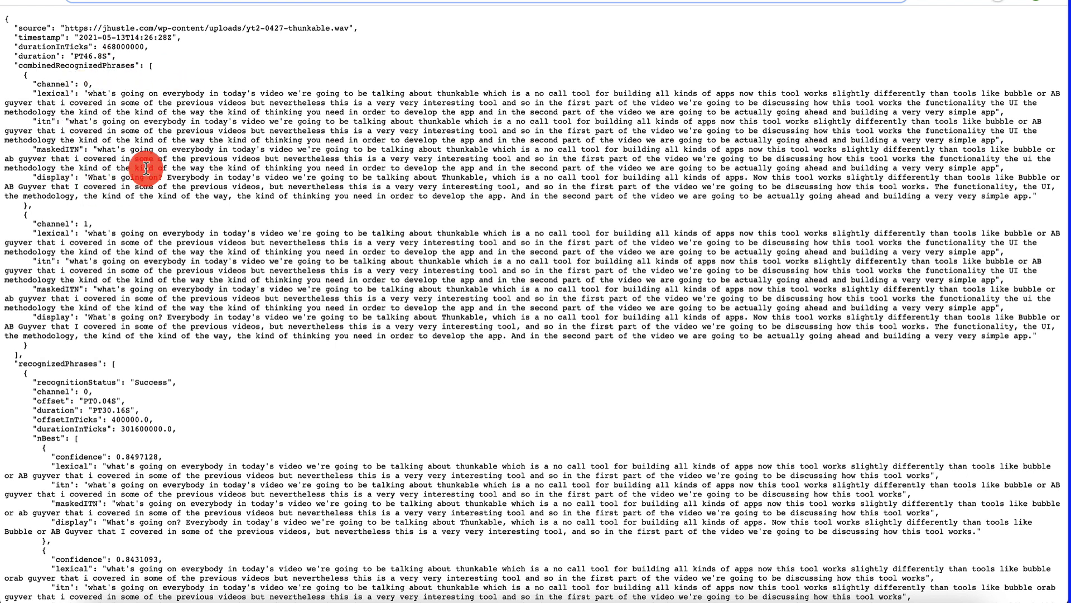
pyautogui.click(207, 3)
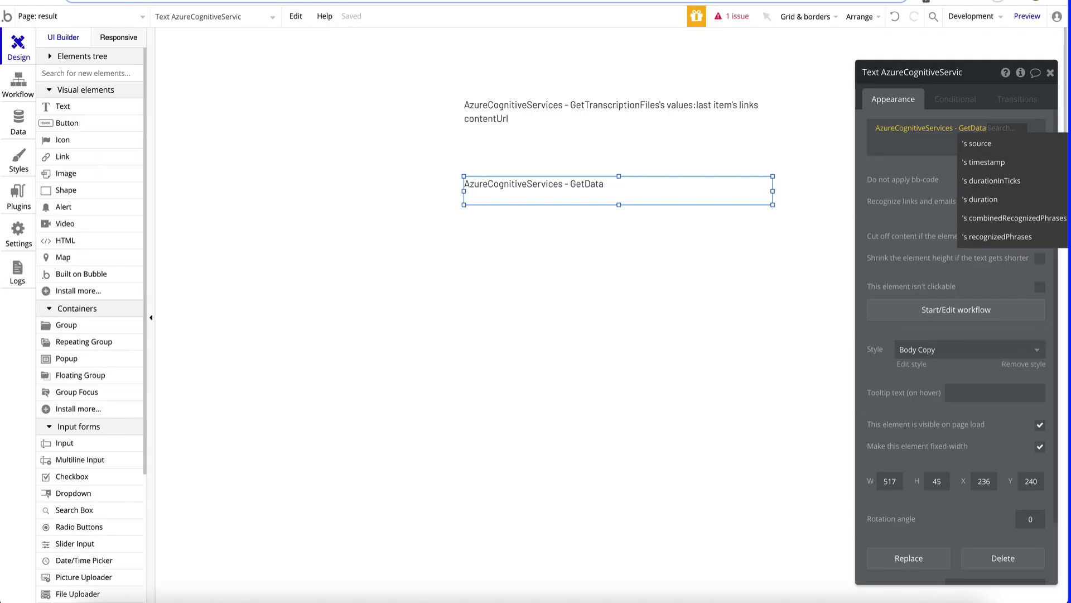
pyautogui.click(1041, 222)
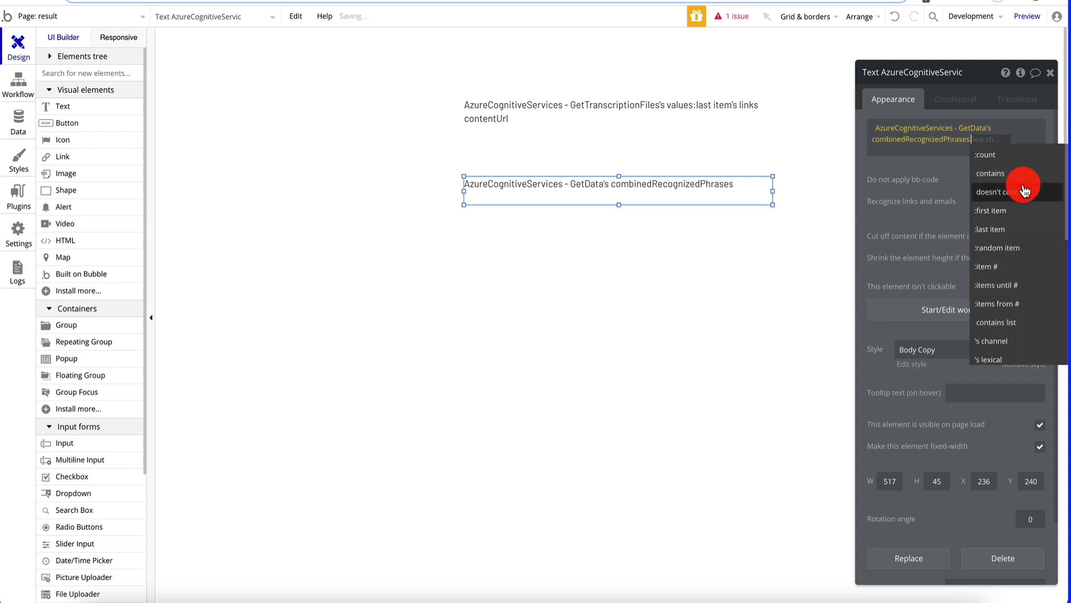
pyautogui.click(1020, 217)
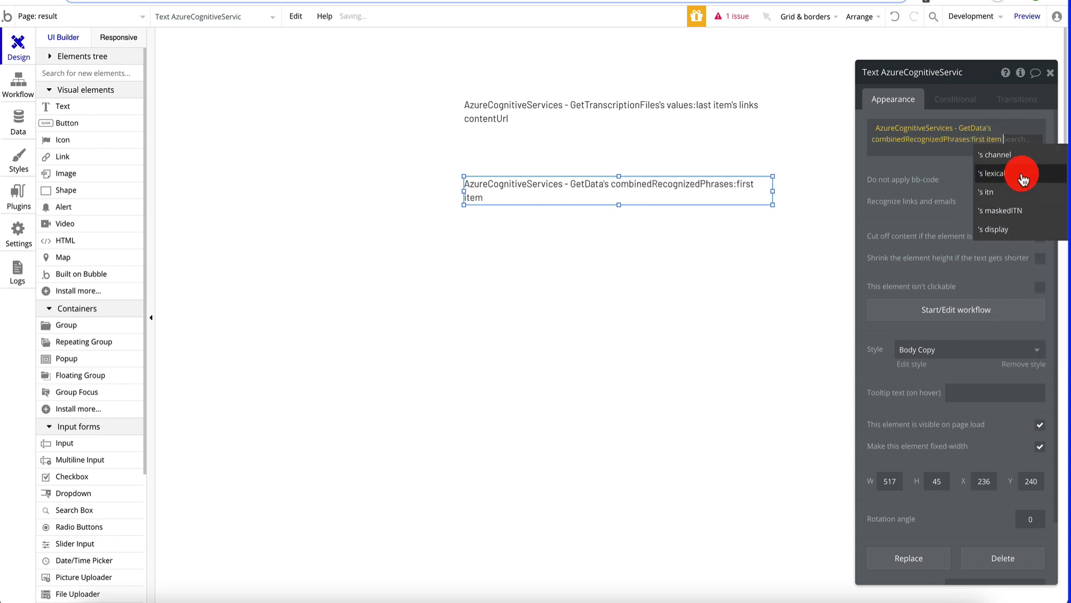
pyautogui.click(1013, 231)
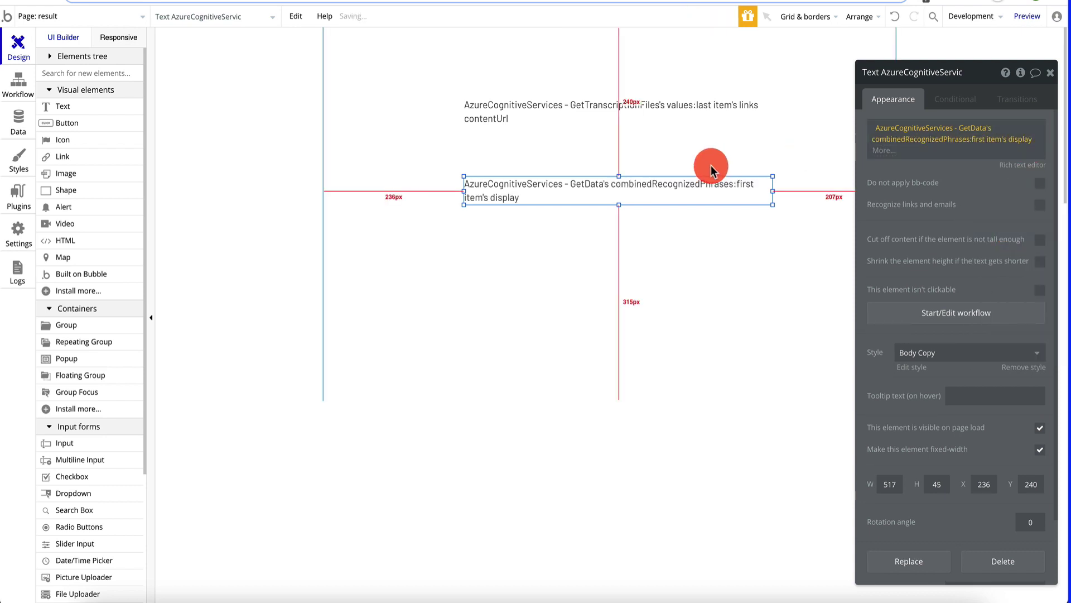
pyautogui.click(1053, 75)
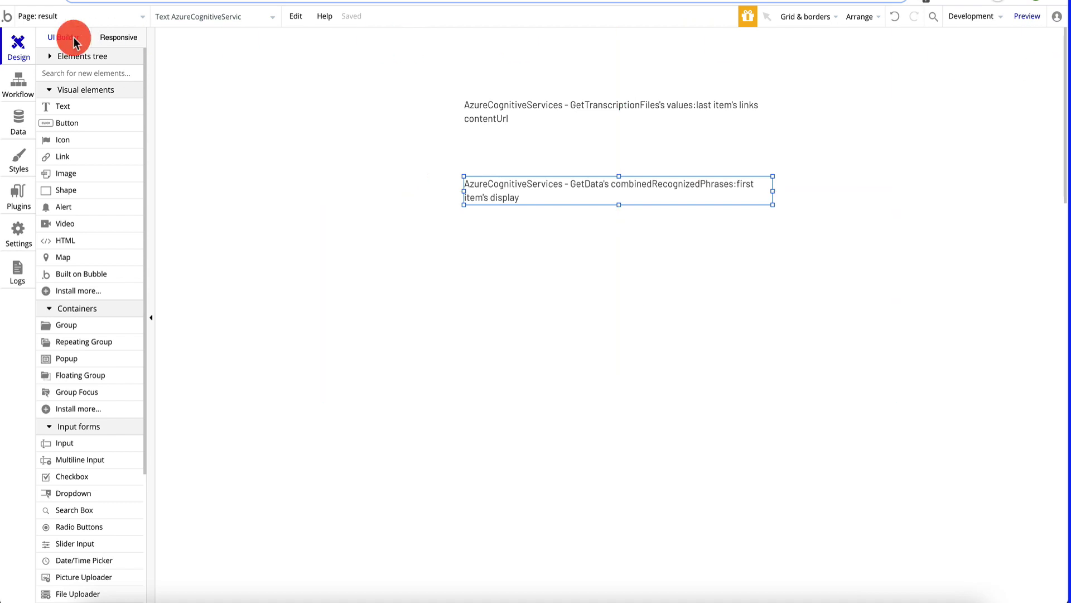
# - Preview from the transcriptions page, open the second transcription's result, and inspect its transcript and file URL
pyautogui.click(67, 17)
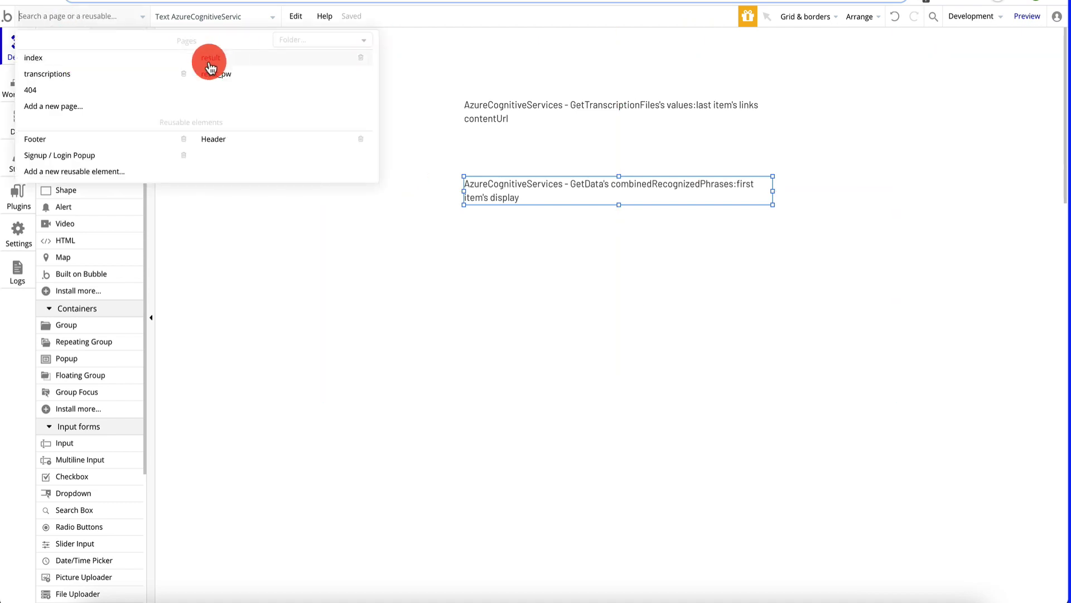
pyautogui.click(119, 81)
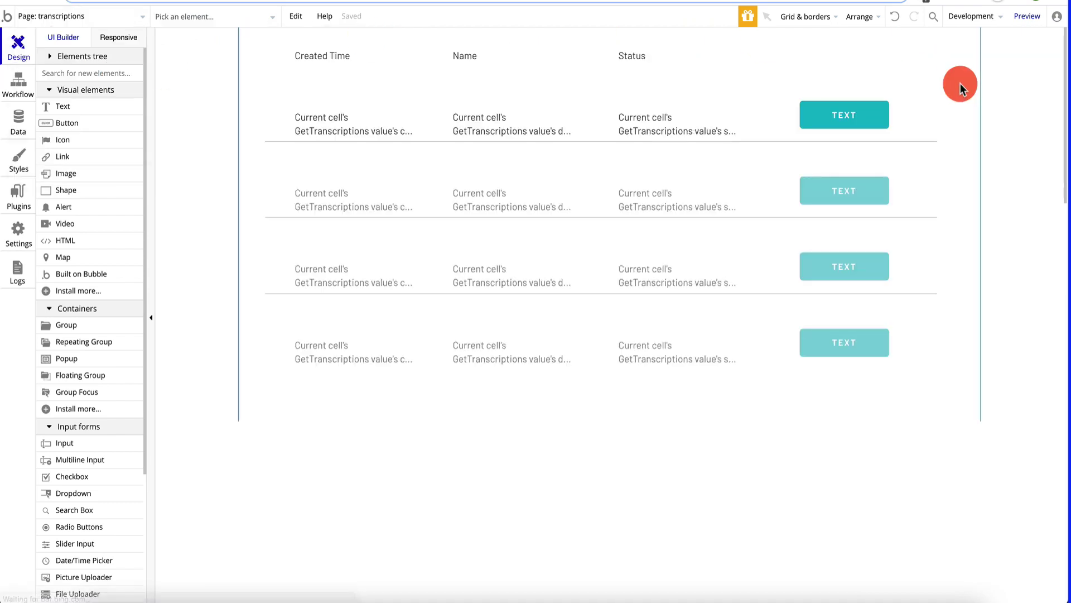
pyautogui.click(1032, 16)
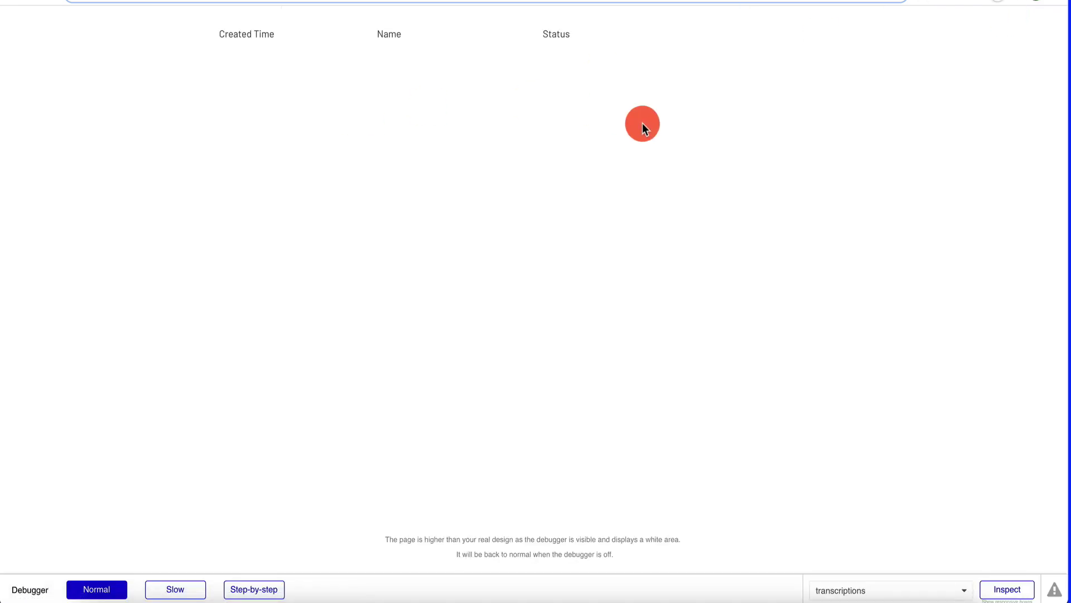
pyautogui.click(761, 175)
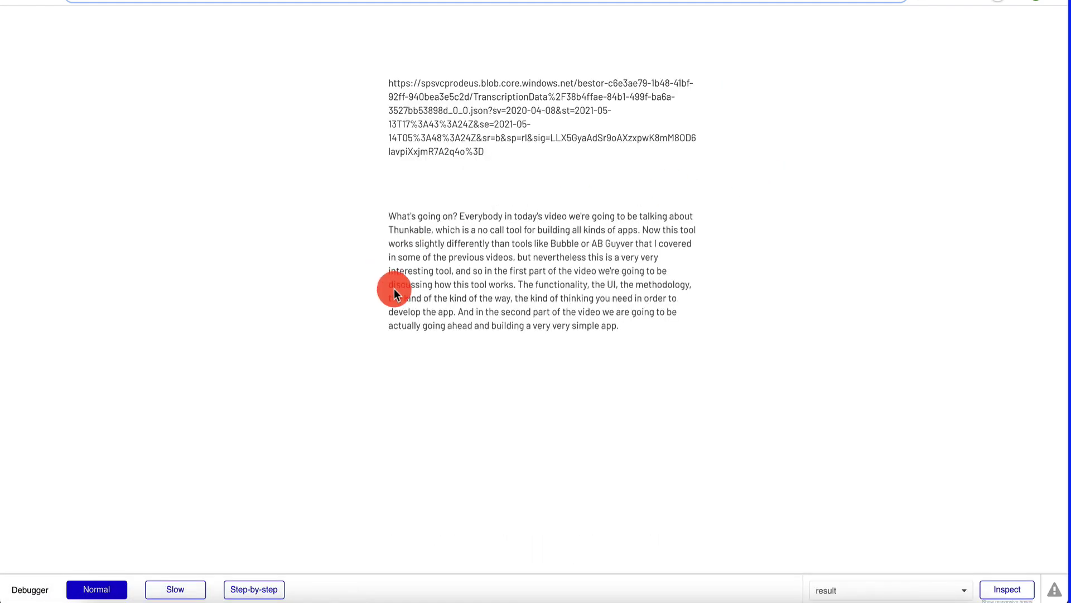
pyautogui.moveTo(389, 216); pyautogui.dragTo(651, 323)
pyautogui.click(651, 322)
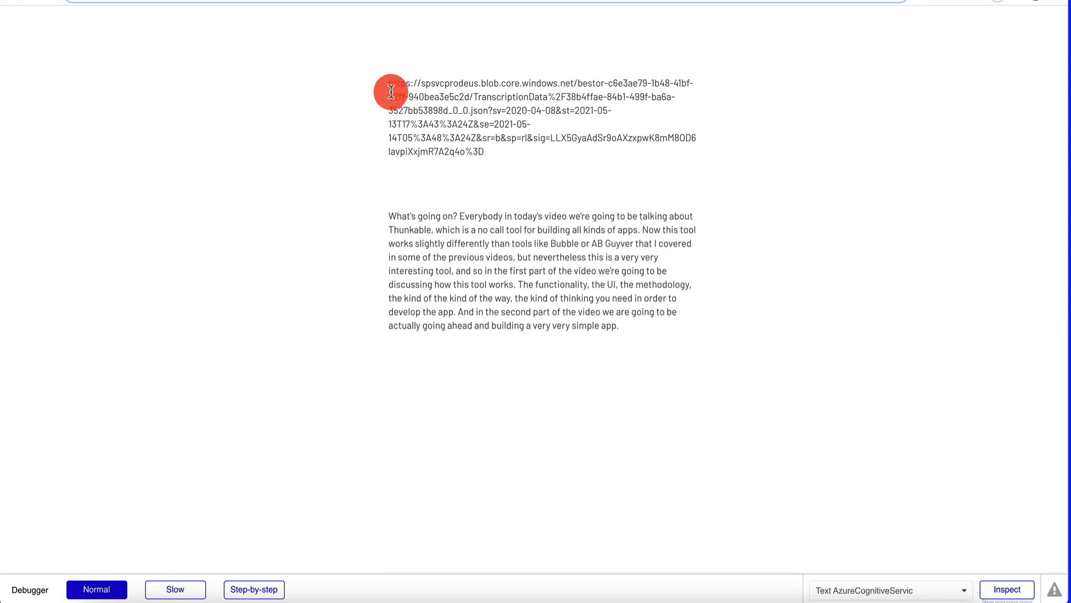
pyautogui.moveTo(388, 84); pyautogui.dragTo(488, 146)
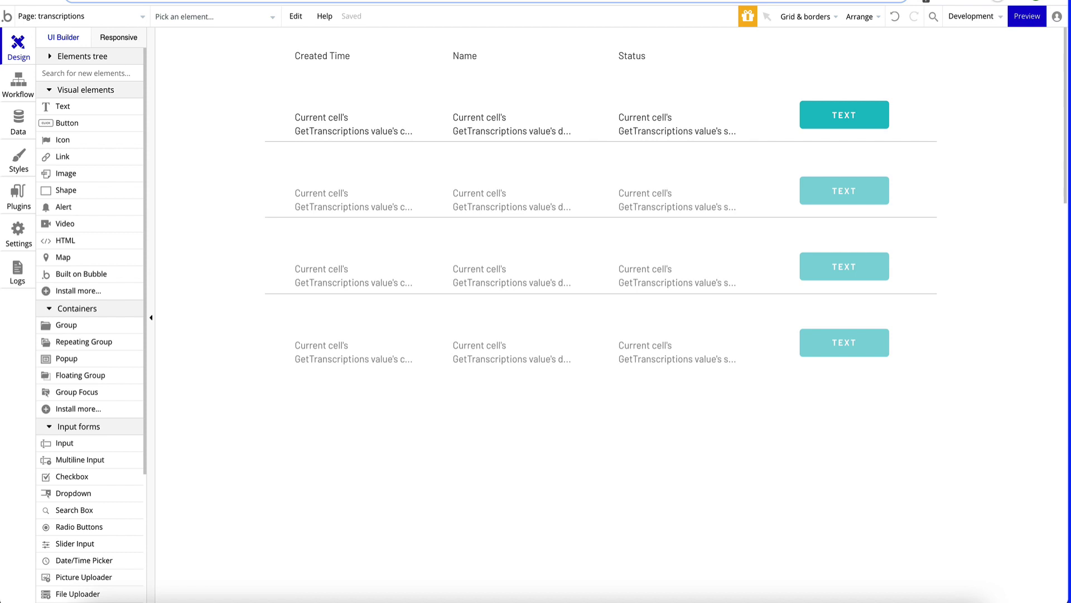
pyautogui.click(77, 17)
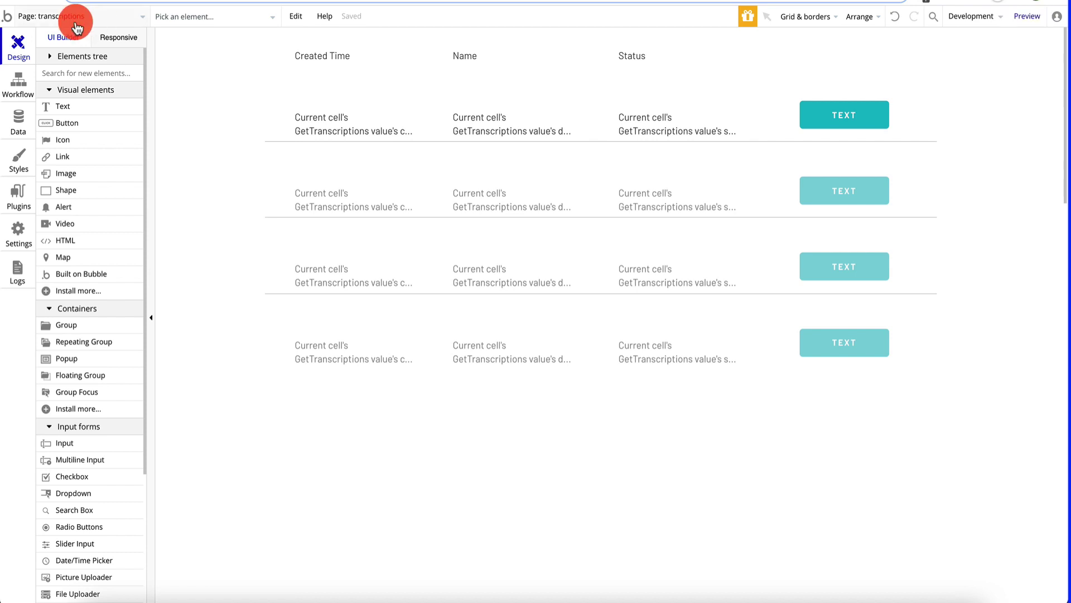
# - On the result page, open the transcript text element and clear its entire expression
pyautogui.click(217, 58)
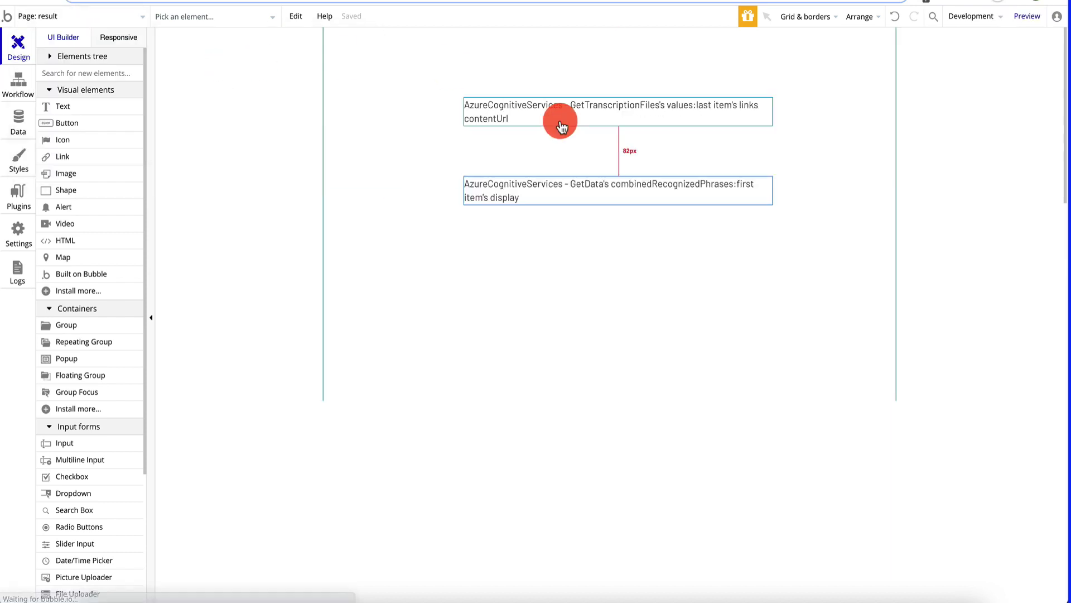
pyautogui.click(564, 187)
pyautogui.doubleClick(563, 188)
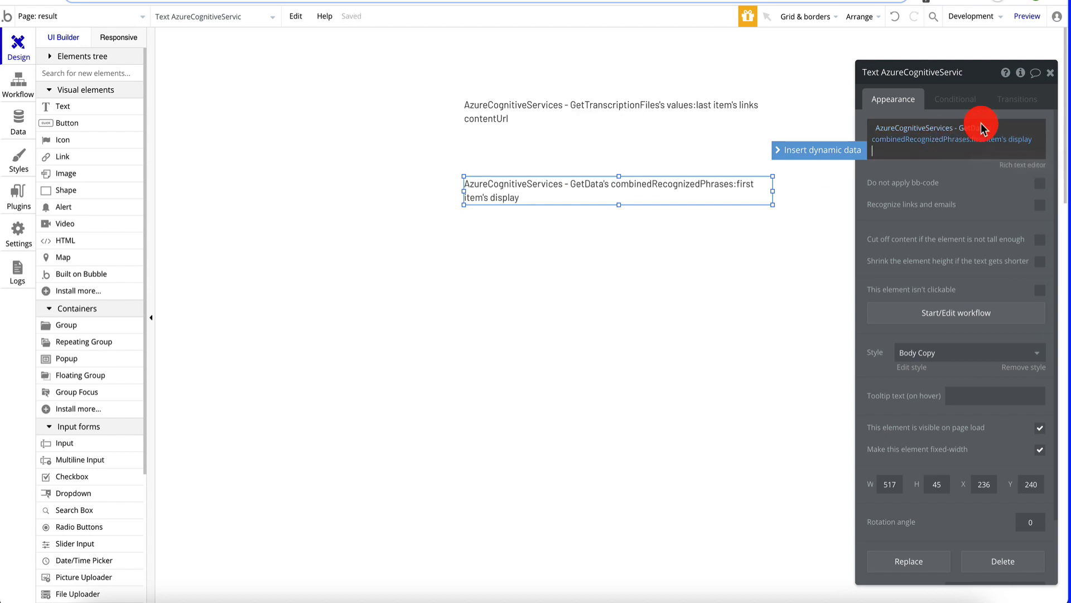
pyautogui.rightClick(933, 144)
pyautogui.click(998, 185)
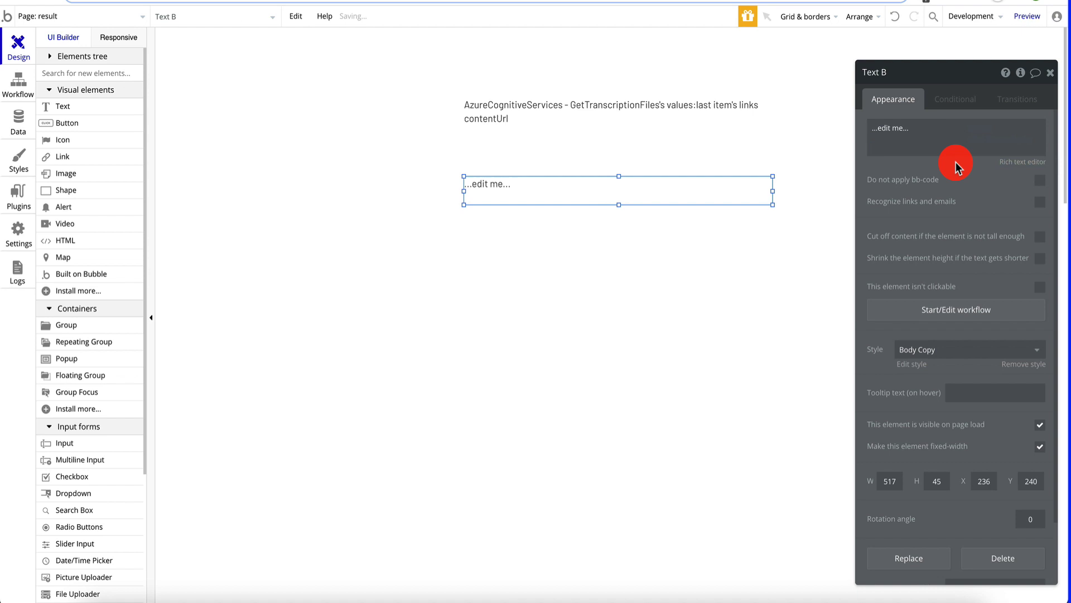
# - Set the transcript text's content to the external API's Azure GetData call
pyautogui.click(886, 128)
pyautogui.click(831, 126)
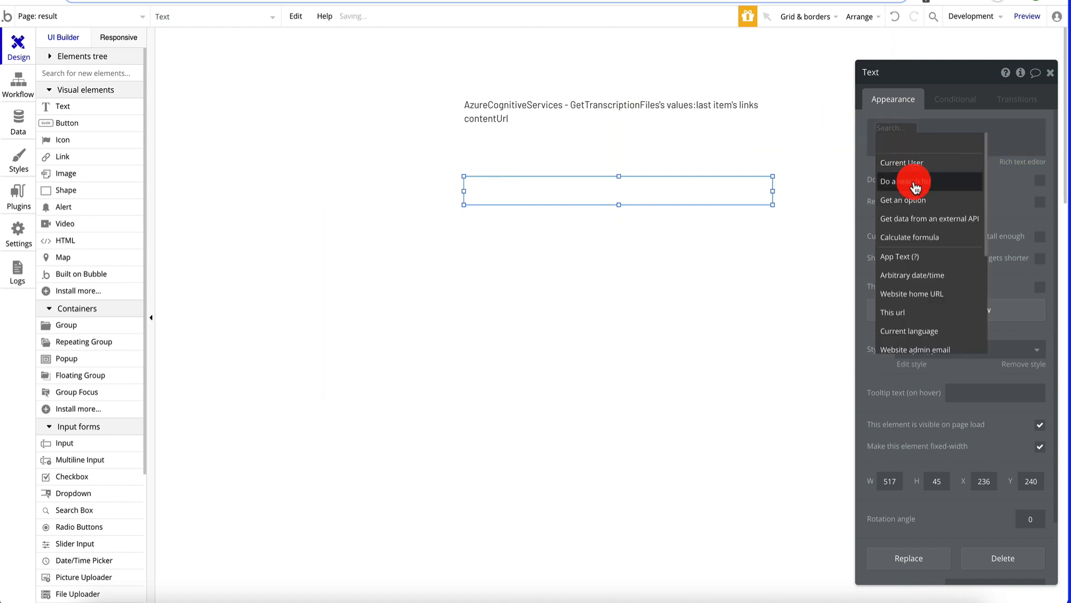
pyautogui.click(919, 220)
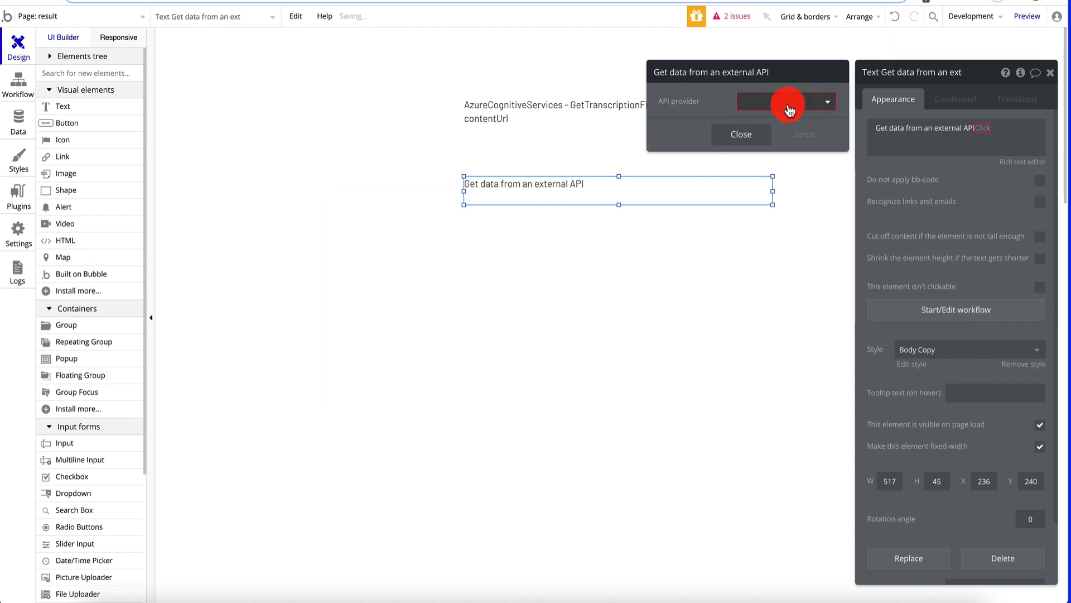
pyautogui.click(789, 101)
pyautogui.click(800, 159)
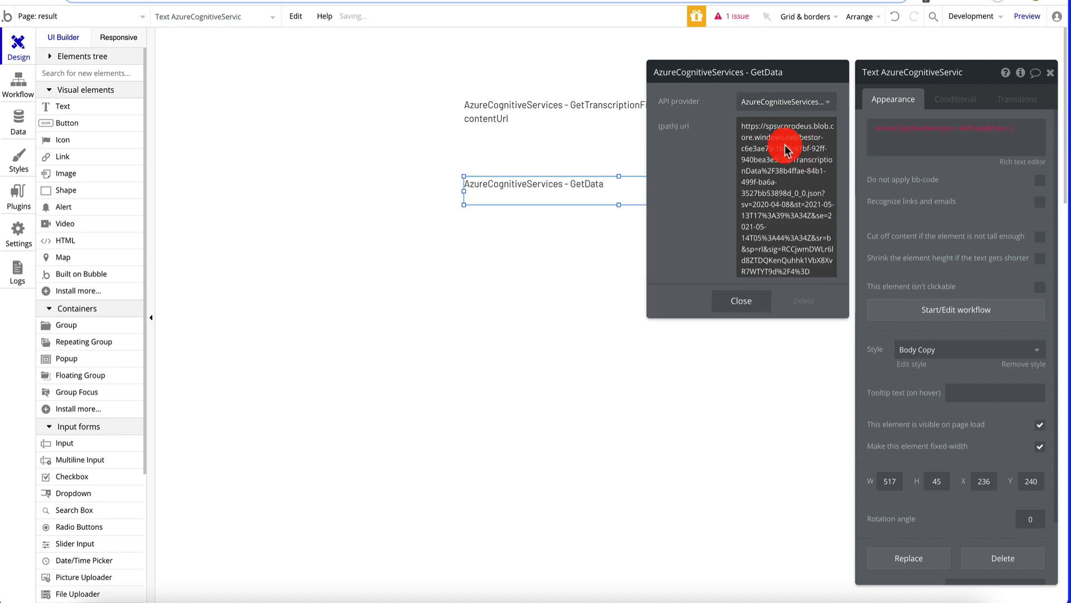
# - Make GetData's path url dynamic, drawing on the Azure GetTranscriptionFiles call
pyautogui.click(863, 129)
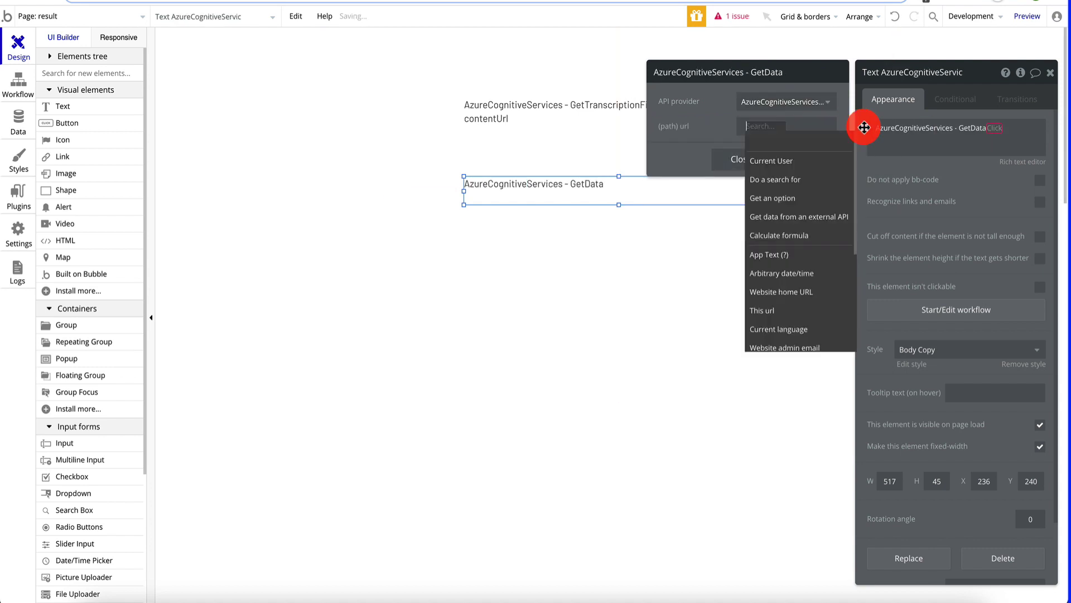
pyautogui.click(796, 218)
pyautogui.click(802, 105)
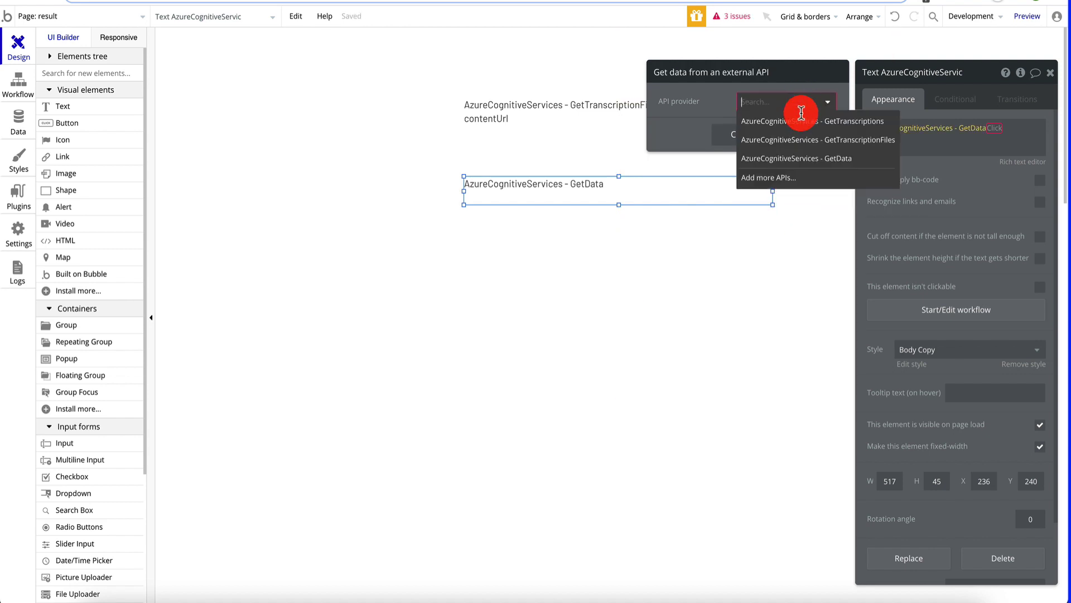
pyautogui.click(810, 140)
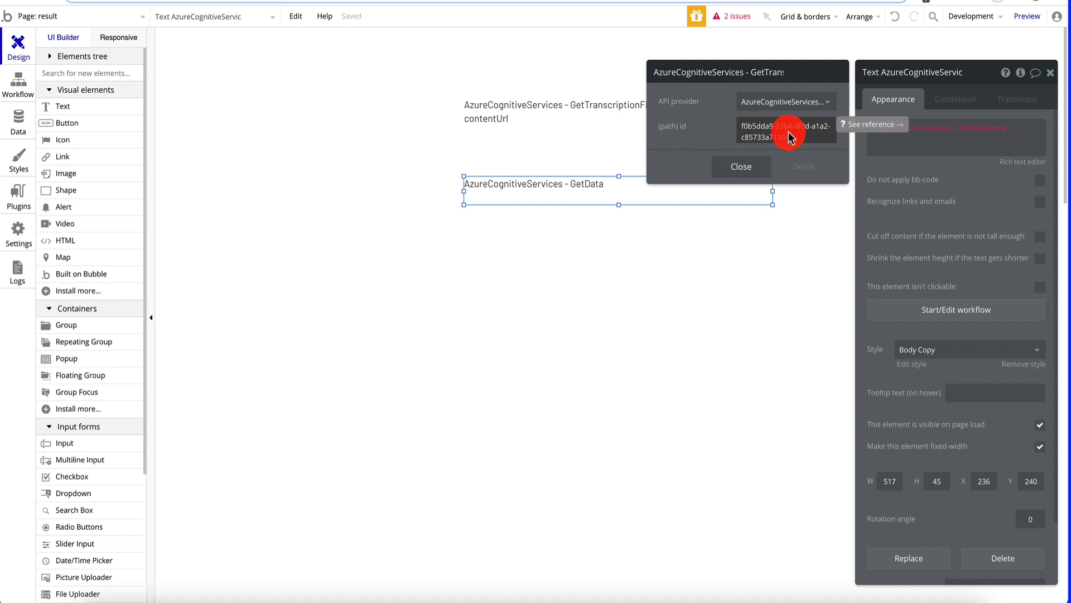
# - Replace the preset transcription ID with the id read from the page URL path
pyautogui.click(789, 132)
pyautogui.hotkey('ctrl', 'a')
pyautogui.press('BackSpace')
pyautogui.scroll(-3, 799, 271)
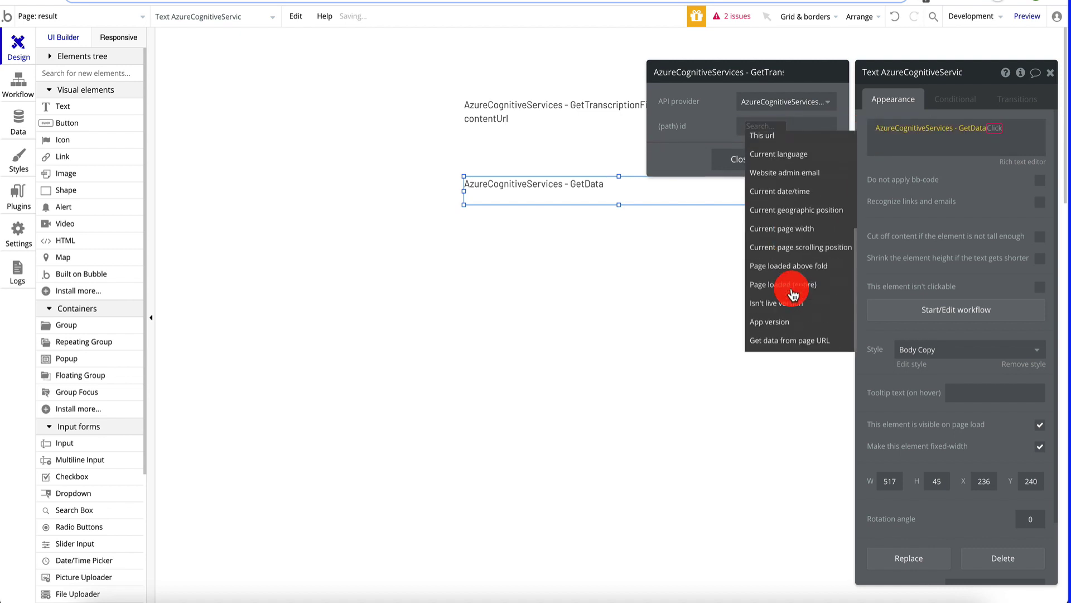
pyautogui.click(784, 338)
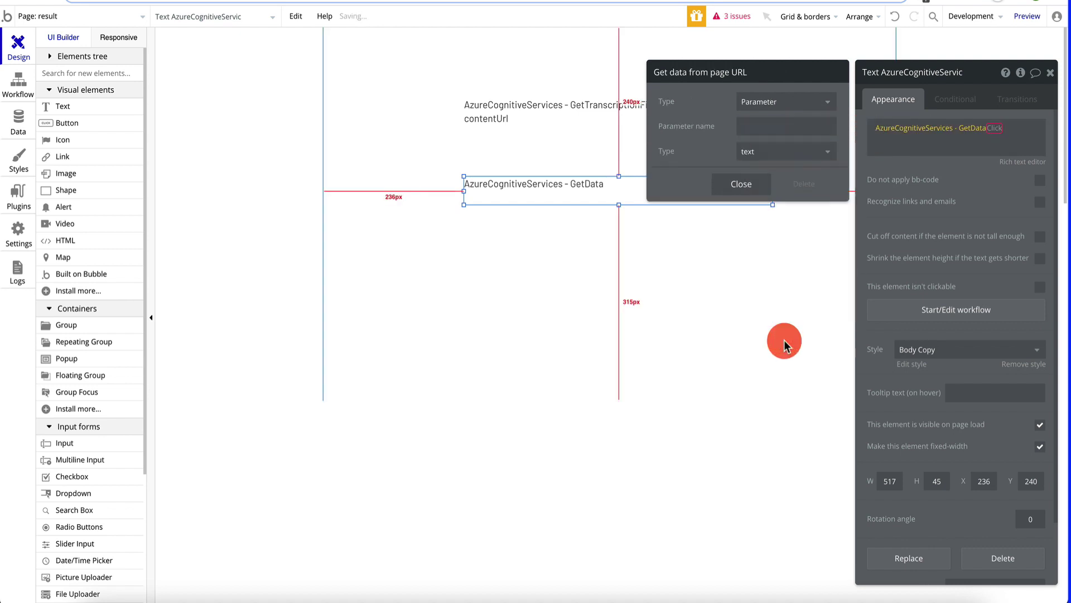
pyautogui.click(791, 103)
pyautogui.click(781, 138)
pyautogui.click(750, 167)
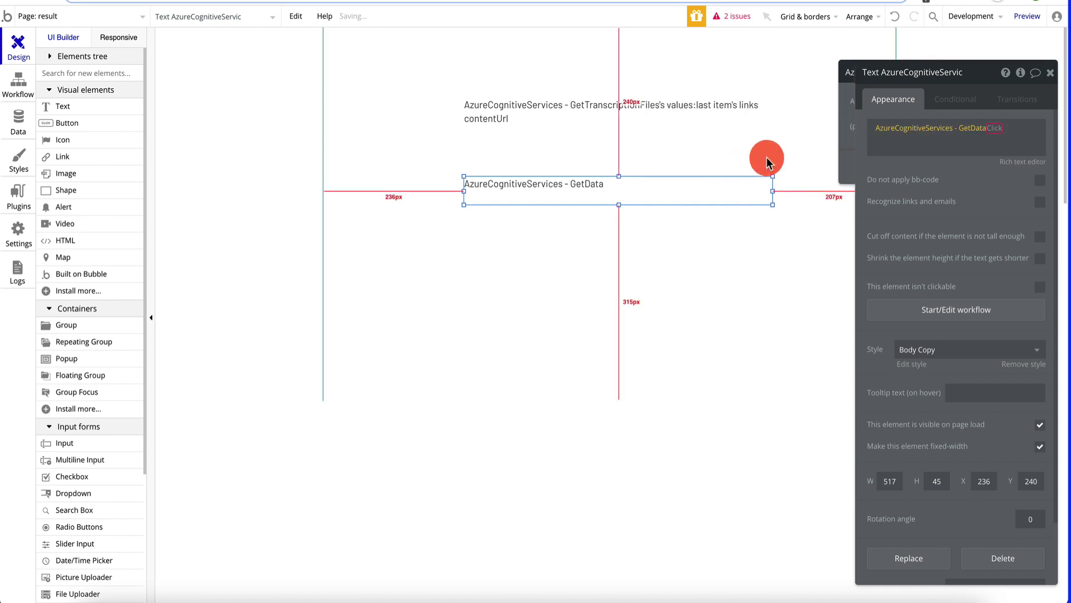
# - Open the extension options for the path url expression, then switch to the API console tab
pyautogui.click(755, 167)
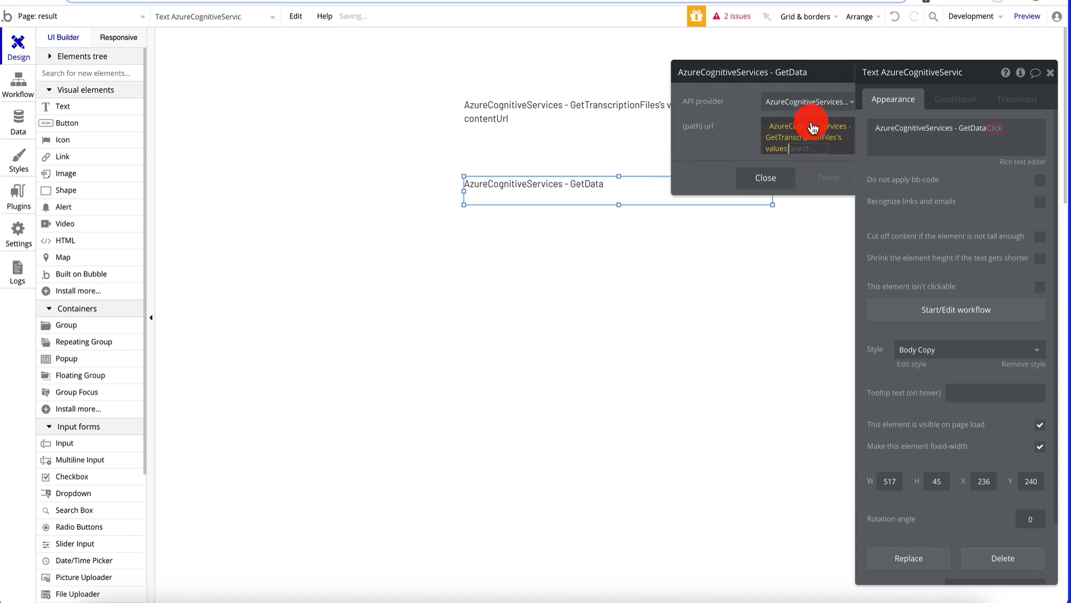
pyautogui.click(804, 136)
pyautogui.click(818, 134)
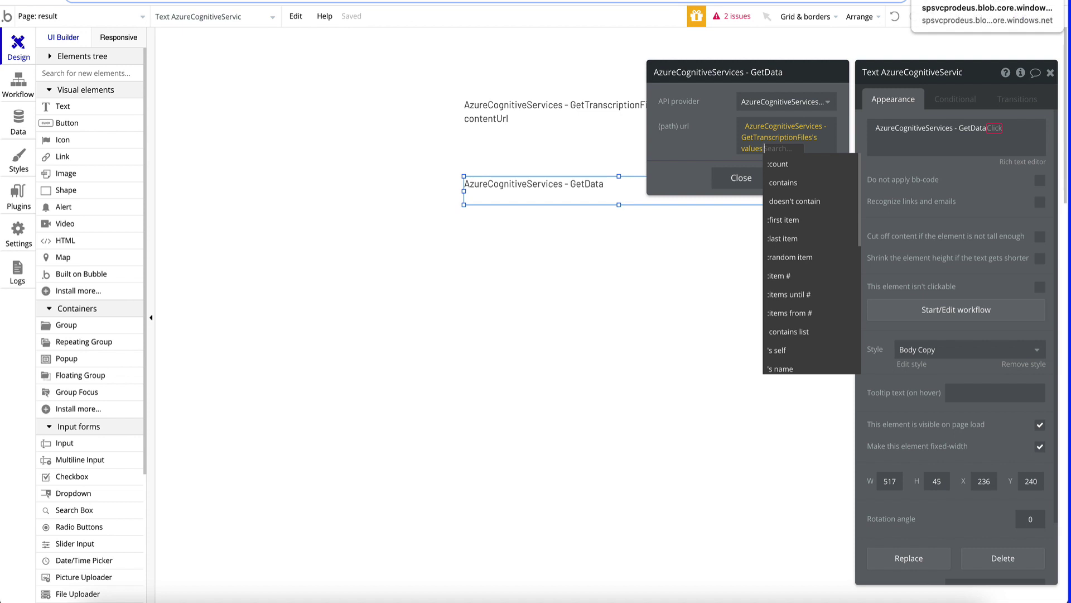
pyautogui.click(987, 2)
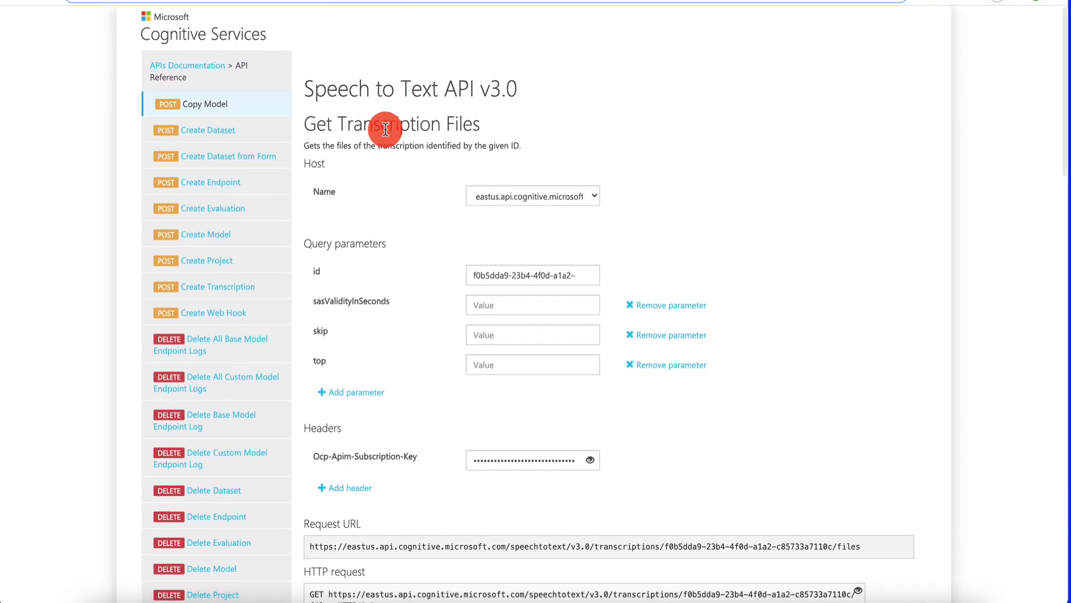
# - Scroll through the Get Transcription Files response JSON to inspect the second contentUrl
pyautogui.scroll(-5, 393, 236)
pyautogui.scroll(-12, 393, 236)
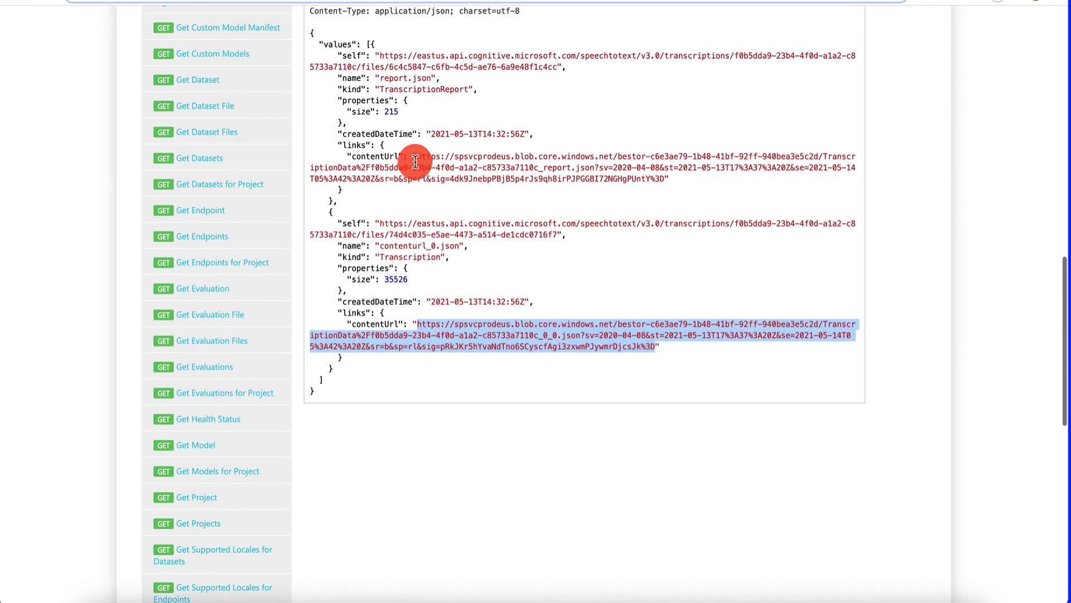
pyautogui.scroll(2, 384, 65)
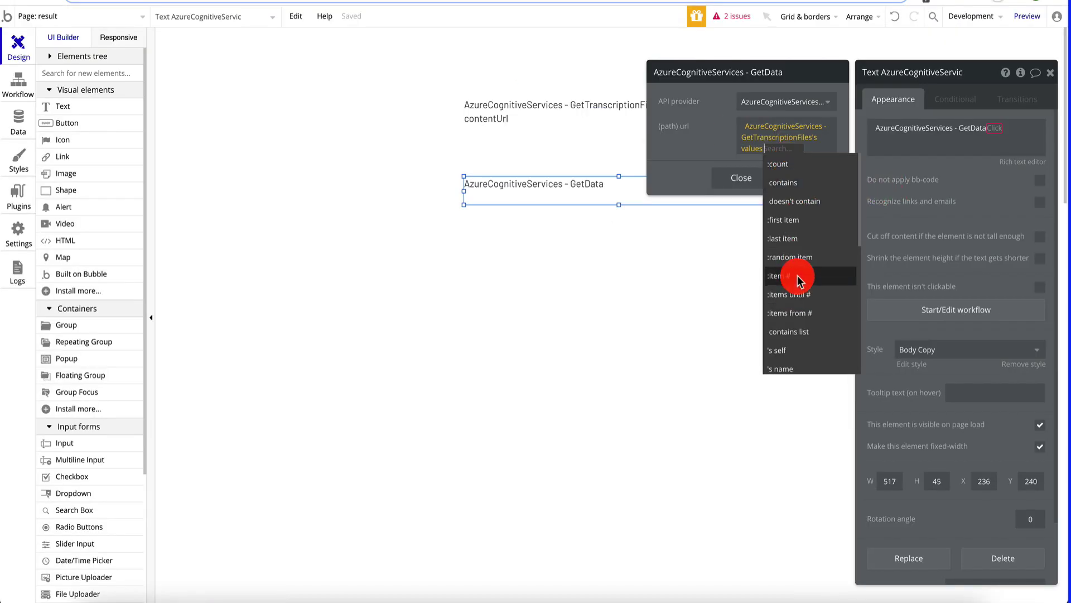
# - Set GetData's path url to the files' :last item's links contentUrl and close the call settings
pyautogui.click(801, 242)
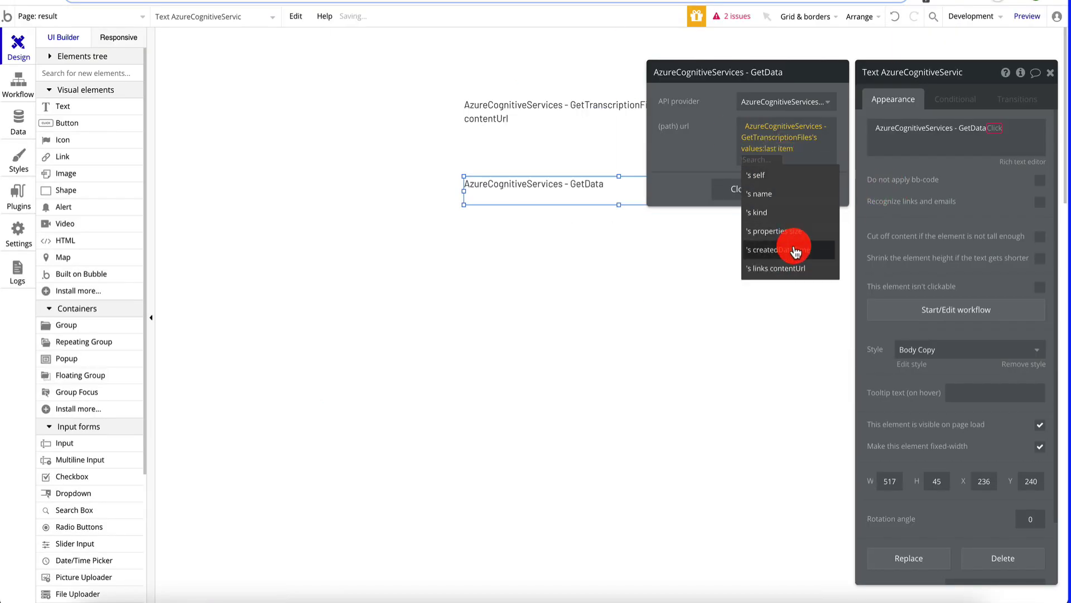
pyautogui.click(797, 268)
pyautogui.click(751, 189)
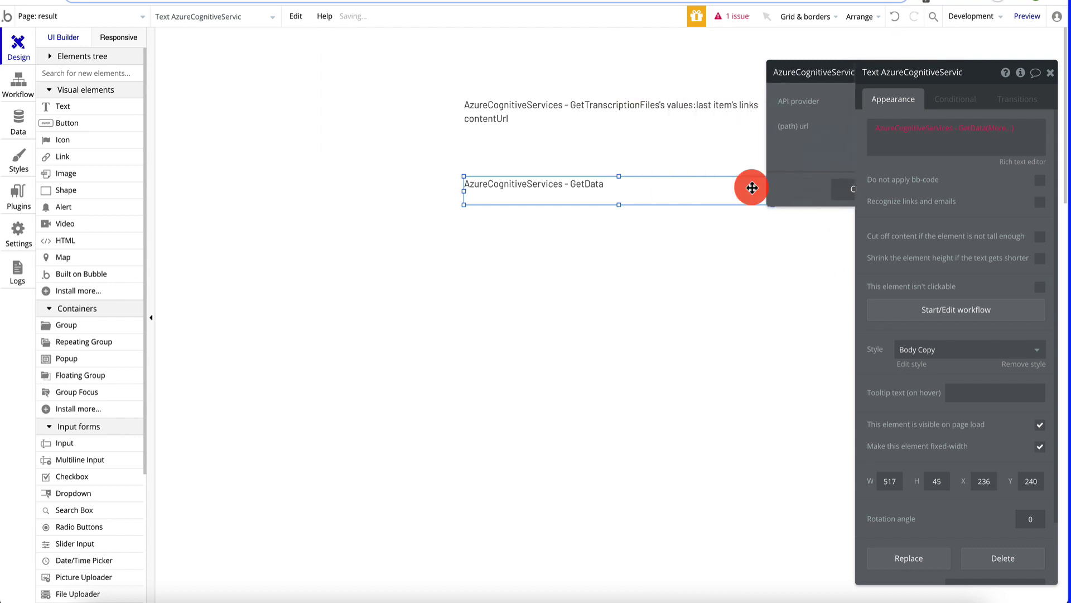
# - Extend the text to show GetData's combinedRecognizedPhrases :first item's display, then close the properties
pyautogui.click(995, 128)
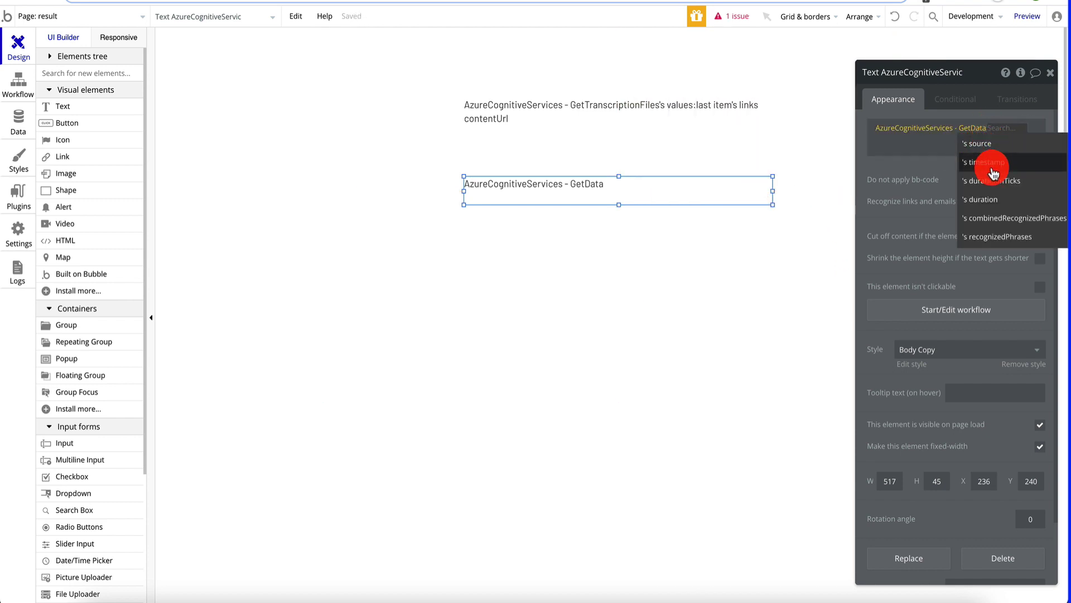
pyautogui.click(1012, 222)
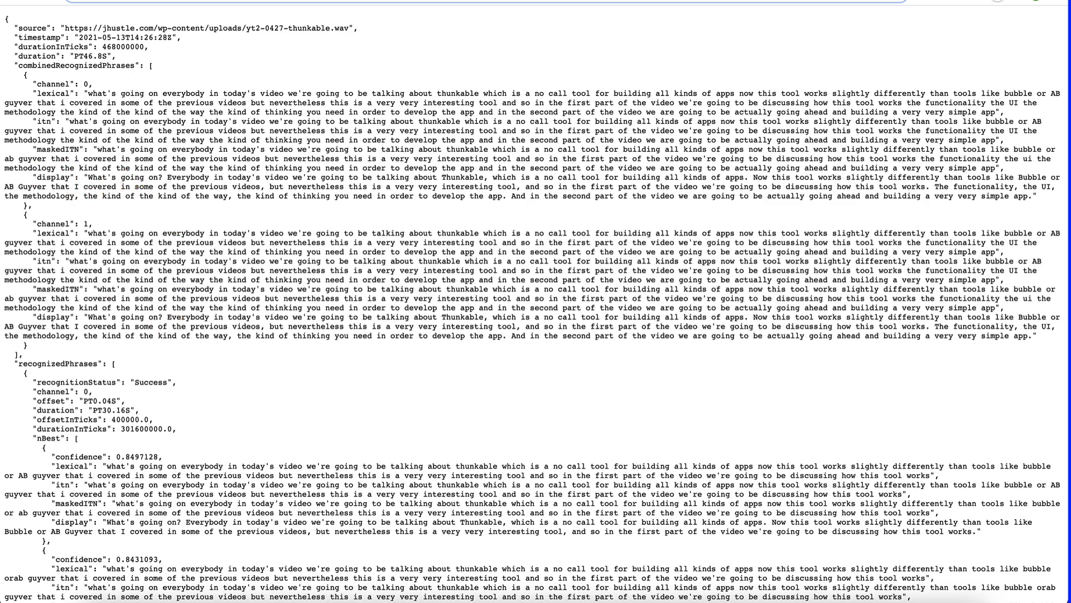
pyautogui.hotkey('ctrl', 'w')
pyautogui.hotkey('ctrl', 'w')
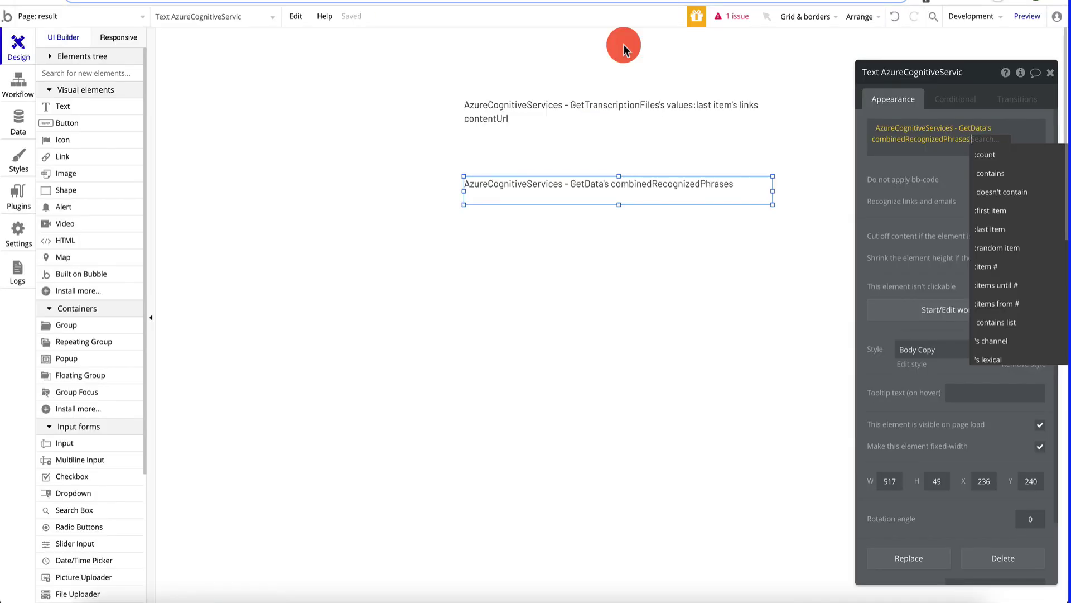
pyautogui.click(1002, 214)
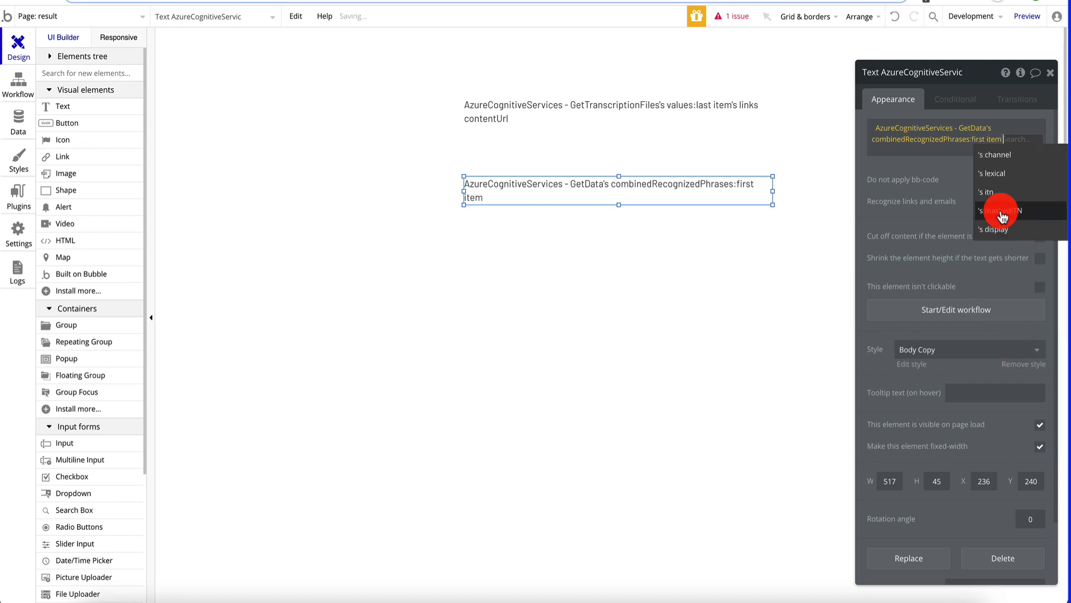
pyautogui.click(1007, 228)
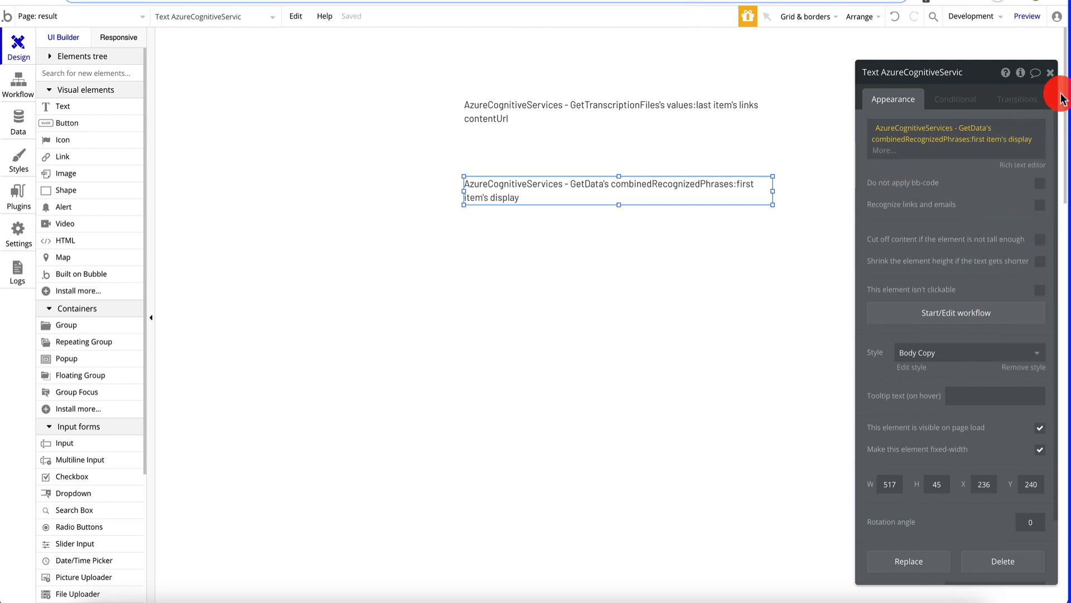
pyautogui.click(1050, 72)
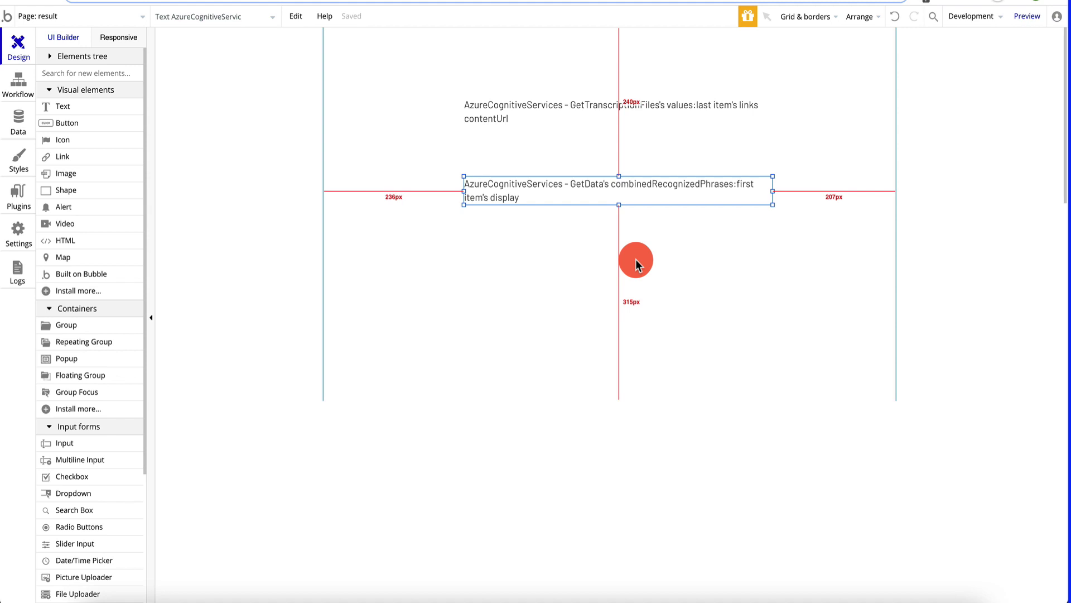
# - Preview the transcriptions page, reload it, and open the third transcription's result to compare with the raw JSON
pyautogui.click(522, 263)
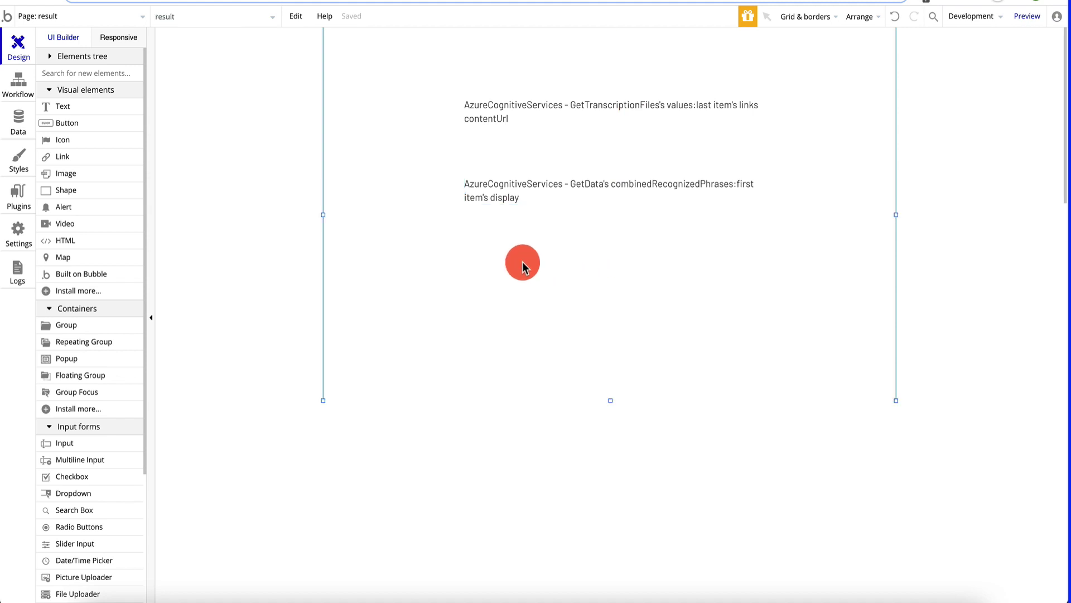
pyautogui.click(73, 15)
pyautogui.click(111, 69)
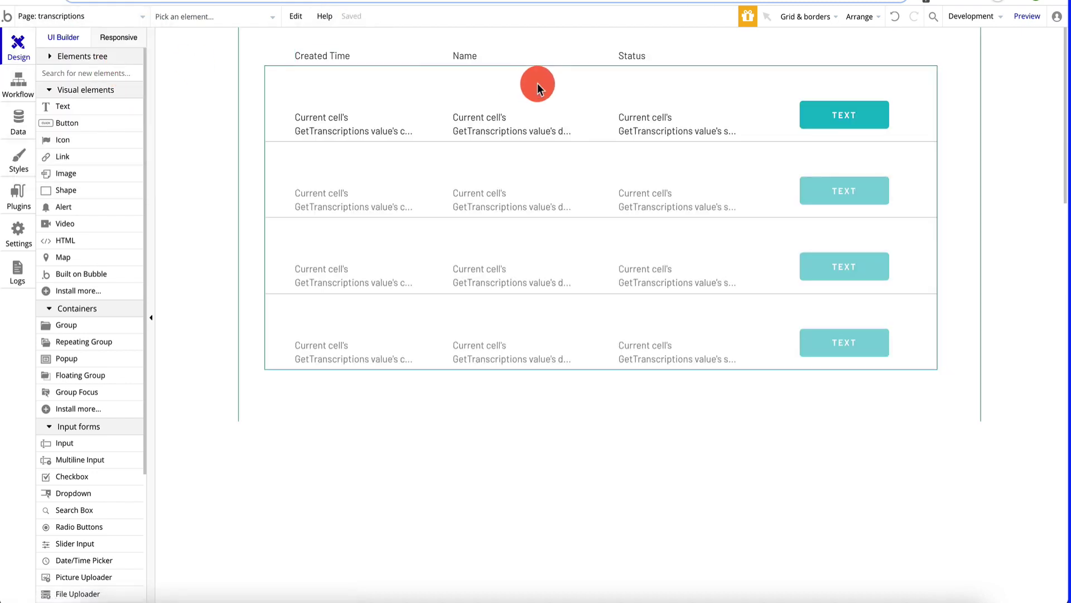
pyautogui.click(1029, 16)
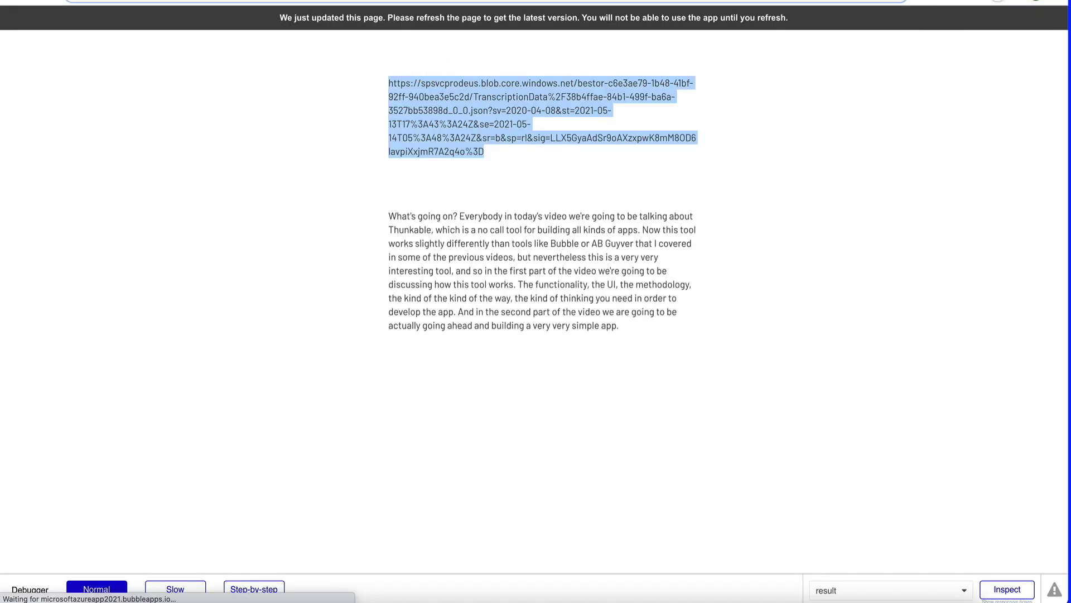
pyautogui.press('super+r')
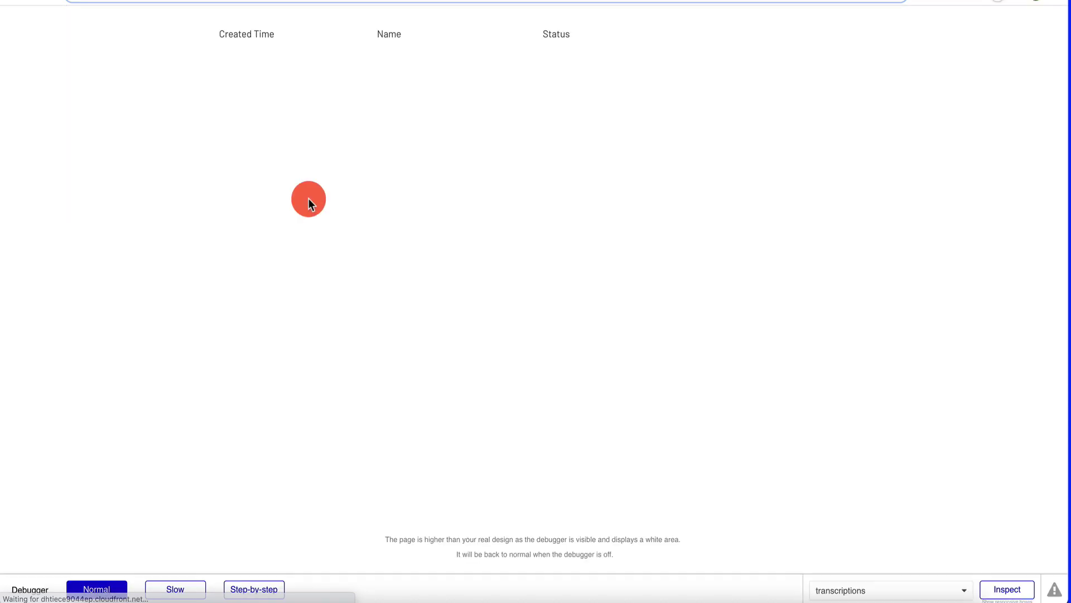
pyautogui.click(765, 245)
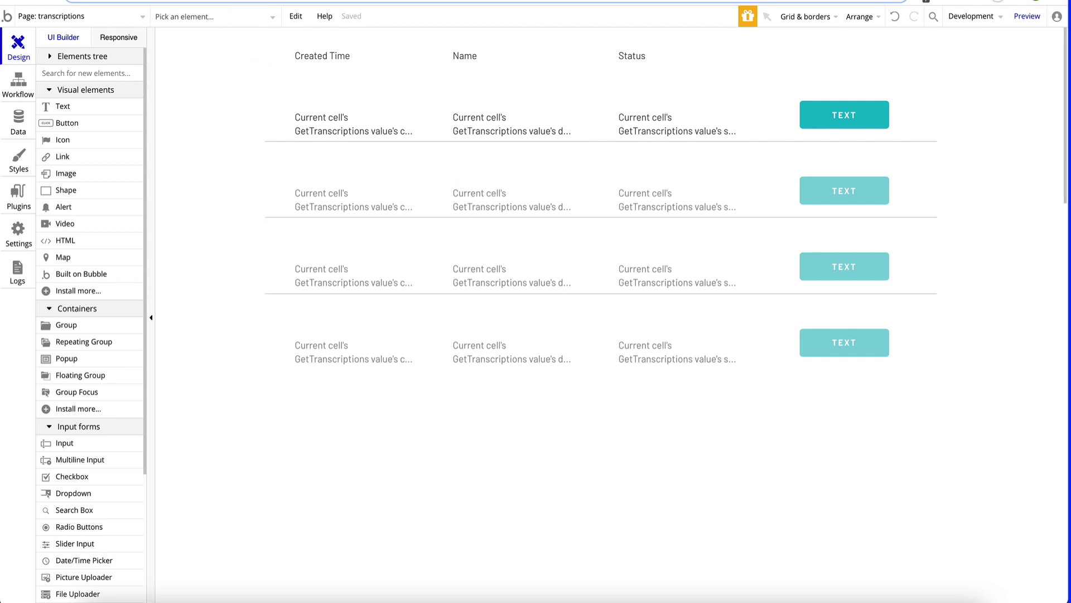
pyautogui.hotkey('ctrl', 'Tab')
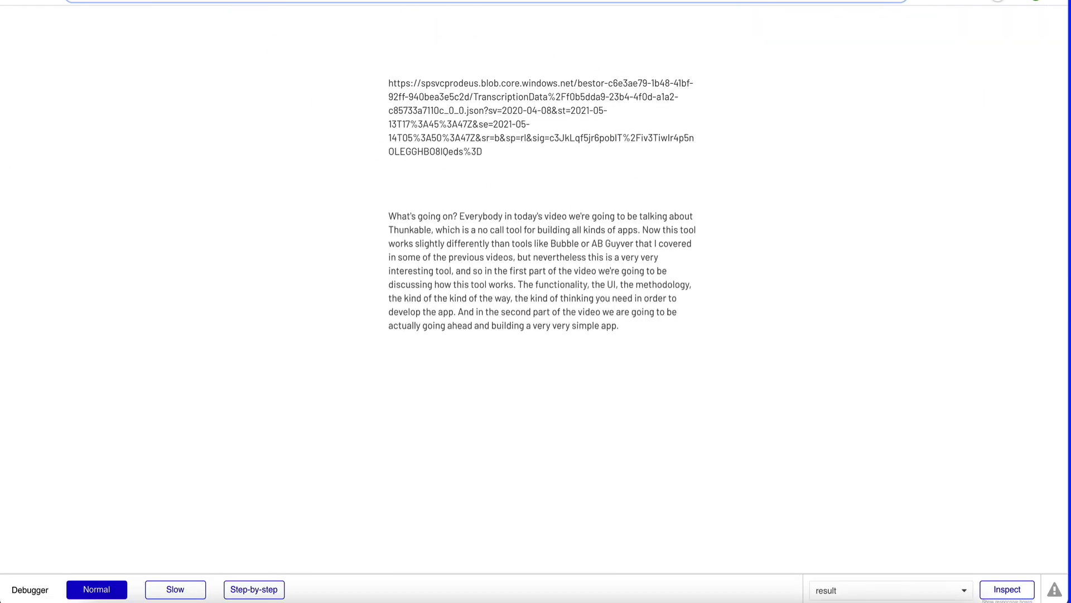
pyautogui.hotkey('ctrl', 'Tab')
pyautogui.hotkey('ctrl', 'Tab')
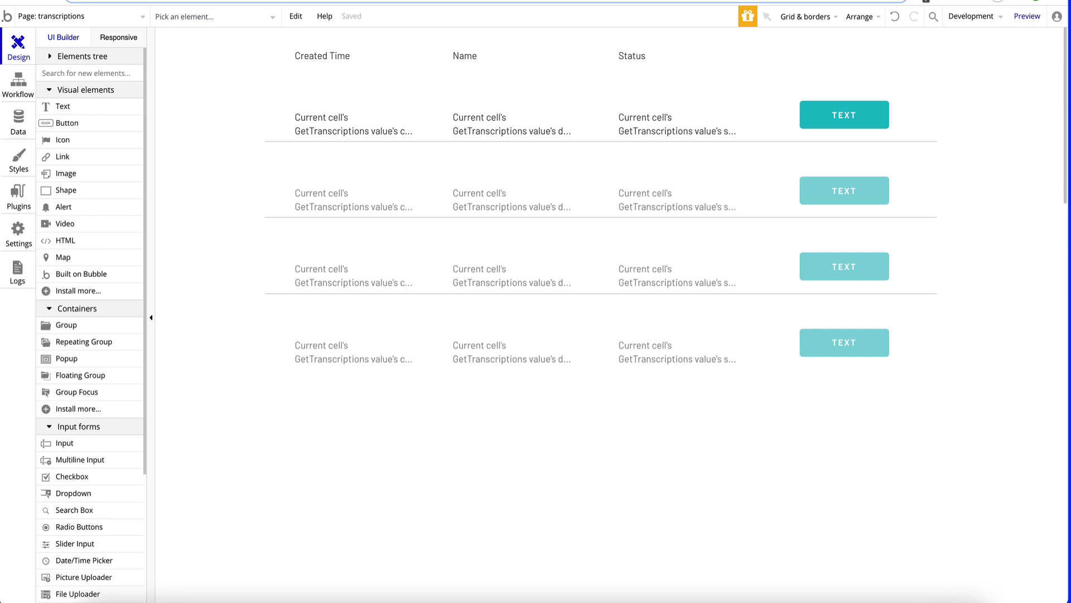
# - Launch a fresh preview and check the first and fourth transcriptions' result pages
pyautogui.click(1024, 19)
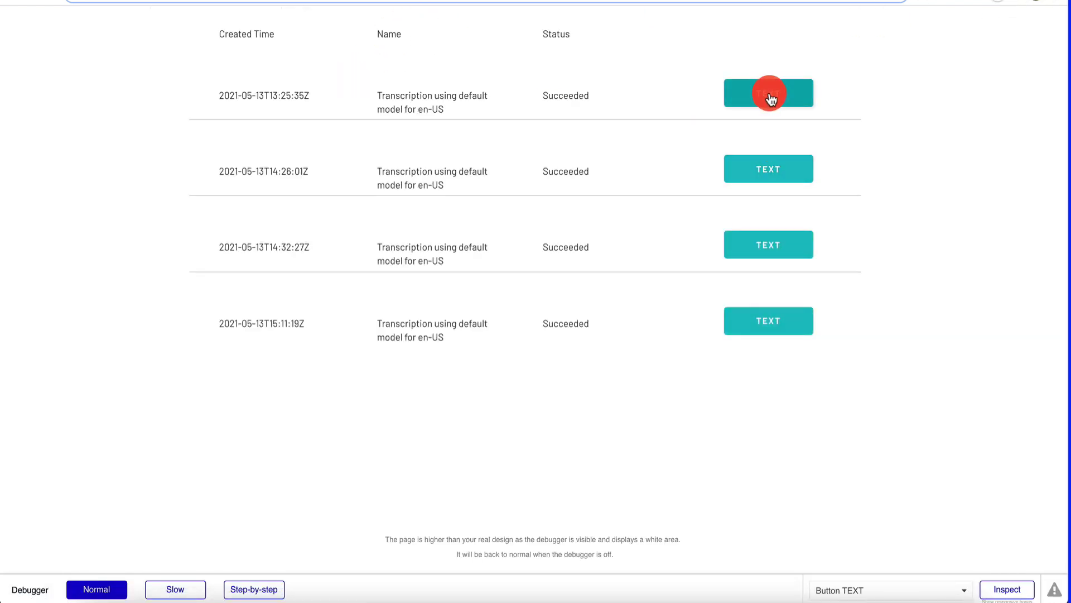
pyautogui.click(769, 93)
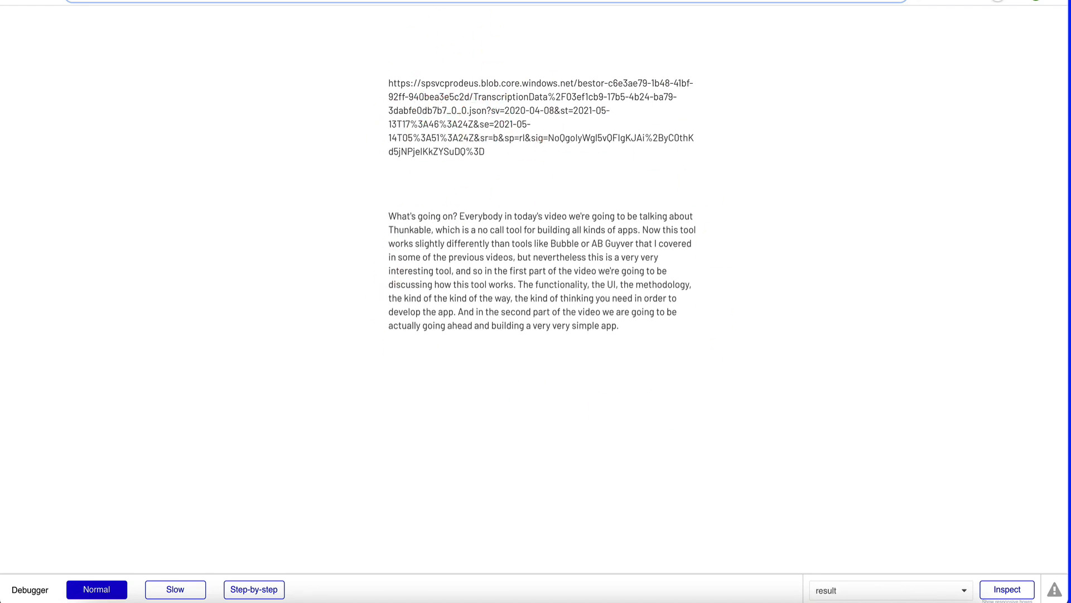
pyautogui.hotkey('ctrl', 'w')
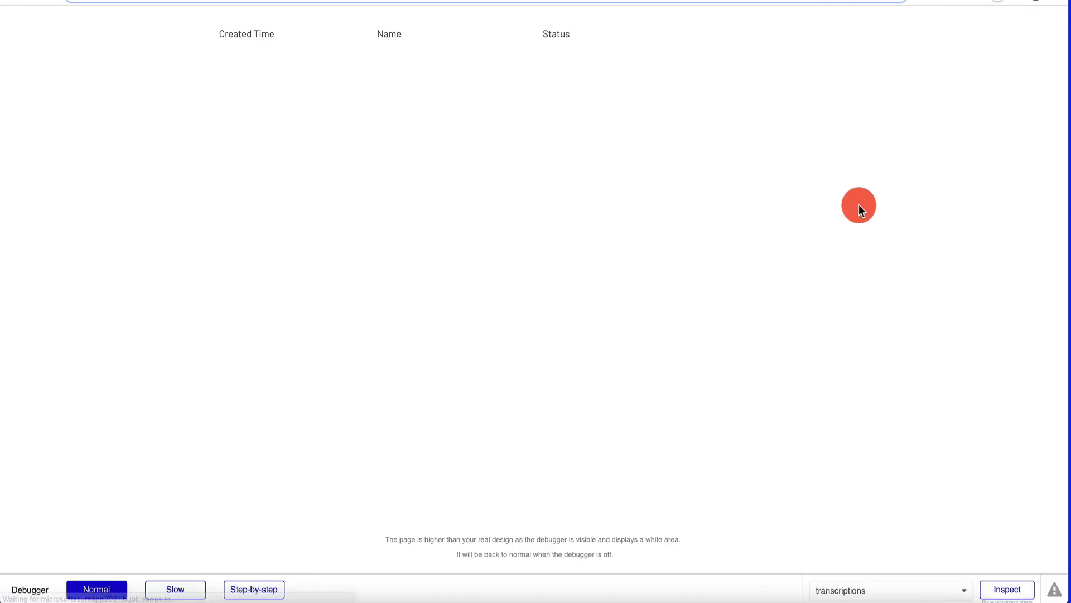
pyautogui.click(778, 323)
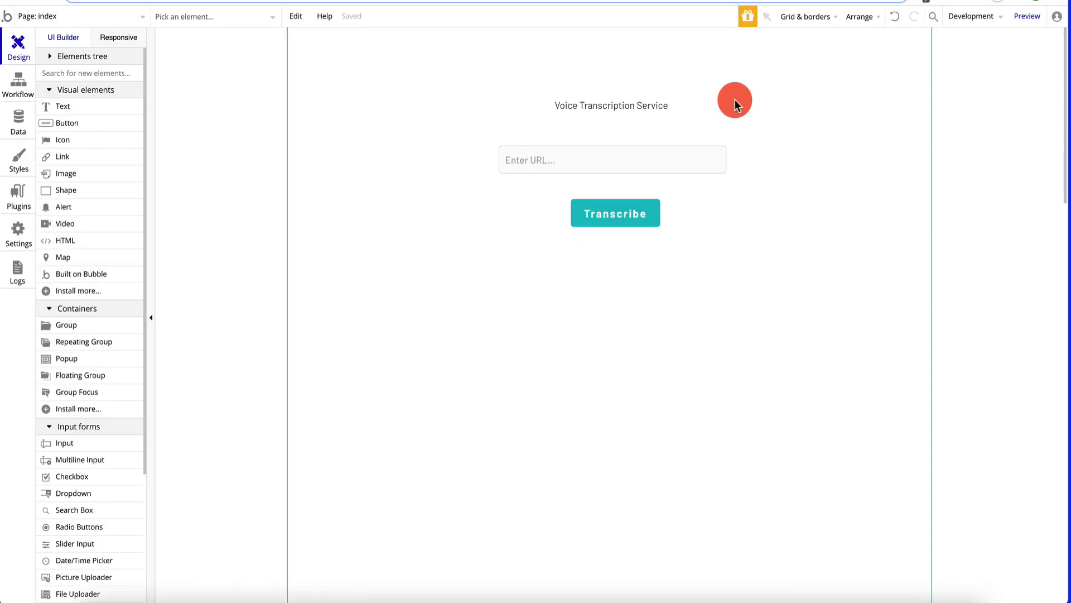
# - Preview the index page, paste the yt2-0427-thunkable.wav audio URL, and submit it for transcription
pyautogui.click(1027, 17)
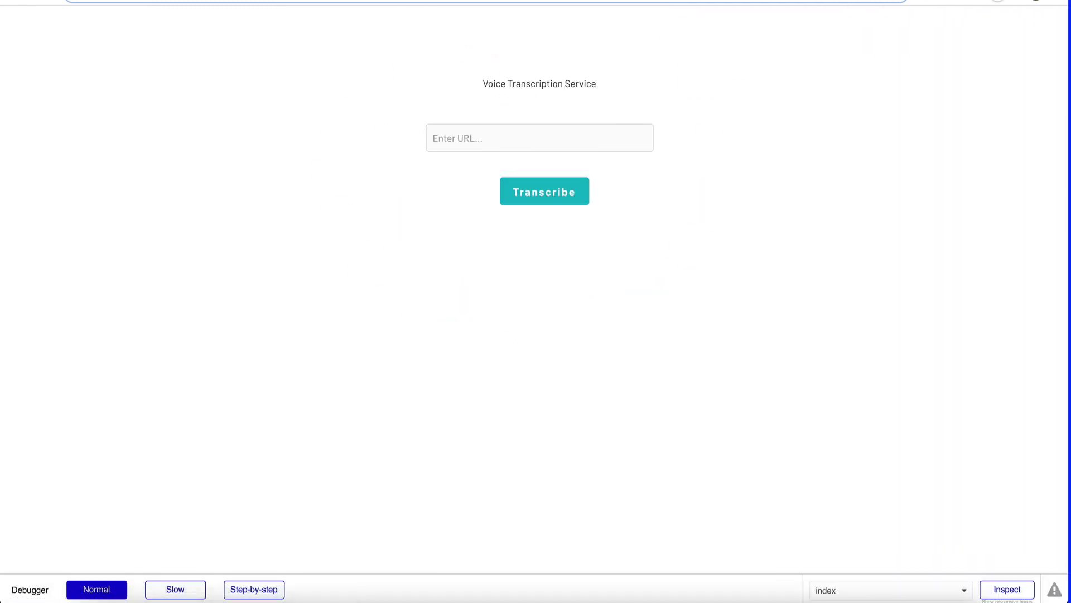
pyautogui.click(475, 137)
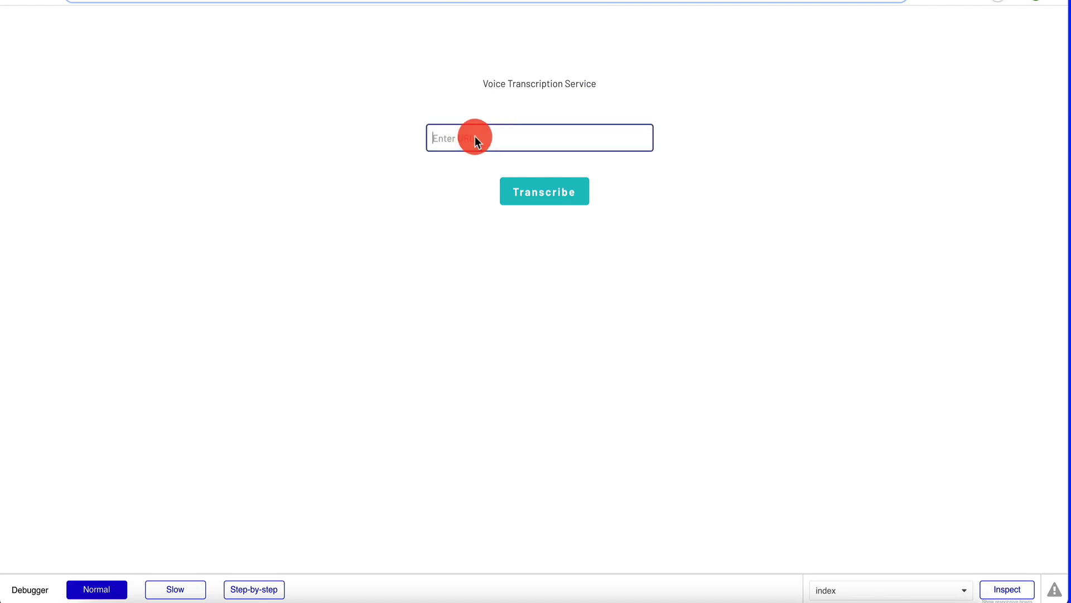
pyautogui.hotkey('ctrl', 'v')
pyautogui.click(541, 202)
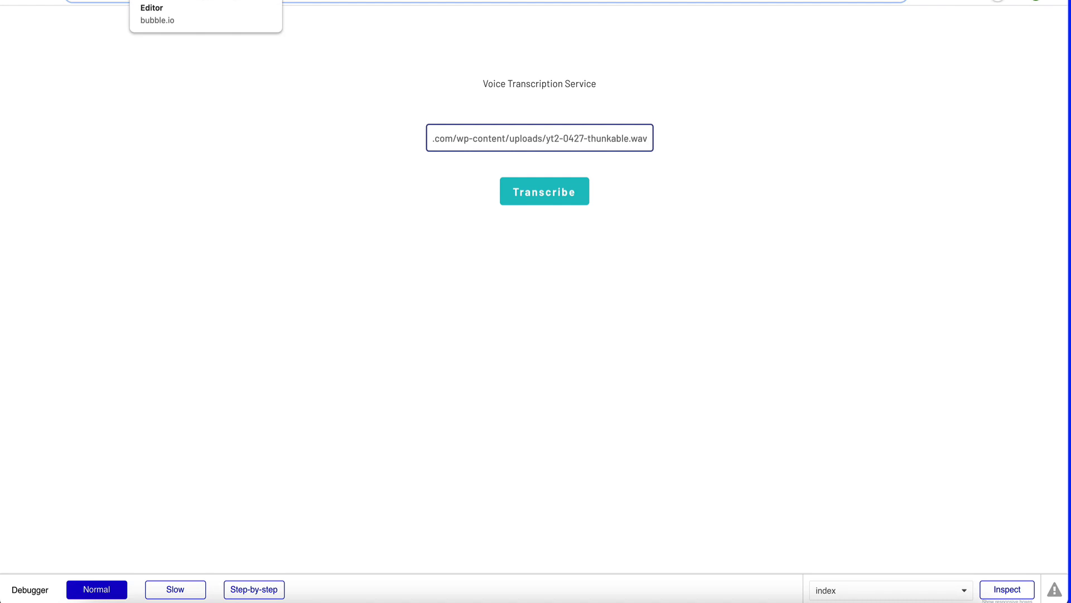
# - Preview the transcriptions page and open the third transcription's result page
pyautogui.click(145, 1)
pyautogui.click(66, 16)
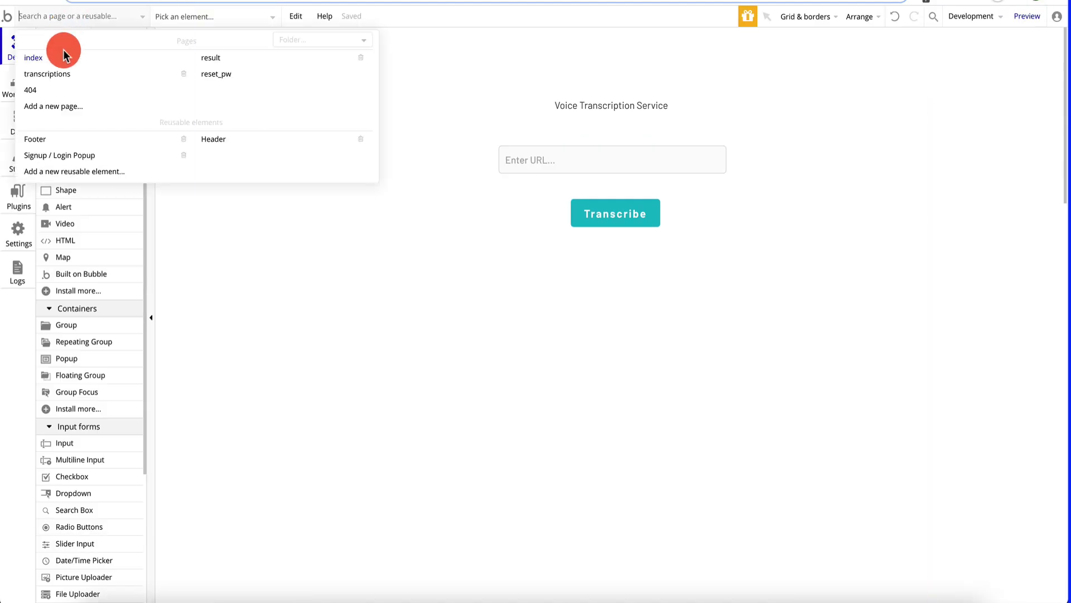
pyautogui.click(64, 73)
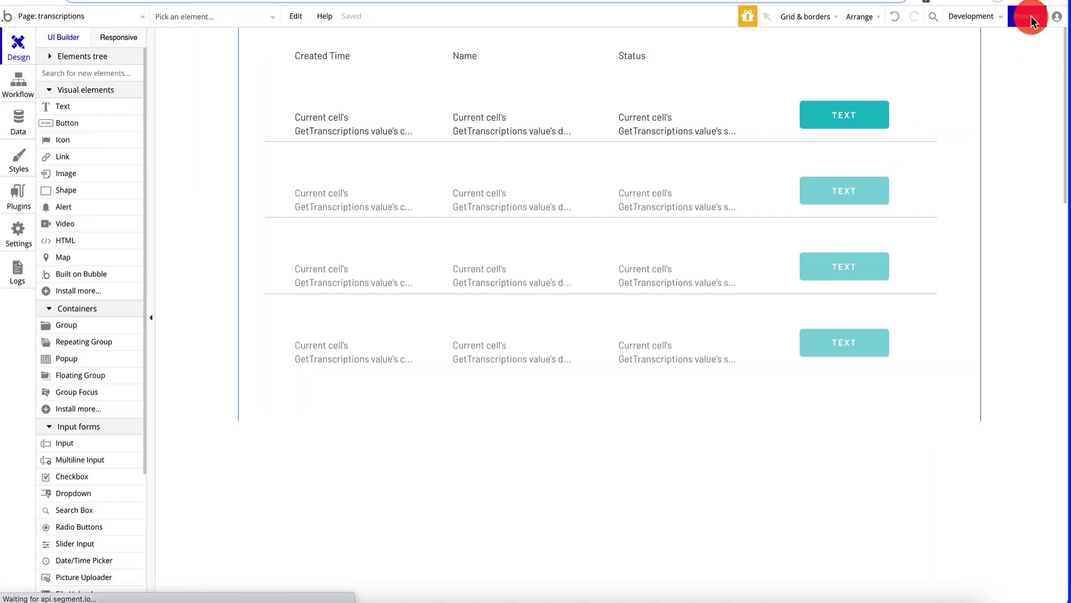
pyautogui.click(1028, 16)
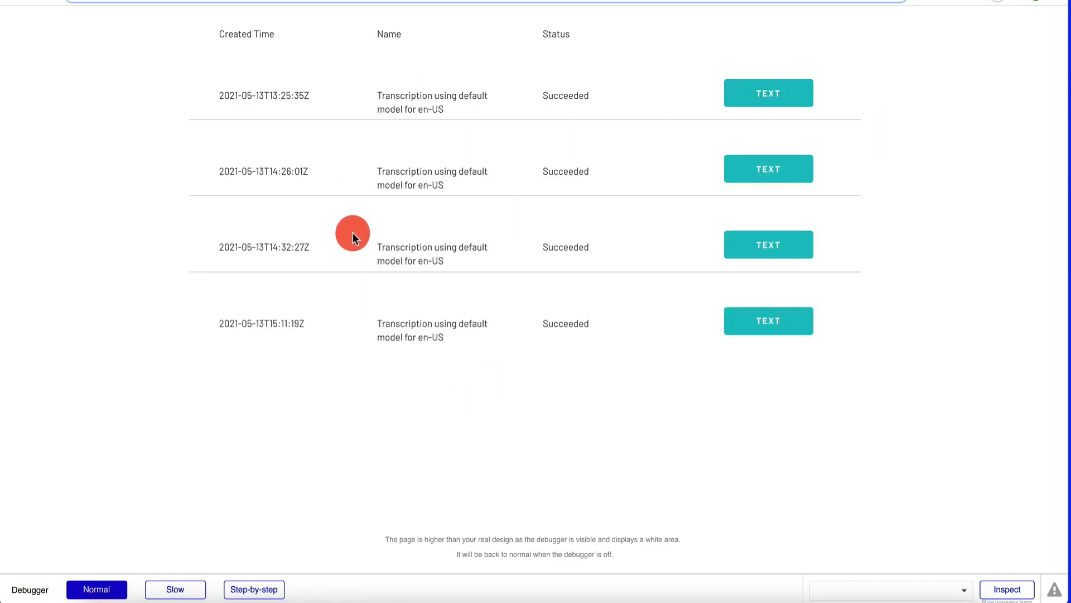
pyautogui.click(782, 248)
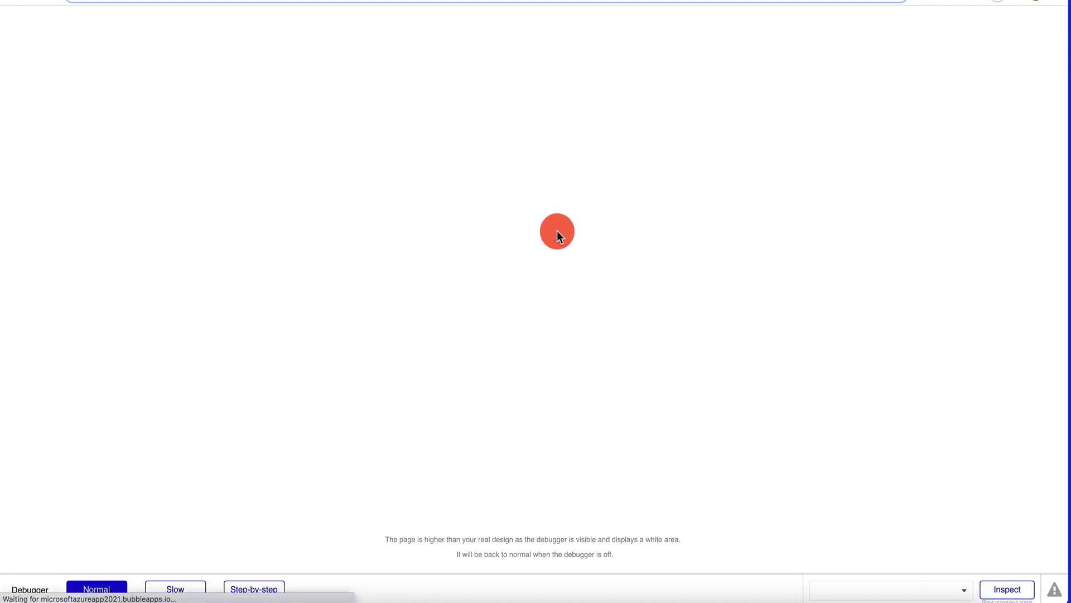